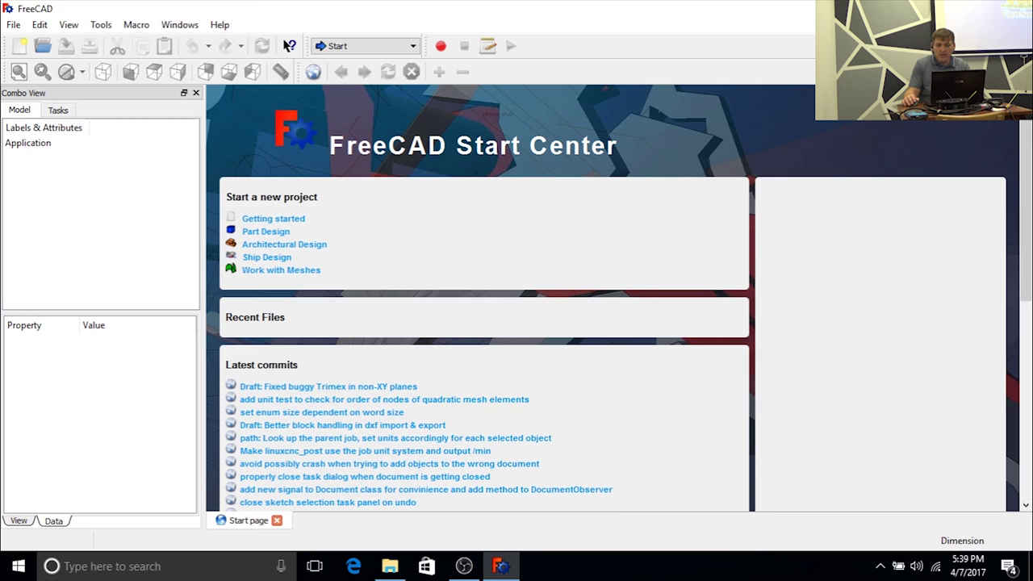
{"action": "key", "text": "super+d"}
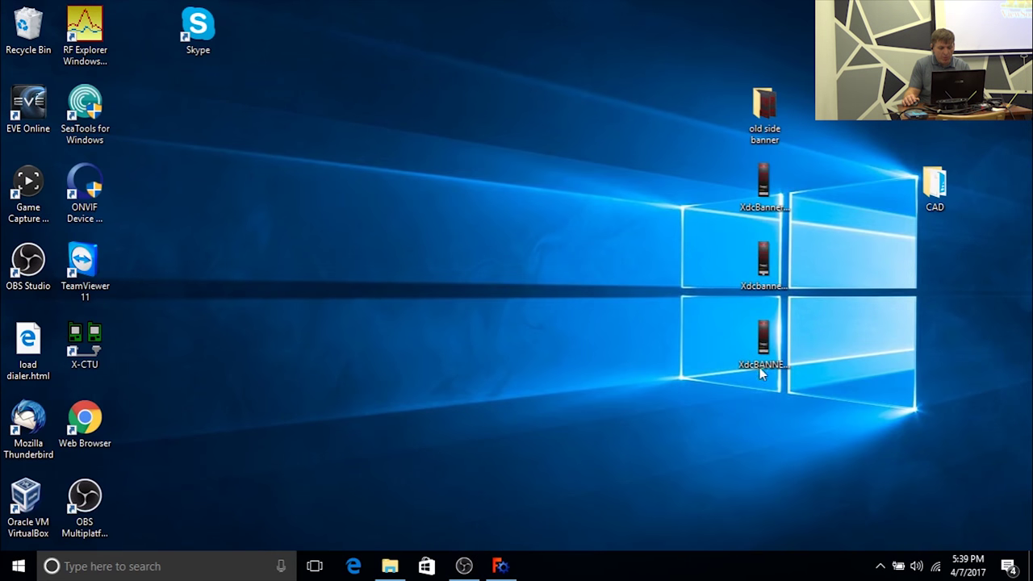
{"action": "left_click", "coordinate": [507, 565]}
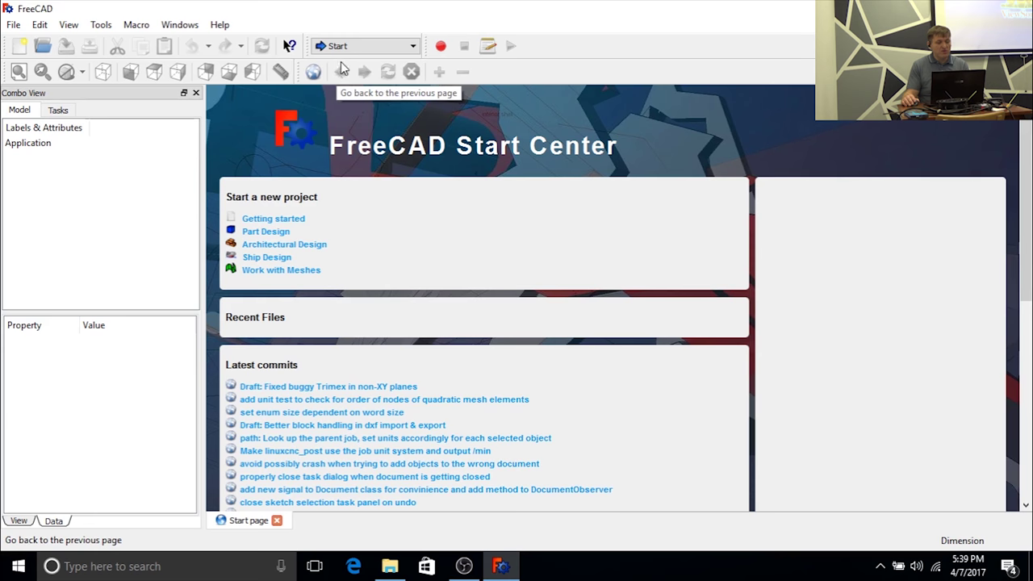
Step: Switch to the Part Design workbench and create a new empty document
{"action": "left_click", "coordinate": [413, 48]}
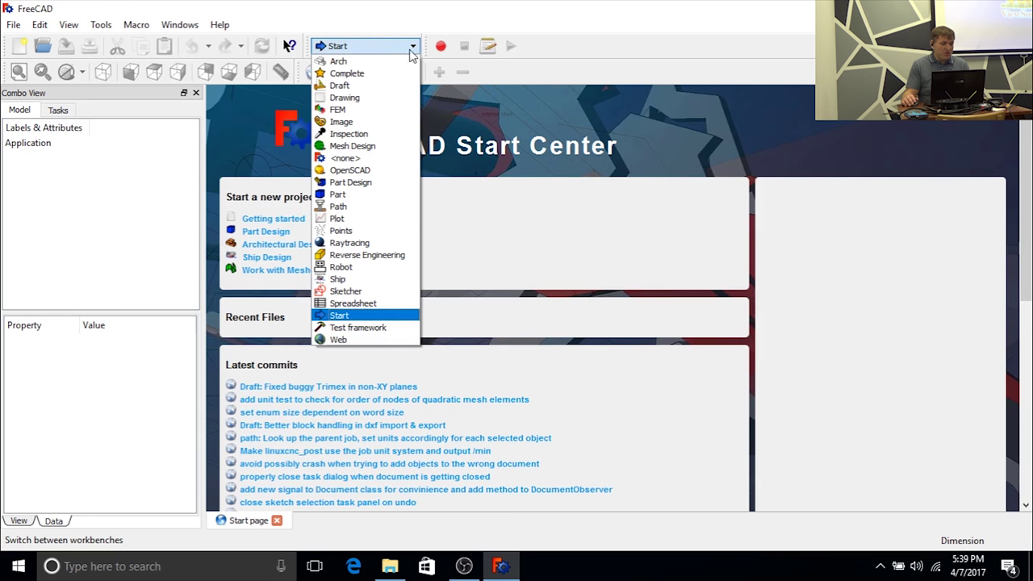
{"action": "left_click", "coordinate": [380, 73]}
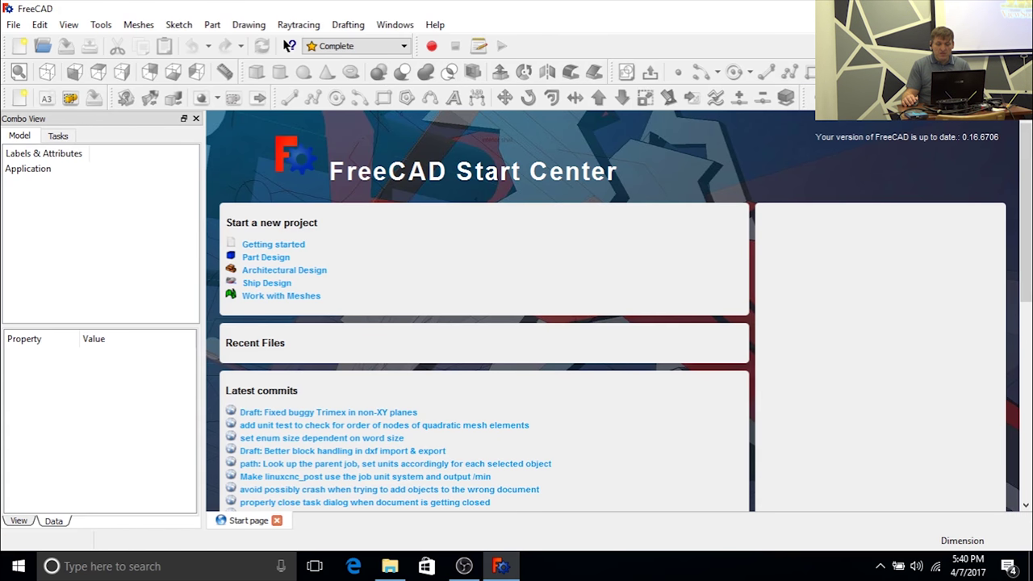
{"action": "left_click", "coordinate": [402, 47]}
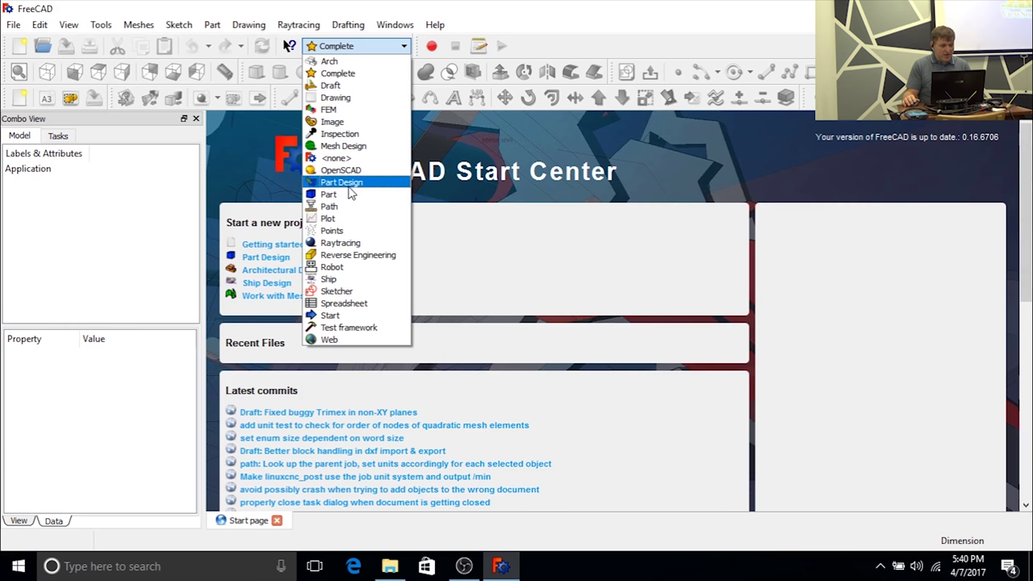
{"action": "left_click", "coordinate": [348, 184]}
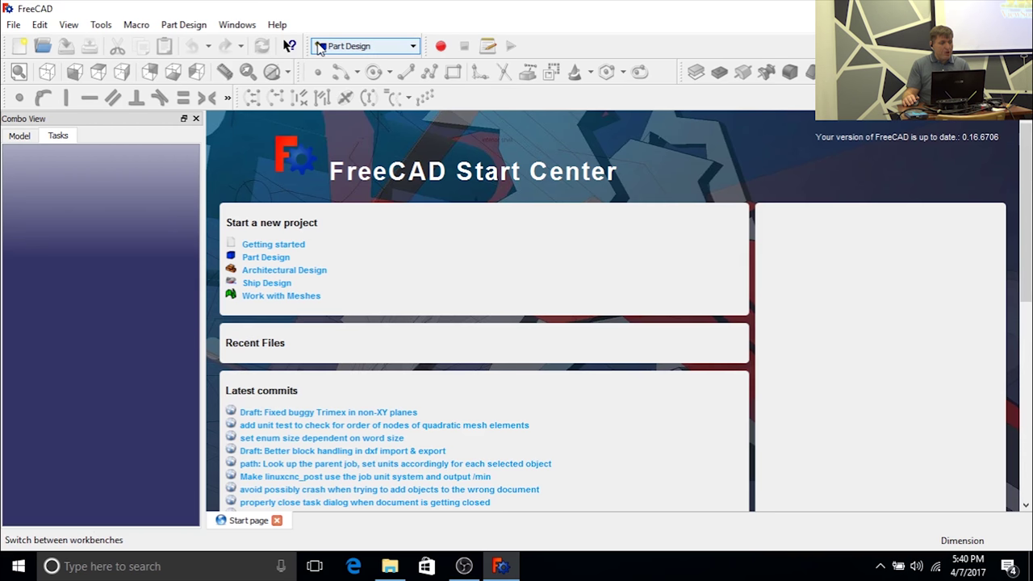
{"action": "left_click", "coordinate": [25, 55]}
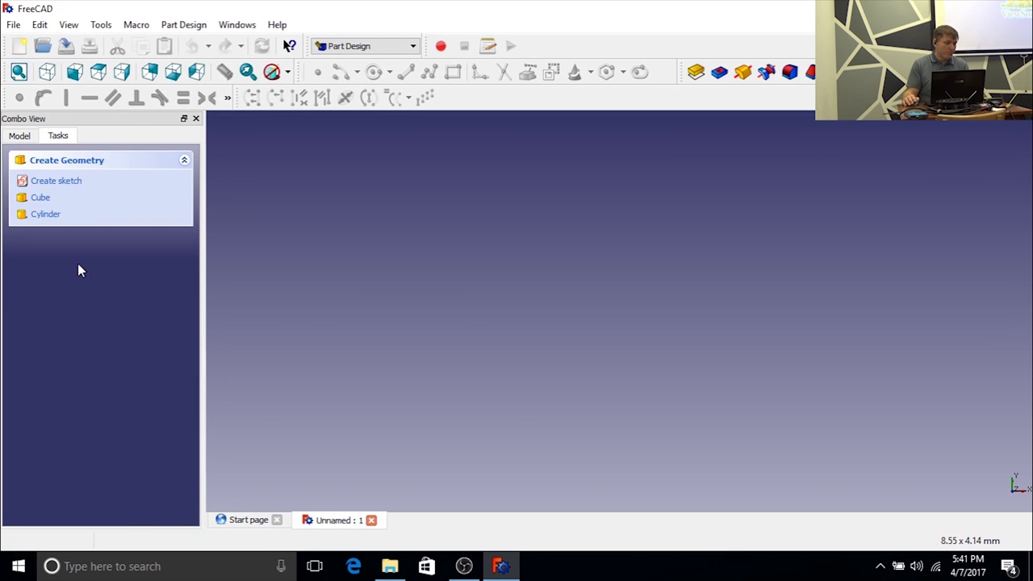
Step: Move the Part Design modelling toolbar into the lower toolbar row, beside the geometric constraint tools, so that all its tools show
{"action": "left_click", "coordinate": [20, 136]}
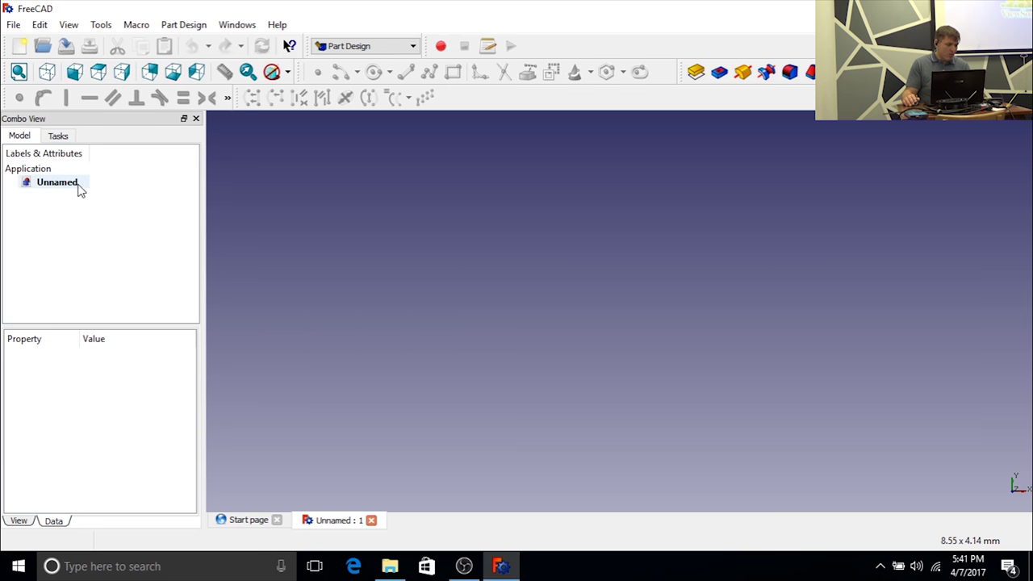
{"action": "left_click", "coordinate": [59, 137]}
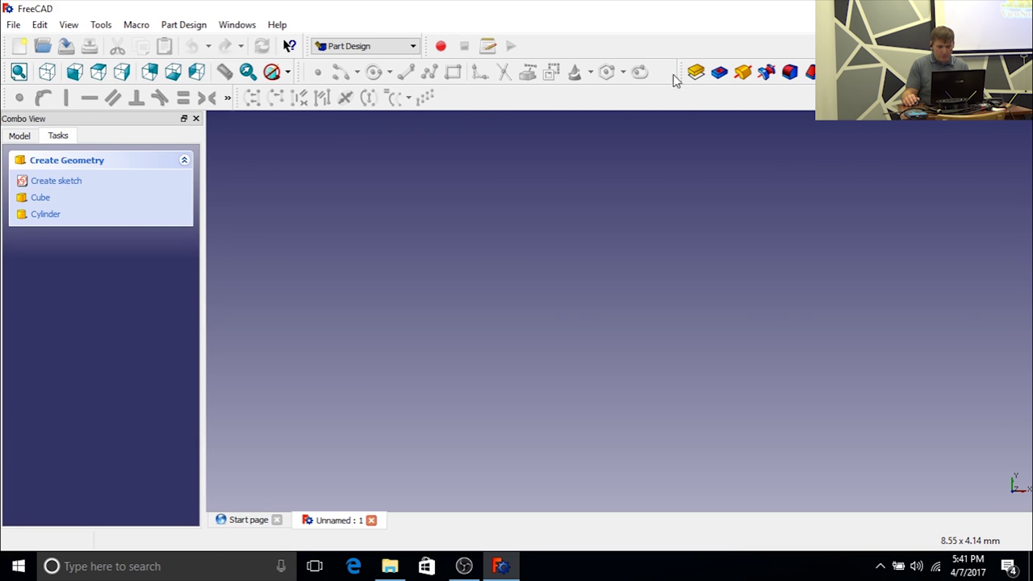
{"action": "left_click_drag", "start_coordinate": [681, 77], "coordinate": [241, 98]}
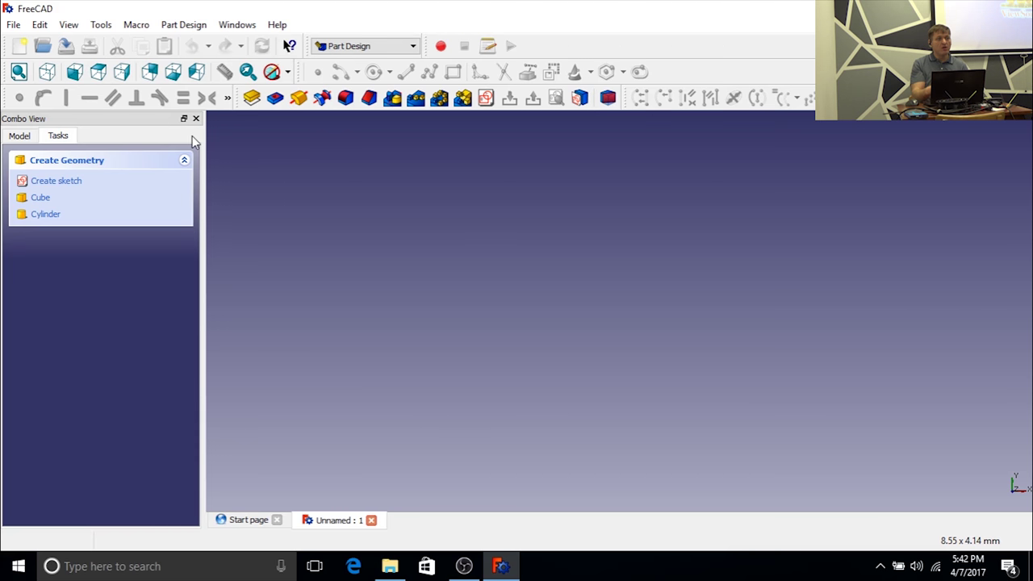
Step: Create a new sketch on the XY-Plane with a 0 mm offset
{"action": "left_click", "coordinate": [55, 185]}
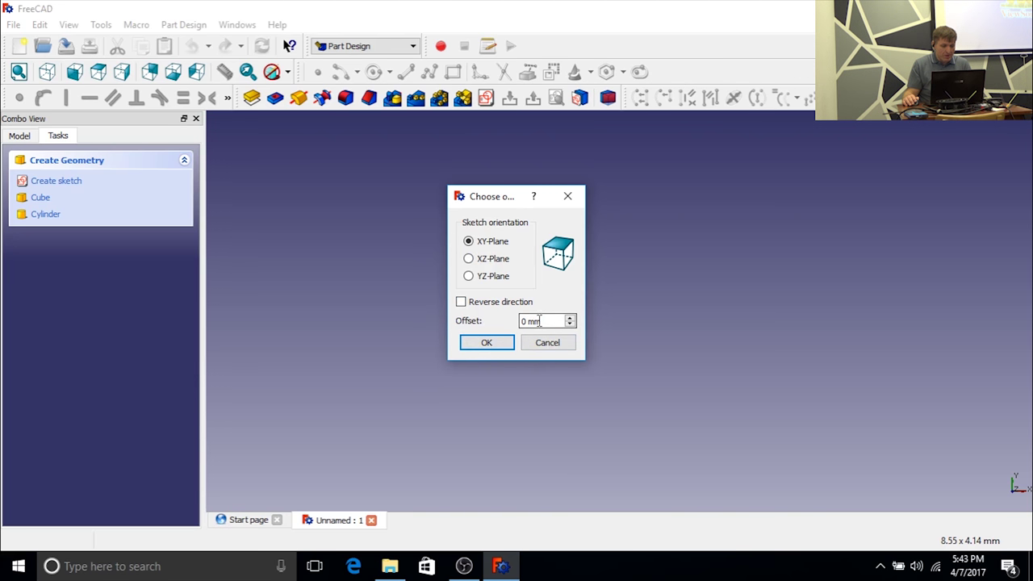
{"action": "left_click", "coordinate": [489, 342]}
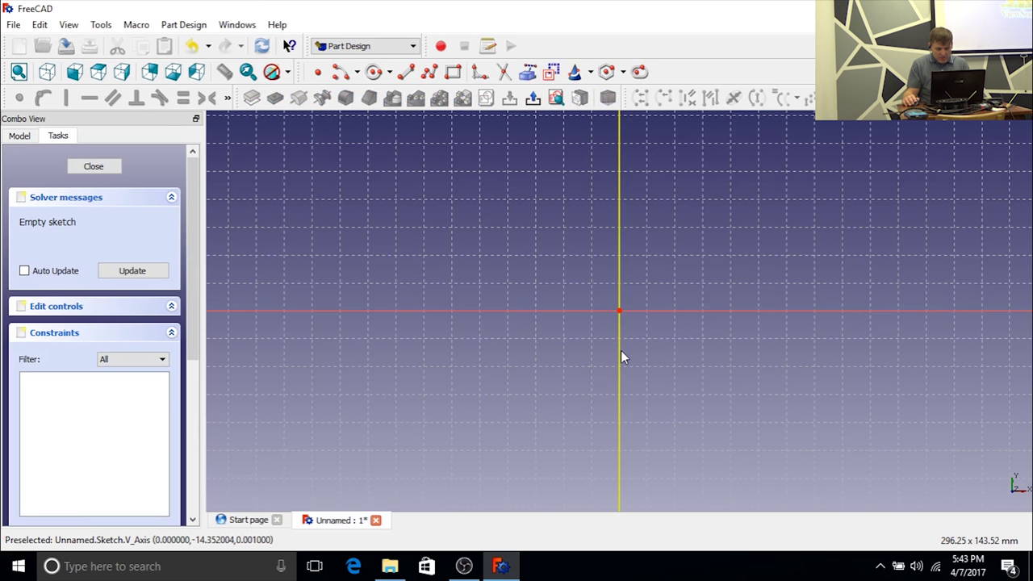
{"action": "left_click", "coordinate": [634, 283]}
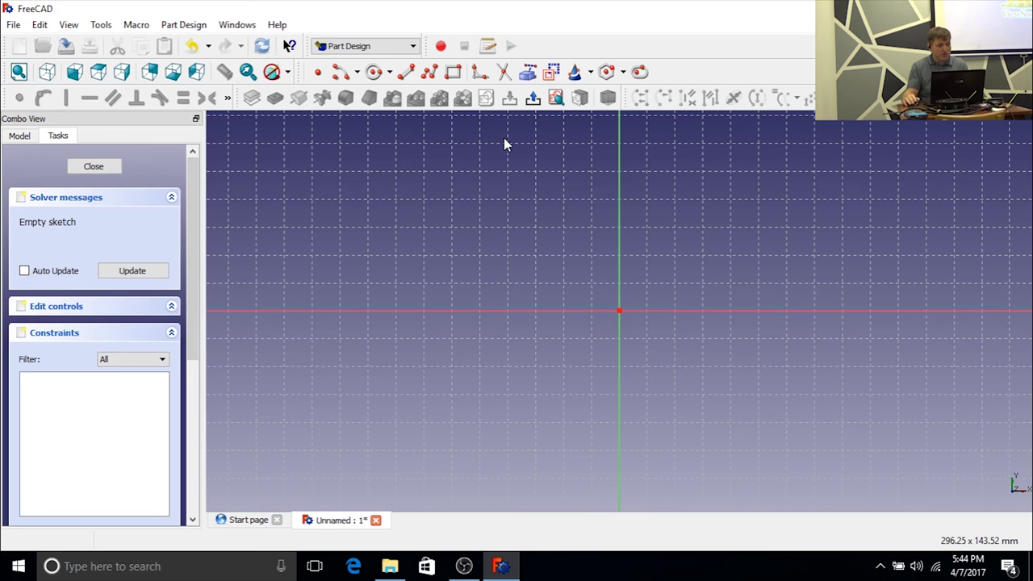
Step: Draw a rectangle about 43 by 41 mm in the positive quadrant, and stretch its lower-left and upper-right corners outward to enclose the origin
{"action": "left_click", "coordinate": [455, 74]}
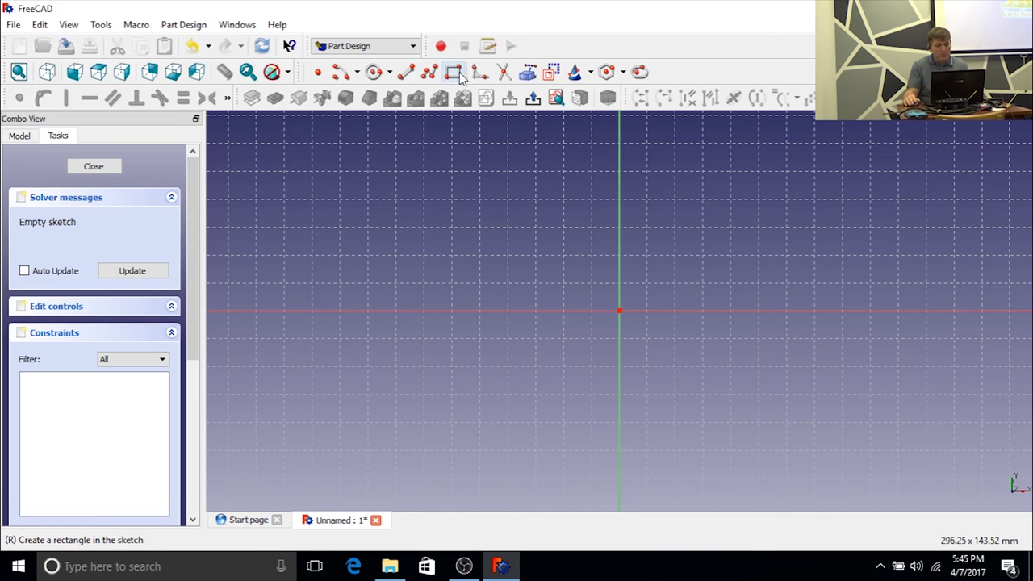
{"action": "left_click", "coordinate": [643, 291]}
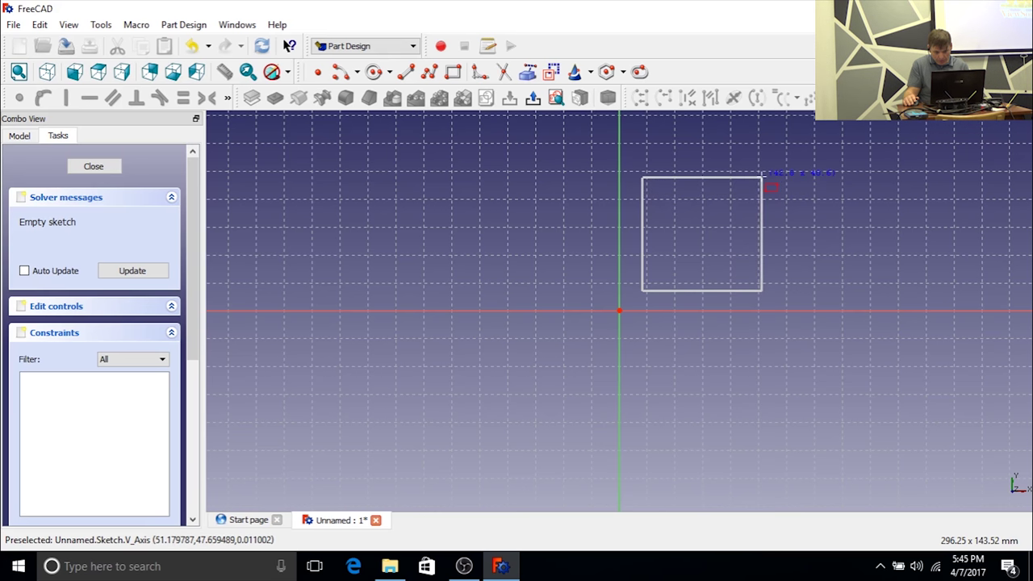
{"action": "left_click", "coordinate": [762, 177]}
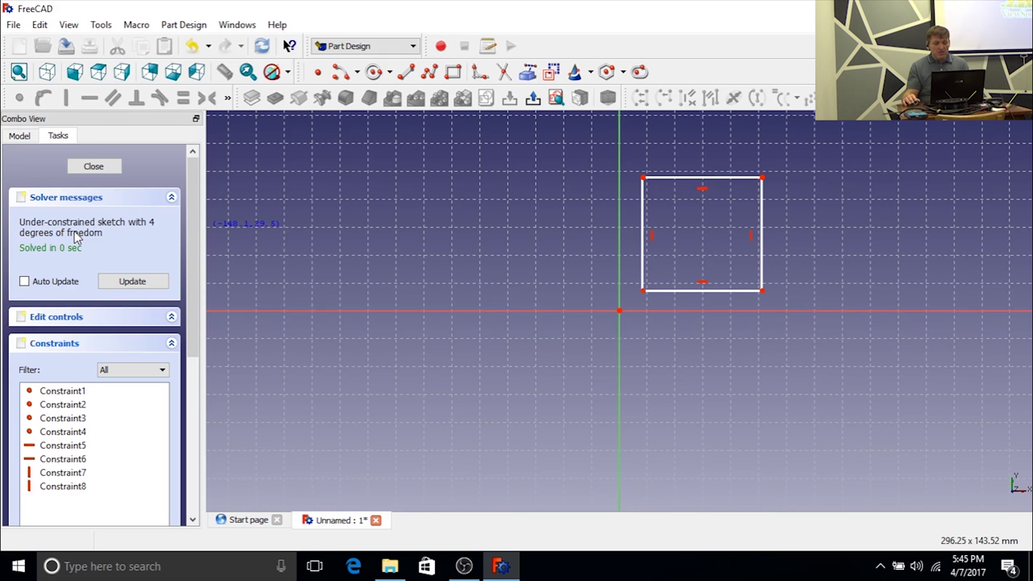
{"action": "left_click", "coordinate": [309, 75]}
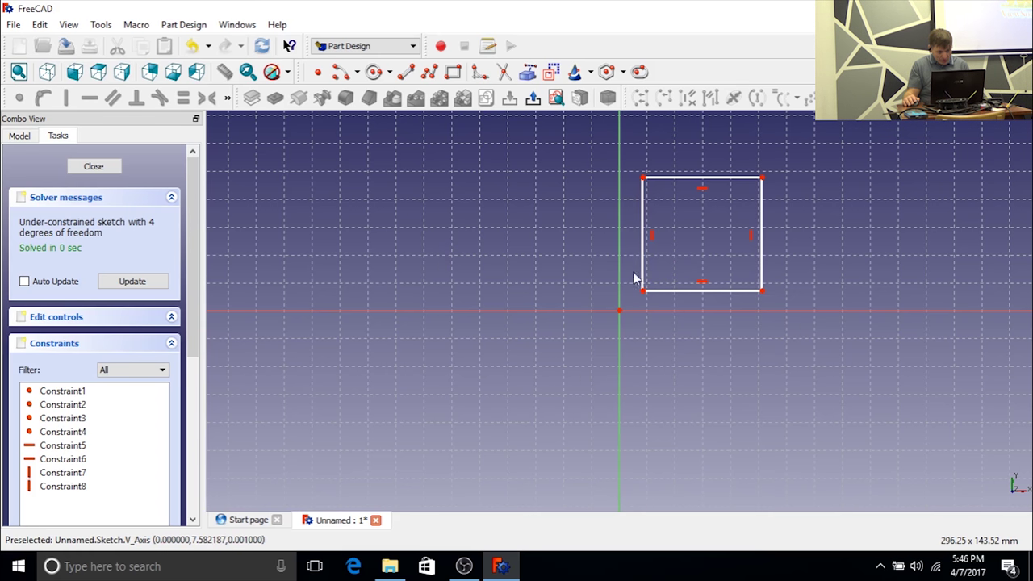
{"action": "left_click_drag", "start_coordinate": [643, 292], "coordinate": [582, 360]}
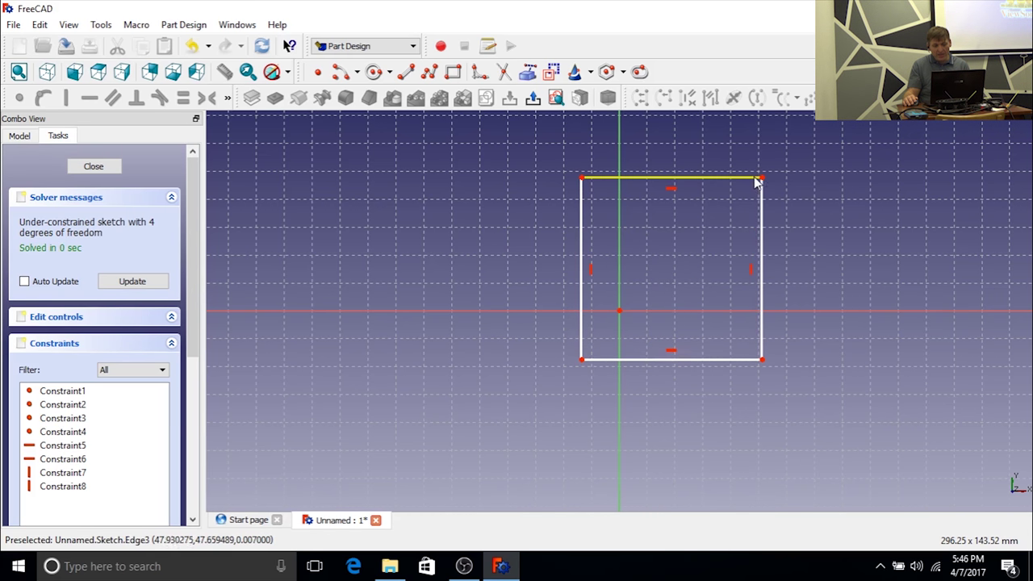
{"action": "left_click_drag", "start_coordinate": [761, 181], "coordinate": [804, 137]}
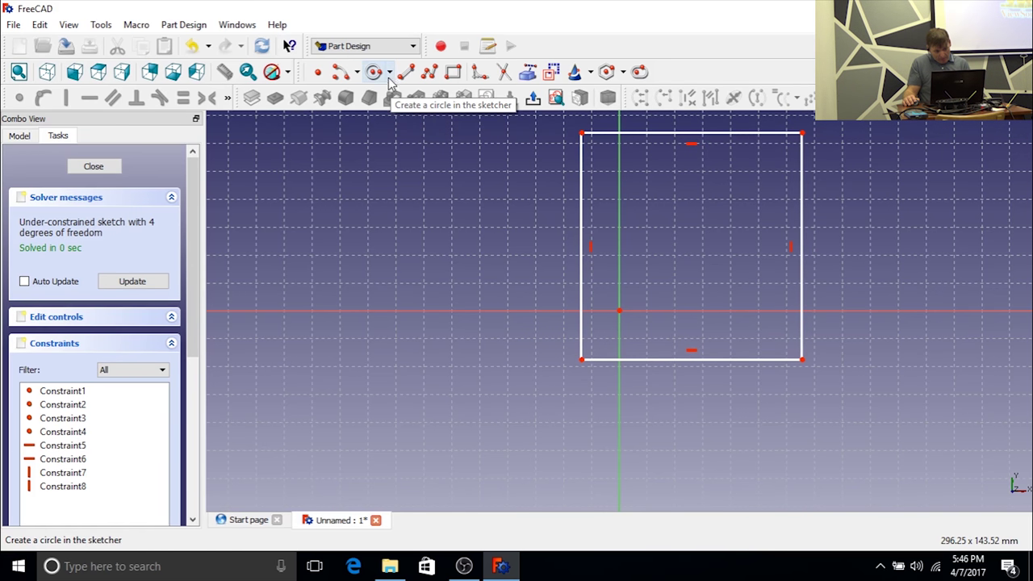
Step: Draw one circle centred on the origin and one on the vertical axis near the rectangle's upper edge, and enlarge both to similar sizes
{"action": "left_click", "coordinate": [375, 74]}
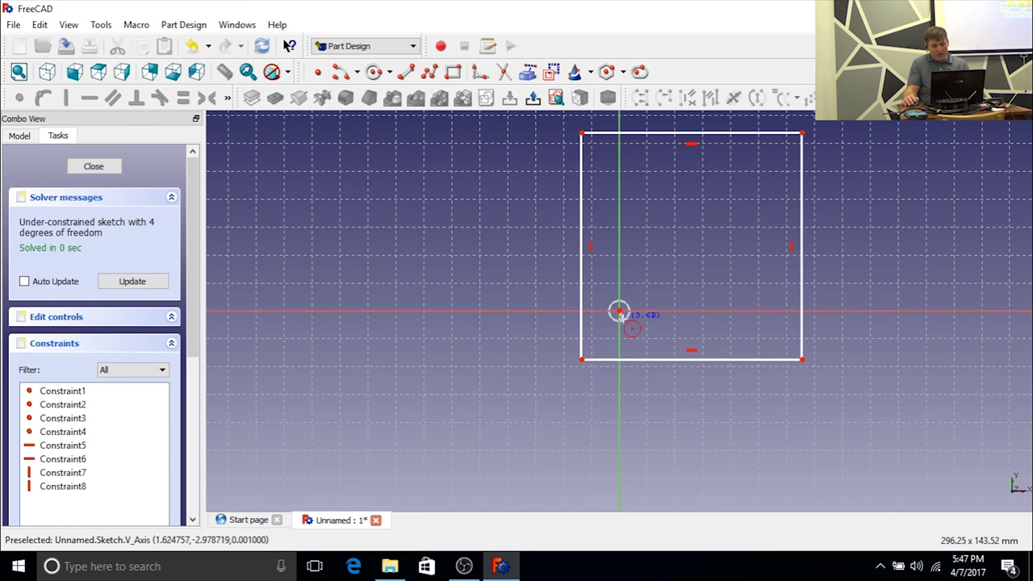
{"action": "left_click", "coordinate": [619, 312]}
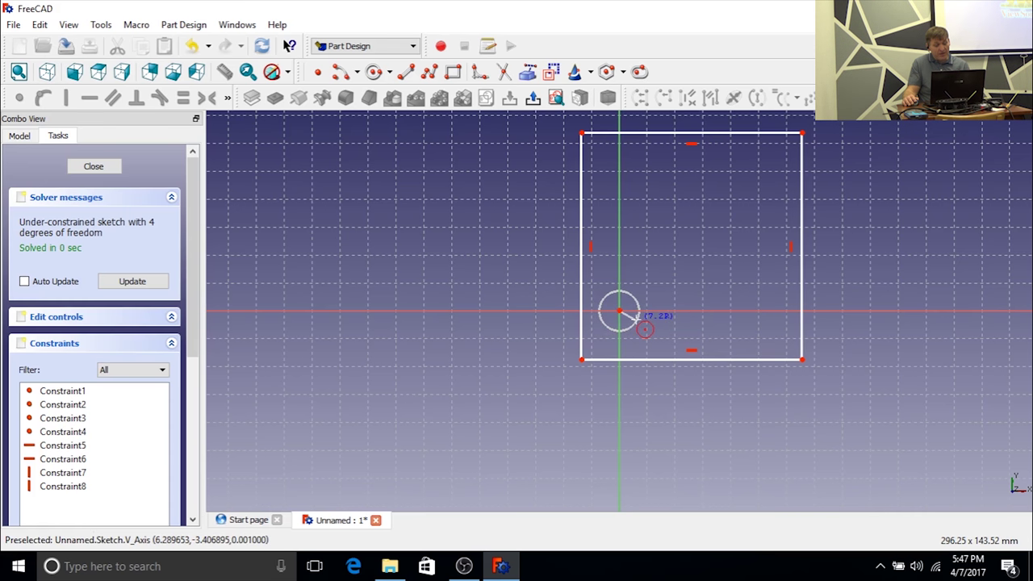
{"action": "left_click", "coordinate": [628, 317]}
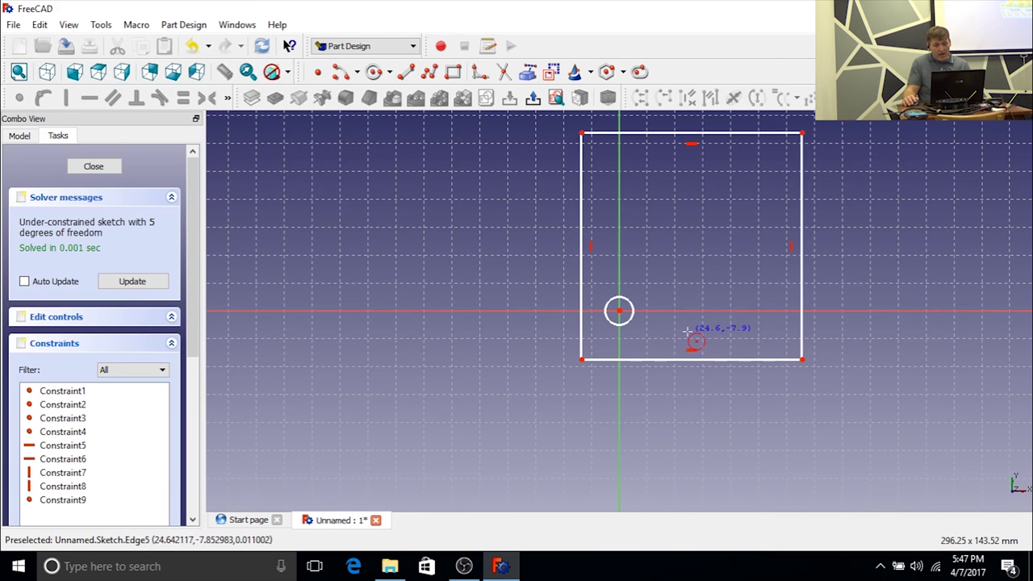
{"action": "right_click", "coordinate": [621, 168]}
{"action": "left_click", "coordinate": [621, 164]}
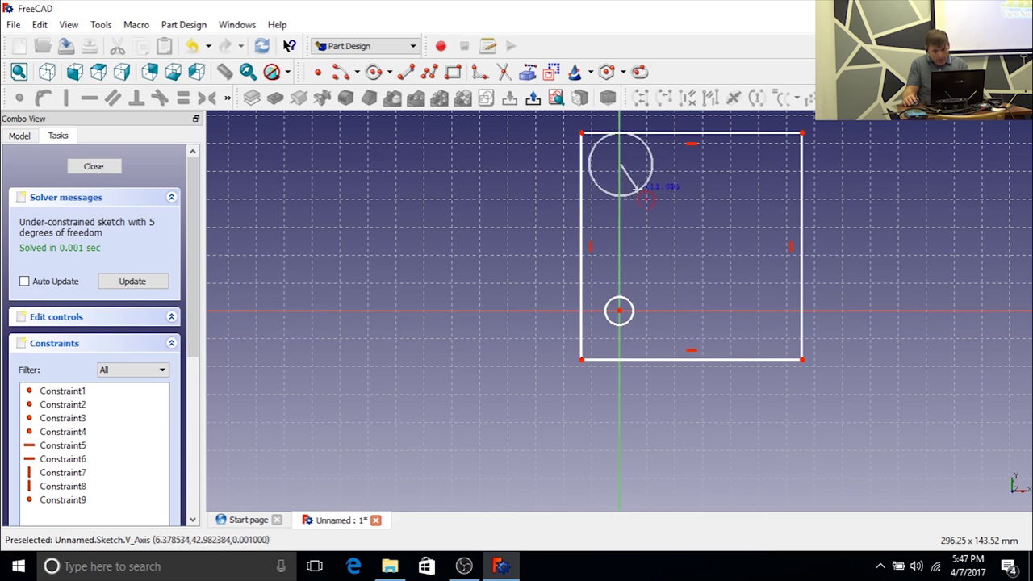
{"action": "left_click", "coordinate": [637, 175]}
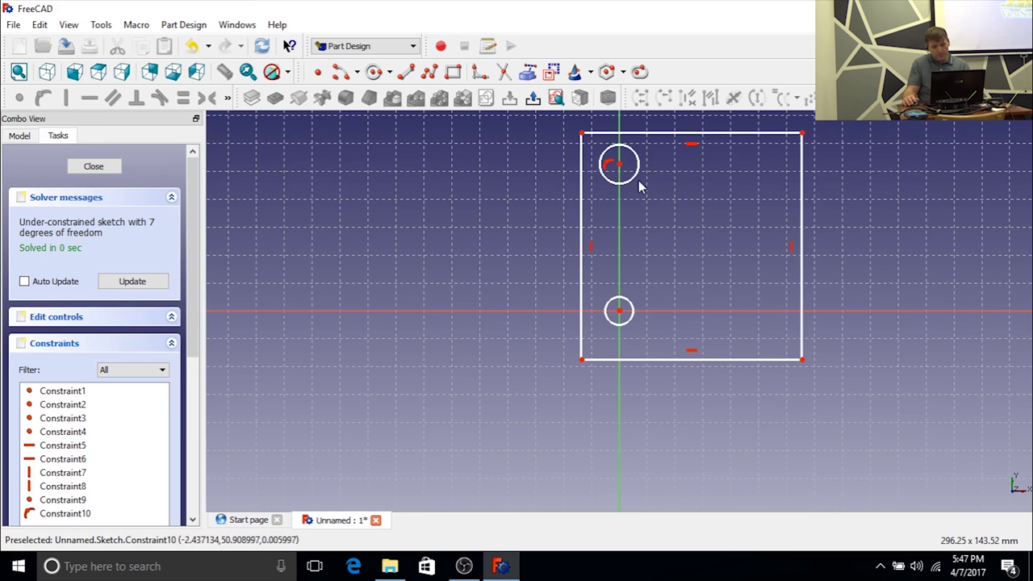
{"action": "mouse_move", "coordinate": [637, 176]}
{"action": "left_mouse_down"}
{"action": "mouse_move", "coordinate": [639, 199]}
{"action": "mouse_move", "coordinate": [619, 166]}
{"action": "mouse_move", "coordinate": [619, 190]}
{"action": "mouse_move", "coordinate": [619, 150]}
{"action": "mouse_move", "coordinate": [619, 231]}
{"action": "mouse_move", "coordinate": [649, 212]}
{"action": "mouse_move", "coordinate": [629, 177]}
{"action": "left_mouse_up"}
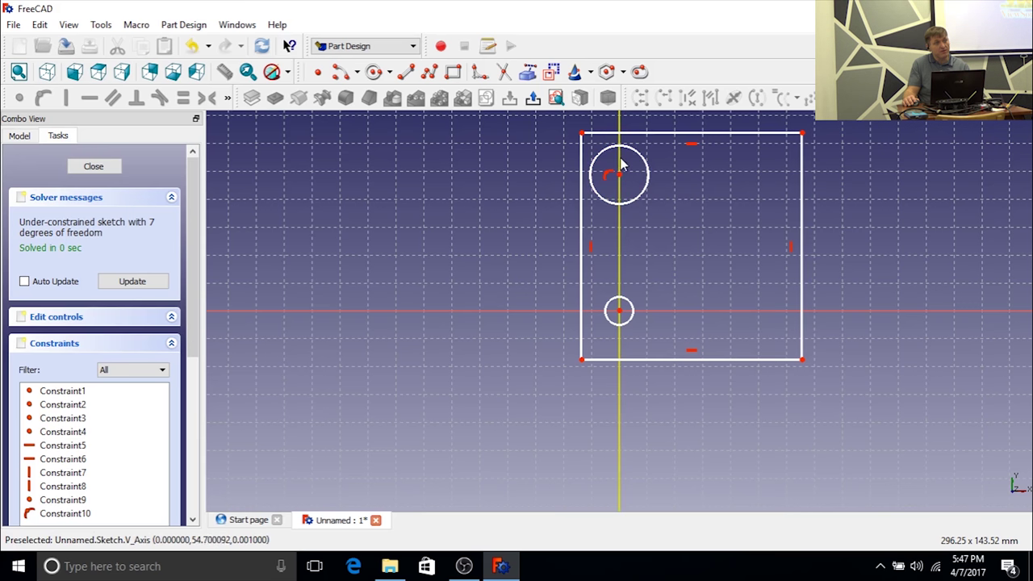
{"action": "left_click_drag", "start_coordinate": [633, 315], "coordinate": [651, 318]}
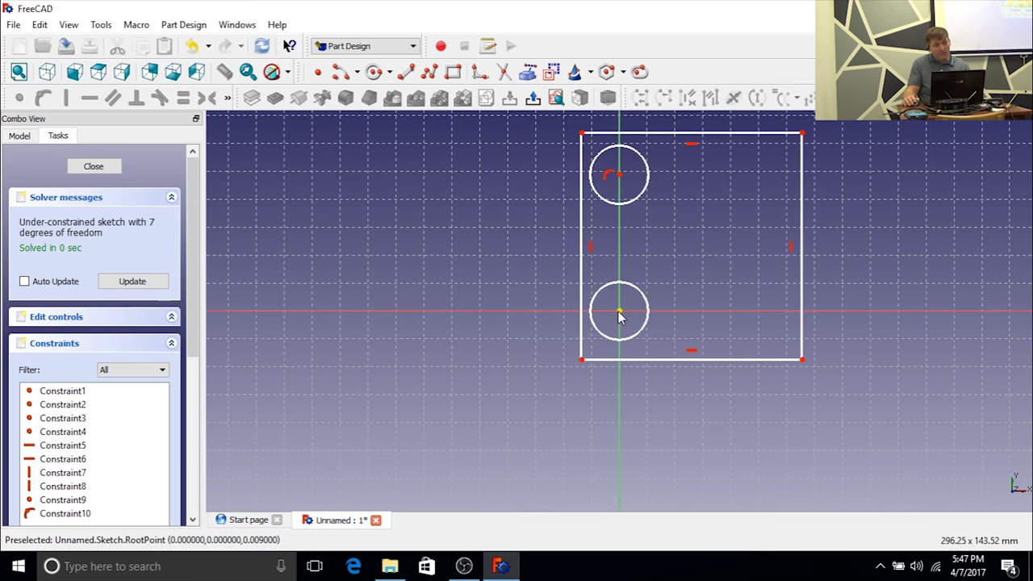
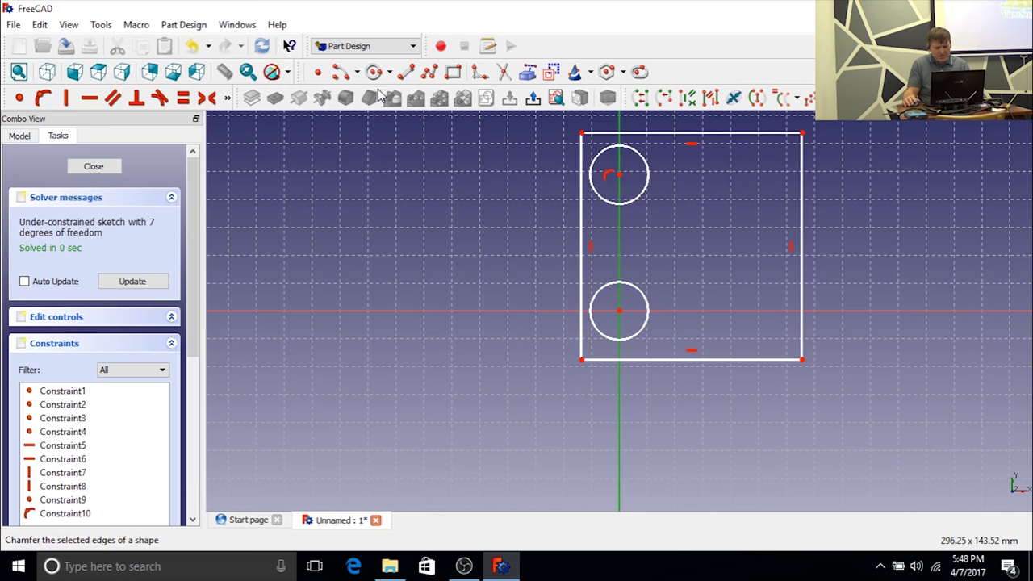
Step: Draw a circle of about 10 mm radius on the horizontal axis inside the rectangle's right edge and a similar one above it, roughly aligned
{"action": "left_click", "coordinate": [374, 73]}
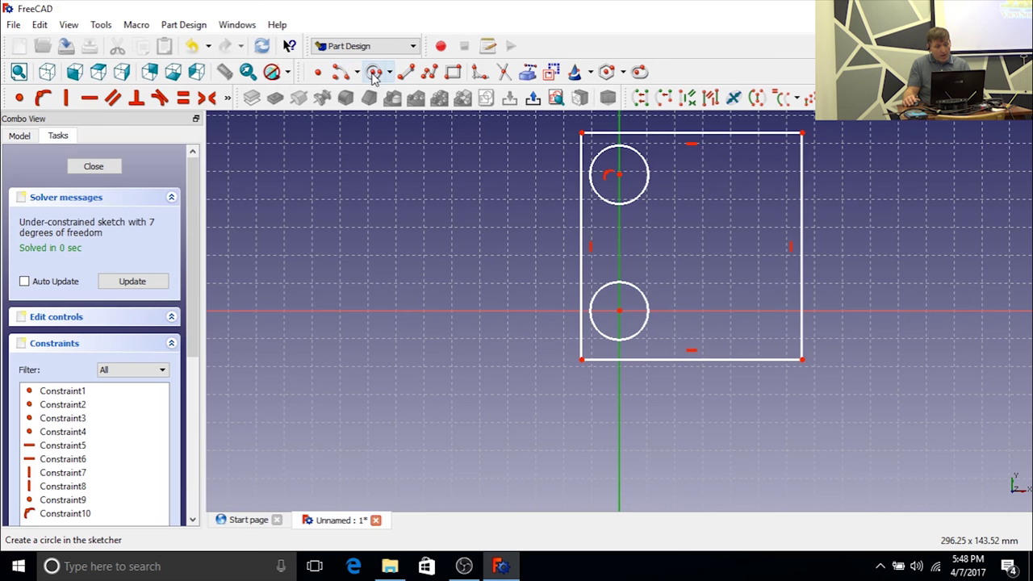
{"action": "left_click", "coordinate": [757, 313]}
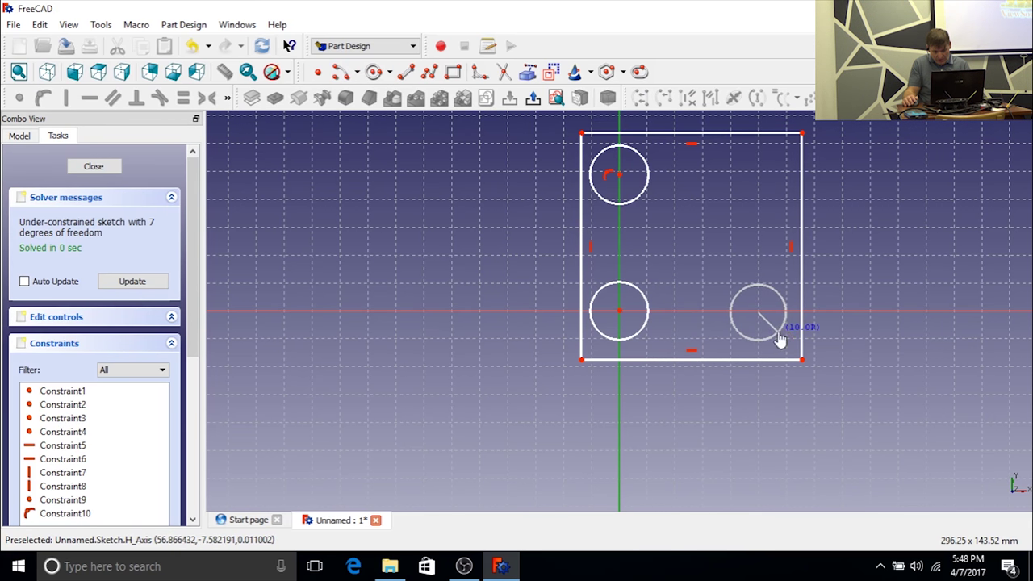
{"action": "left_click", "coordinate": [781, 331]}
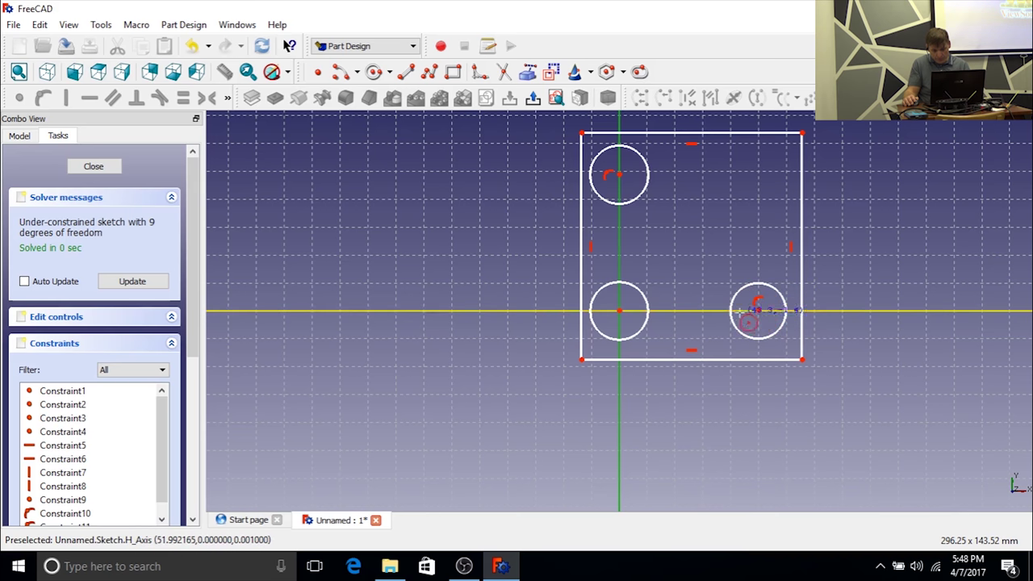
{"action": "left_click", "coordinate": [750, 170]}
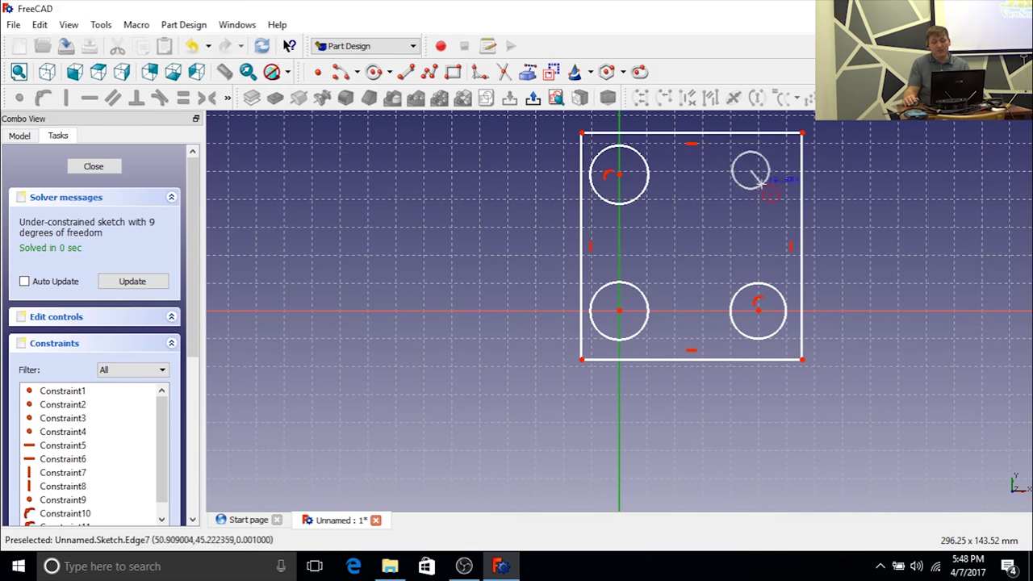
{"action": "left_click", "coordinate": [771, 195]}
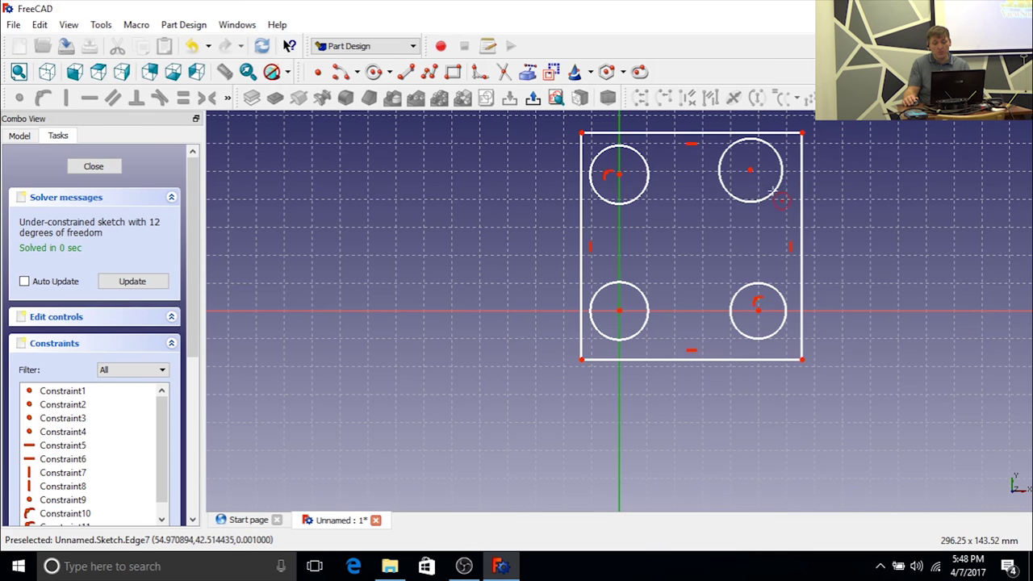
{"action": "right_click", "coordinate": [715, 220]}
{"action": "mouse_move", "coordinate": [751, 170]}
{"action": "left_mouse_down"}
{"action": "mouse_move", "coordinate": [757, 188]}
{"action": "mouse_move", "coordinate": [761, 176]}
{"action": "left_mouse_up"}
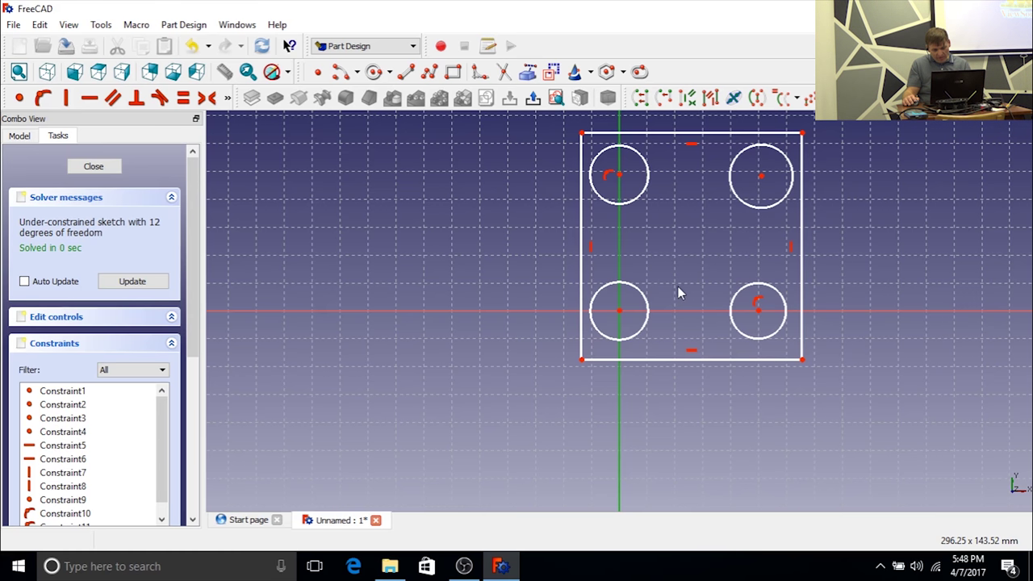
Step: Constrain all four circles to share the same radius of 1.75 mm
{"action": "left_click", "coordinate": [646, 301]}
{"action": "left_click", "coordinate": [644, 200]}
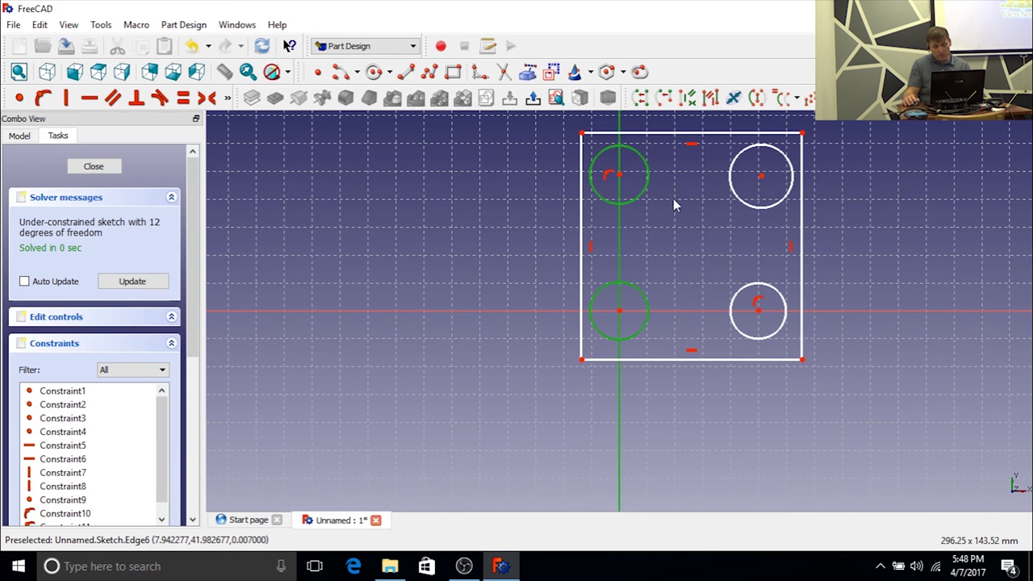
{"action": "left_click", "coordinate": [733, 199]}
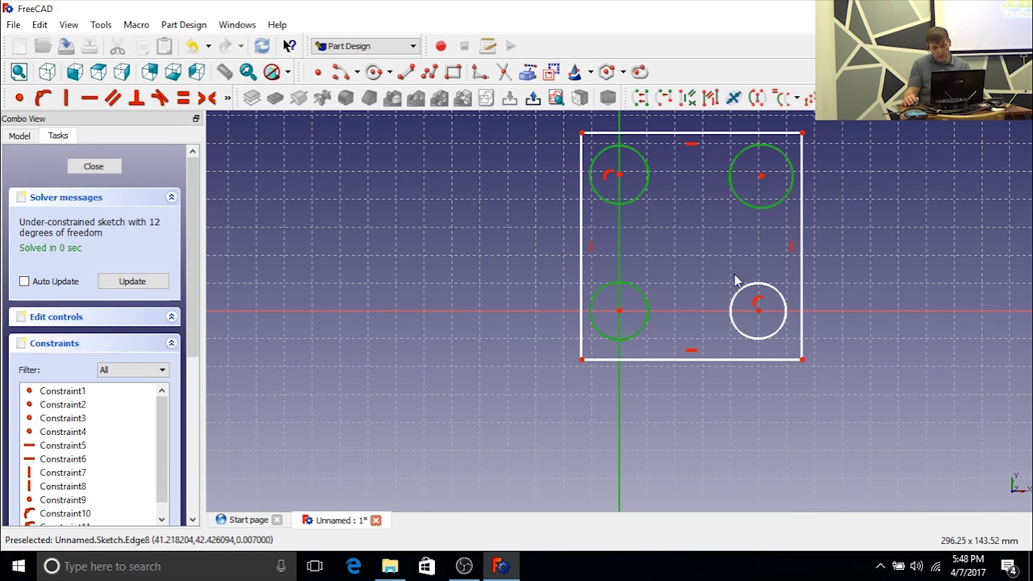
{"action": "left_click", "coordinate": [737, 291]}
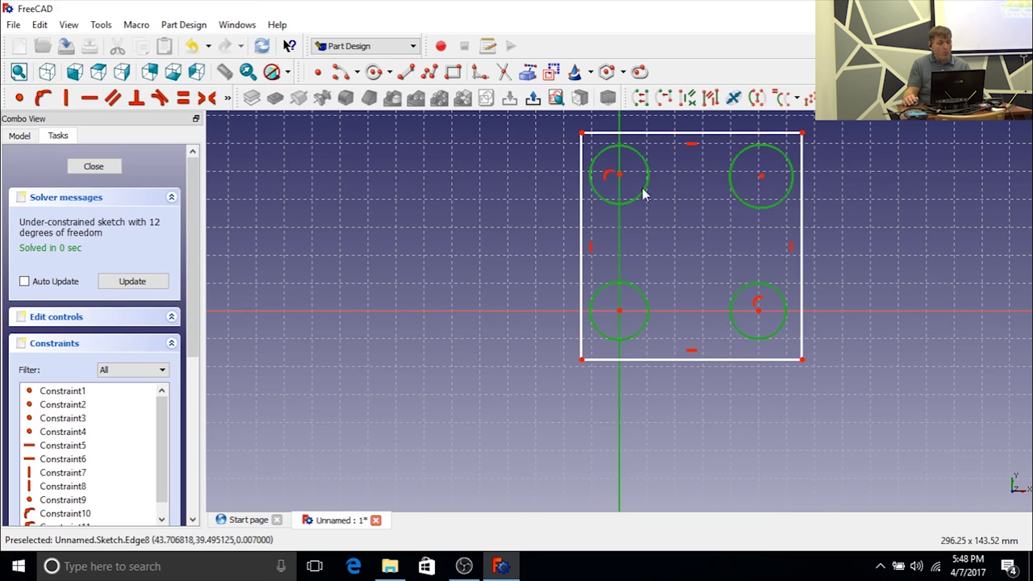
{"action": "mouse_move", "coordinate": [244, 98]}
{"action": "left_mouse_down"}
{"action": "mouse_move", "coordinate": [450, 102]}
{"action": "mouse_move", "coordinate": [453, 121]}
{"action": "mouse_move", "coordinate": [397, 129]}
{"action": "left_mouse_up"}
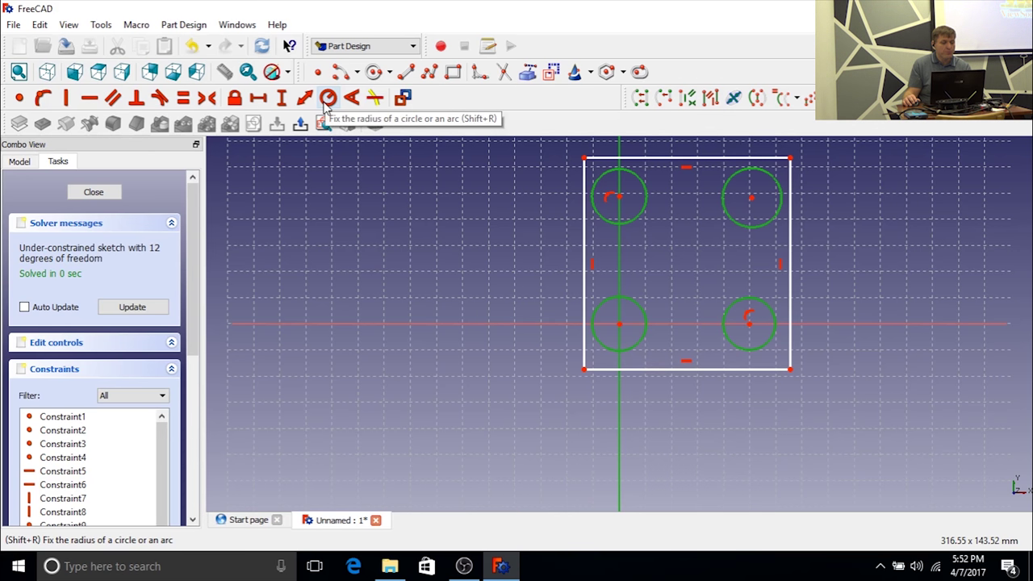
{"action": "left_click", "coordinate": [327, 98]}
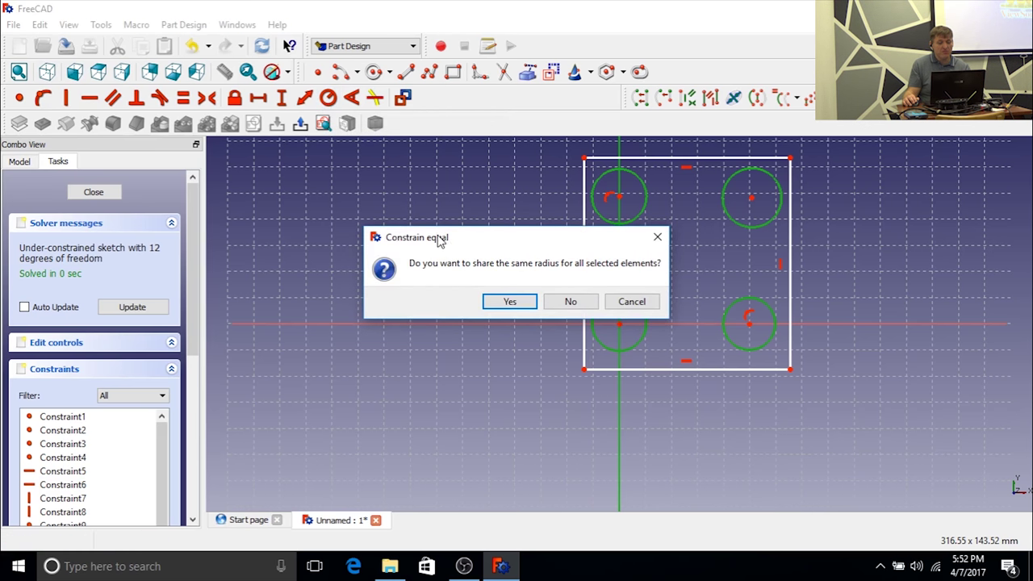
{"action": "left_click_drag", "start_coordinate": [436, 245], "coordinate": [318, 181]}
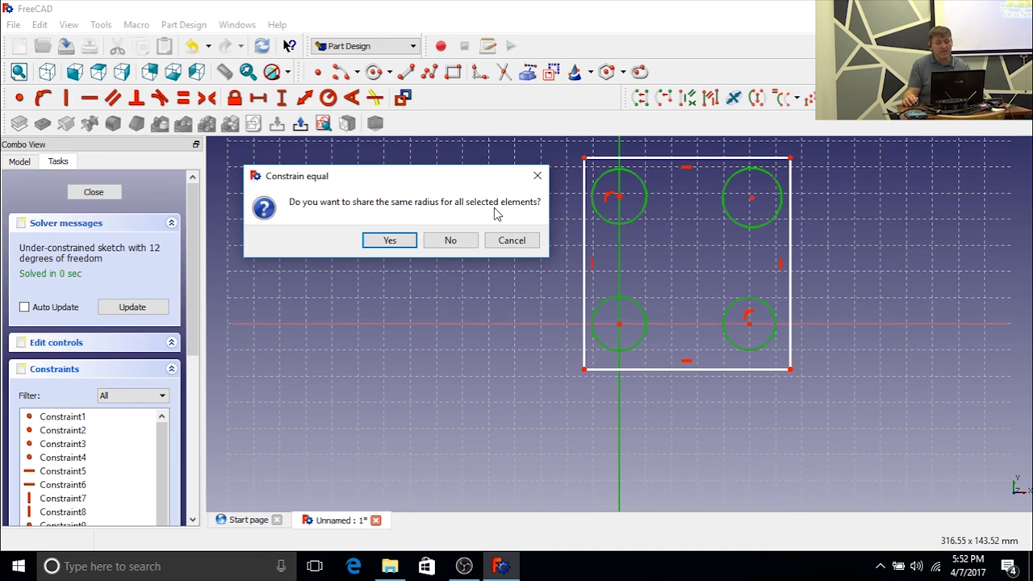
{"action": "left_click", "coordinate": [391, 240]}
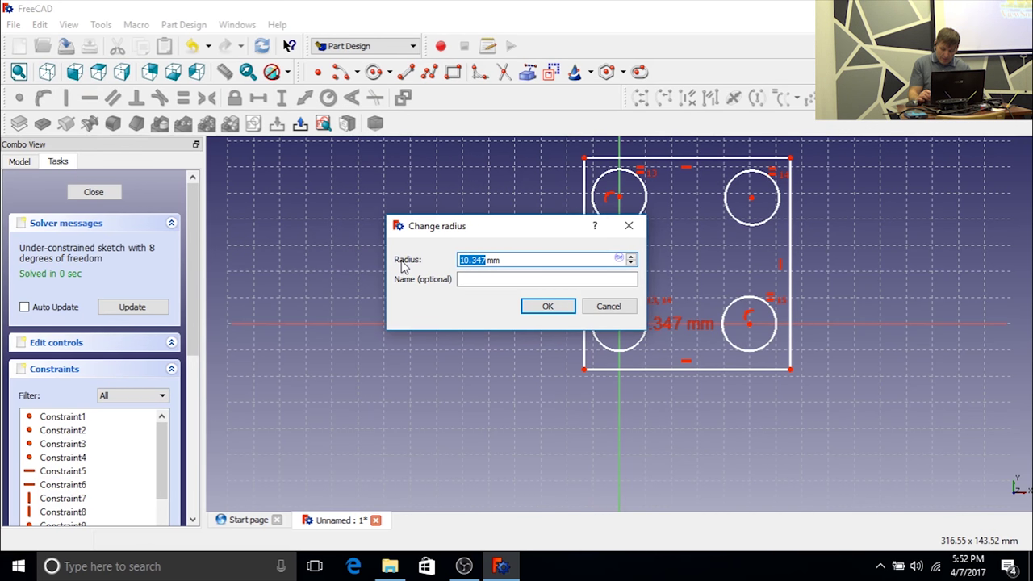
{"action": "type", "text": "1.75"}
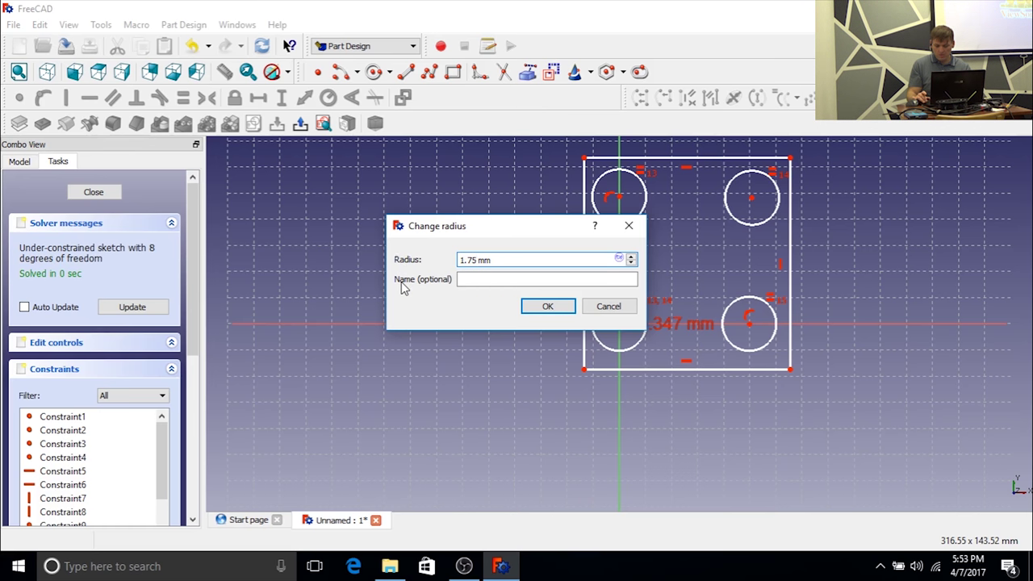
{"action": "key", "text": "Return"}
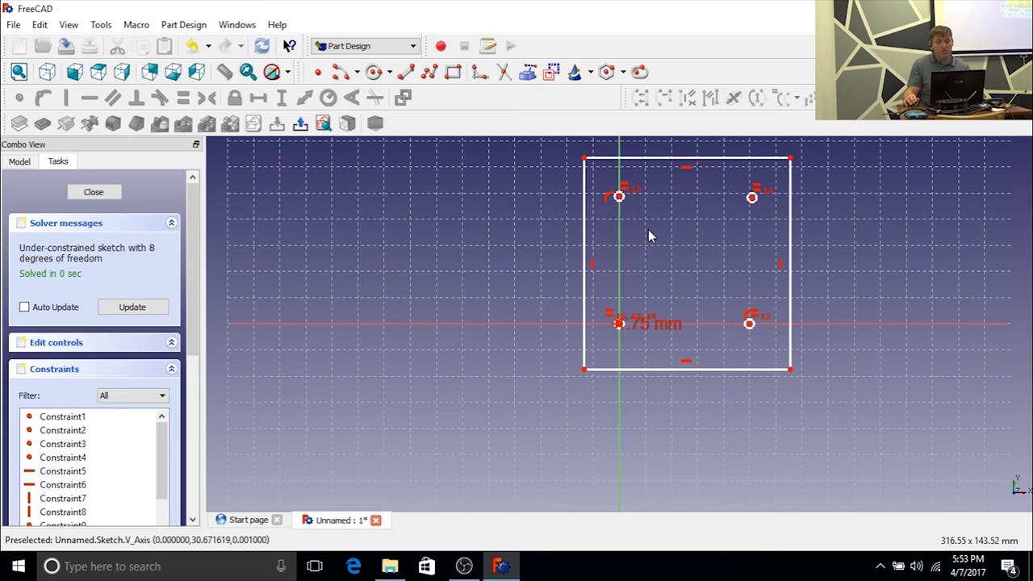
Step: Nudge the three circles away from the origin so their centres roughly line up in a square pattern
{"action": "scroll", "coordinate": [648, 229], "scroll_direction": "up", "scroll_amount": 4}
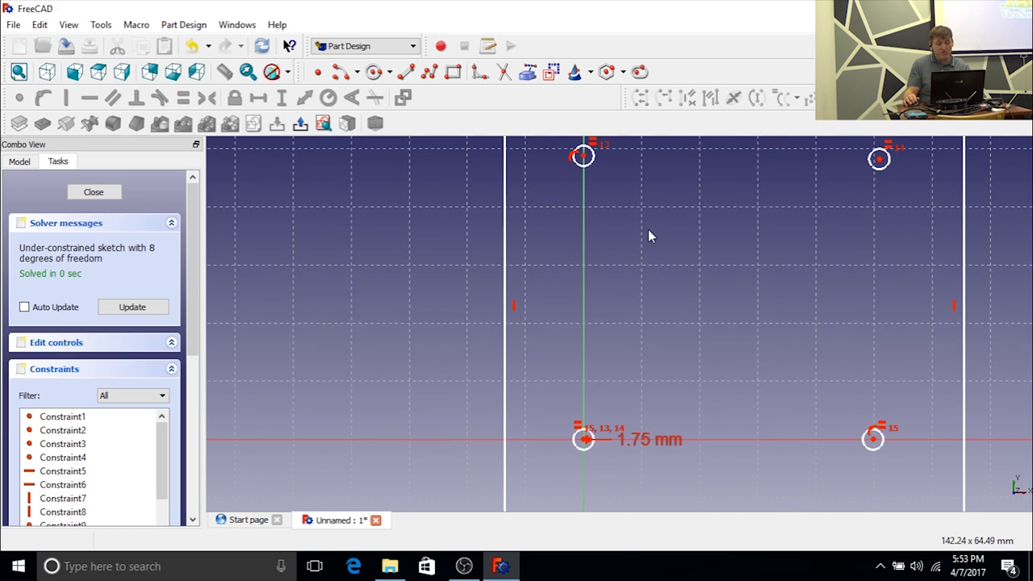
{"action": "scroll", "coordinate": [647, 252], "scroll_direction": "down", "scroll_amount": 1}
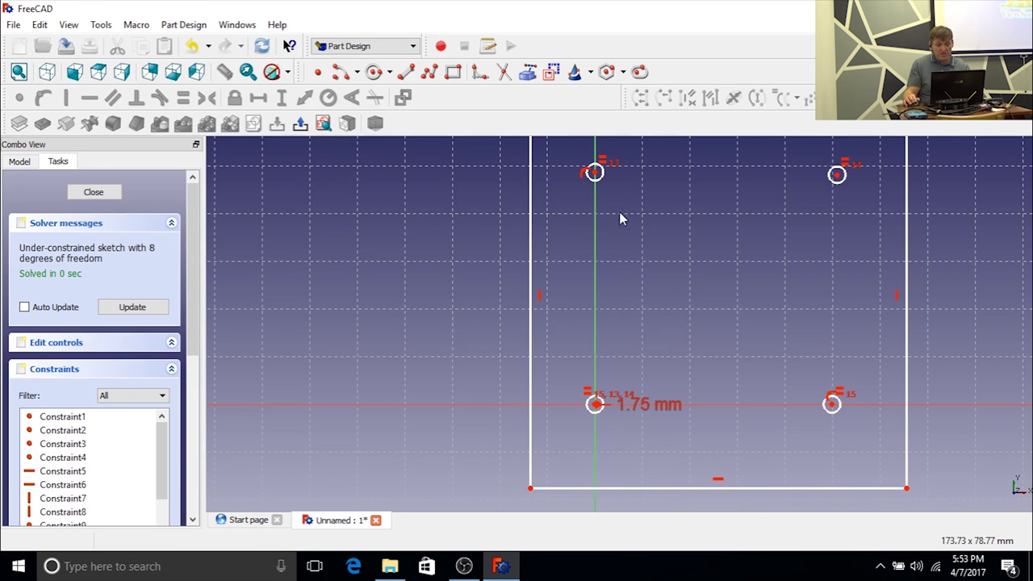
{"action": "mouse_move", "coordinate": [595, 172]}
{"action": "left_mouse_down"}
{"action": "mouse_move", "coordinate": [595, 194]}
{"action": "mouse_move", "coordinate": [595, 179]}
{"action": "left_mouse_up"}
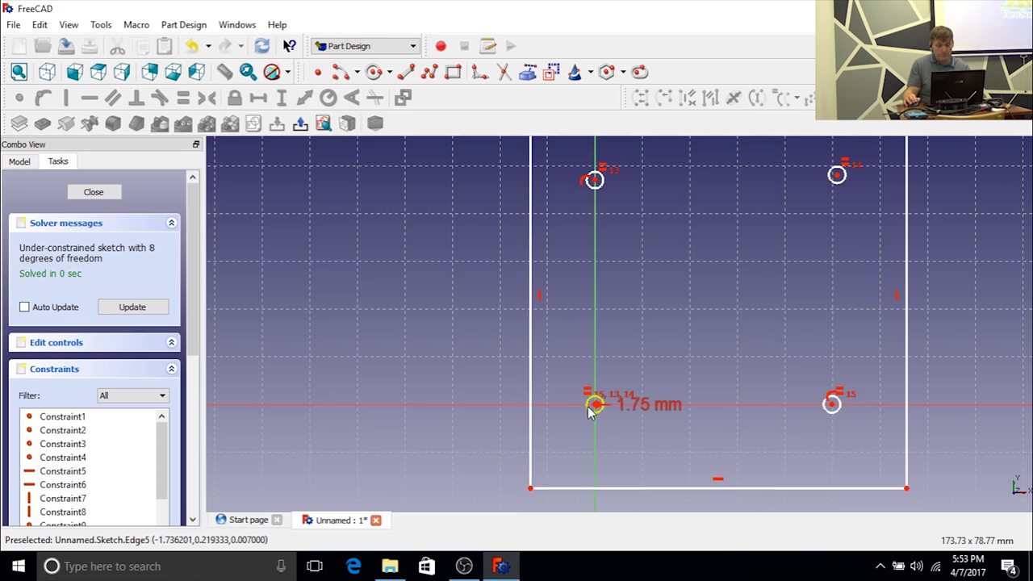
{"action": "mouse_move", "coordinate": [831, 404]}
{"action": "left_mouse_down"}
{"action": "mouse_move", "coordinate": [848, 404]}
{"action": "mouse_move", "coordinate": [832, 403]}
{"action": "left_mouse_up"}
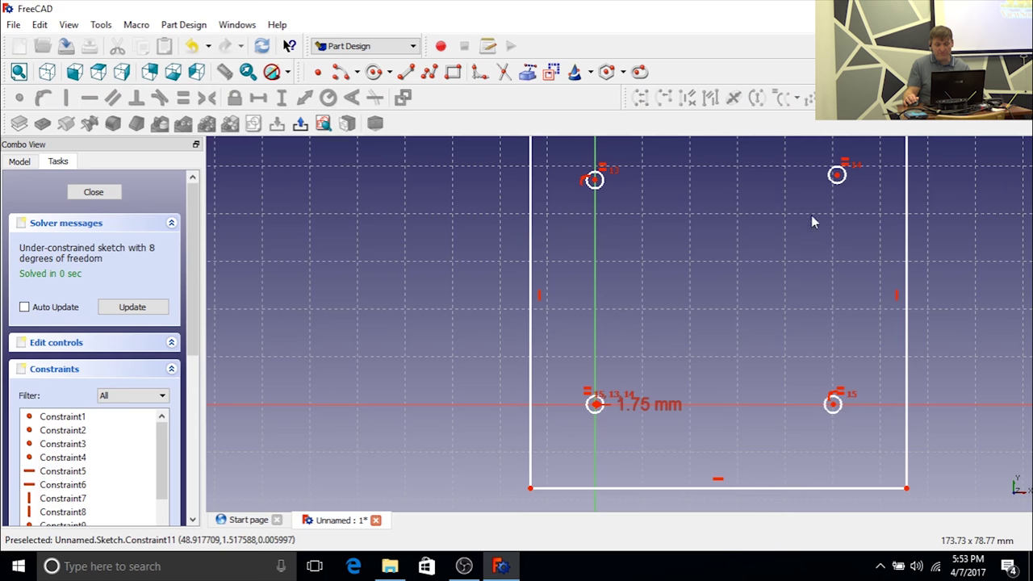
{"action": "mouse_move", "coordinate": [836, 177]}
{"action": "left_mouse_down"}
{"action": "mouse_move", "coordinate": [799, 194]}
{"action": "mouse_move", "coordinate": [824, 168]}
{"action": "mouse_move", "coordinate": [819, 150]}
{"action": "mouse_move", "coordinate": [814, 162]}
{"action": "mouse_move", "coordinate": [832, 179]}
{"action": "left_mouse_up"}
Step: Constrain the centre of the upper circle on the vertical axis to a distance of 30 mm above the origin
{"action": "scroll", "coordinate": [771, 235], "scroll_direction": "down", "scroll_amount": 2}
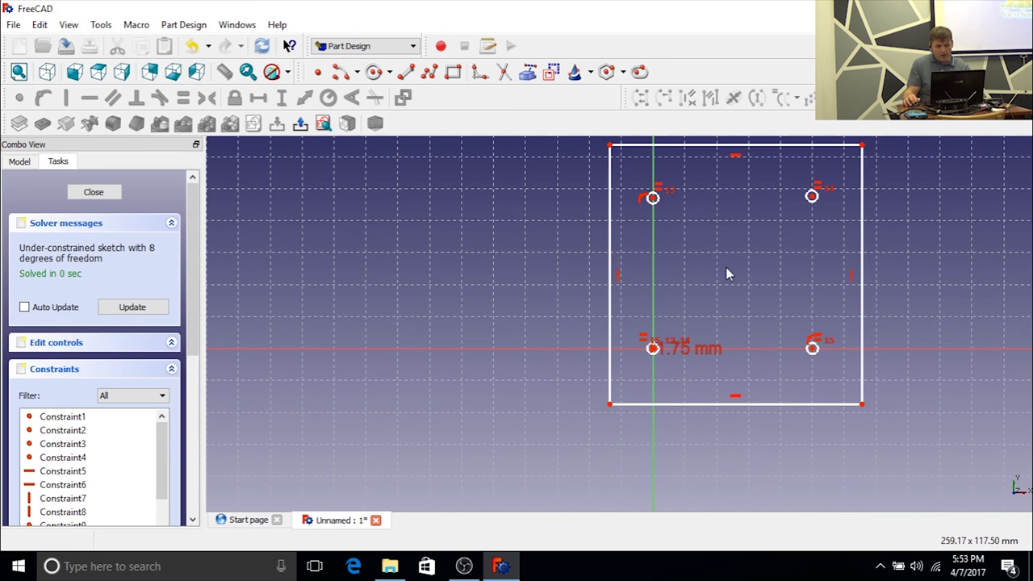
{"action": "left_click", "coordinate": [653, 199]}
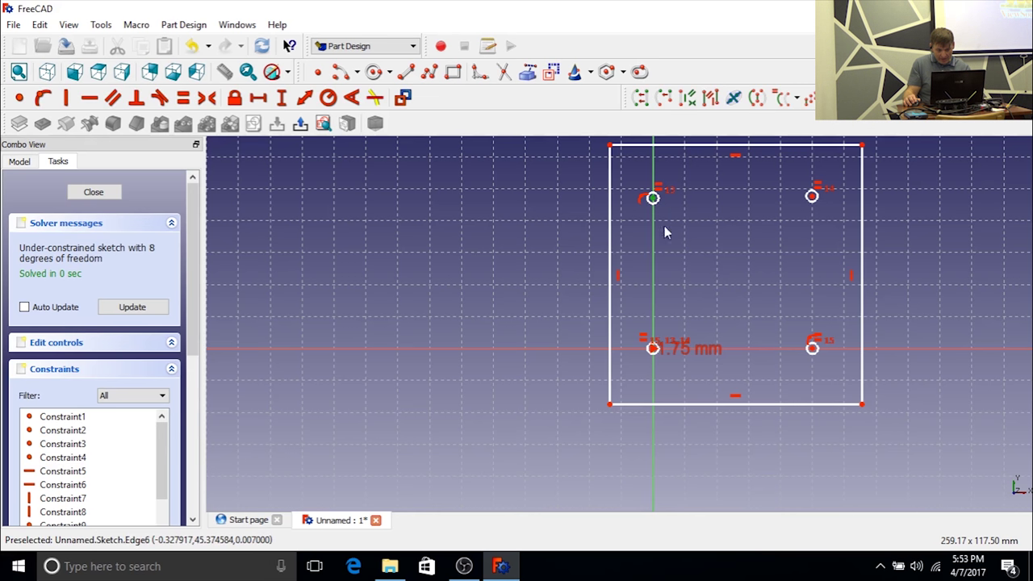
{"action": "scroll", "coordinate": [653, 350], "scroll_direction": "up", "scroll_amount": 2}
{"action": "scroll", "coordinate": [654, 350], "scroll_direction": "up", "scroll_amount": 3}
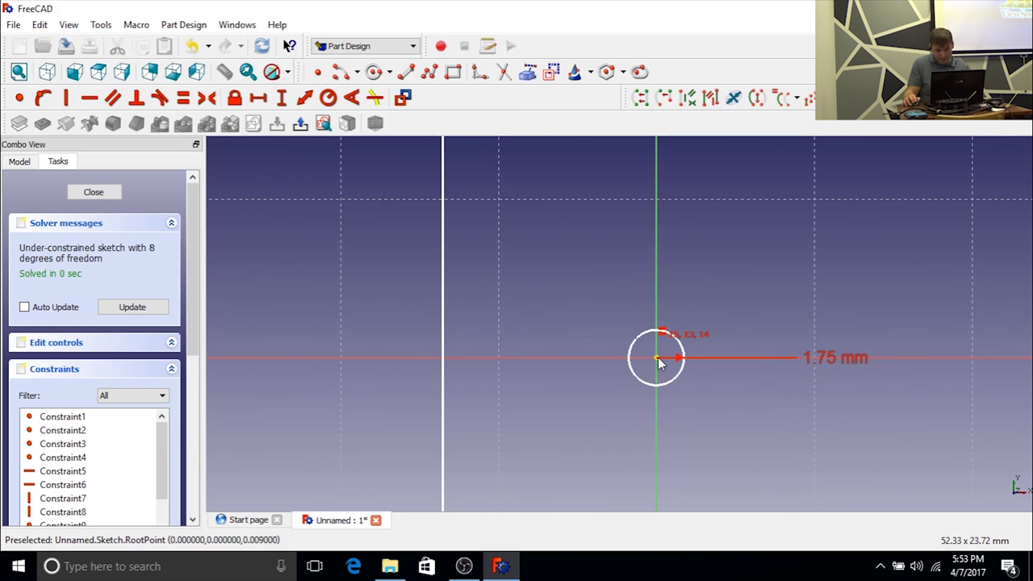
{"action": "scroll", "coordinate": [680, 287], "scroll_direction": "down", "scroll_amount": 5}
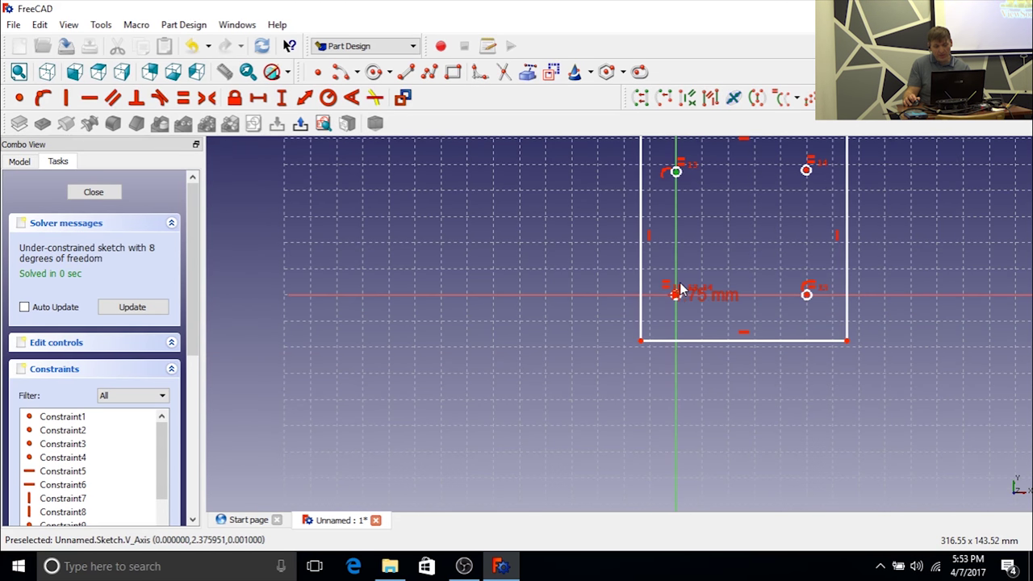
{"action": "left_click", "coordinate": [676, 216]}
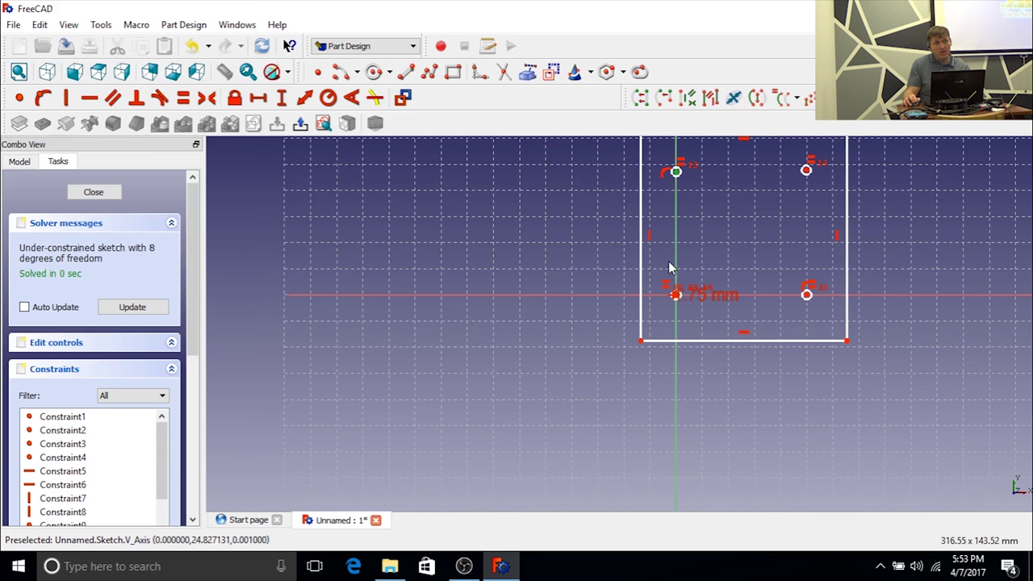
{"action": "left_click", "coordinate": [676, 174]}
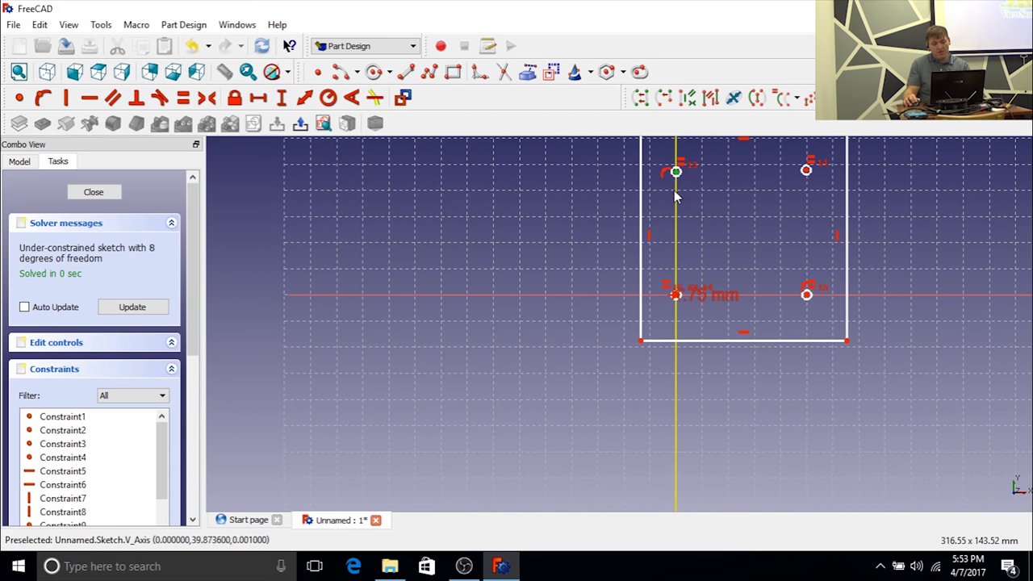
{"action": "left_click_drag", "start_coordinate": [678, 175], "coordinate": [678, 146]}
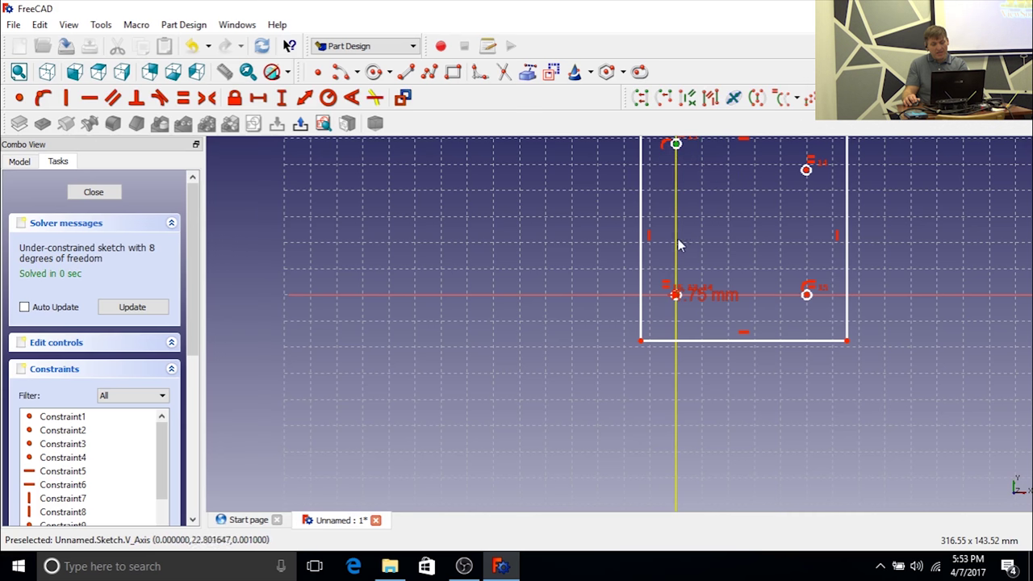
{"action": "left_click", "coordinate": [304, 98]}
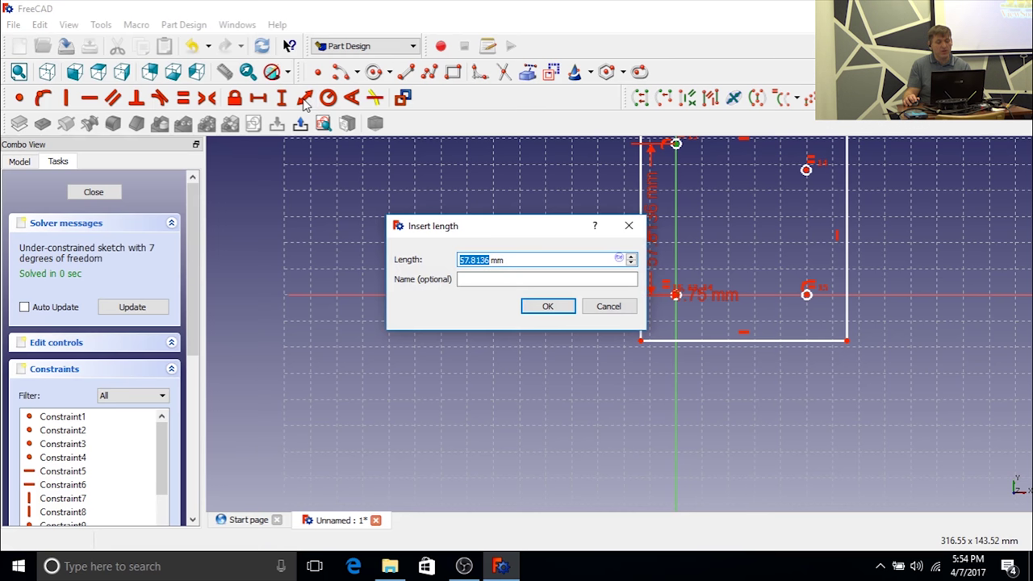
{"action": "type", "text": "30"}
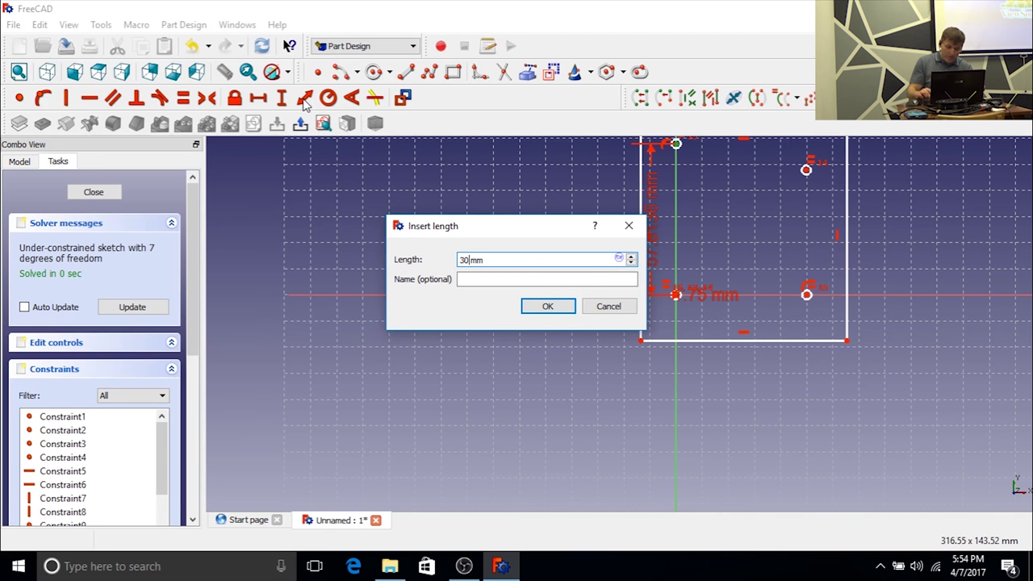
{"action": "key", "text": "Return"}
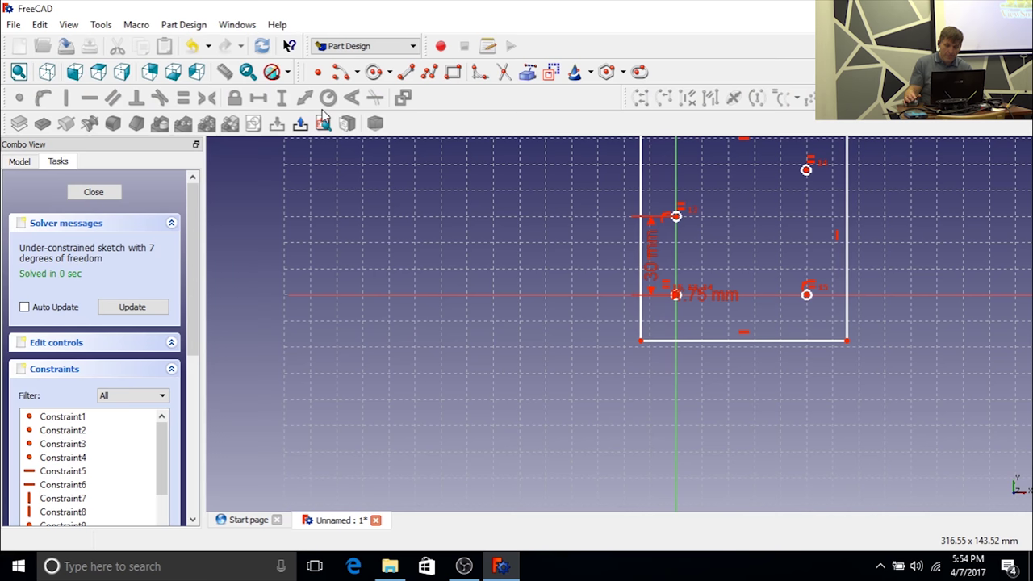
Step: Constrain the distance between the origin circle's centre and the centre of the other circle on the horizontal axis to 30 mm
{"action": "scroll", "coordinate": [746, 287], "scroll_direction": "down", "scroll_amount": 1}
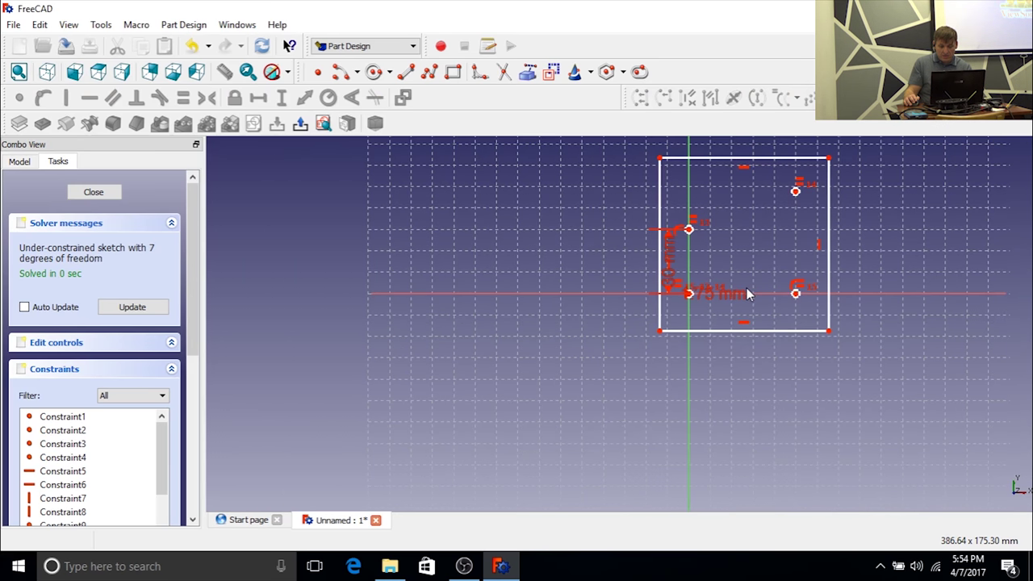
{"action": "scroll", "coordinate": [744, 298], "scroll_direction": "up", "scroll_amount": 1}
{"action": "scroll", "coordinate": [745, 310], "scroll_direction": "up", "scroll_amount": 2}
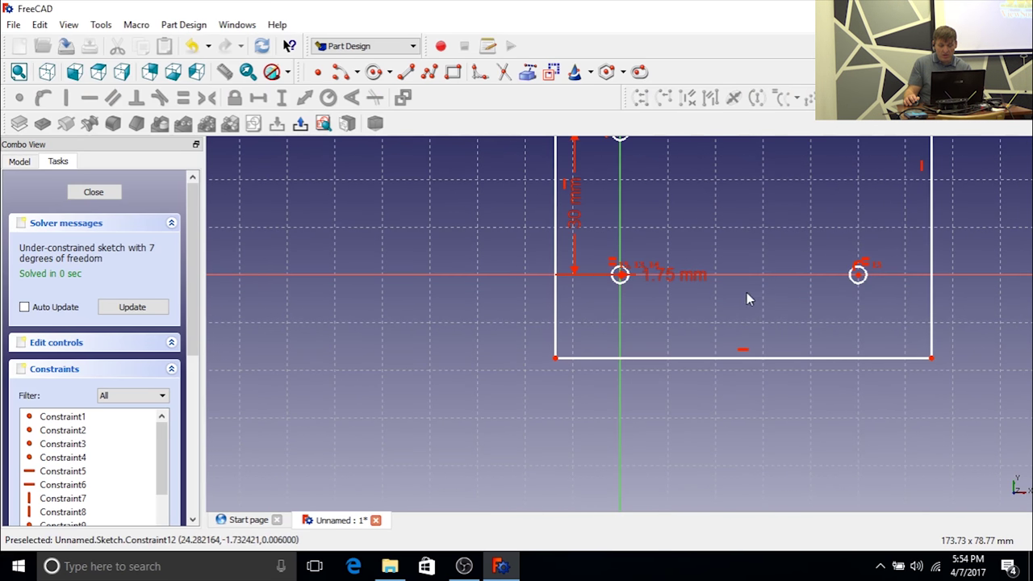
{"action": "left_click", "coordinate": [619, 275]}
{"action": "left_click", "coordinate": [858, 275]}
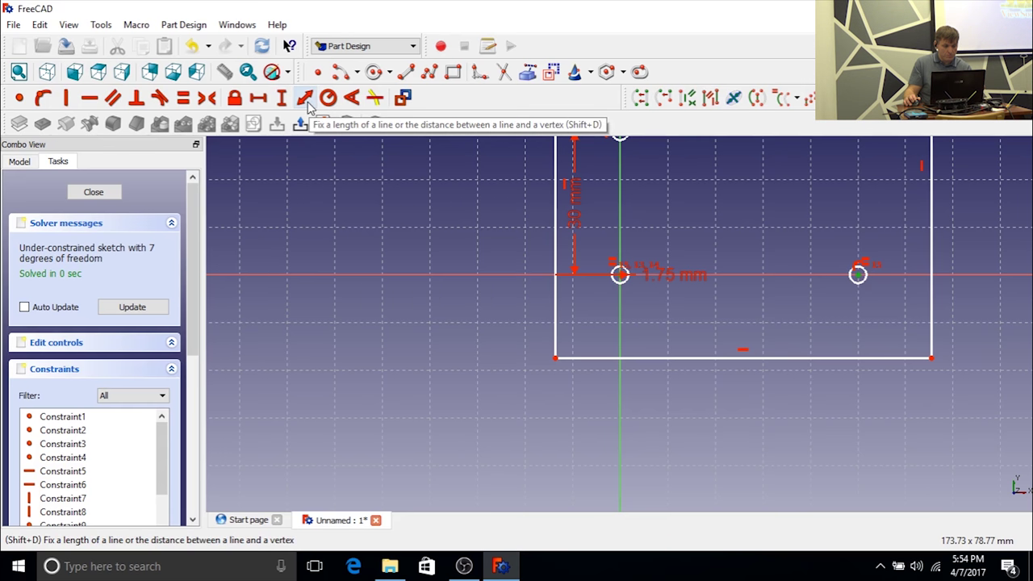
{"action": "left_click", "coordinate": [307, 101]}
{"action": "type", "text": "30"}
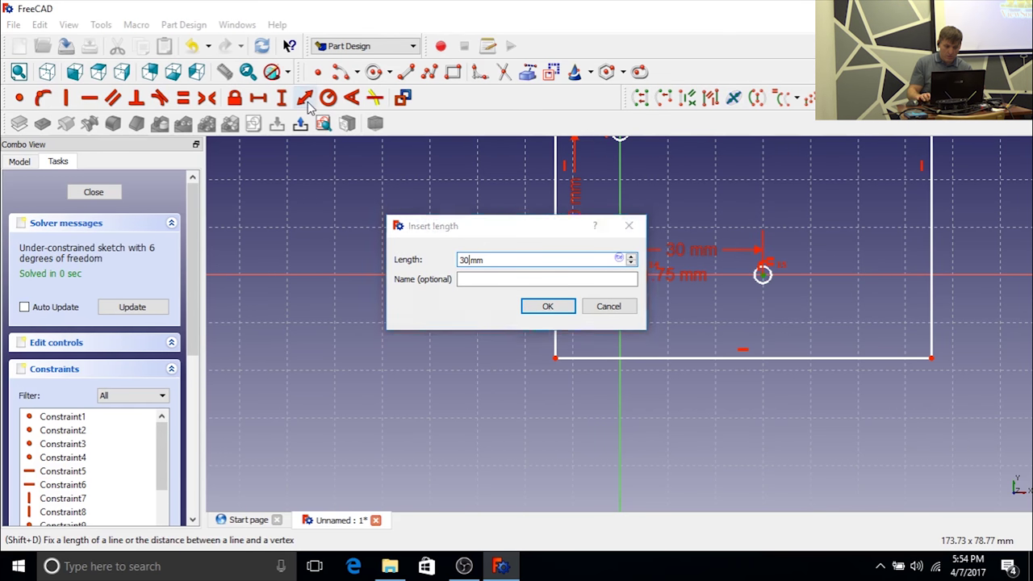
{"action": "key", "text": "Return"}
Step: Move the unconstrained fourth circle to about 30 mm right of and 30 mm above the origin, completing the square pattern
{"action": "scroll", "coordinate": [669, 193], "scroll_direction": "down", "scroll_amount": 5}
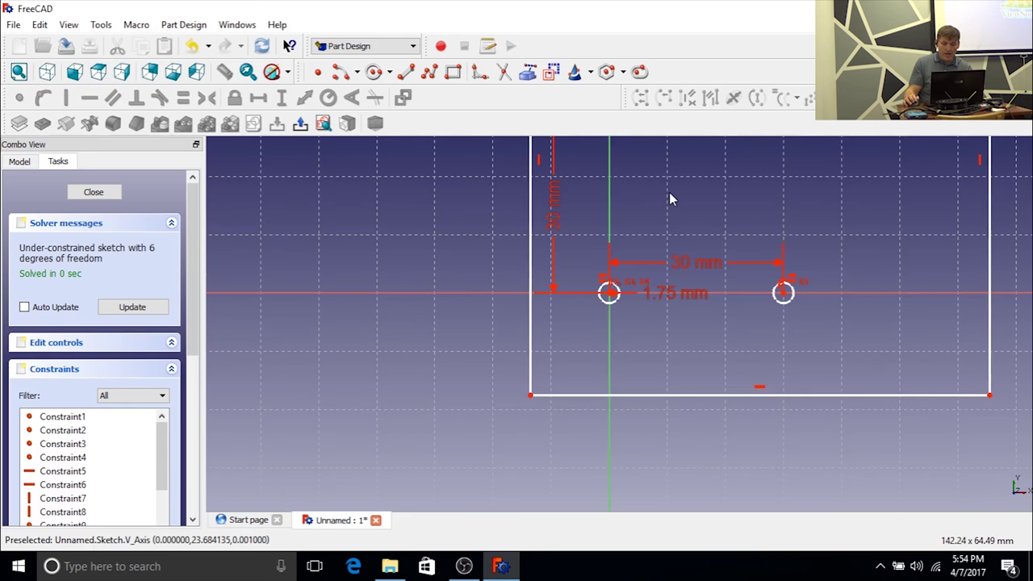
{"action": "scroll", "coordinate": [711, 192], "scroll_direction": "down", "scroll_amount": 5}
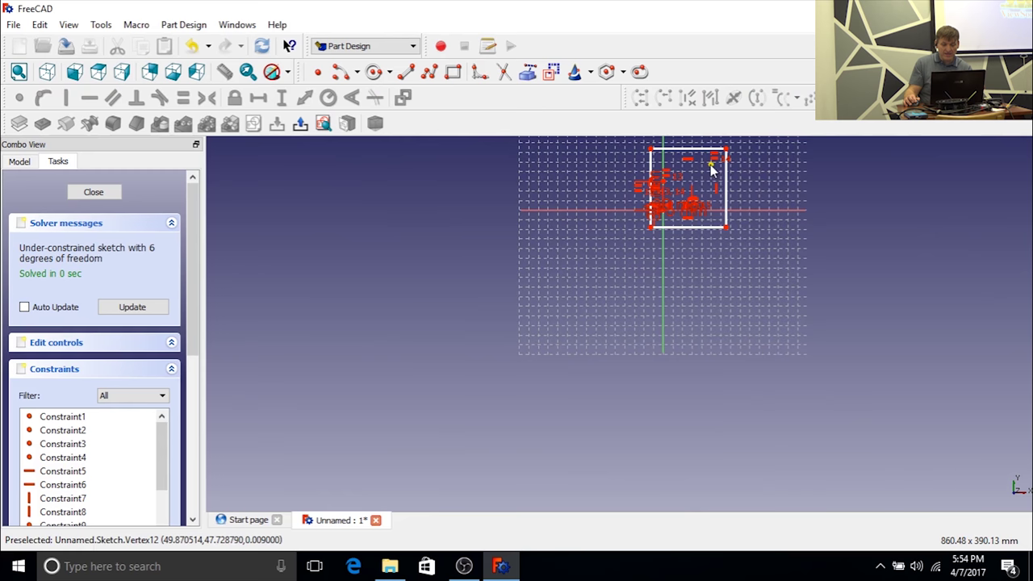
{"action": "scroll", "coordinate": [687, 191], "scroll_direction": "up", "scroll_amount": 5}
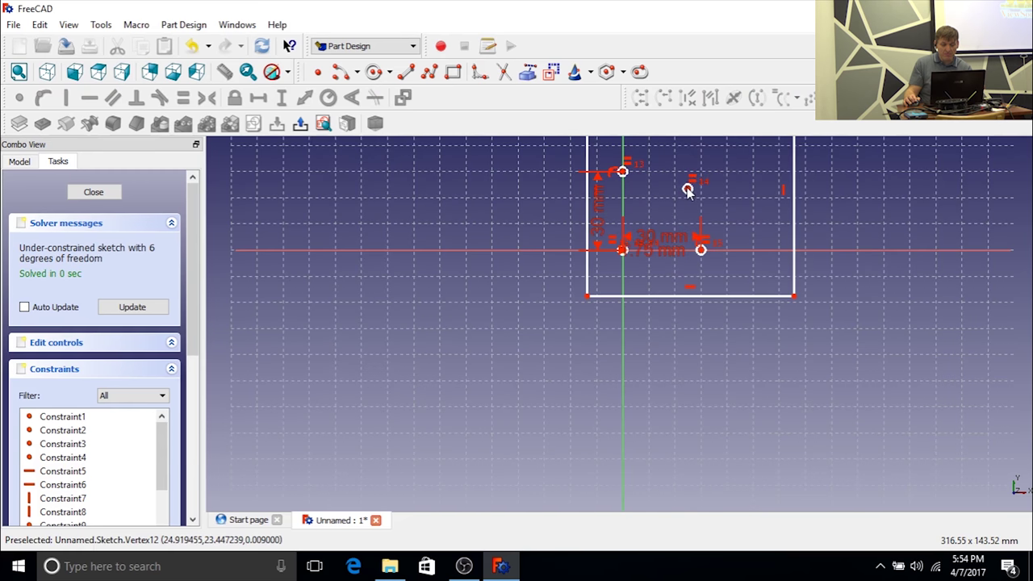
{"action": "left_click_drag", "start_coordinate": [688, 190], "coordinate": [699, 176]}
{"action": "scroll", "coordinate": [703, 170], "scroll_direction": "up", "scroll_amount": 2}
{"action": "scroll", "coordinate": [703, 171], "scroll_direction": "up", "scroll_amount": 2}
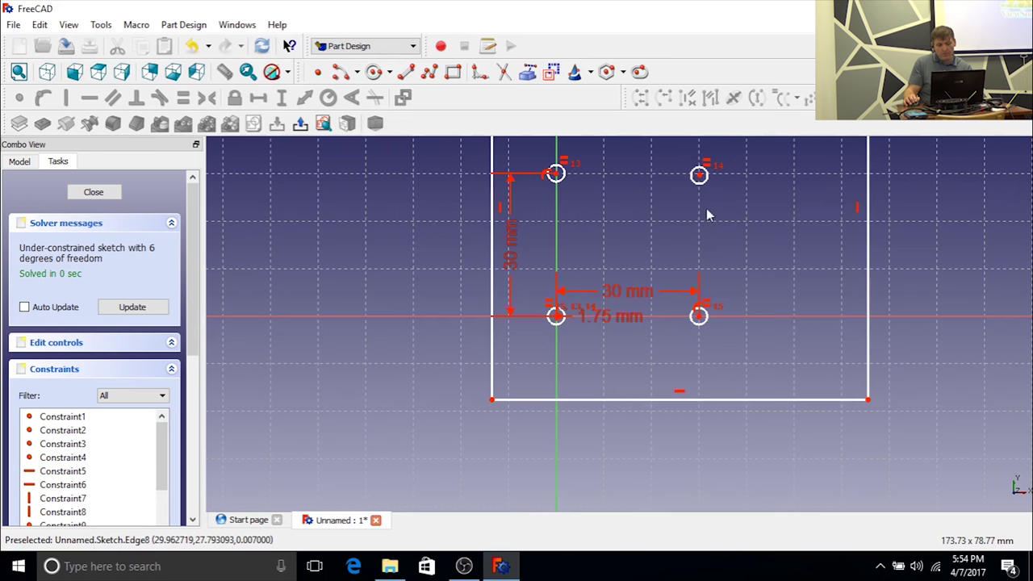
Step: Constrain the fourth circle's centre 30 mm above the horizontal axis and place that dimension to the right of the circles
{"action": "left_click", "coordinate": [755, 316]}
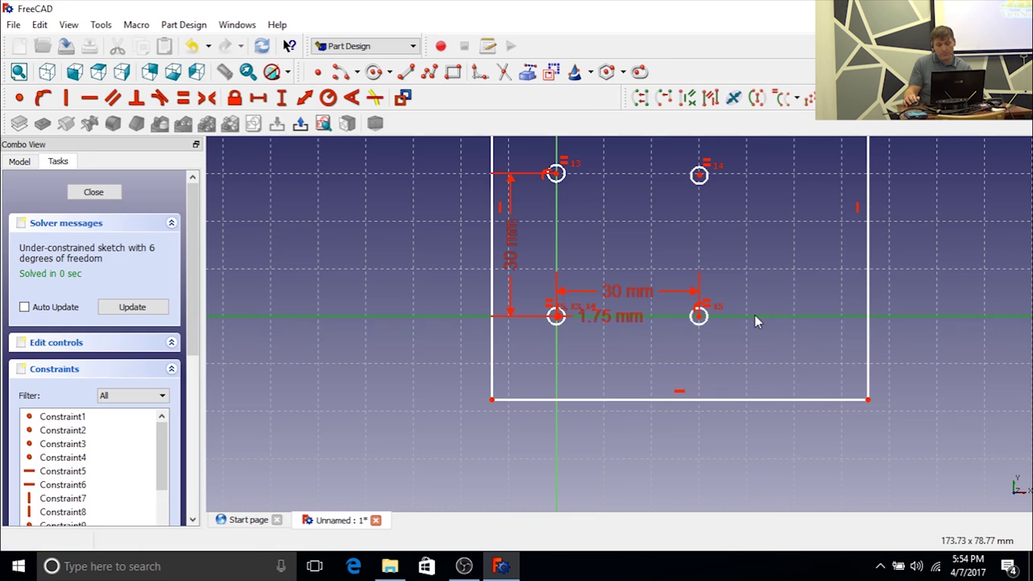
{"action": "left_click", "coordinate": [700, 176]}
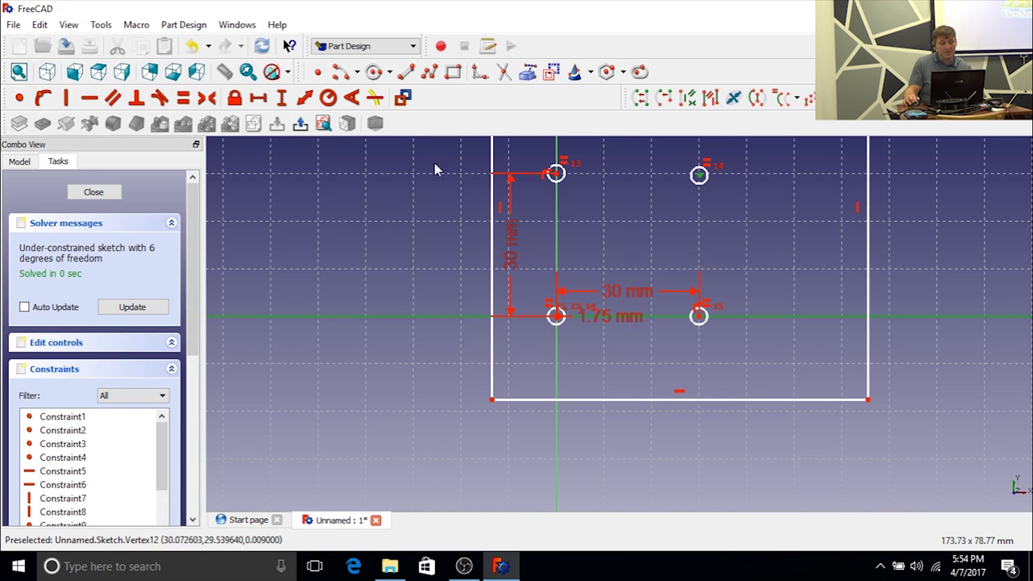
{"action": "left_click", "coordinate": [305, 100]}
{"action": "type", "text": "30"}
{"action": "key", "text": "Return"}
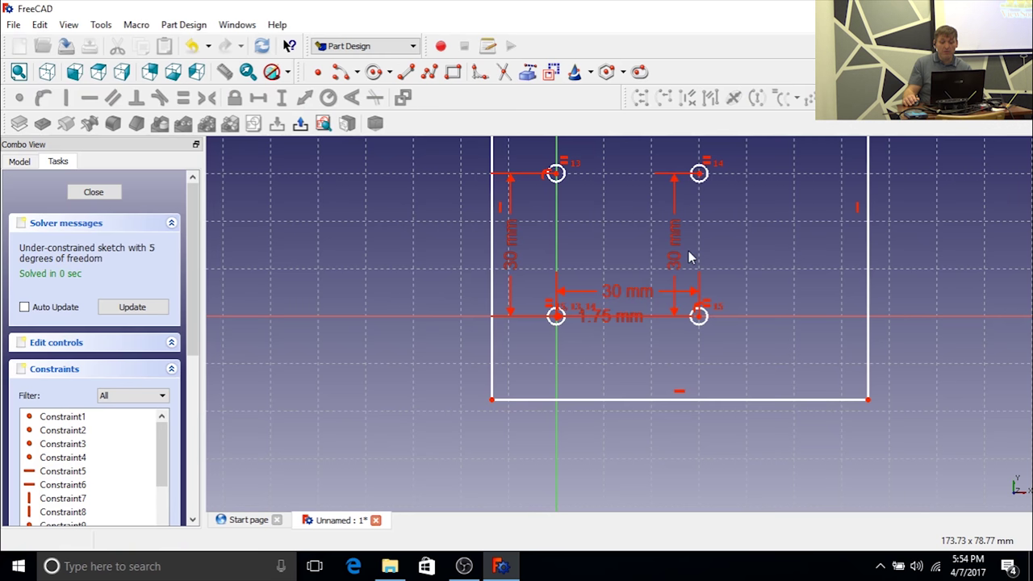
{"action": "left_click_drag", "start_coordinate": [689, 252], "coordinate": [798, 250]}
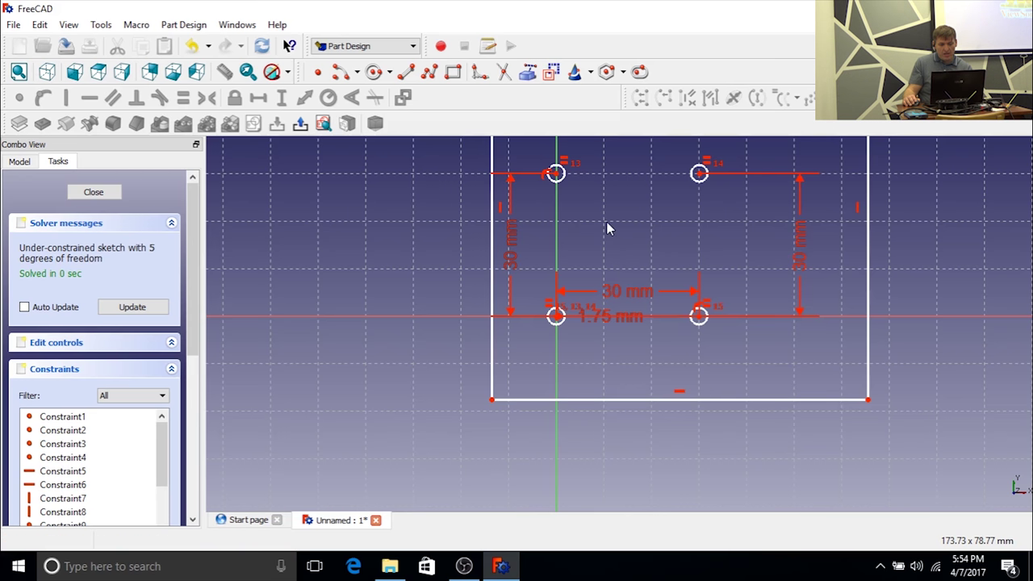
Step: Constrain the distance between the centres of the two upper circles to 30 mm
{"action": "left_click", "coordinate": [556, 174]}
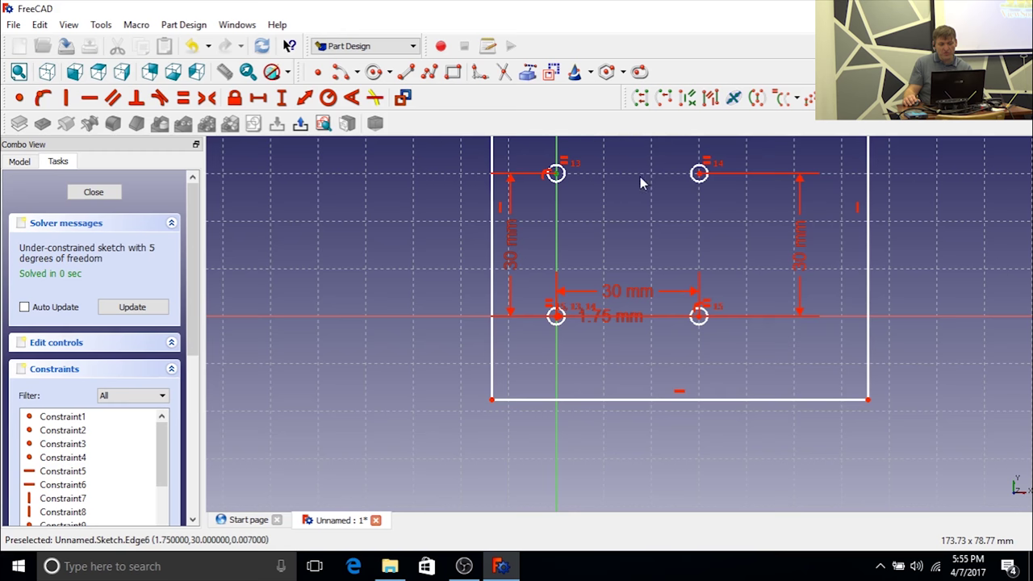
{"action": "left_click", "coordinate": [699, 173]}
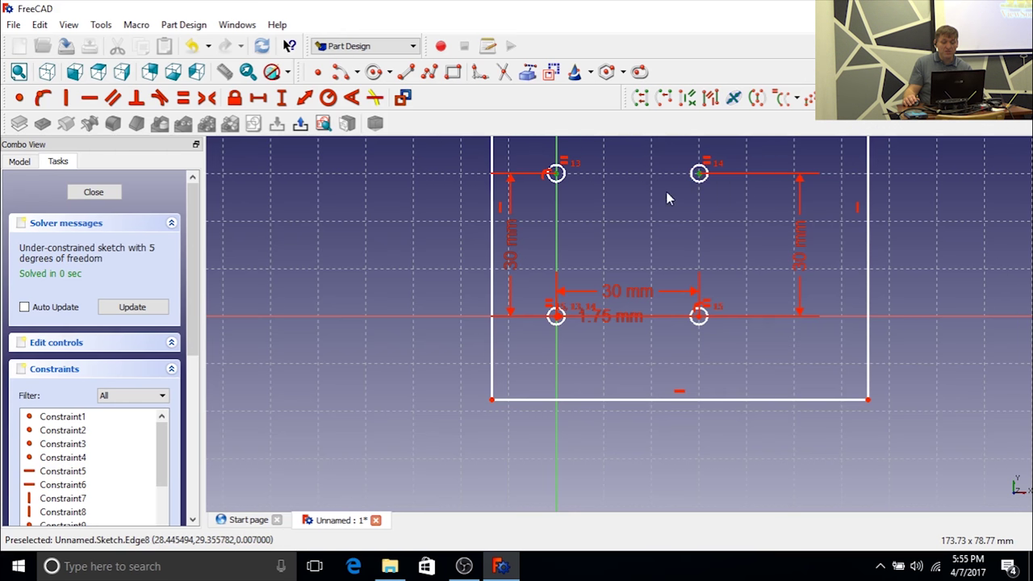
{"action": "scroll", "coordinate": [654, 214], "scroll_direction": "down", "scroll_amount": 3}
{"action": "scroll", "coordinate": [651, 185], "scroll_direction": "up", "scroll_amount": 1}
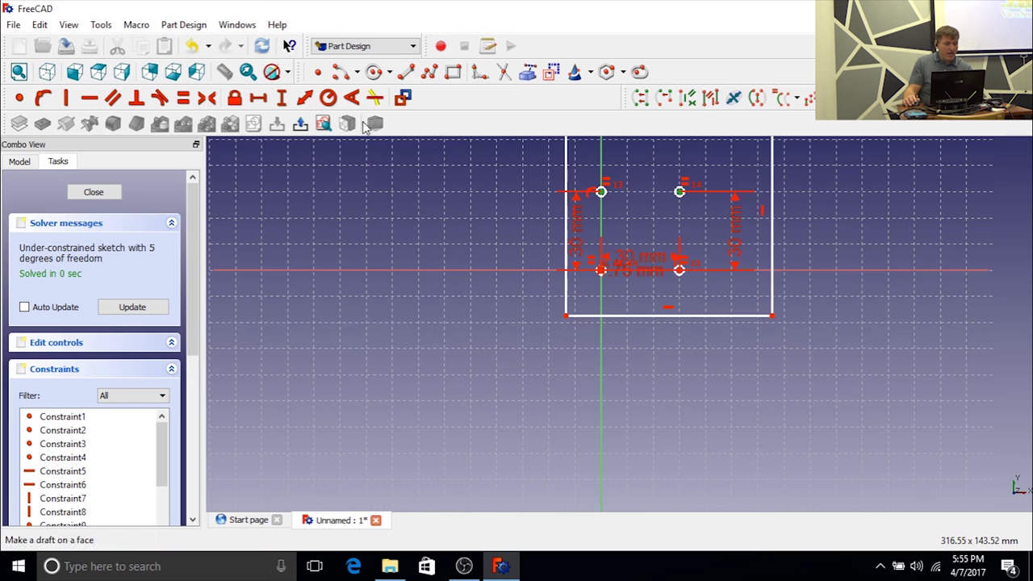
{"action": "left_click", "coordinate": [305, 101]}
{"action": "type", "text": "30"}
{"action": "key", "text": "Return"}
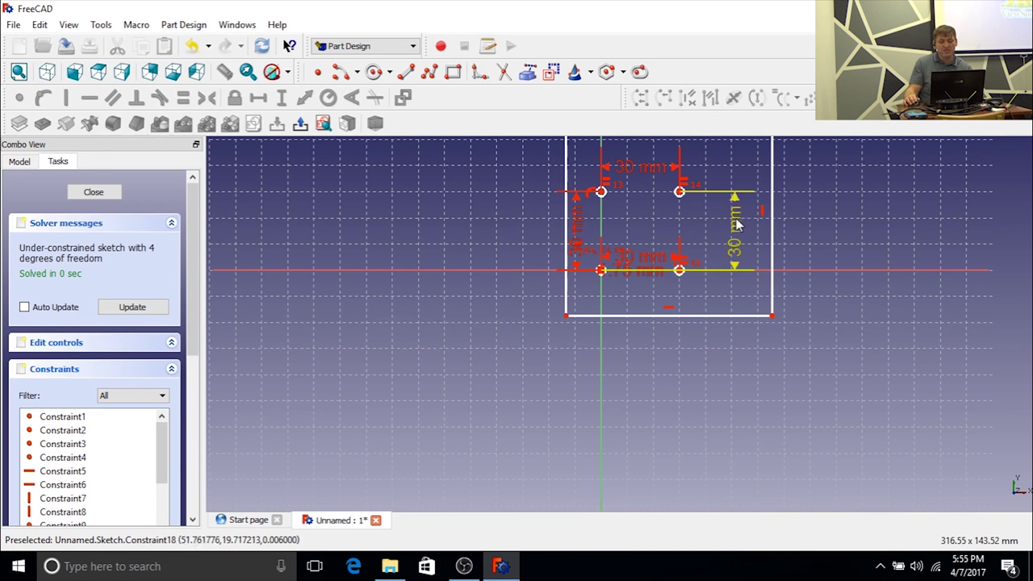
Step: Delete all four 30 mm distance constraints that position the circles
{"action": "left_click", "coordinate": [643, 173]}
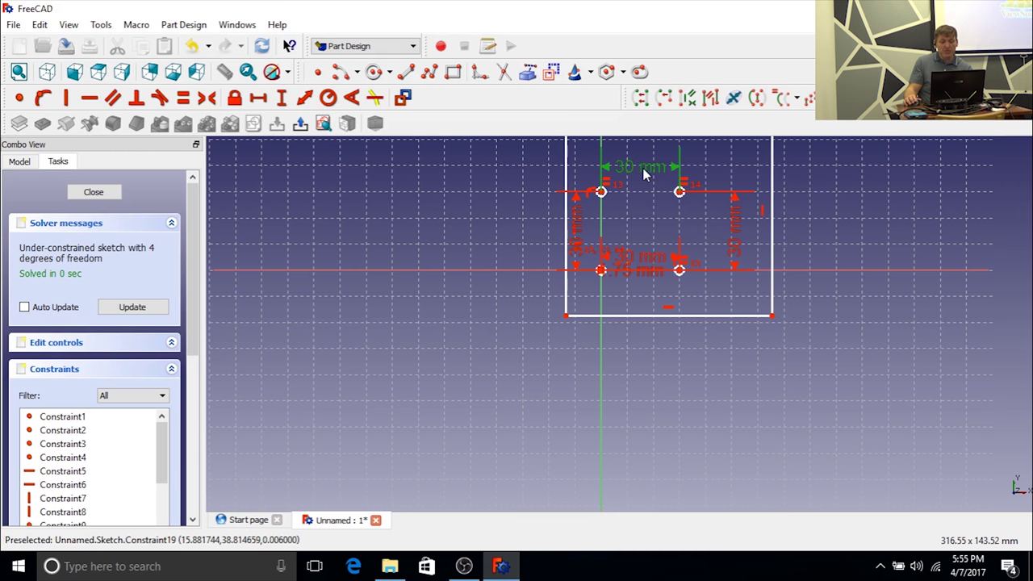
{"action": "key", "text": "Delete"}
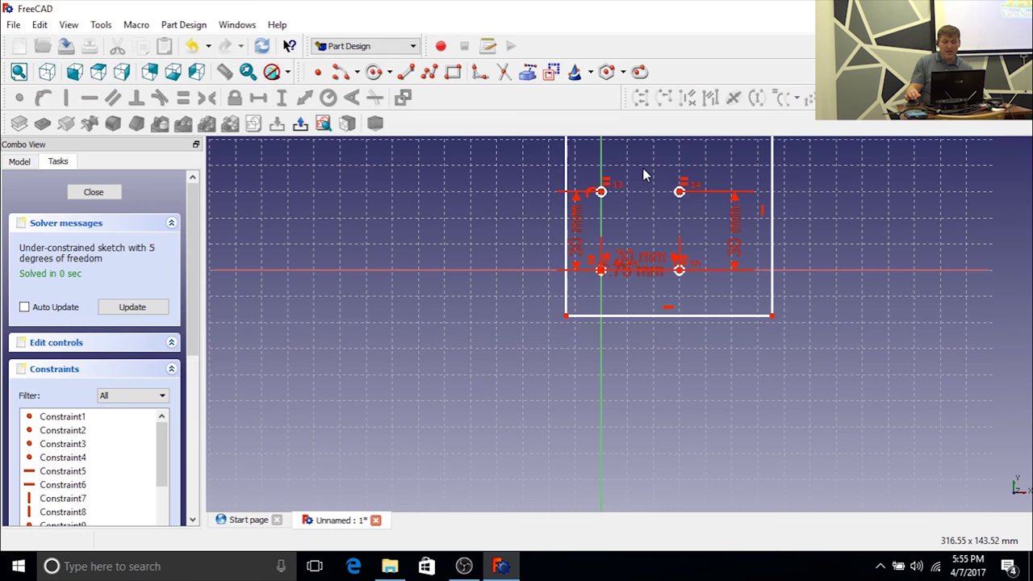
{"action": "left_click", "coordinate": [734, 244]}
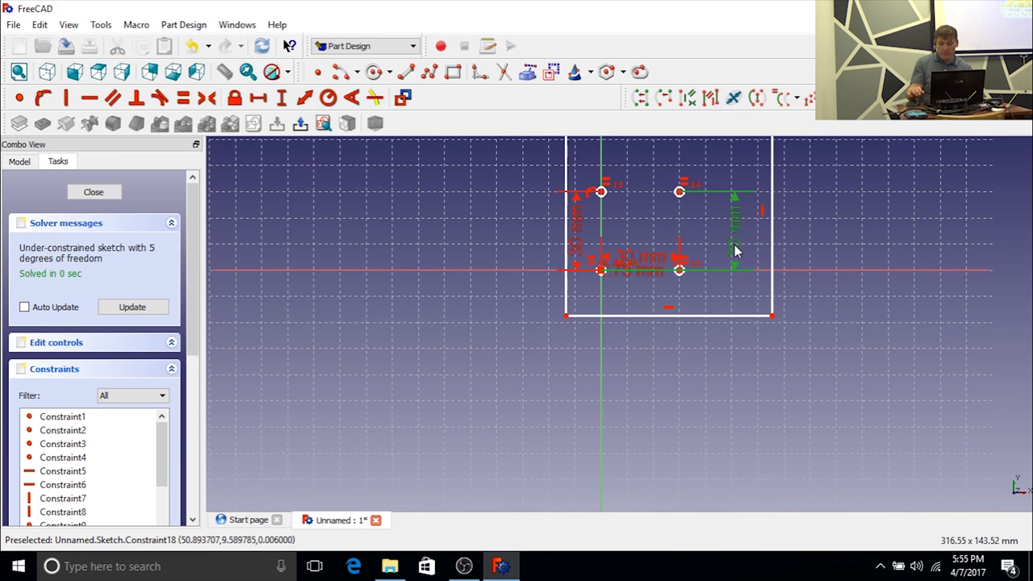
{"action": "key", "text": "Delete"}
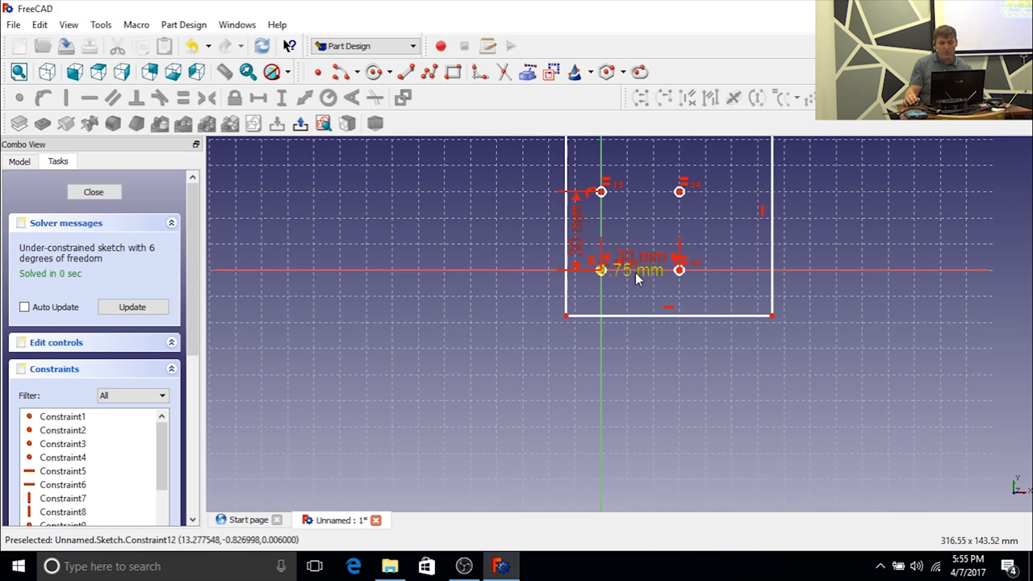
{"action": "scroll", "coordinate": [638, 274], "scroll_direction": "up", "scroll_amount": 3}
{"action": "left_click", "coordinate": [636, 236]}
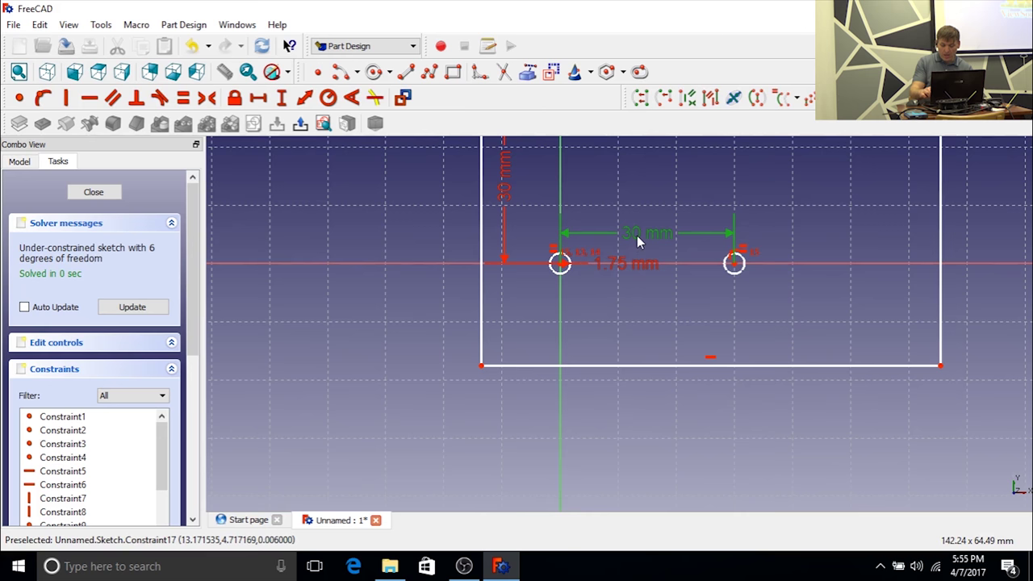
{"action": "key", "text": "Delete"}
{"action": "scroll", "coordinate": [576, 243], "scroll_direction": "down", "scroll_amount": 3}
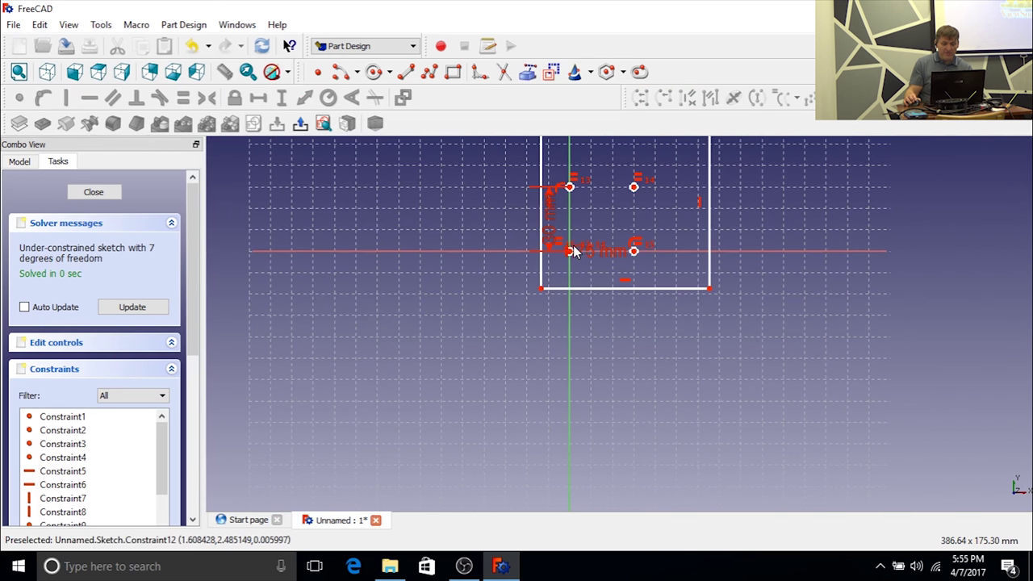
{"action": "left_click", "coordinate": [549, 231]}
{"action": "key", "text": "Delete"}
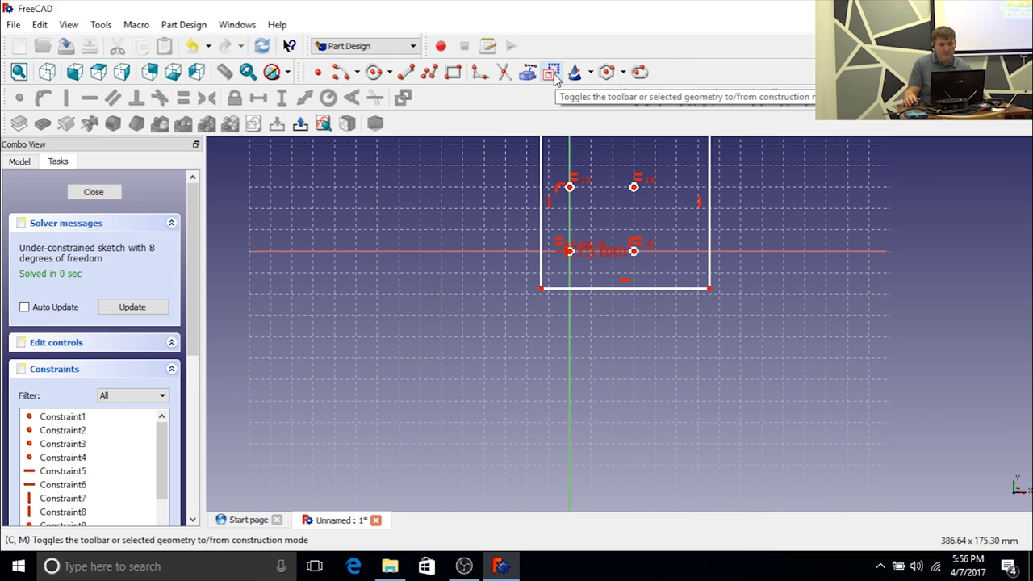
Step: In construction mode, draw a horizontal line joining the two upper circles' centres and test it by moving the line and its endpoint
{"action": "left_click", "coordinate": [553, 74]}
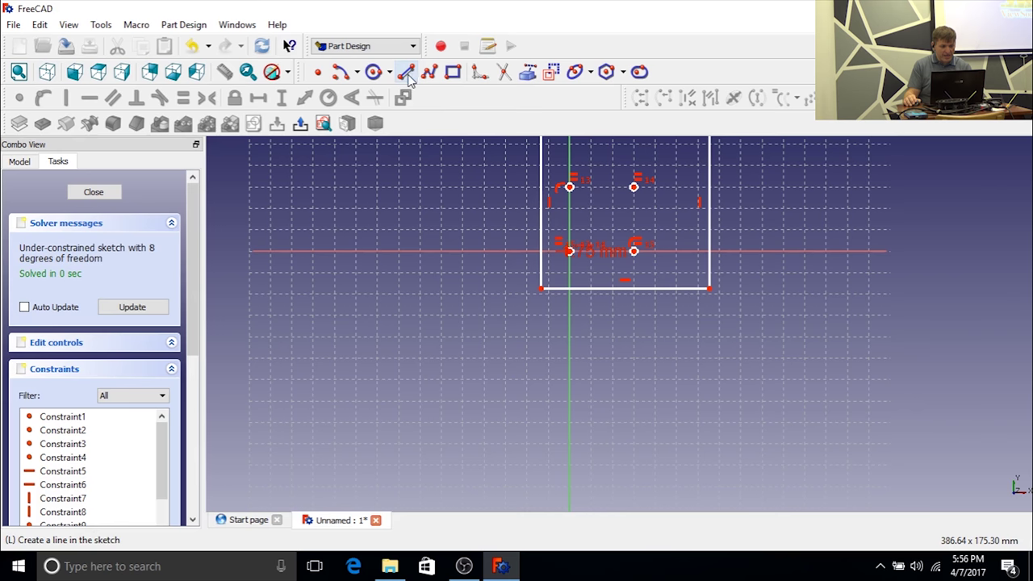
{"action": "left_click", "coordinate": [406, 73]}
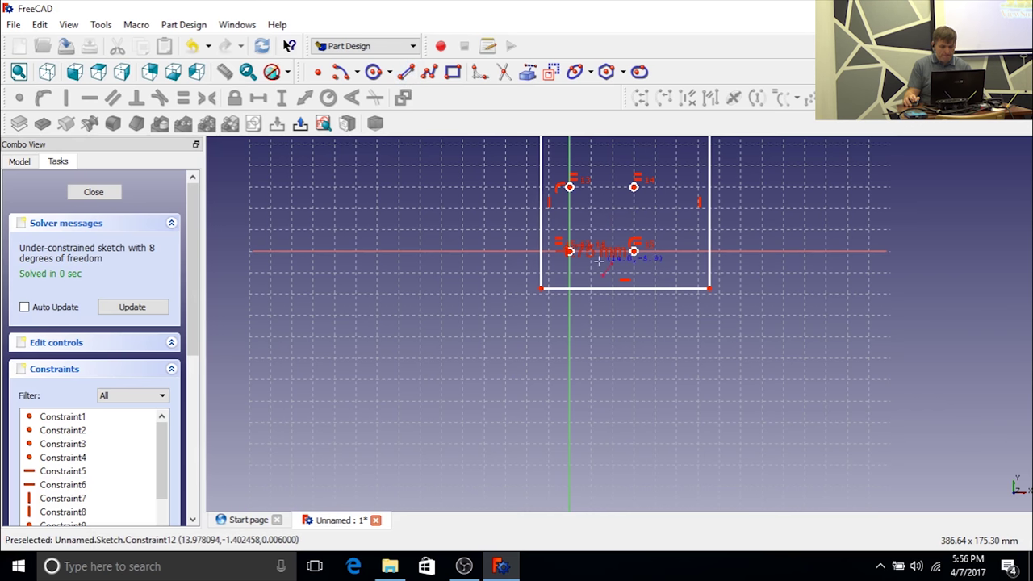
{"action": "scroll", "coordinate": [598, 260], "scroll_direction": "up", "scroll_amount": 3}
{"action": "scroll", "coordinate": [602, 185], "scroll_direction": "down", "scroll_amount": 4}
{"action": "scroll", "coordinate": [611, 148], "scroll_direction": "up", "scroll_amount": 4}
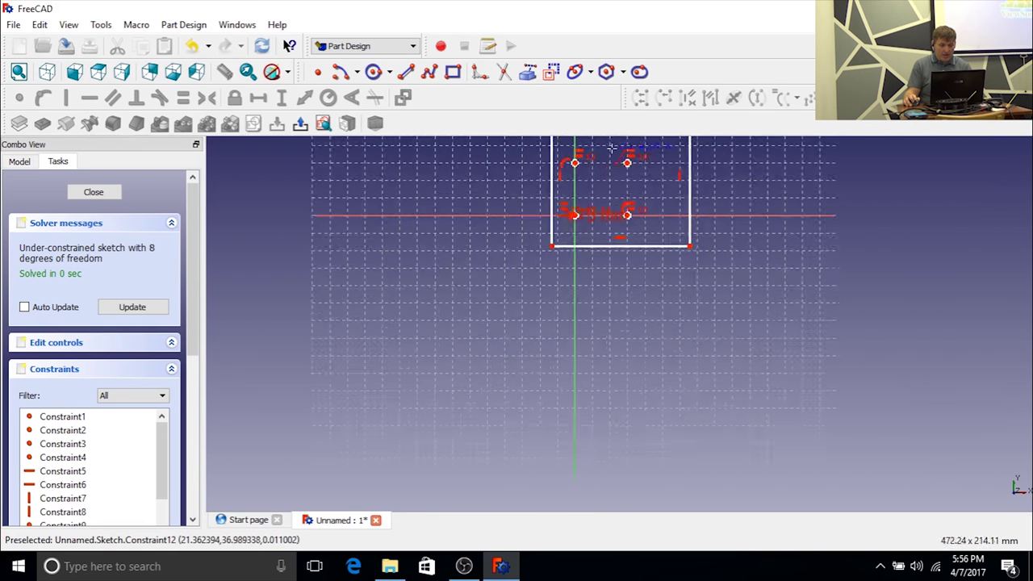
{"action": "scroll", "coordinate": [611, 147], "scroll_direction": "up", "scroll_amount": 2}
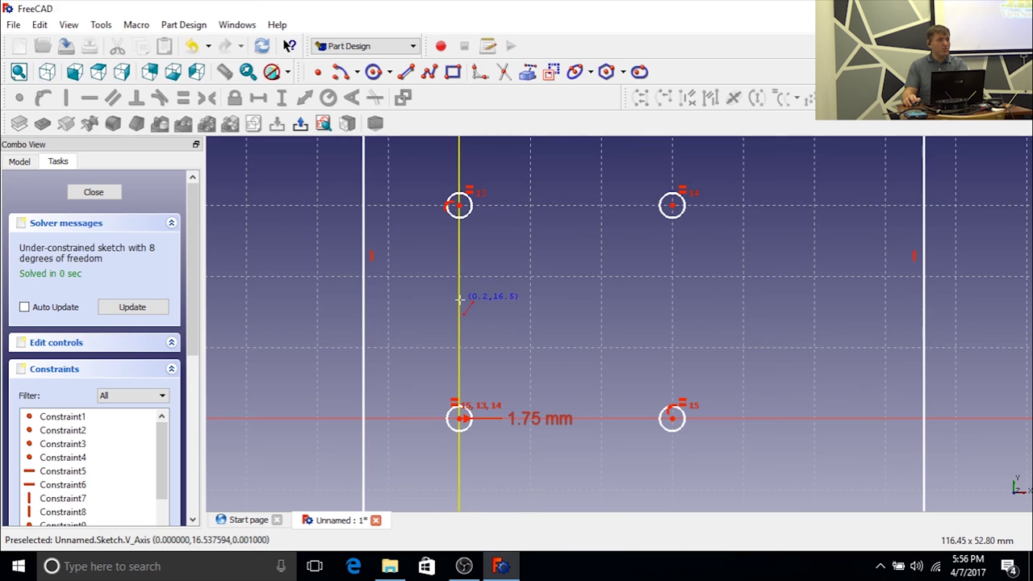
{"action": "left_click", "coordinate": [459, 205]}
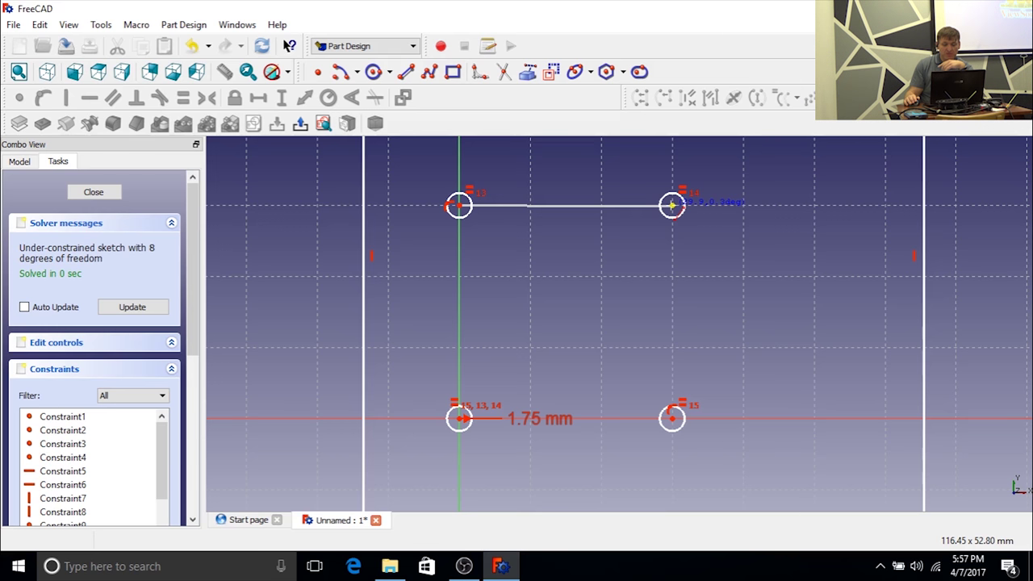
{"action": "left_click", "coordinate": [673, 204]}
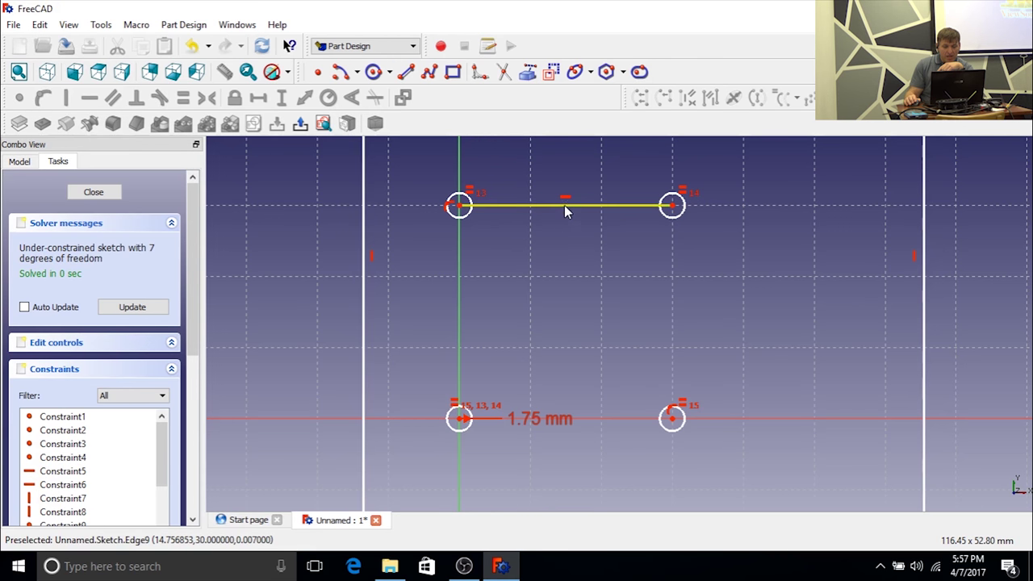
{"action": "mouse_move", "coordinate": [564, 205]}
{"action": "left_mouse_down"}
{"action": "mouse_move", "coordinate": [569, 171]}
{"action": "mouse_move", "coordinate": [578, 244]}
{"action": "mouse_move", "coordinate": [618, 236]}
{"action": "mouse_move", "coordinate": [549, 224]}
{"action": "mouse_move", "coordinate": [649, 211]}
{"action": "mouse_move", "coordinate": [549, 212]}
{"action": "mouse_move", "coordinate": [636, 219]}
{"action": "mouse_move", "coordinate": [584, 209]}
{"action": "left_mouse_up"}
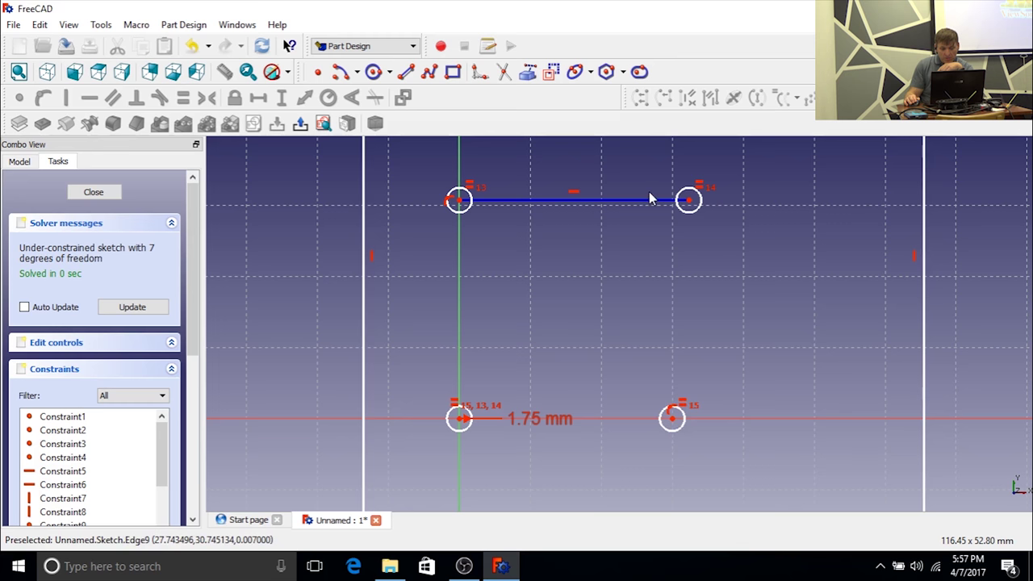
{"action": "left_click_drag", "start_coordinate": [688, 203], "coordinate": [673, 201]}
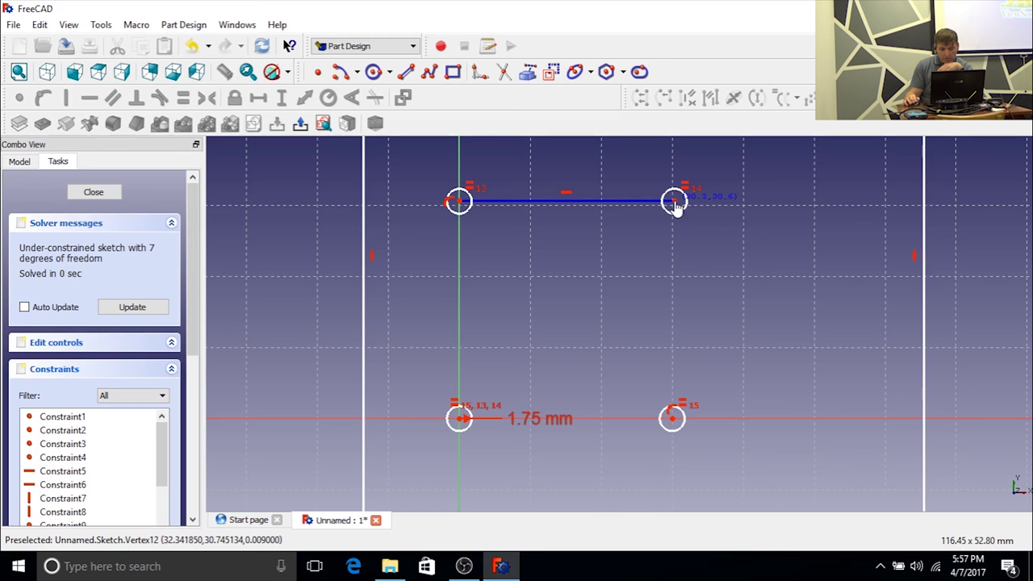
Step: Draw a vertical construction line between the centres of the two right-hand circles and test it by moving the upper-right corner
{"action": "left_click", "coordinate": [406, 72]}
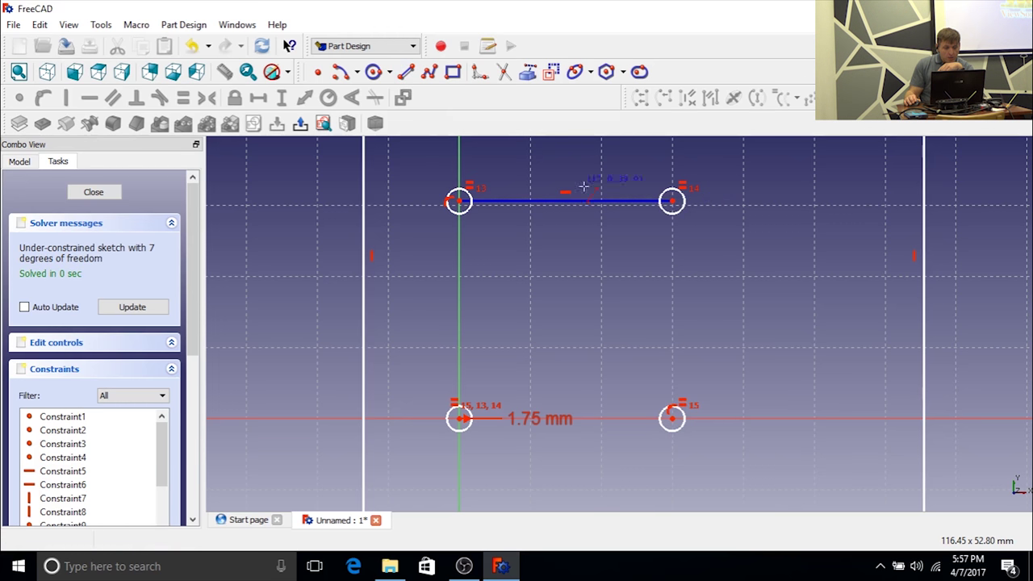
{"action": "left_click", "coordinate": [672, 200]}
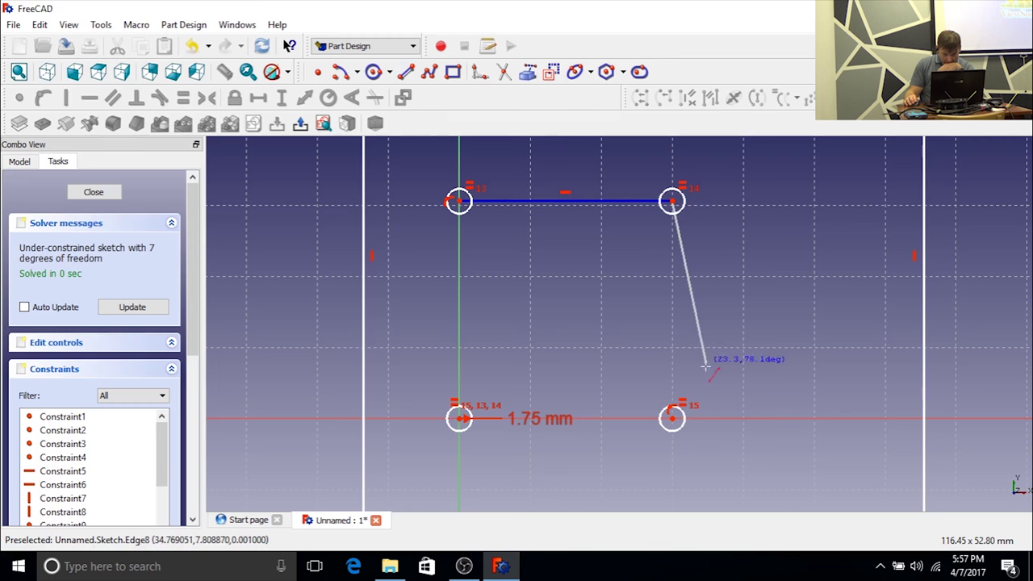
{"action": "left_click", "coordinate": [672, 417]}
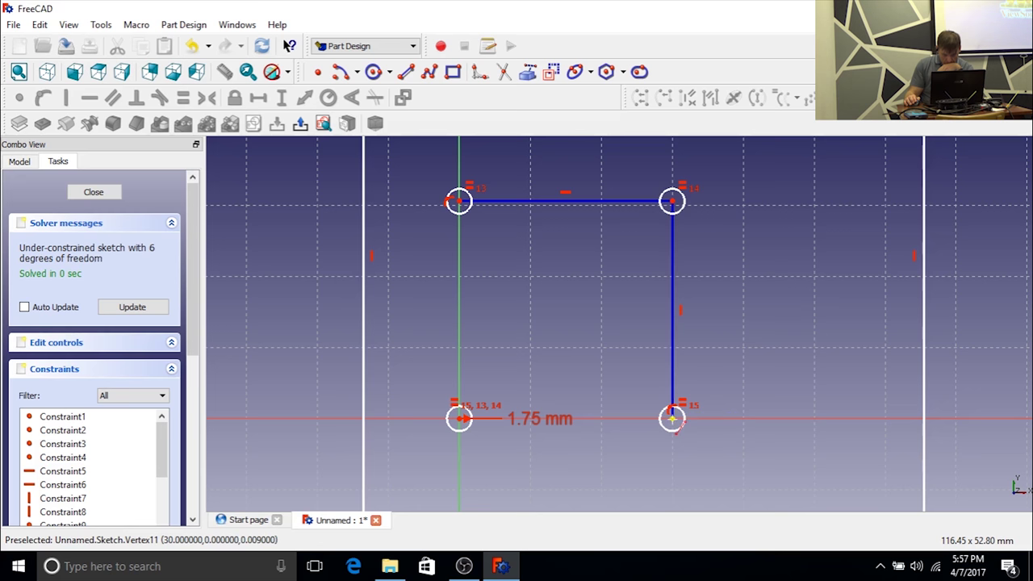
{"action": "right_click", "coordinate": [562, 321]}
{"action": "mouse_move", "coordinate": [673, 201]}
{"action": "left_mouse_down"}
{"action": "mouse_move", "coordinate": [734, 175]}
{"action": "mouse_move", "coordinate": [701, 208]}
{"action": "mouse_move", "coordinate": [598, 180]}
{"action": "mouse_move", "coordinate": [699, 171]}
{"action": "mouse_move", "coordinate": [685, 242]}
{"action": "mouse_move", "coordinate": [611, 207]}
{"action": "mouse_move", "coordinate": [662, 207]}
{"action": "left_mouse_up"}
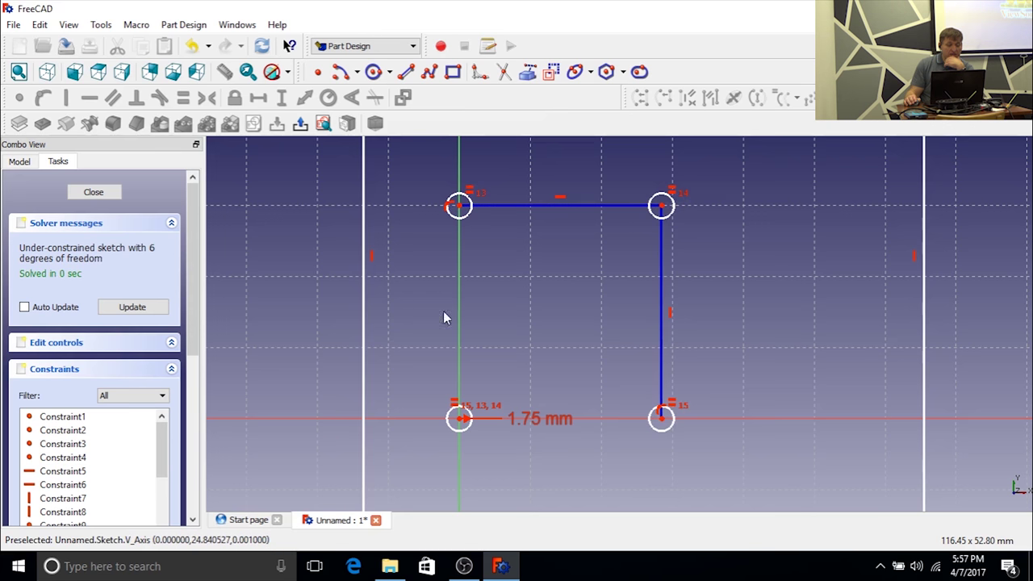
Step: Complete the construction rectangle with lines joining the left circles' centres and the lower circles' centres, and test it by moving the upper-right corner
{"action": "left_click", "coordinate": [405, 74]}
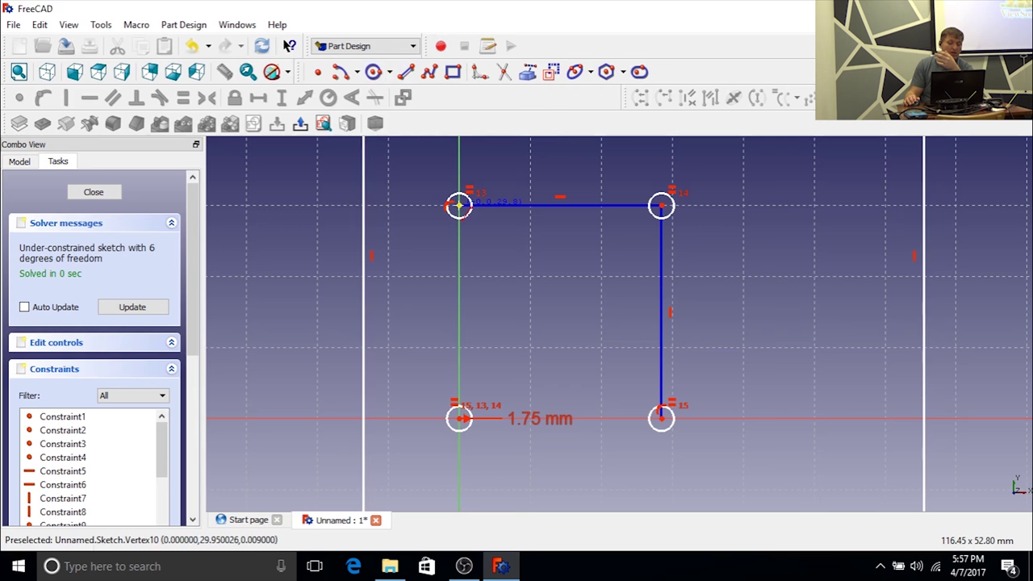
{"action": "left_click", "coordinate": [458, 206]}
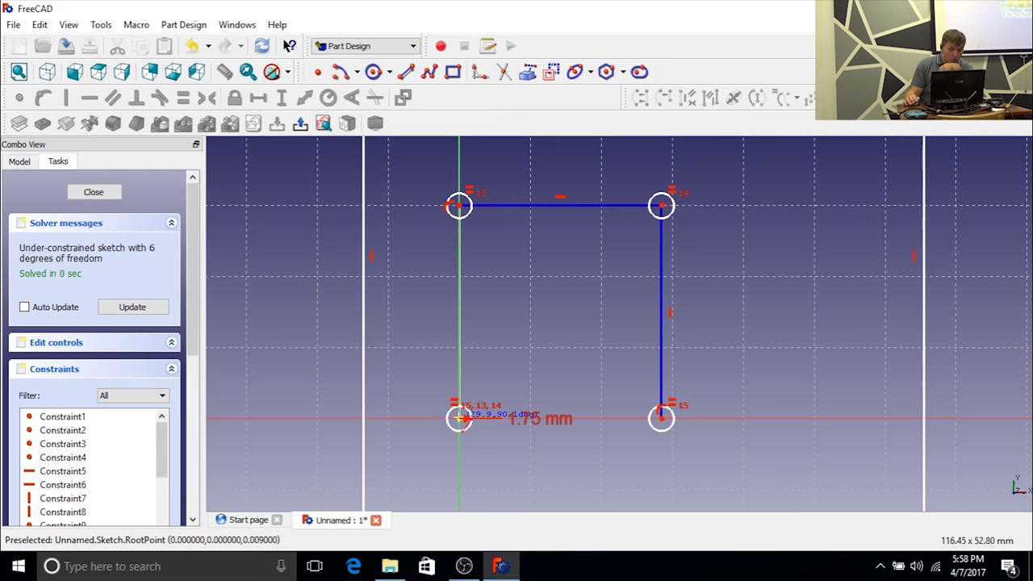
{"action": "left_click", "coordinate": [458, 417]}
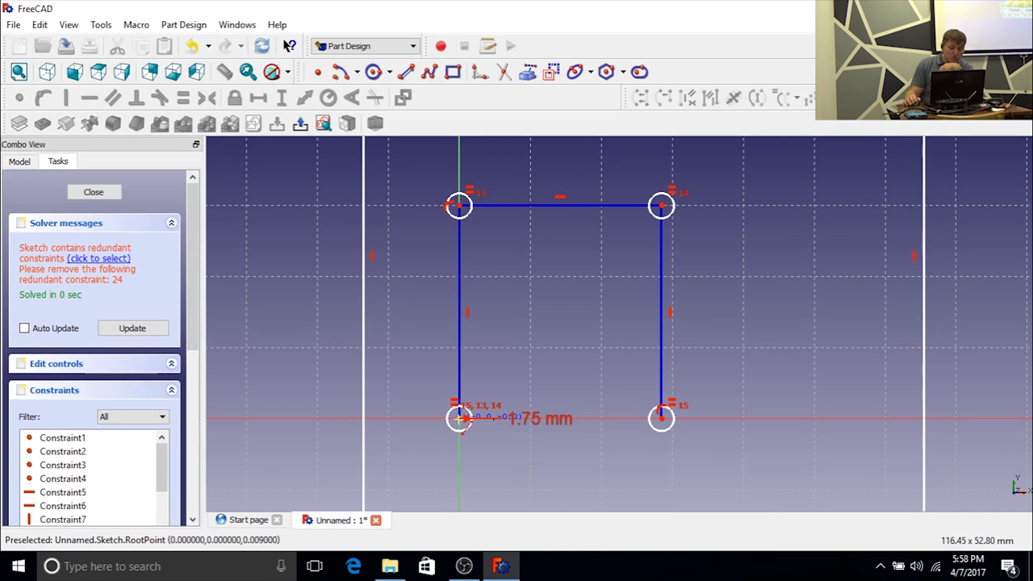
{"action": "left_click", "coordinate": [458, 418]}
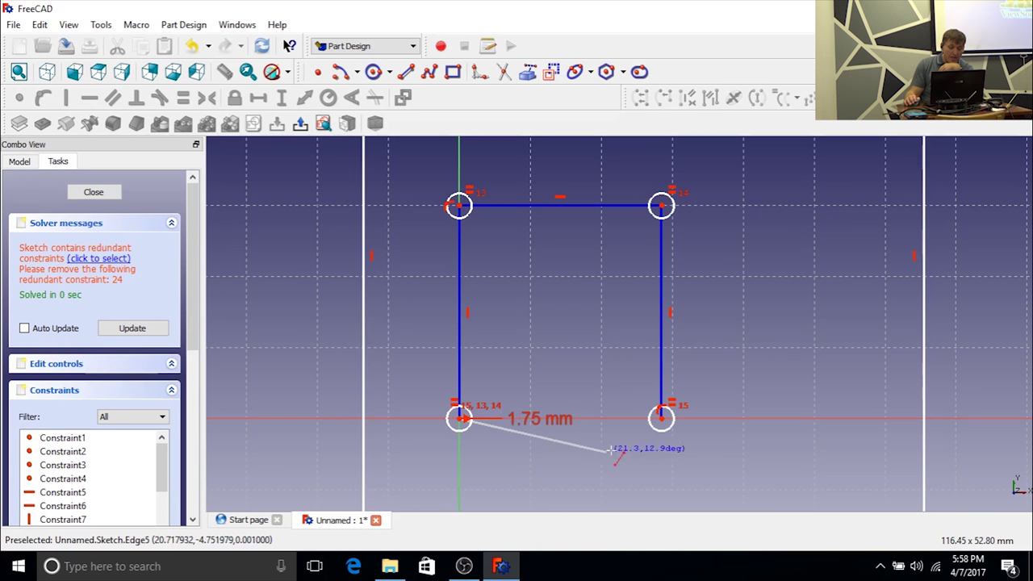
{"action": "left_click", "coordinate": [662, 417]}
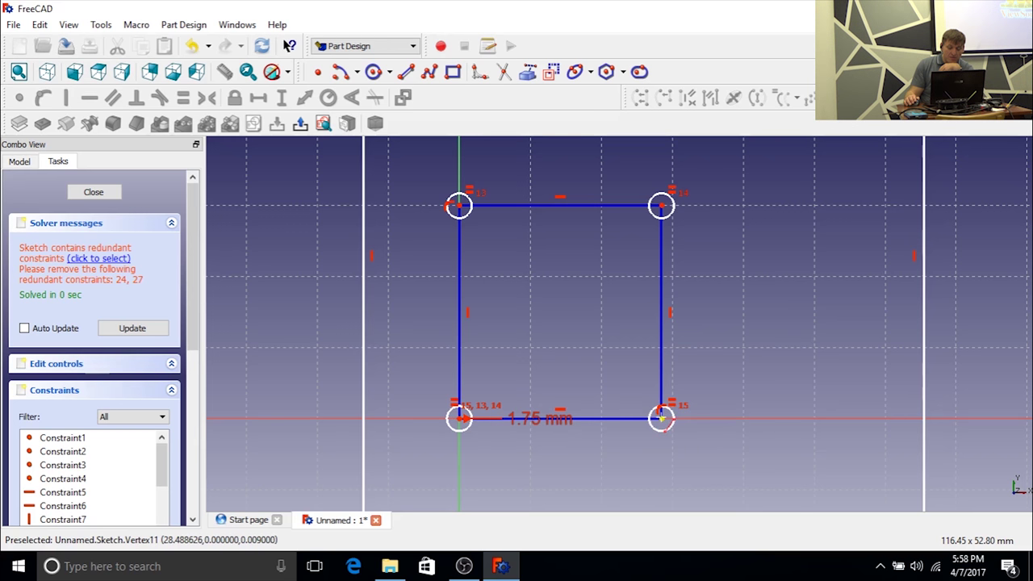
{"action": "right_click", "coordinate": [784, 254]}
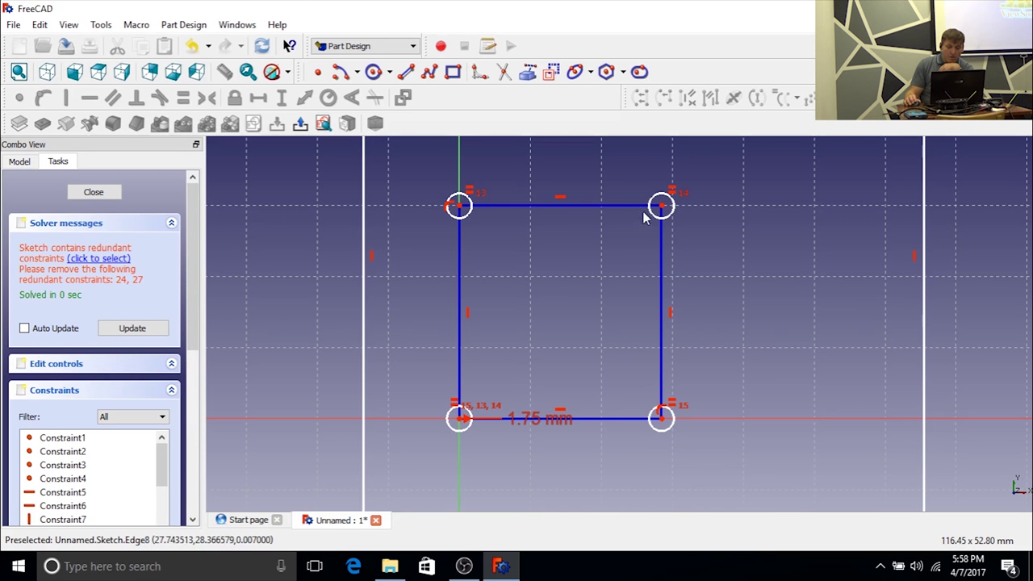
{"action": "left_click_drag", "start_coordinate": [662, 206], "coordinate": [634, 213]}
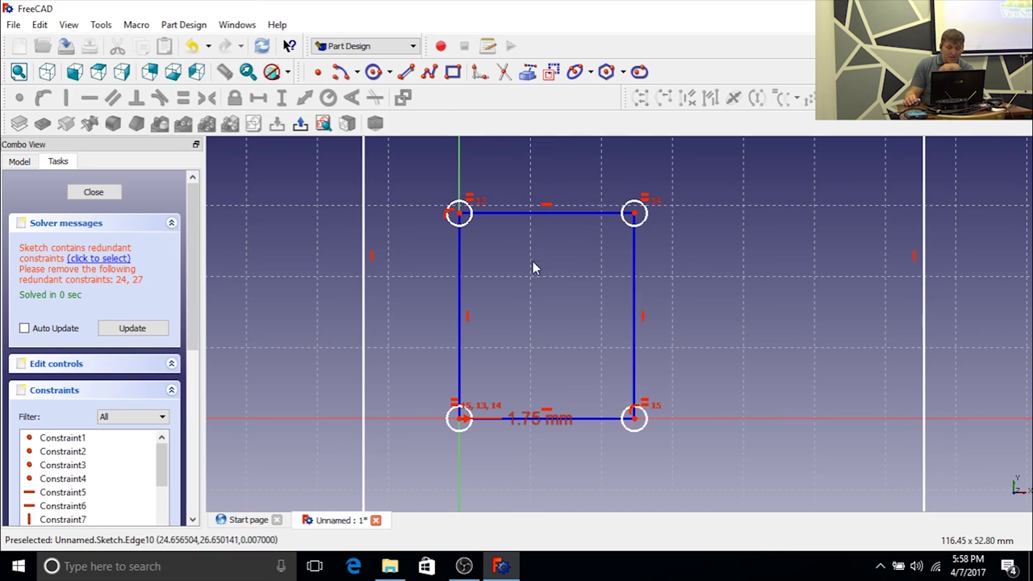
Step: Make the left and lower construction lines equal in length and enlarge the resulting square to about 33 mm per side
{"action": "left_click", "coordinate": [461, 269]}
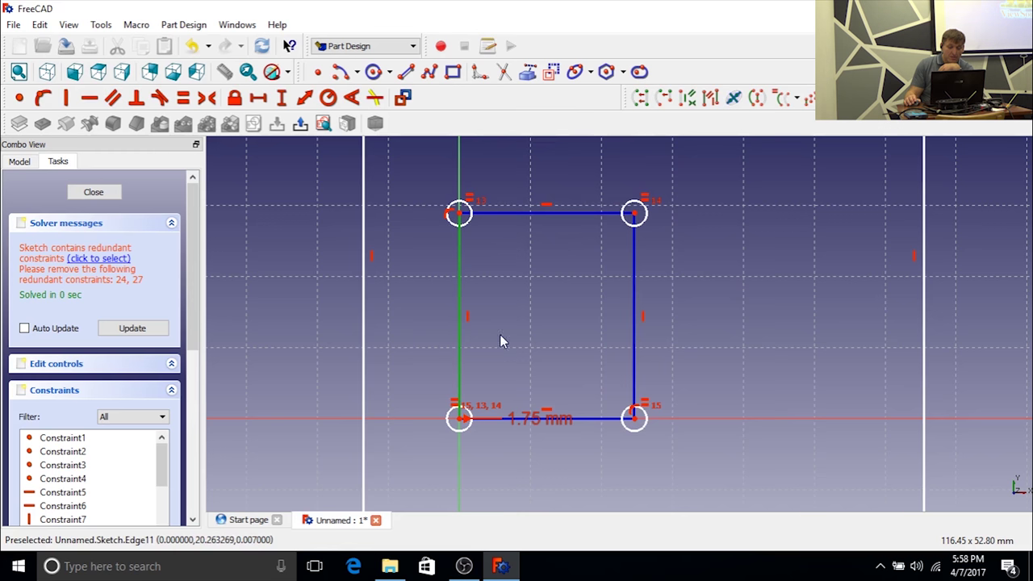
{"action": "left_click", "coordinate": [584, 416]}
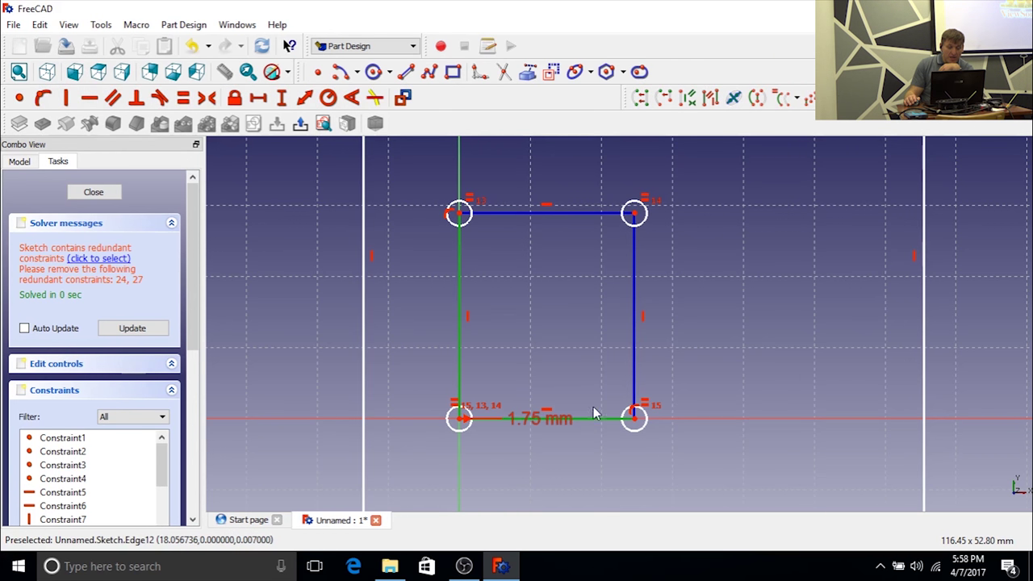
{"action": "left_click", "coordinate": [184, 98]}
{"action": "mouse_move", "coordinate": [650, 228]}
{"action": "left_mouse_down"}
{"action": "mouse_move", "coordinate": [692, 180]}
{"action": "mouse_move", "coordinate": [577, 283]}
{"action": "mouse_move", "coordinate": [657, 183]}
{"action": "mouse_move", "coordinate": [756, 190]}
{"action": "mouse_move", "coordinate": [574, 269]}
{"action": "mouse_move", "coordinate": [777, 194]}
{"action": "mouse_move", "coordinate": [796, 164]}
{"action": "mouse_move", "coordinate": [626, 247]}
{"action": "mouse_move", "coordinate": [735, 233]}
{"action": "left_mouse_up"}
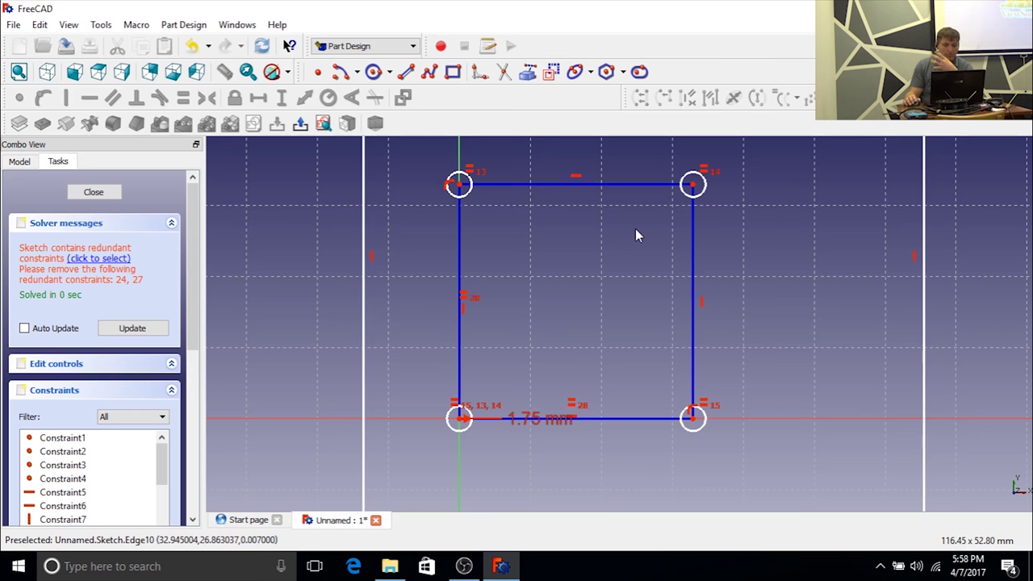
Step: Constrain the left construction line's length to 30 mm and move its dimension outside the plate's left edge
{"action": "left_click", "coordinate": [459, 255]}
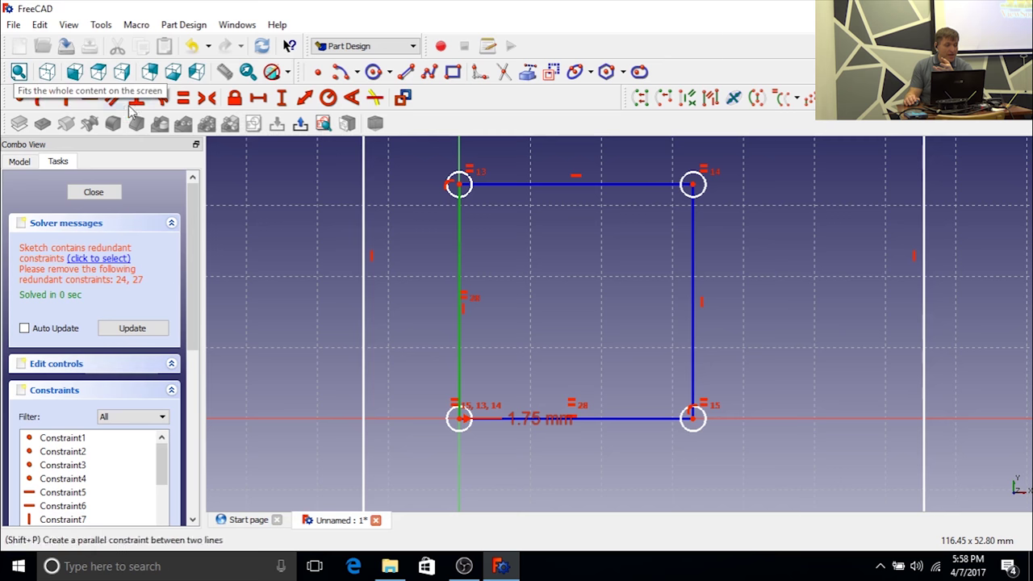
{"action": "left_click", "coordinate": [307, 107]}
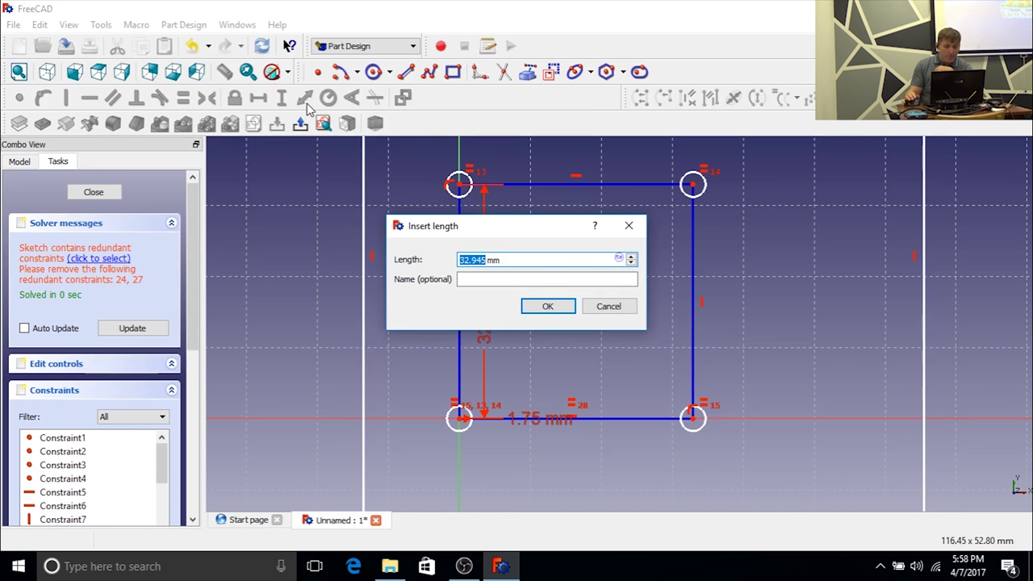
{"action": "type", "text": "30"}
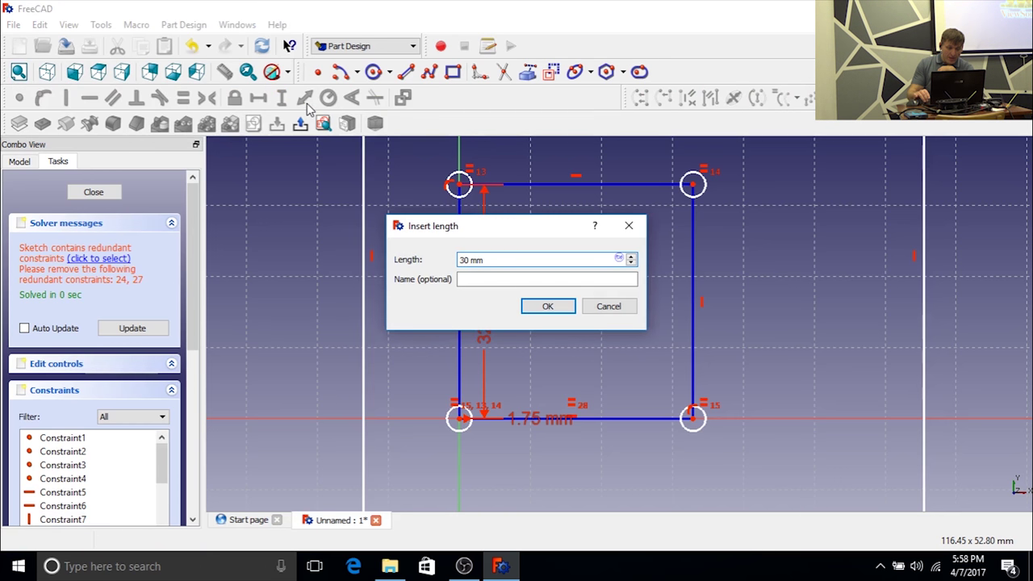
{"action": "key", "text": "Return"}
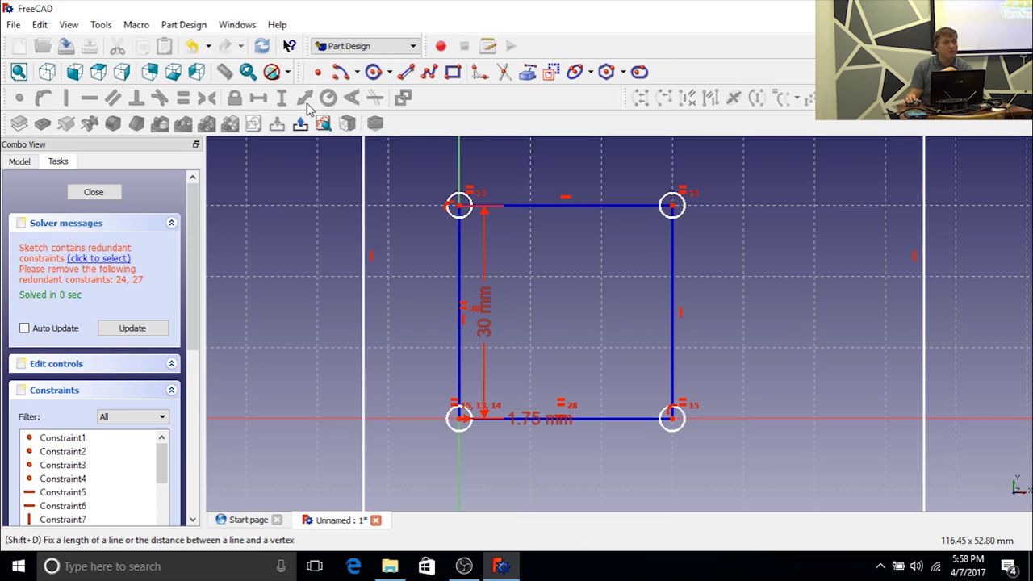
{"action": "scroll", "coordinate": [408, 186], "scroll_direction": "down", "scroll_amount": 6}
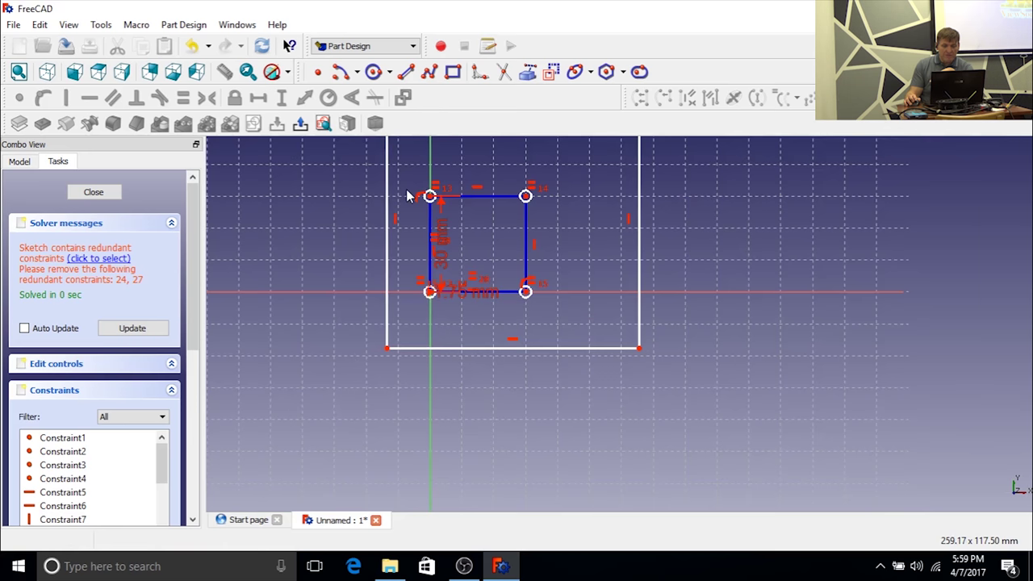
{"action": "mouse_move", "coordinate": [624, 194]}
{"action": "middle_mouse_down"}
{"action": "mouse_move", "coordinate": [624, 231]}
{"action": "mouse_move", "coordinate": [641, 261]}
{"action": "middle_mouse_up"}
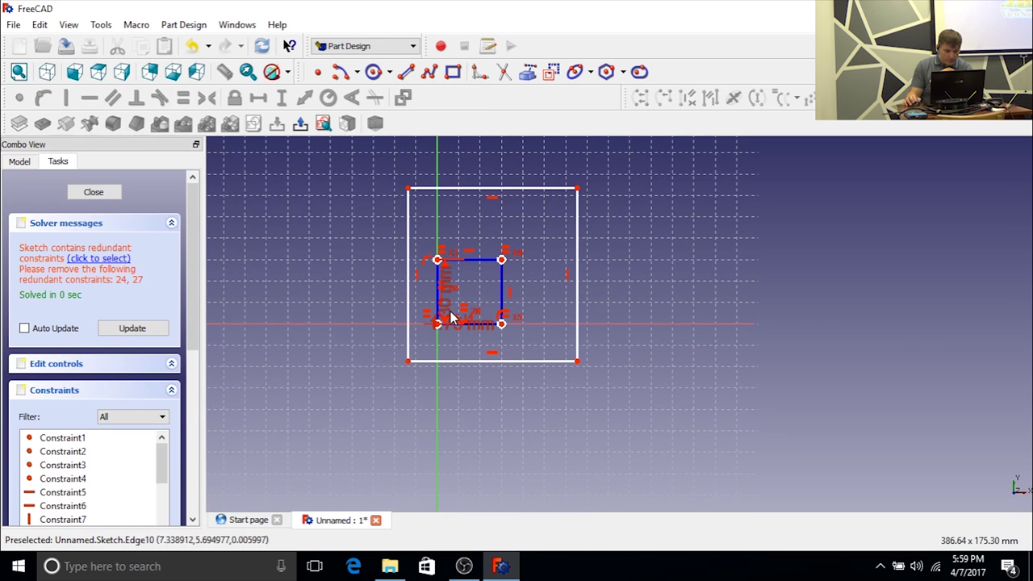
{"action": "left_click_drag", "start_coordinate": [449, 317], "coordinate": [350, 313]}
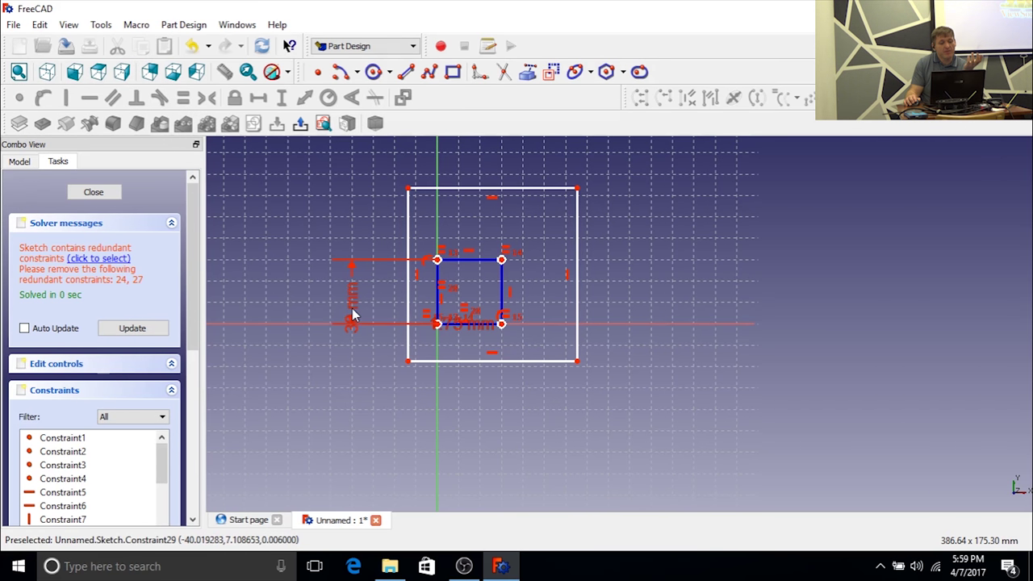
{"action": "scroll", "coordinate": [381, 310], "scroll_direction": "up", "scroll_amount": 3}
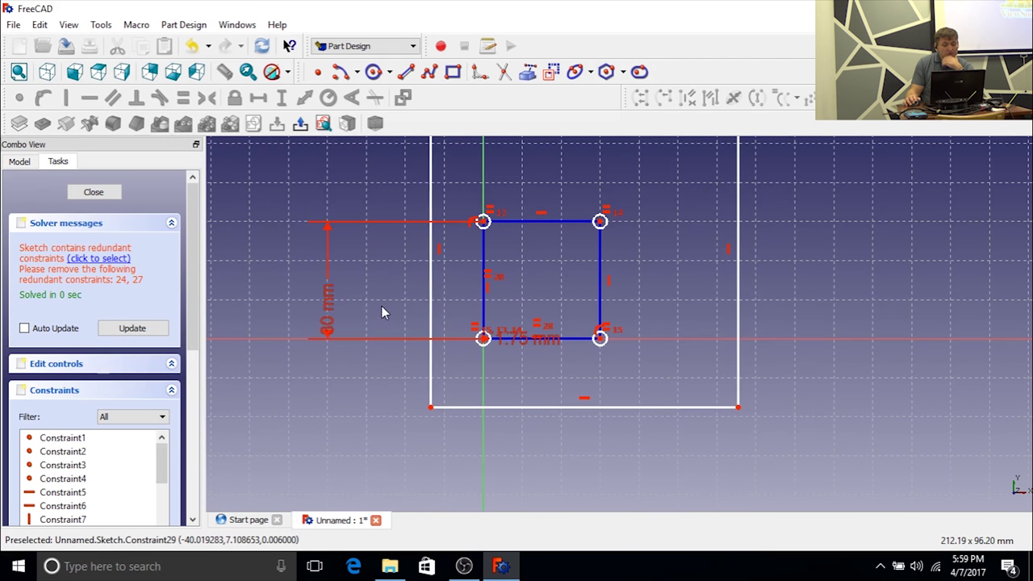
{"action": "left_click", "coordinate": [432, 212]}
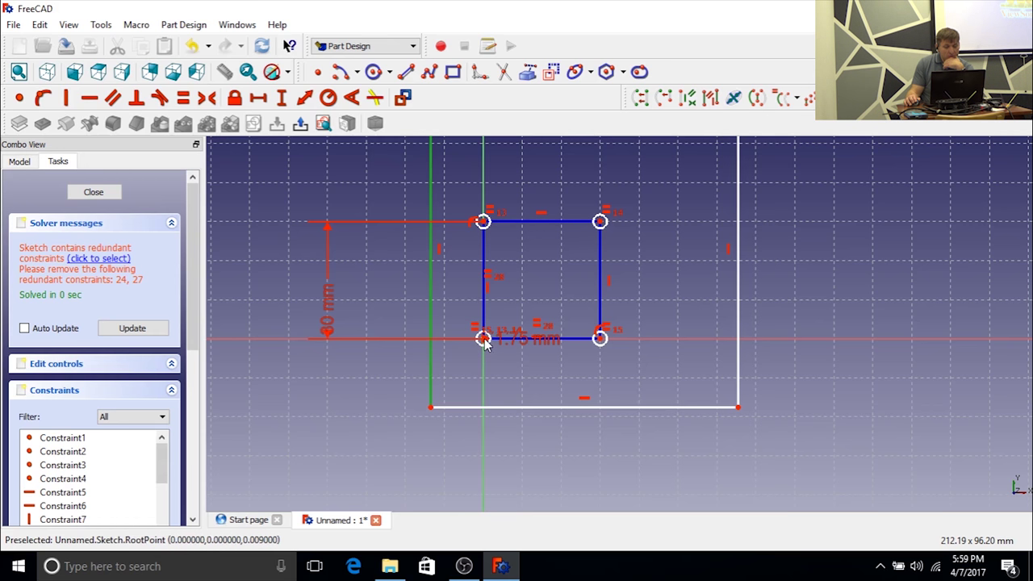
{"action": "scroll", "coordinate": [483, 341], "scroll_direction": "up", "scroll_amount": 6}
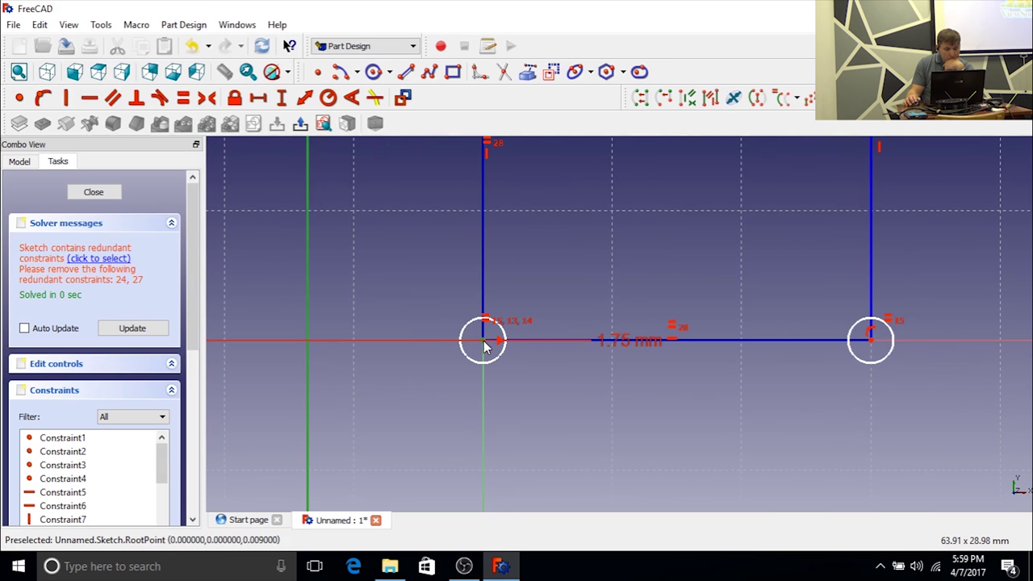
{"action": "right_click", "coordinate": [542, 385]}
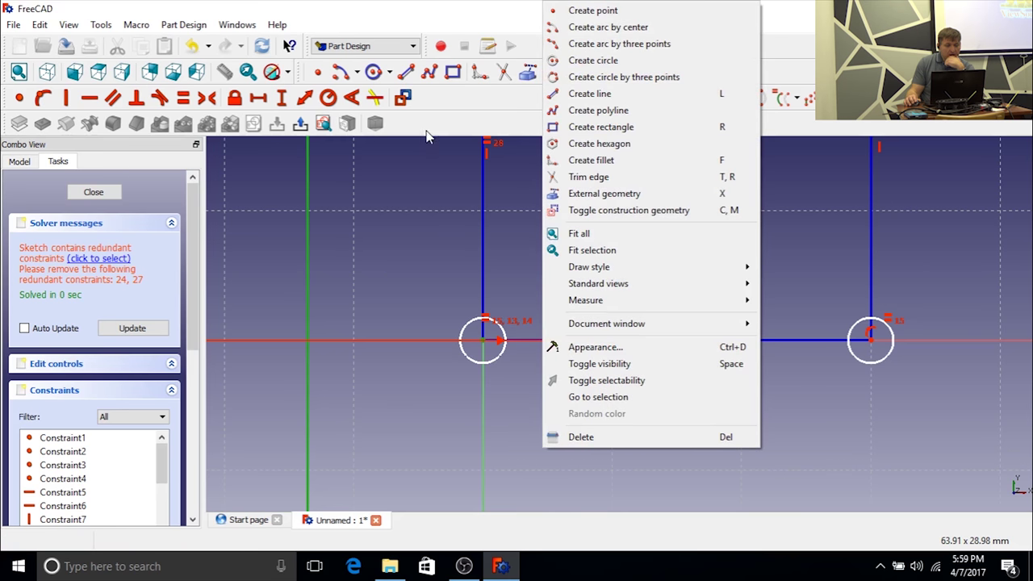
{"action": "left_click", "coordinate": [407, 74]}
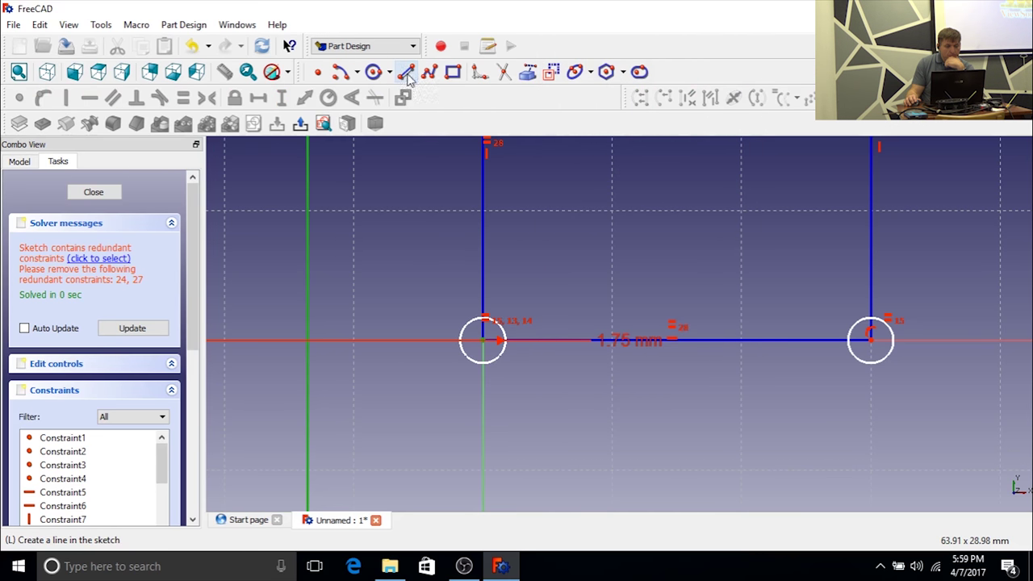
Step: Draw a construction line about 14 mm long from the plate's left edge to the left construction line near the lower-left circle and make it horizontal
{"action": "left_click", "coordinate": [408, 74]}
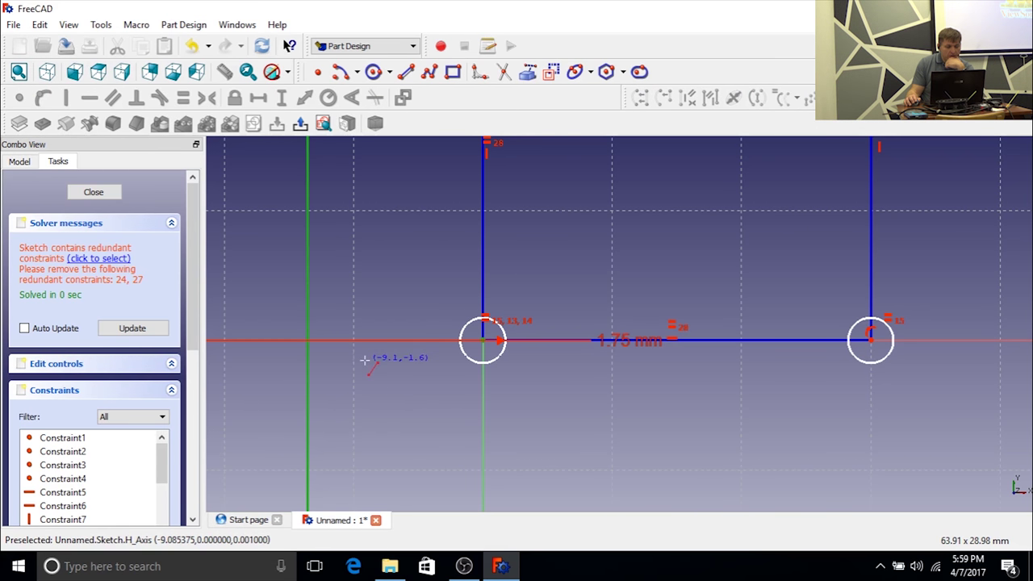
{"action": "scroll", "coordinate": [364, 359], "scroll_direction": "down", "scroll_amount": 3}
{"action": "scroll", "coordinate": [346, 379], "scroll_direction": "up", "scroll_amount": 3}
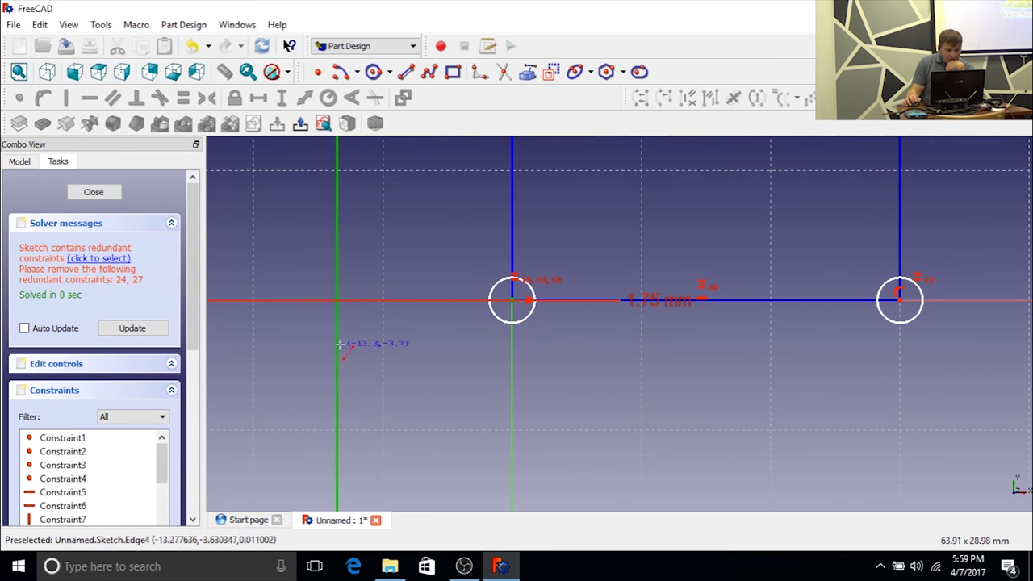
{"action": "left_click", "coordinate": [336, 278]}
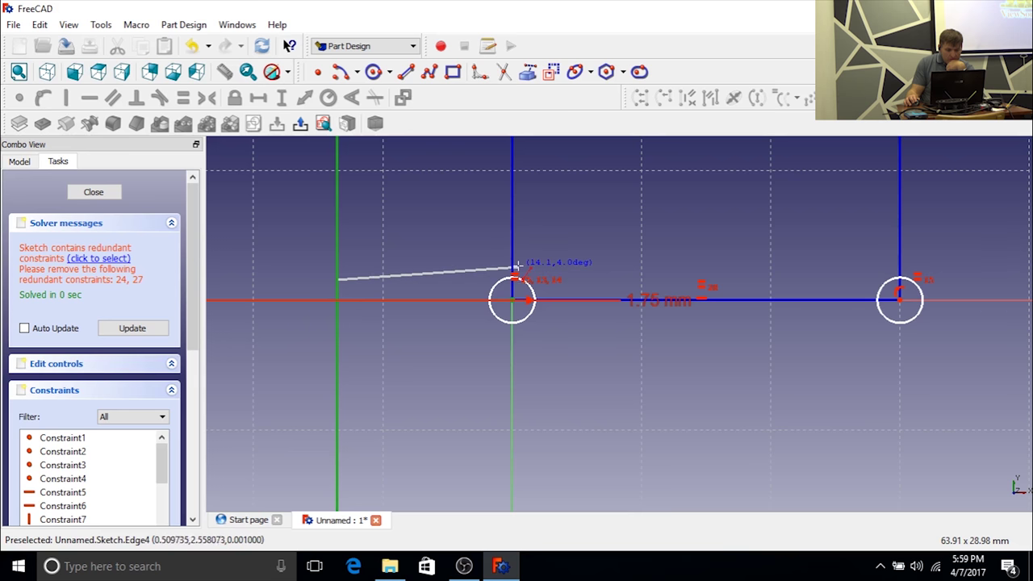
{"action": "left_click", "coordinate": [512, 272]}
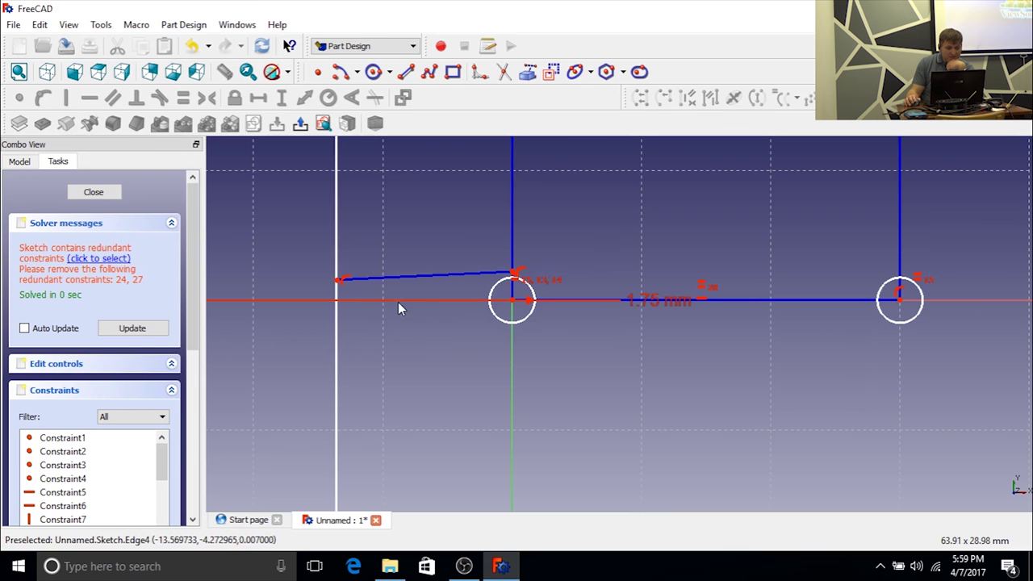
{"action": "left_click", "coordinate": [418, 276]}
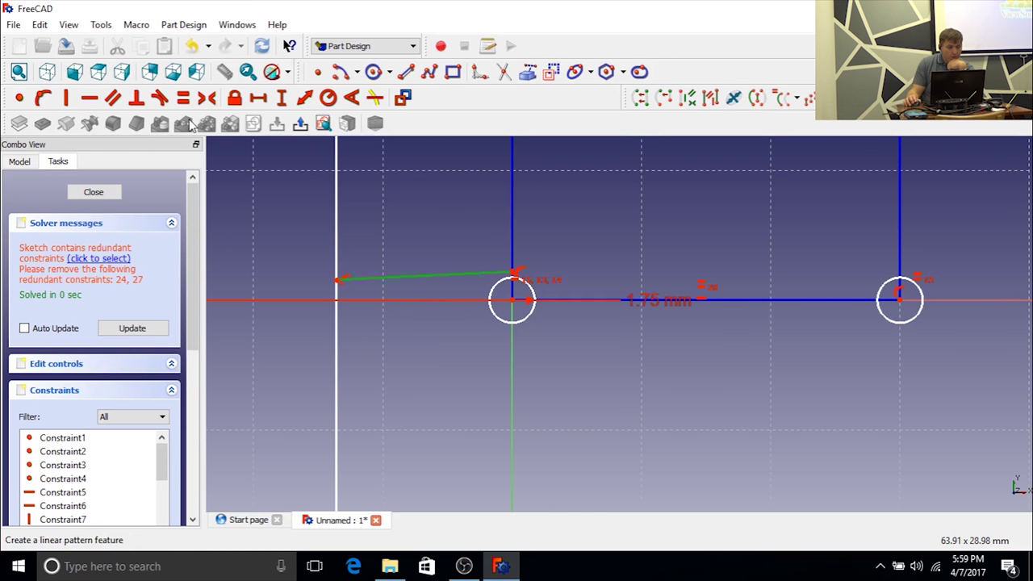
{"action": "left_click", "coordinate": [90, 97]}
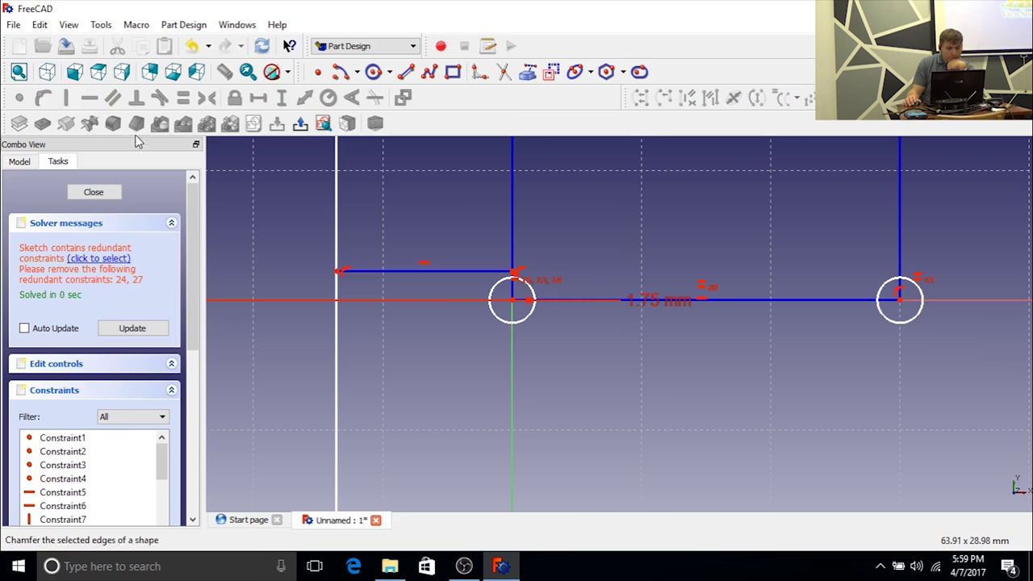
Step: Try to make the short horizontal line's right endpoint coincident with the lower-left circle's centre
{"action": "left_click", "coordinate": [516, 276]}
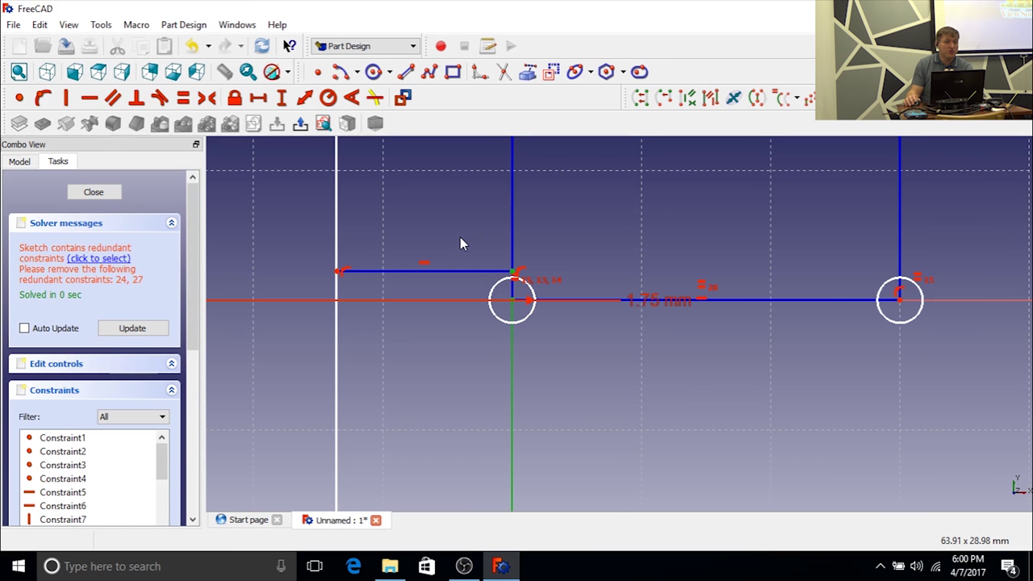
{"action": "left_click", "coordinate": [21, 99]}
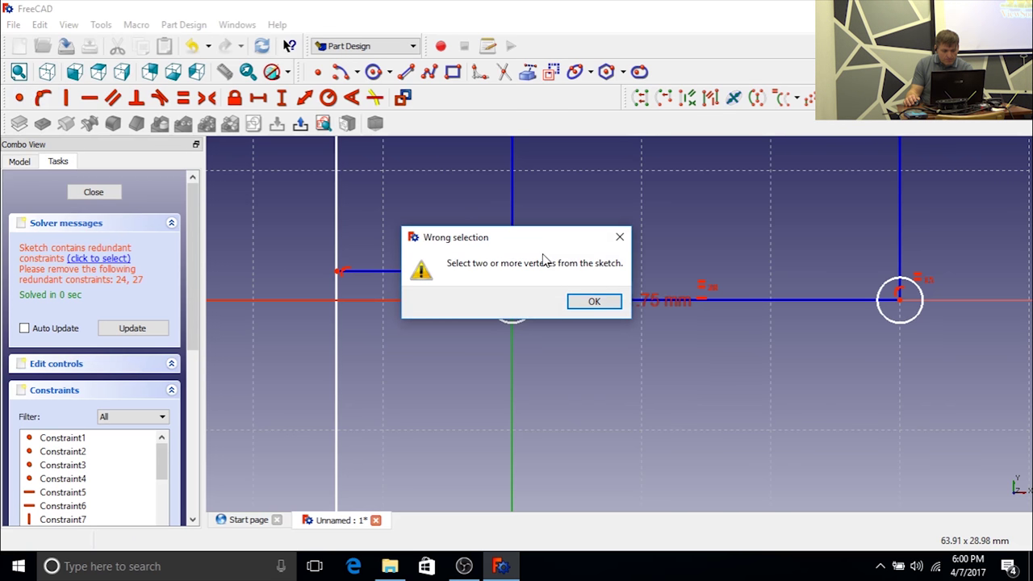
{"action": "left_click", "coordinate": [611, 299]}
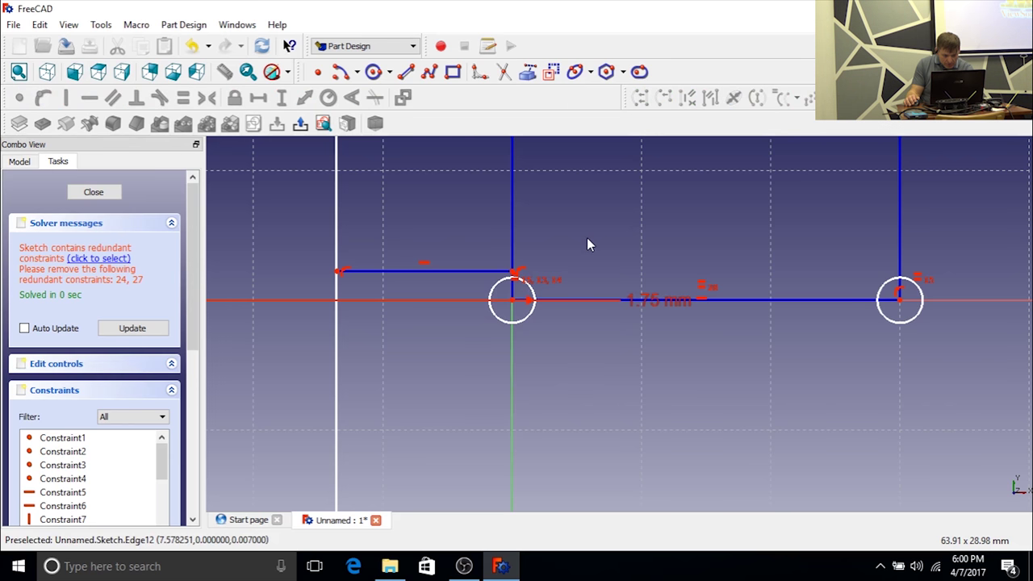
Step: Attach the short horizontal line's right endpoint to the lower-left circle's centre with a coincident constraint
{"action": "left_click", "coordinate": [513, 272]}
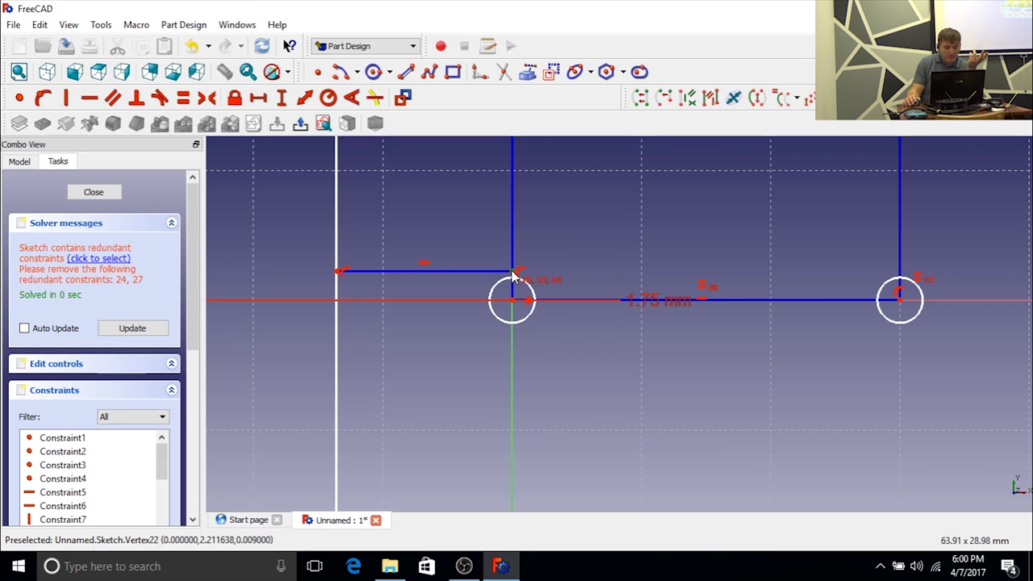
{"action": "left_click", "coordinate": [513, 303]}
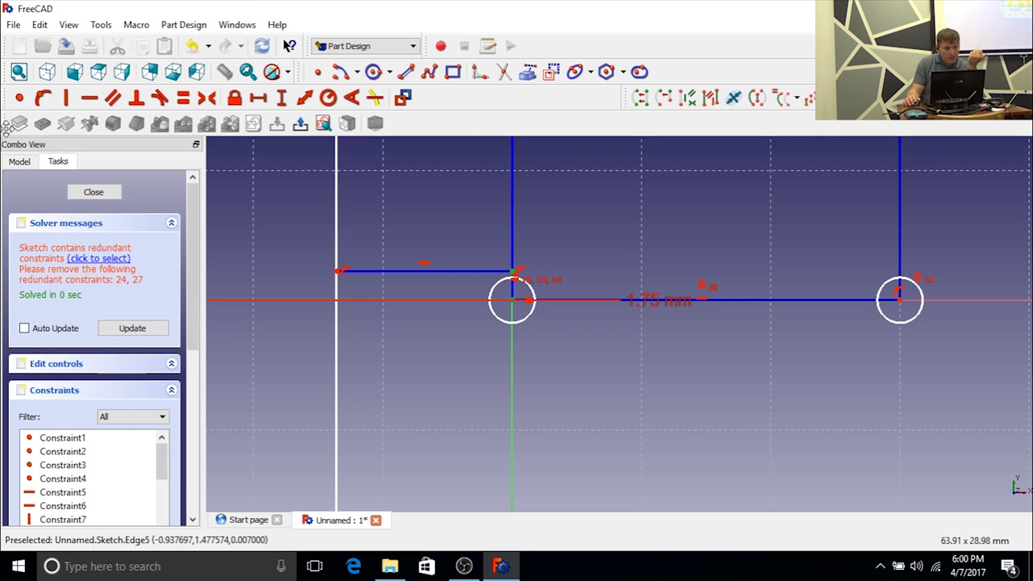
{"action": "left_click", "coordinate": [20, 98]}
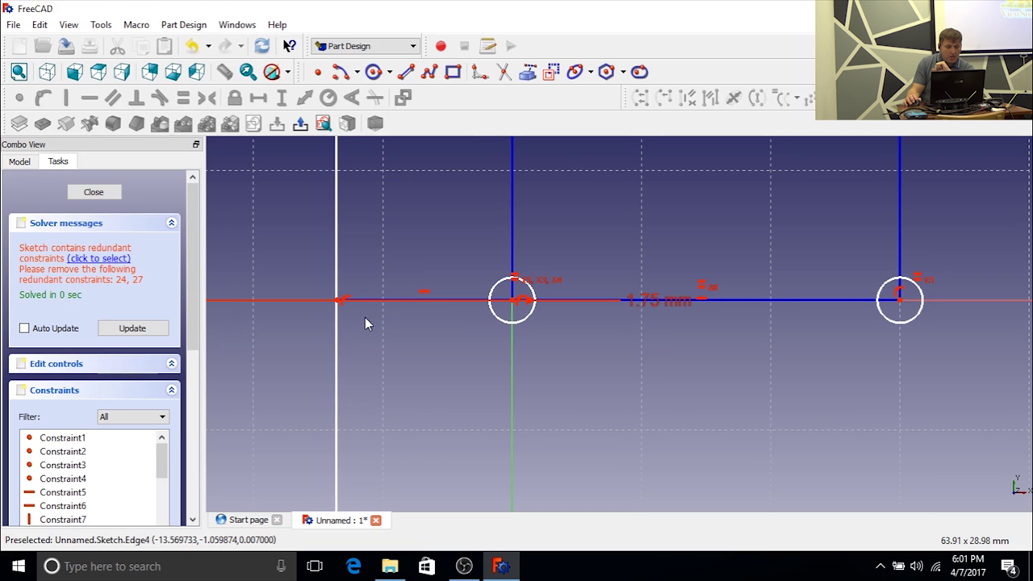
{"action": "scroll", "coordinate": [365, 317], "scroll_direction": "down", "scroll_amount": 5}
{"action": "scroll", "coordinate": [365, 319], "scroll_direction": "down", "scroll_amount": 2}
{"action": "right_click", "coordinate": [381, 345]}
{"action": "left_click", "coordinate": [428, 170]}
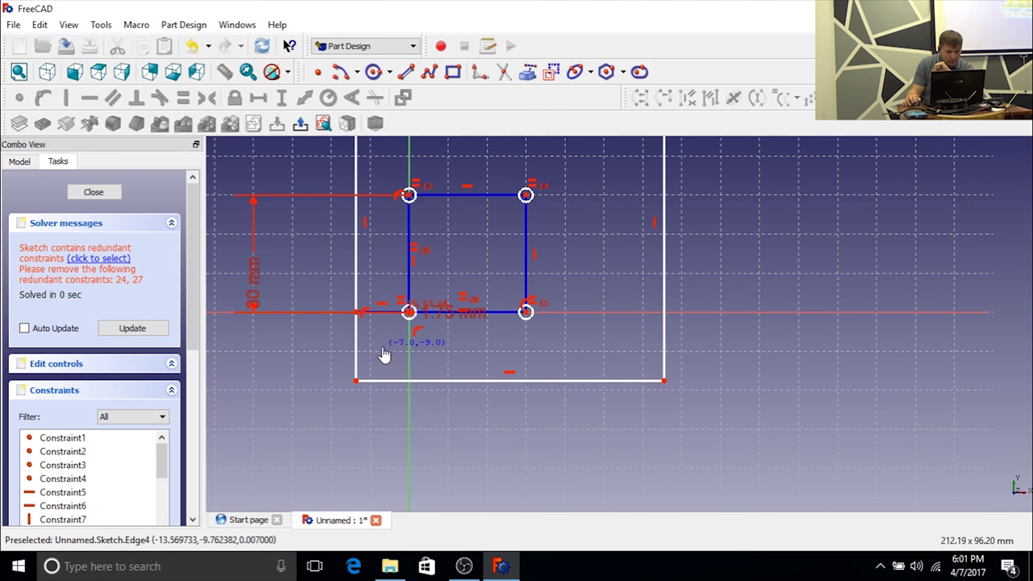
{"action": "right_click", "coordinate": [364, 290]}
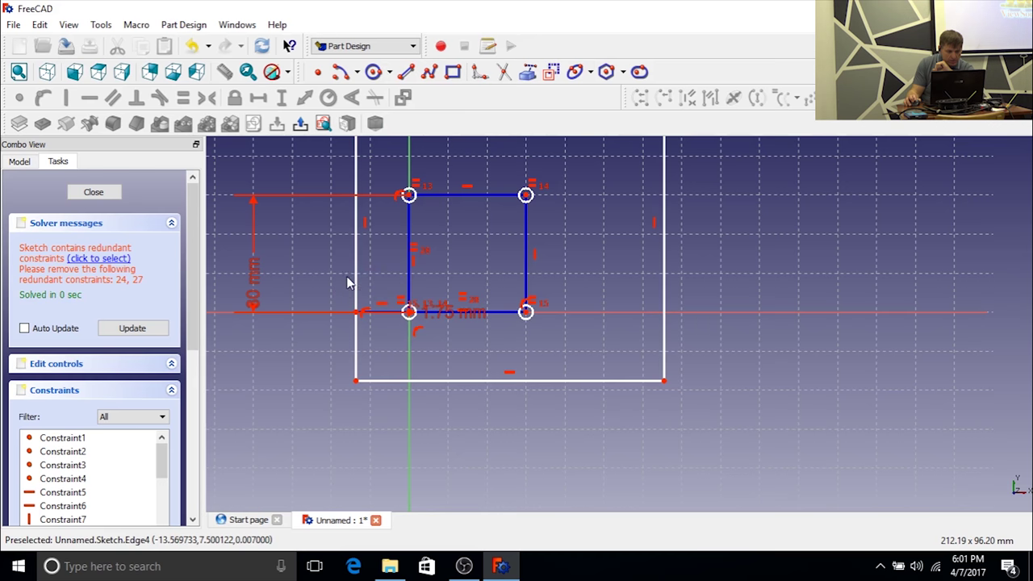
{"action": "scroll", "coordinate": [346, 283], "scroll_direction": "up", "scroll_amount": 5}
{"action": "scroll", "coordinate": [346, 283], "scroll_direction": "down", "scroll_amount": 6}
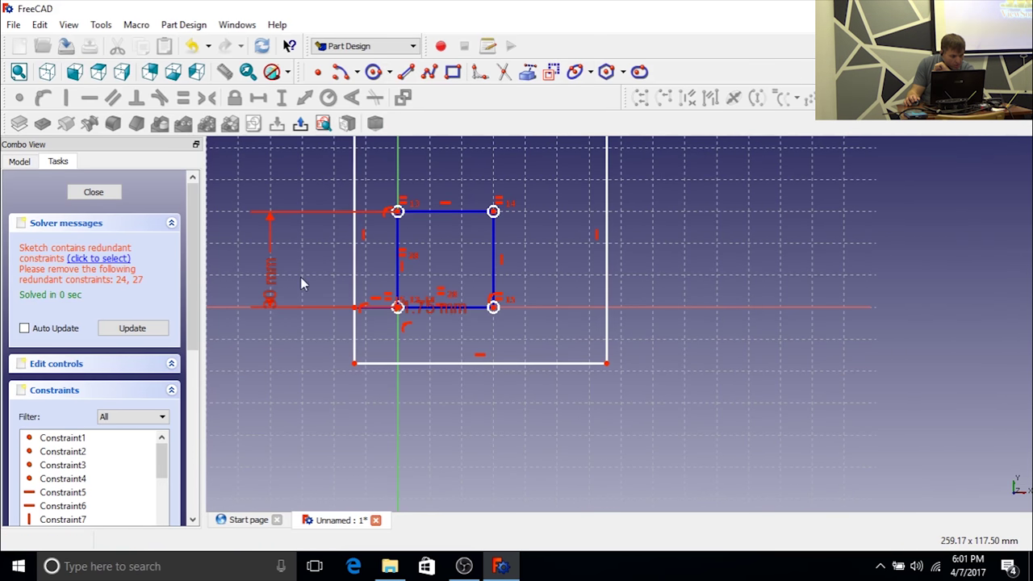
Step: Delete the redundant vertical and horizontal constraints on the square's left and lower construction lines, and test the sketch by moving the plate's left edge slightly outward
{"action": "left_click", "coordinate": [104, 263]}
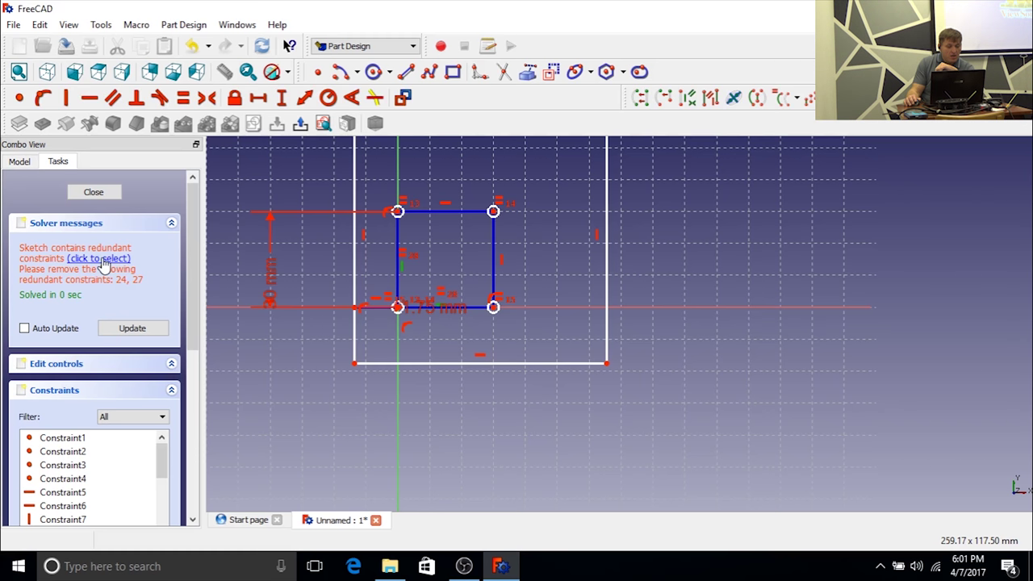
{"action": "scroll", "coordinate": [441, 307], "scroll_direction": "up", "scroll_amount": 4}
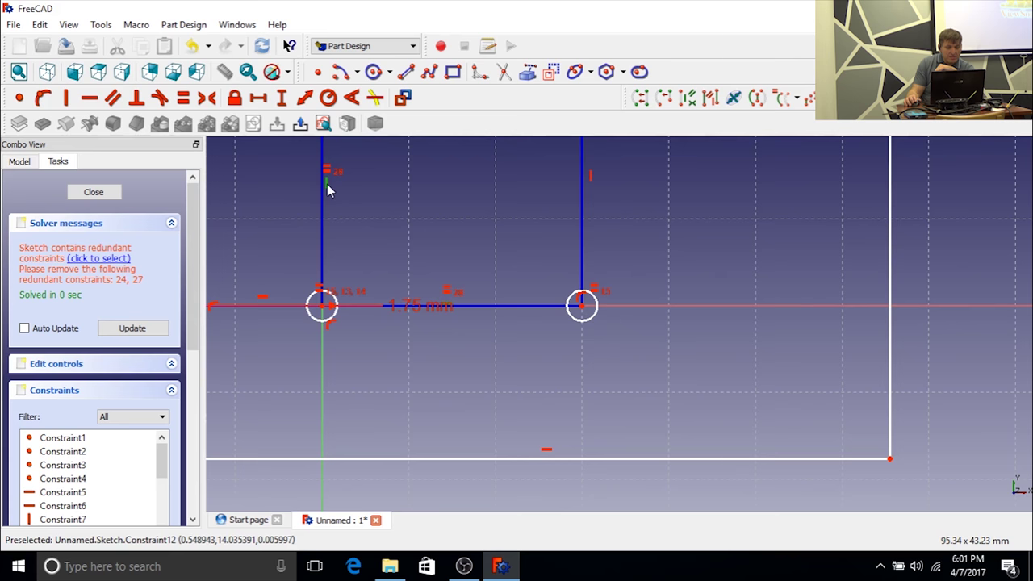
{"action": "scroll", "coordinate": [451, 255], "scroll_direction": "down", "scroll_amount": 3}
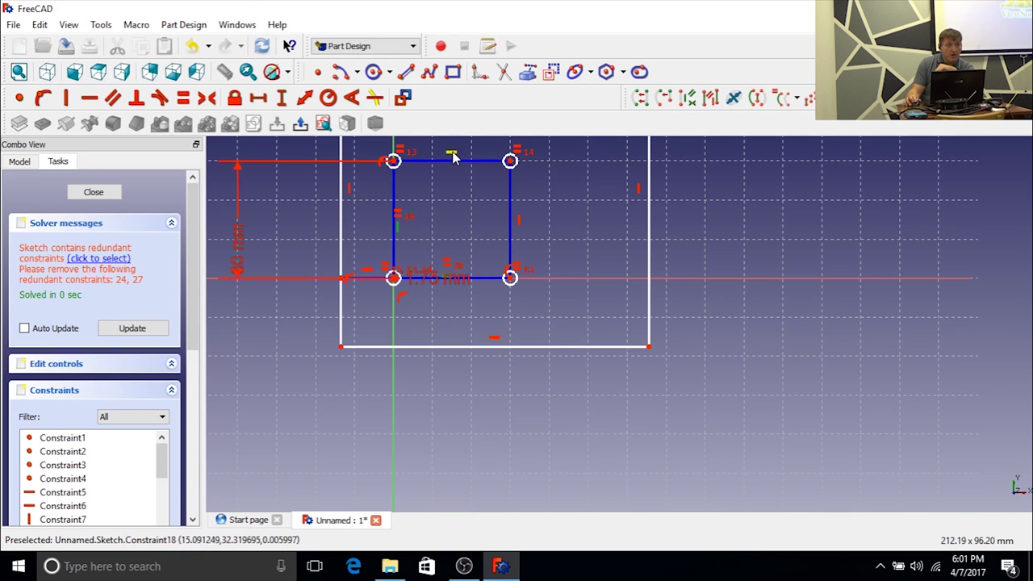
{"action": "scroll", "coordinate": [442, 235], "scroll_direction": "up", "scroll_amount": 1}
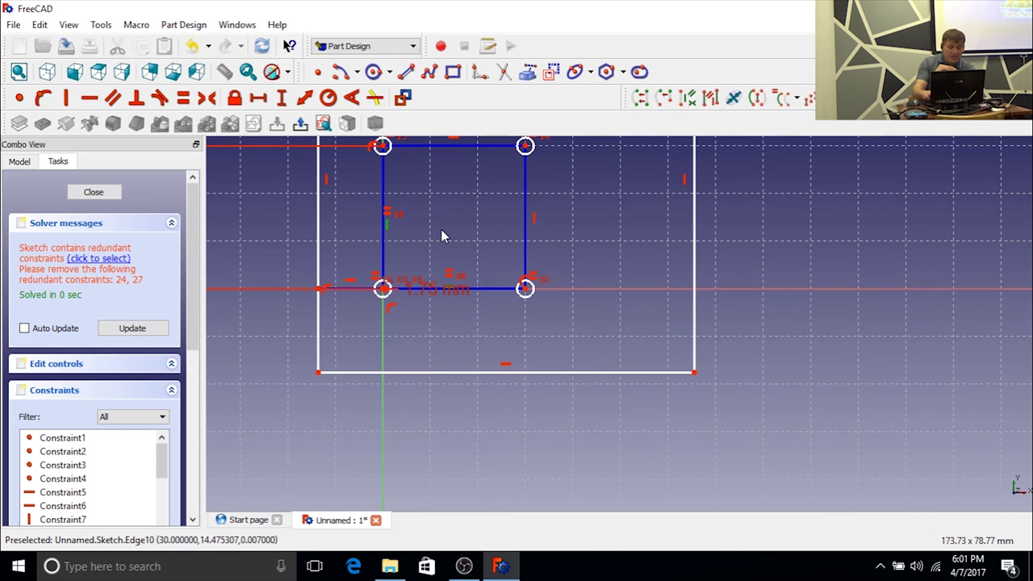
{"action": "key", "text": "ctrl+z"}
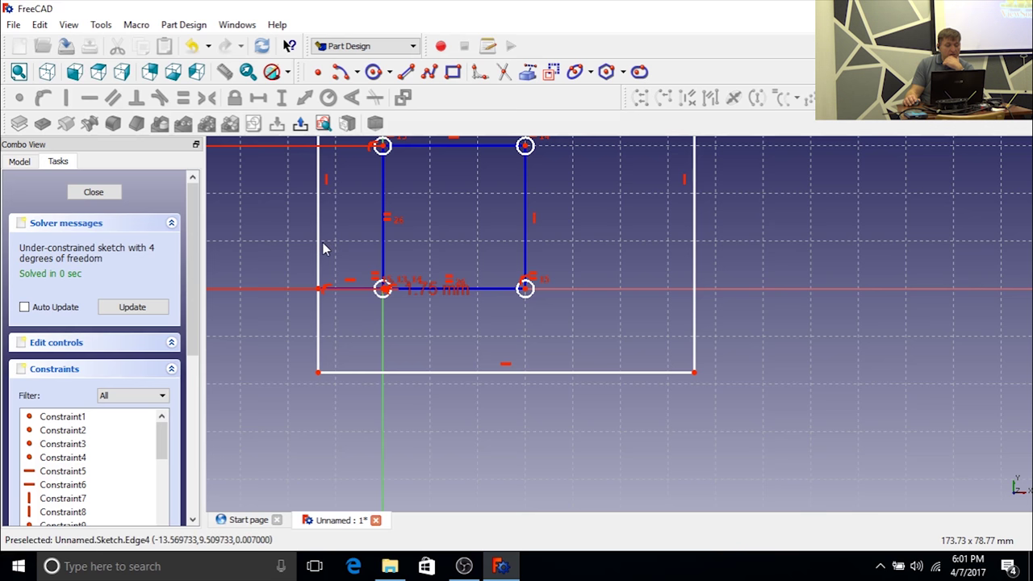
{"action": "mouse_move", "coordinate": [321, 249]}
{"action": "left_mouse_down"}
{"action": "mouse_move", "coordinate": [334, 247]}
{"action": "mouse_move", "coordinate": [286, 223]}
{"action": "mouse_move", "coordinate": [305, 250]}
{"action": "left_mouse_up"}
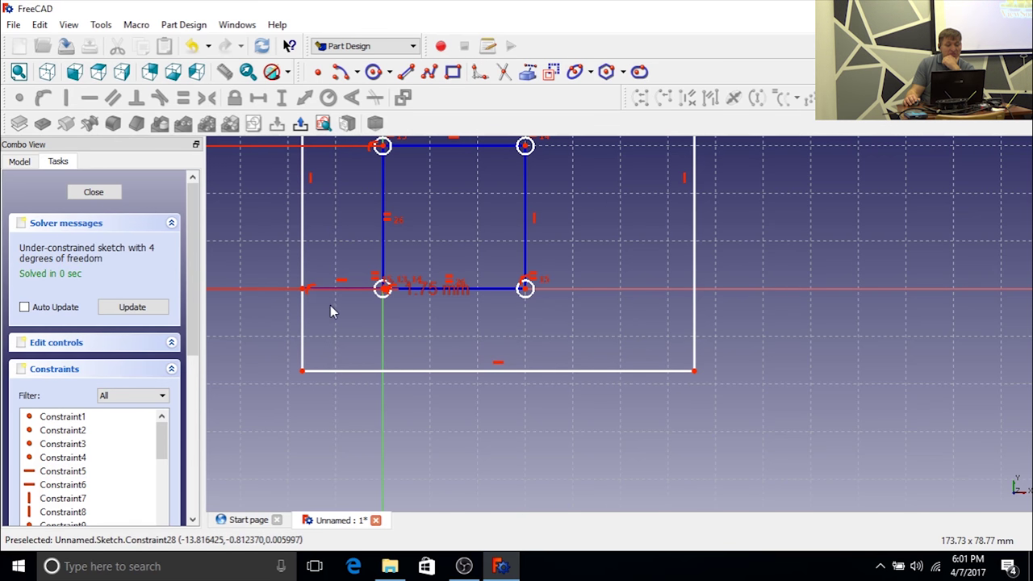
Step: Draw a vertical construction line about 17 mm long from the lower-left circle's centre to the plate's lower edge, and test its attachment by moving the edge
{"action": "scroll", "coordinate": [339, 307], "scroll_direction": "up", "scroll_amount": 5}
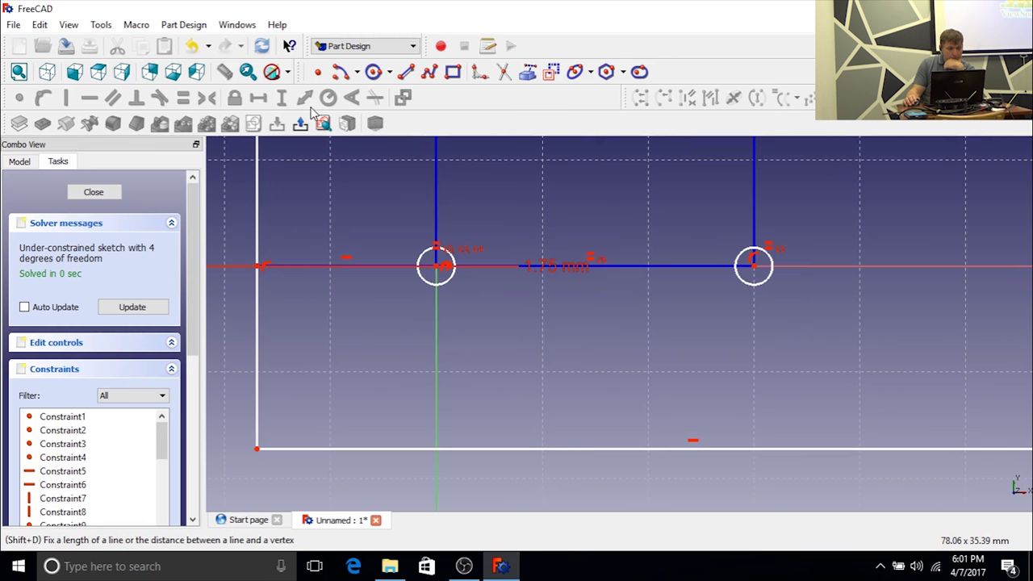
{"action": "left_click", "coordinate": [407, 77]}
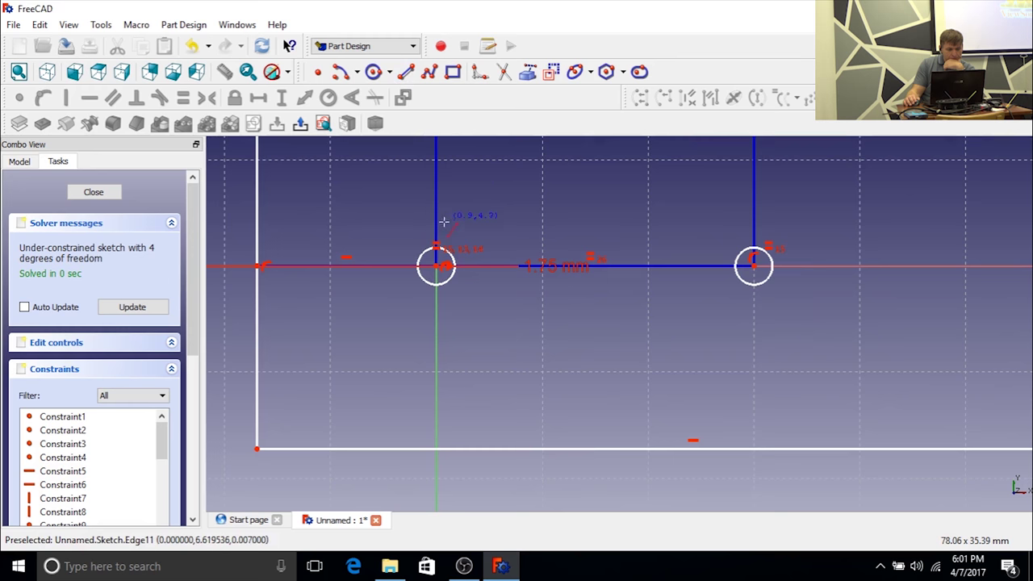
{"action": "left_click", "coordinate": [436, 265]}
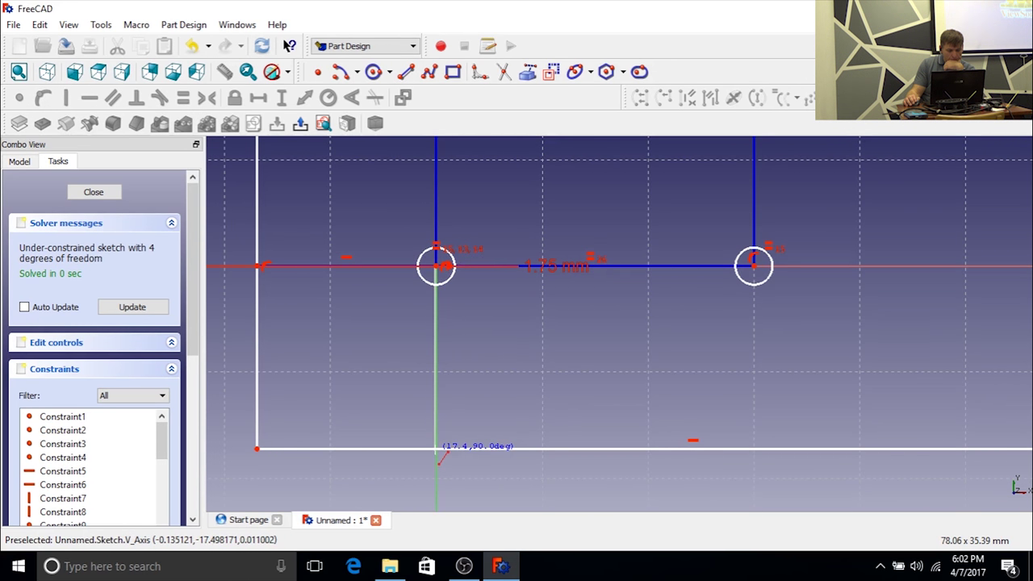
{"action": "left_click", "coordinate": [436, 450]}
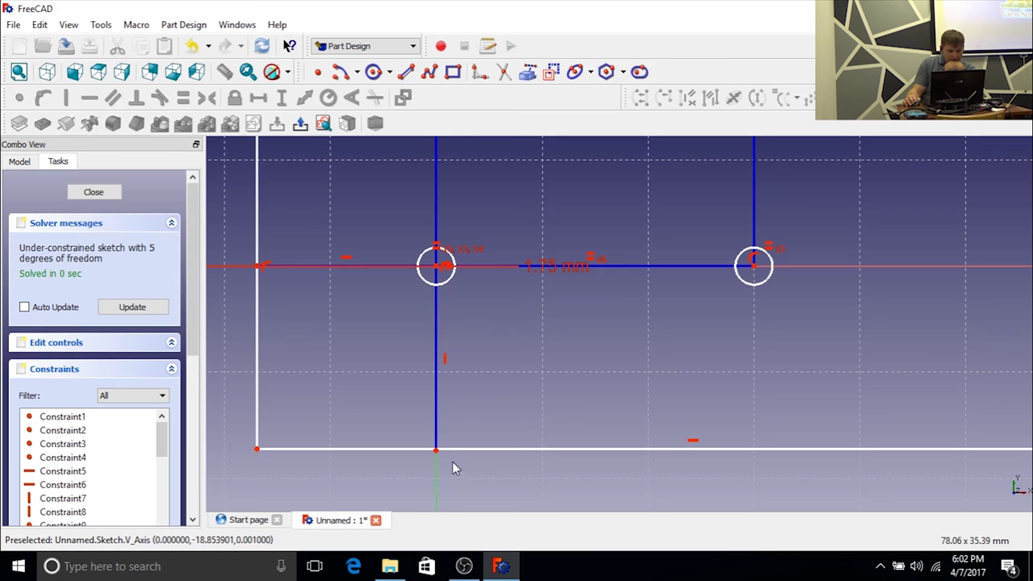
{"action": "left_click_drag", "start_coordinate": [457, 449], "coordinate": [461, 470]}
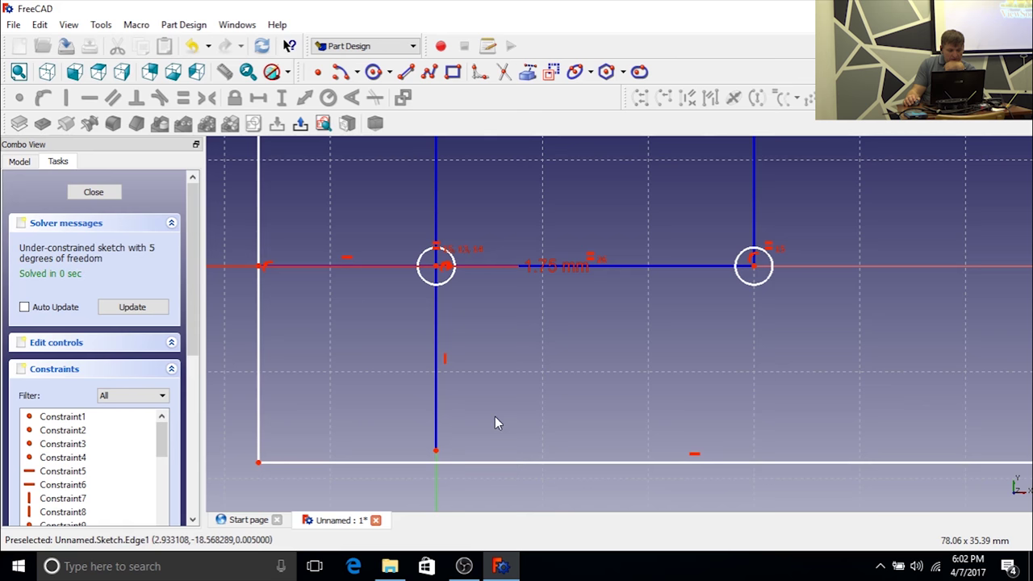
Step: Fix the vertical construction line's lower endpoint onto the plate's lower edge with a point-on-object constraint
{"action": "right_click", "coordinate": [495, 416]}
{"action": "left_click", "coordinate": [477, 464]}
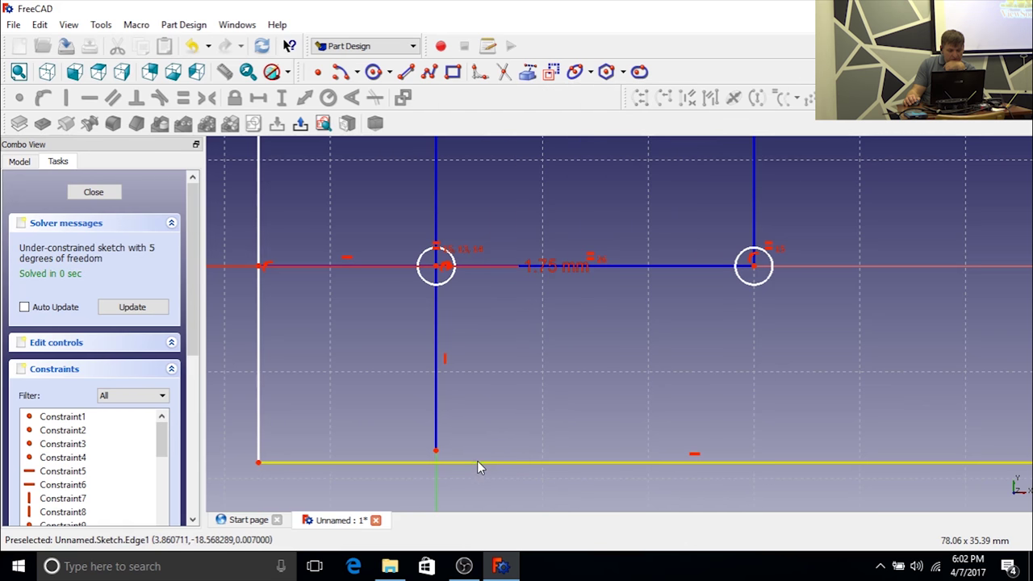
{"action": "left_click", "coordinate": [476, 461]}
{"action": "left_click", "coordinate": [436, 451]}
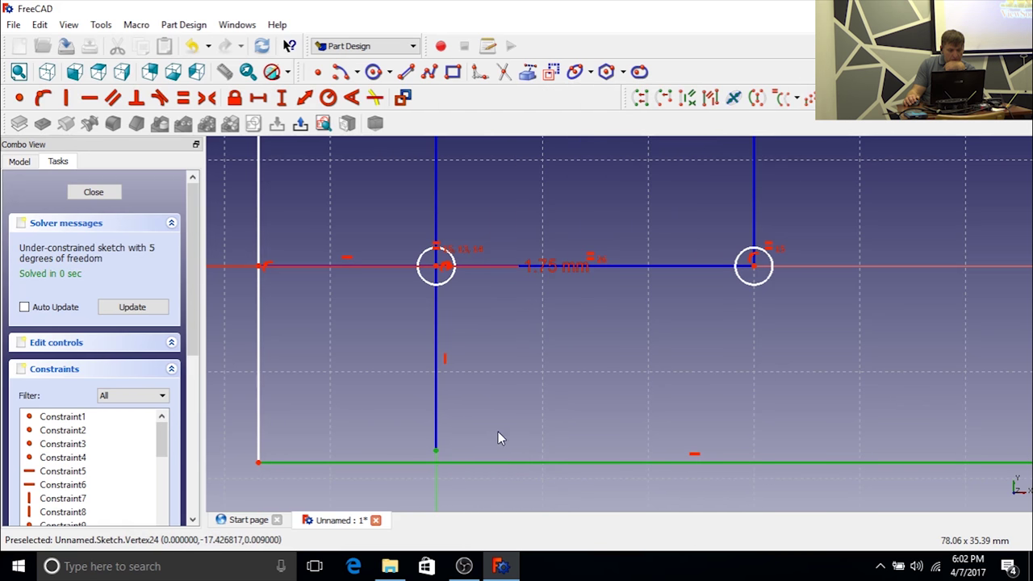
{"action": "left_click", "coordinate": [43, 97]}
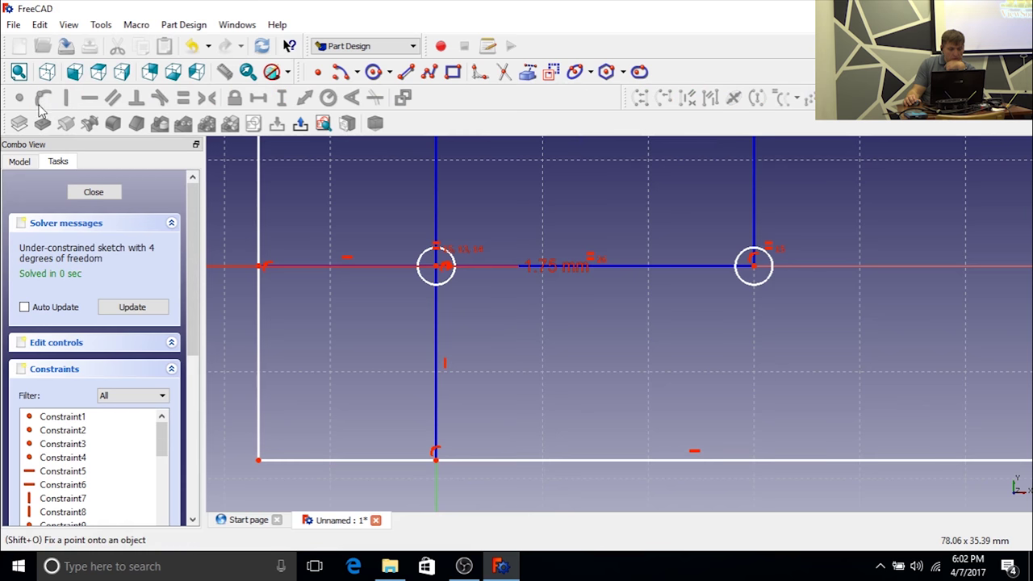
Step: Move the plate's edges to test the attached construction lines, bringing the upper edge closer to the square
{"action": "mouse_move", "coordinate": [477, 460]}
{"action": "left_mouse_down"}
{"action": "mouse_move", "coordinate": [480, 422]}
{"action": "mouse_move", "coordinate": [475, 456]}
{"action": "mouse_move", "coordinate": [535, 440]}
{"action": "left_mouse_up"}
{"action": "scroll", "coordinate": [571, 374], "scroll_direction": "down", "scroll_amount": 6}
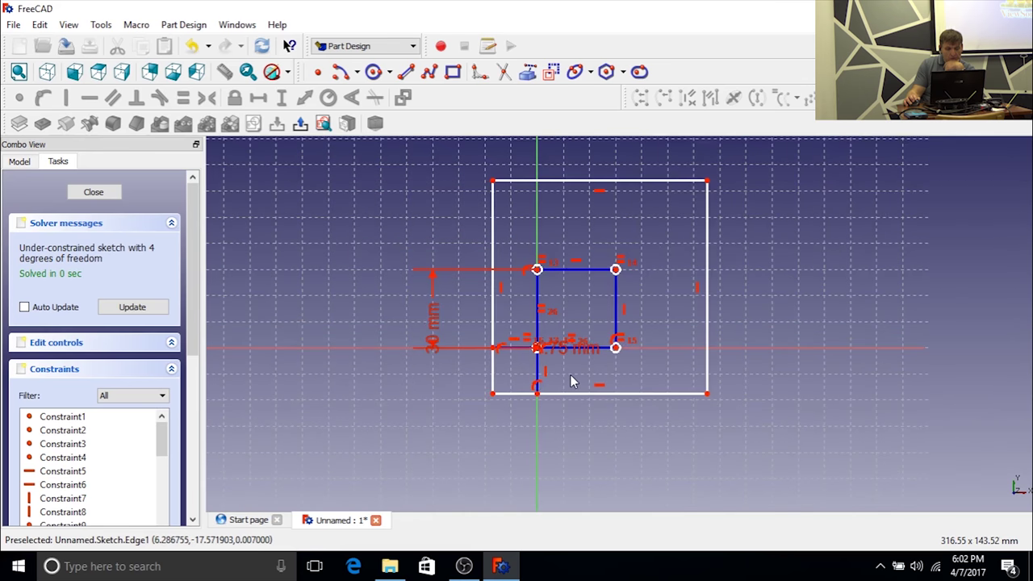
{"action": "mouse_move", "coordinate": [617, 244]}
{"action": "left_mouse_down"}
{"action": "mouse_move", "coordinate": [613, 273]}
{"action": "mouse_move", "coordinate": [625, 280]}
{"action": "left_mouse_up"}
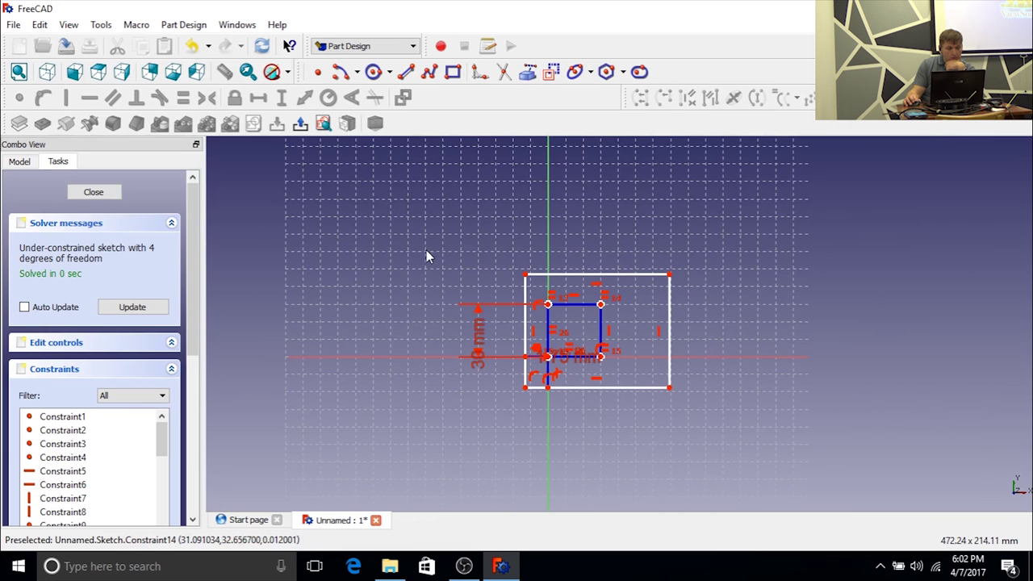
Step: Draw a vertical construction line about 17 mm long from the upper-right circle's centre to the plate's upper edge
{"action": "scroll", "coordinate": [646, 293], "scroll_direction": "up", "scroll_amount": 5}
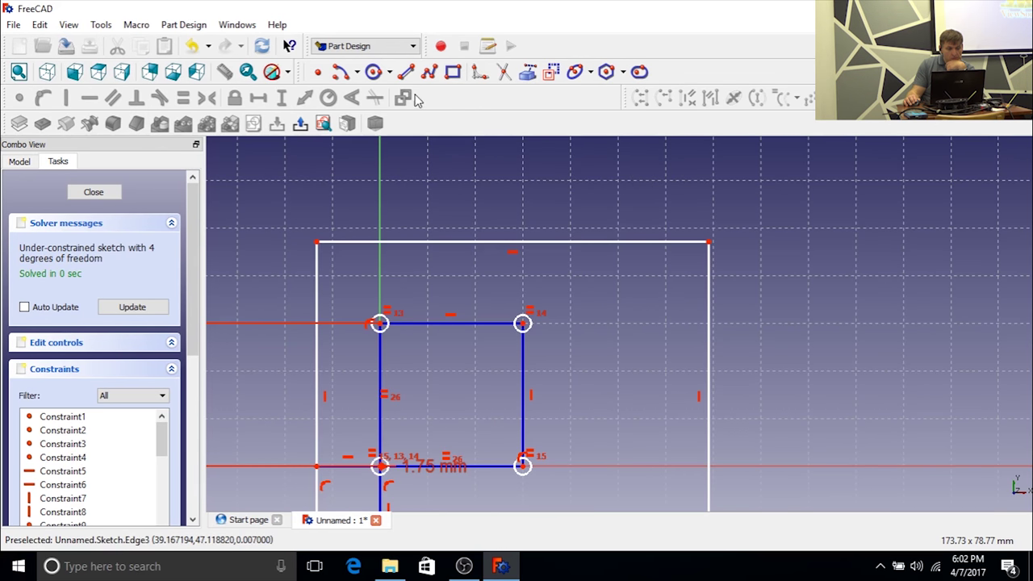
{"action": "left_click", "coordinate": [406, 71]}
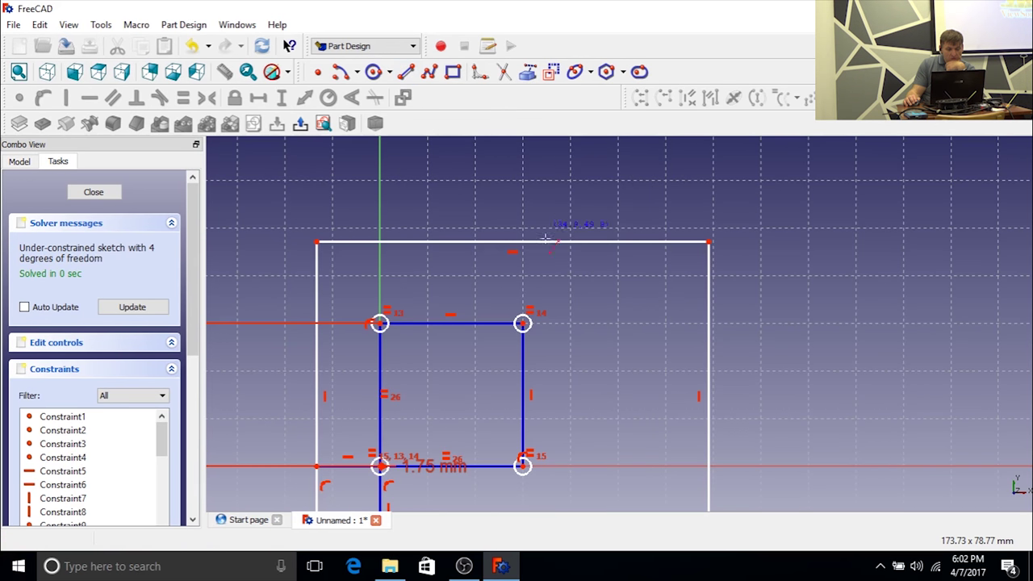
{"action": "left_click", "coordinate": [523, 322]}
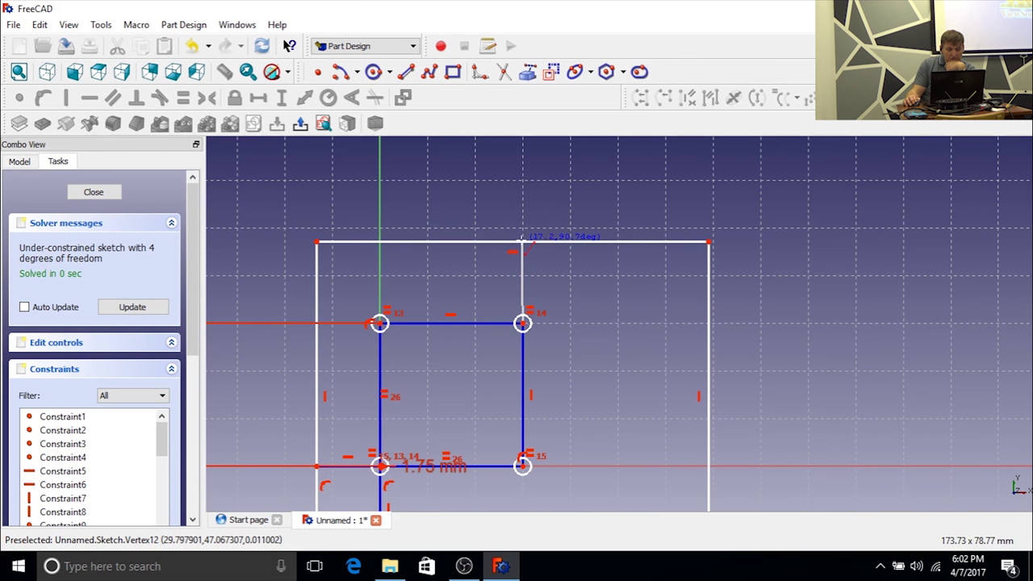
{"action": "left_click", "coordinate": [523, 240]}
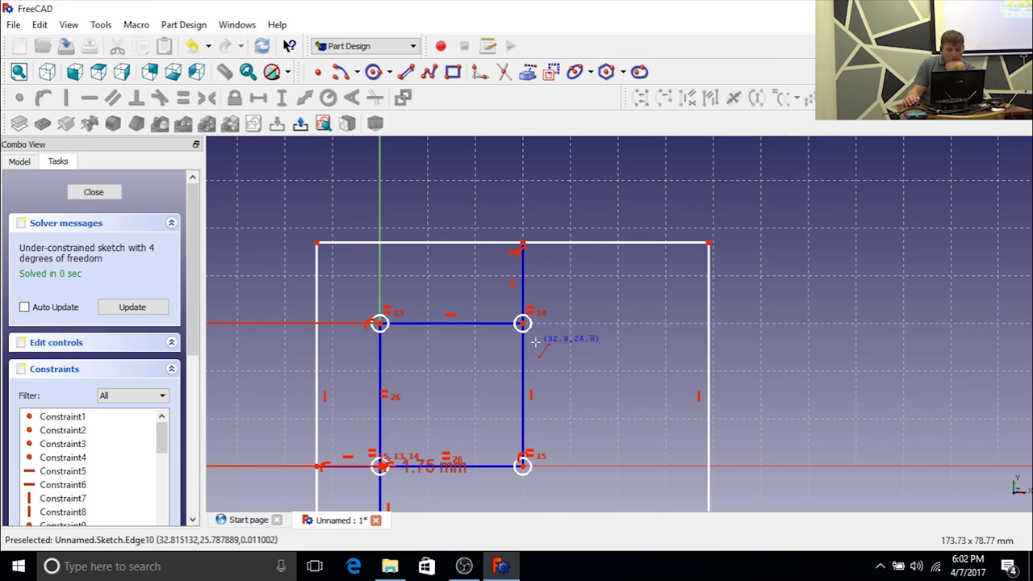
Step: Draw a horizontal construction line about 39.5 mm long from the upper-right circle's centre to the plate's right edge, and end line drawing
{"action": "scroll", "coordinate": [523, 323], "scroll_direction": "up", "scroll_amount": 6}
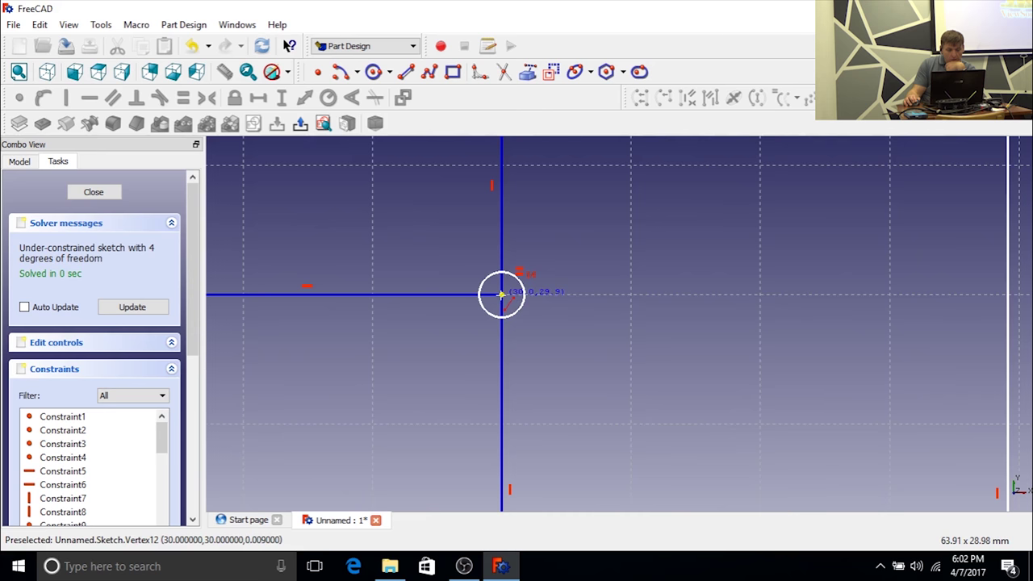
{"action": "left_click", "coordinate": [502, 297]}
{"action": "scroll", "coordinate": [898, 302], "scroll_direction": "down", "scroll_amount": 3}
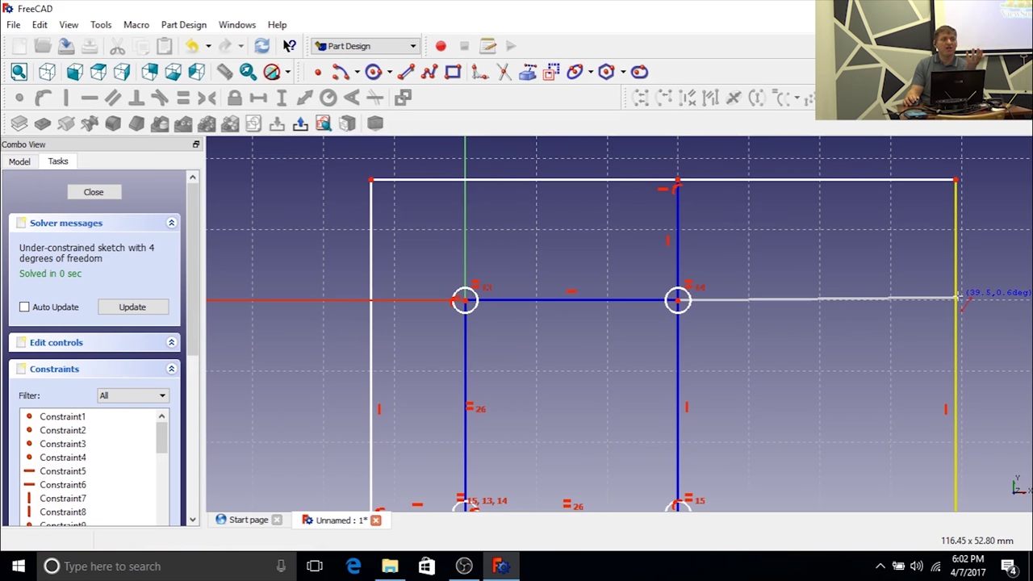
{"action": "left_click", "coordinate": [958, 299]}
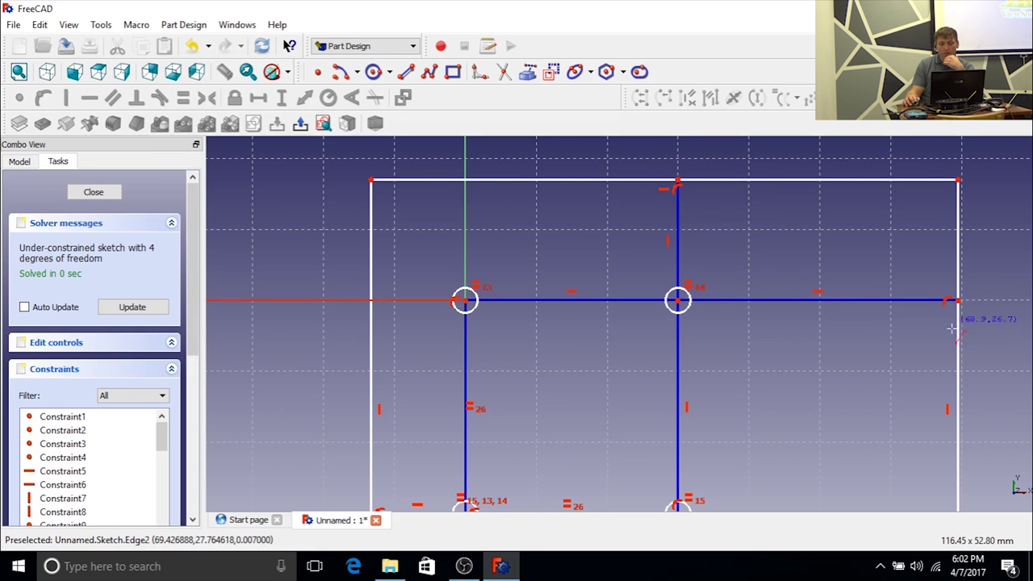
{"action": "scroll", "coordinate": [866, 397], "scroll_direction": "down", "scroll_amount": 2}
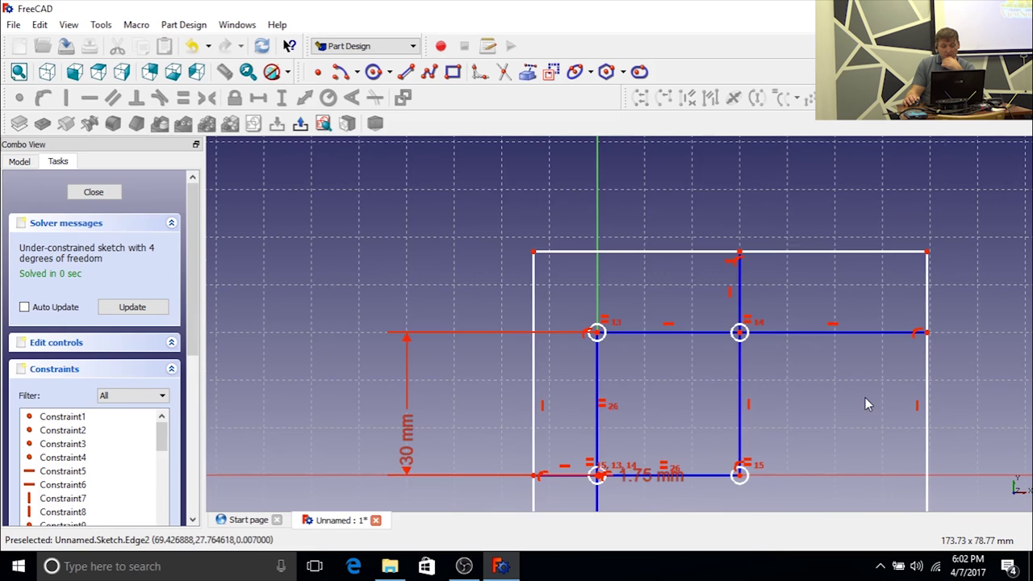
{"action": "scroll", "coordinate": [865, 397], "scroll_direction": "down", "scroll_amount": 3}
{"action": "right_click", "coordinate": [843, 385]}
{"action": "left_click", "coordinate": [837, 413]}
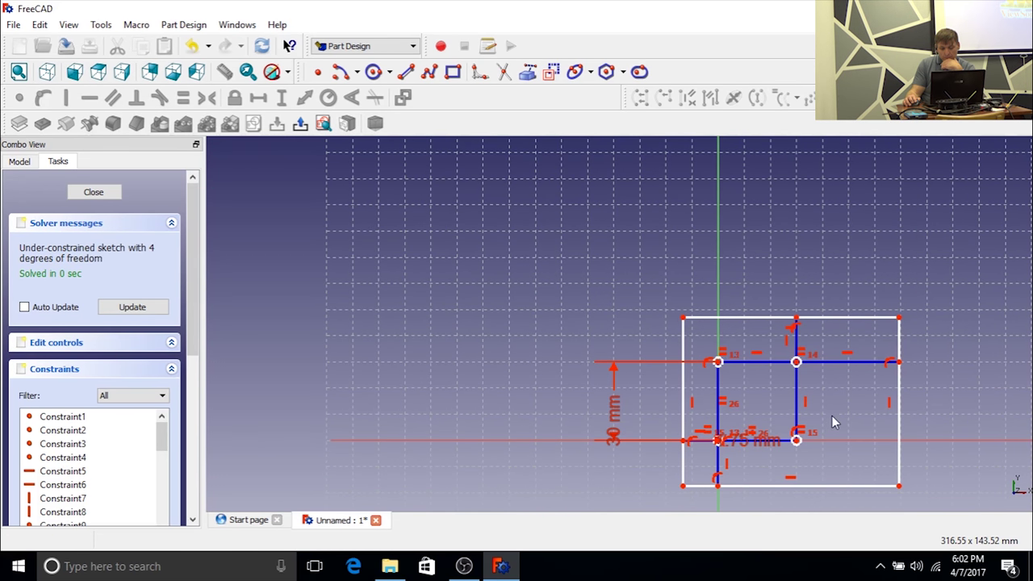
Step: Make the four construction lines running from the corner circles to the plate's edges equal in length
{"action": "left_click", "coordinate": [843, 363]}
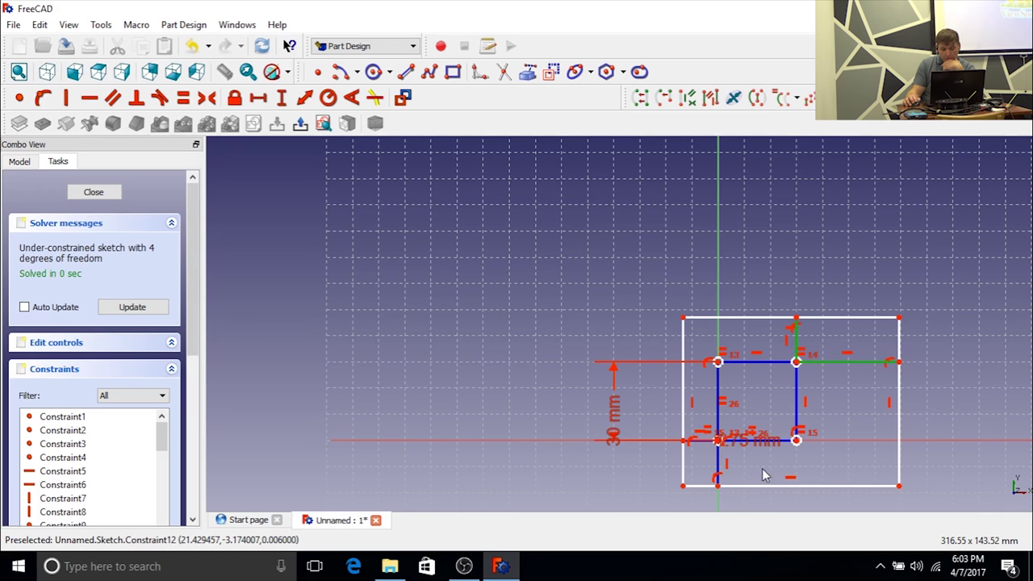
{"action": "left_click", "coordinate": [720, 472]}
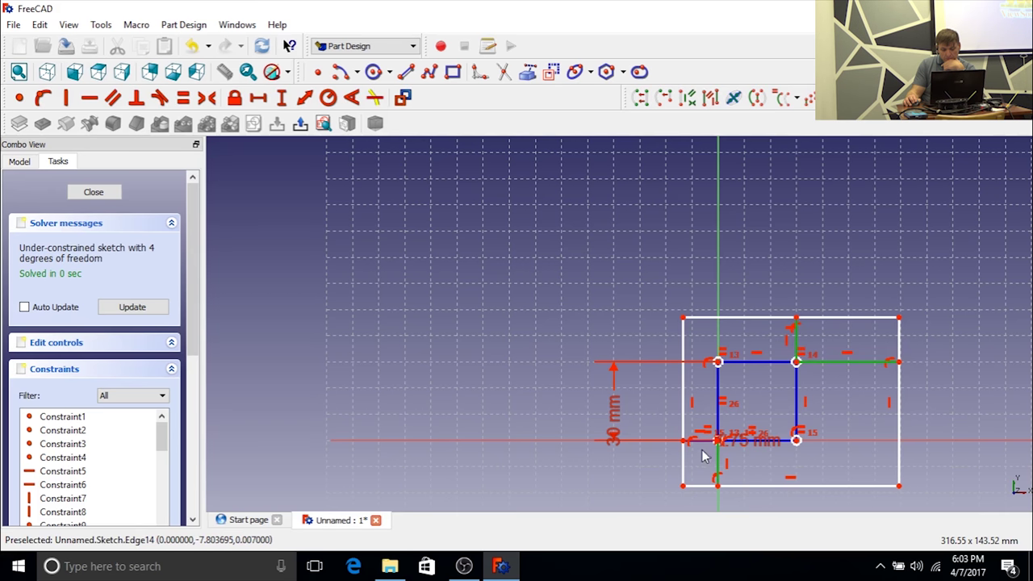
{"action": "scroll", "coordinate": [700, 443], "scroll_direction": "up", "scroll_amount": 3}
{"action": "scroll", "coordinate": [699, 443], "scroll_direction": "up", "scroll_amount": 3}
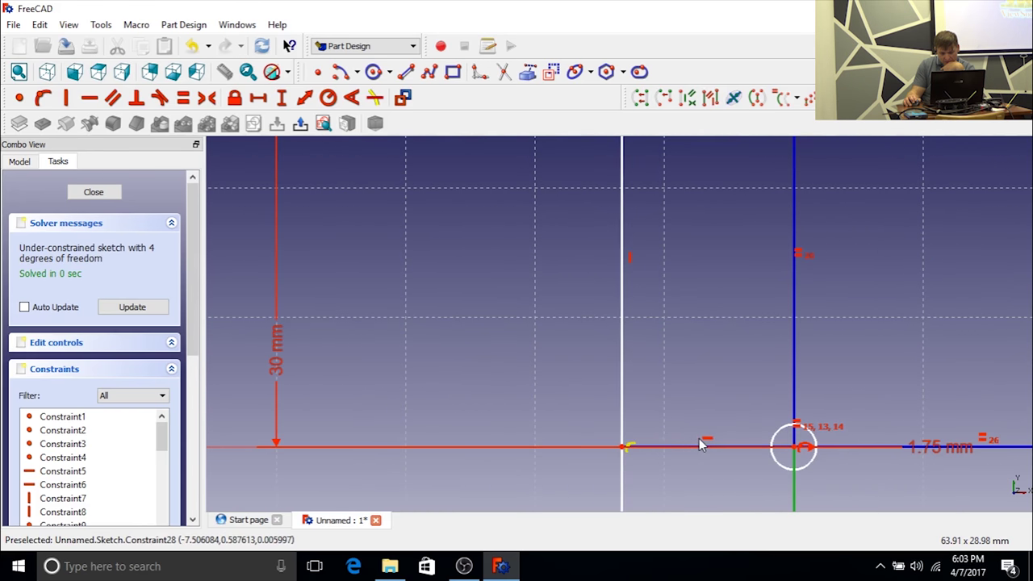
{"action": "scroll", "coordinate": [711, 455], "scroll_direction": "down", "scroll_amount": 2}
{"action": "scroll", "coordinate": [711, 455], "scroll_direction": "down", "scroll_amount": 4}
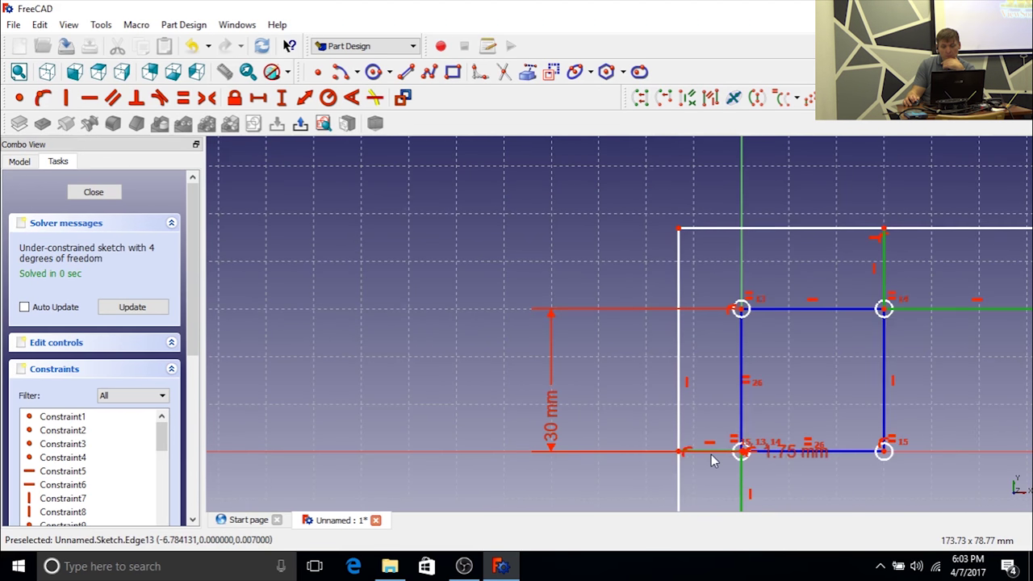
{"action": "left_click", "coordinate": [185, 101]}
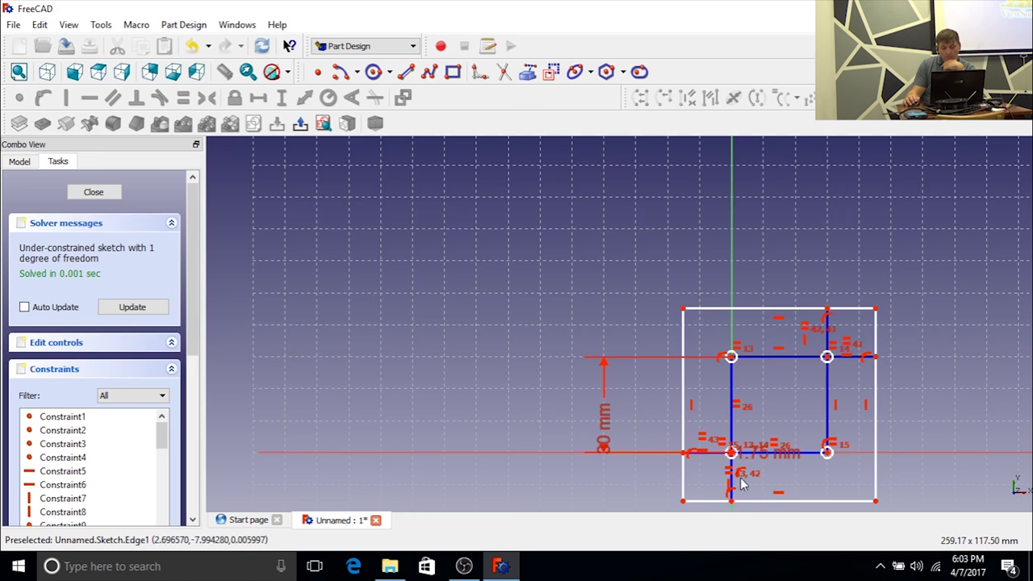
Step: Fix the length of the construction line between the lower-left circle's centre and the plate's lower edge at 6 mm
{"action": "scroll", "coordinate": [733, 476], "scroll_direction": "up", "scroll_amount": 8}
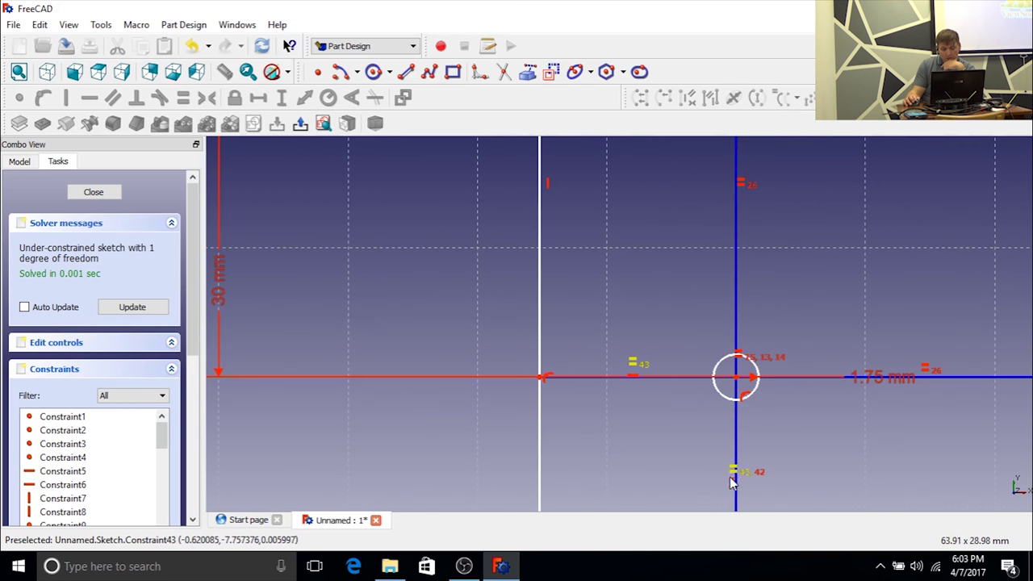
{"action": "left_click", "coordinate": [737, 434]}
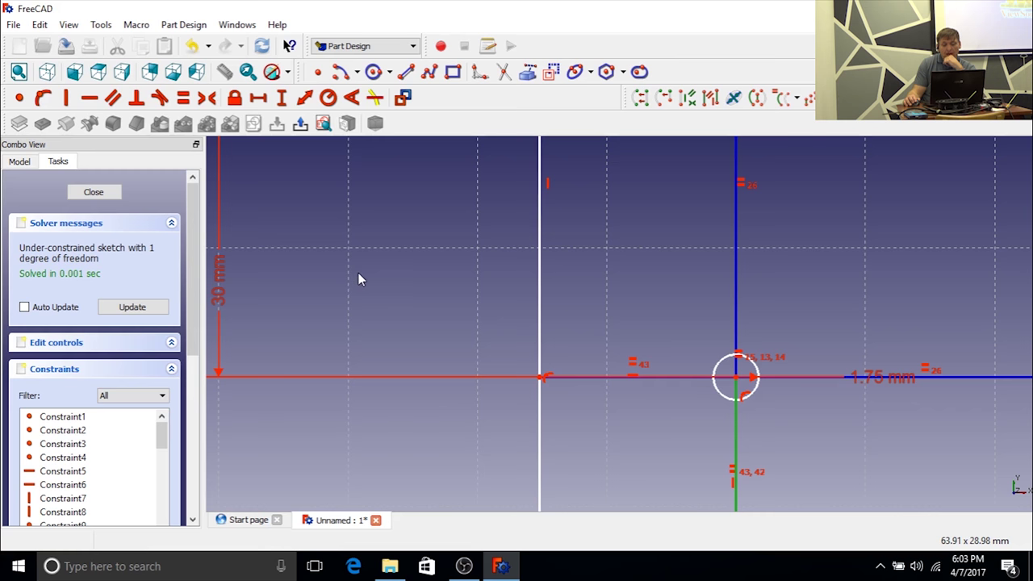
{"action": "left_click", "coordinate": [305, 100]}
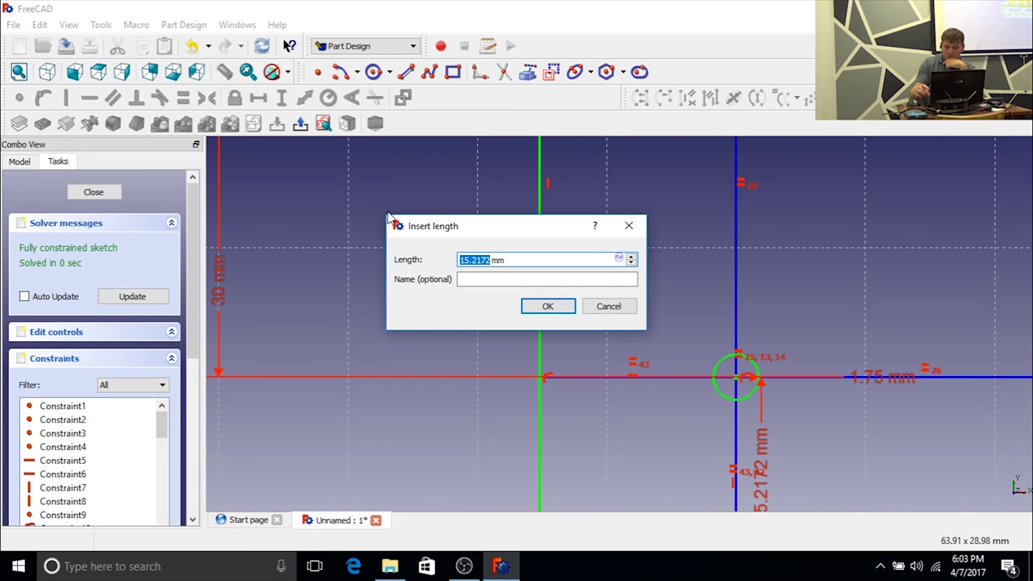
{"action": "type", "text": "6"}
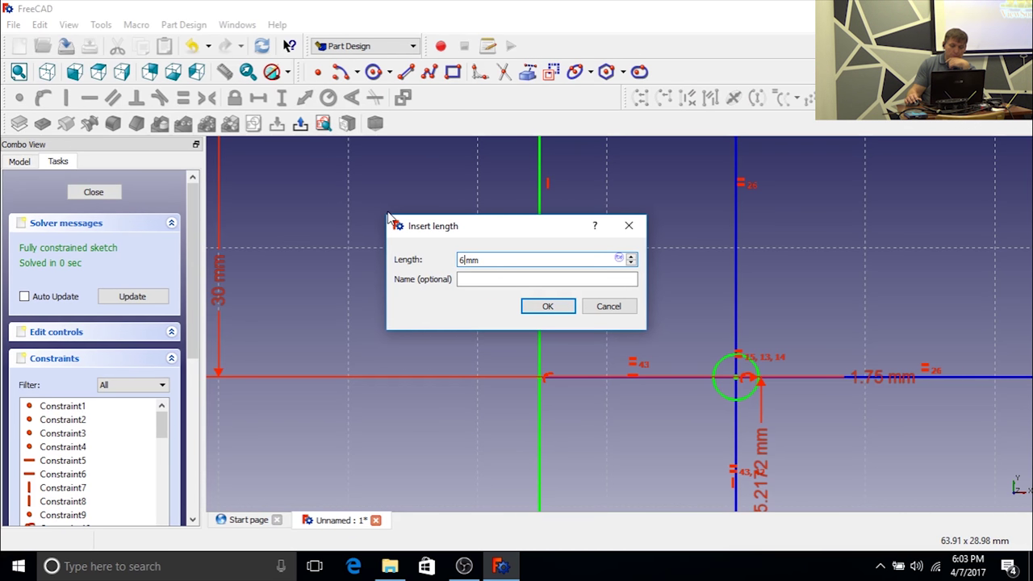
{"action": "left_click", "coordinate": [552, 309]}
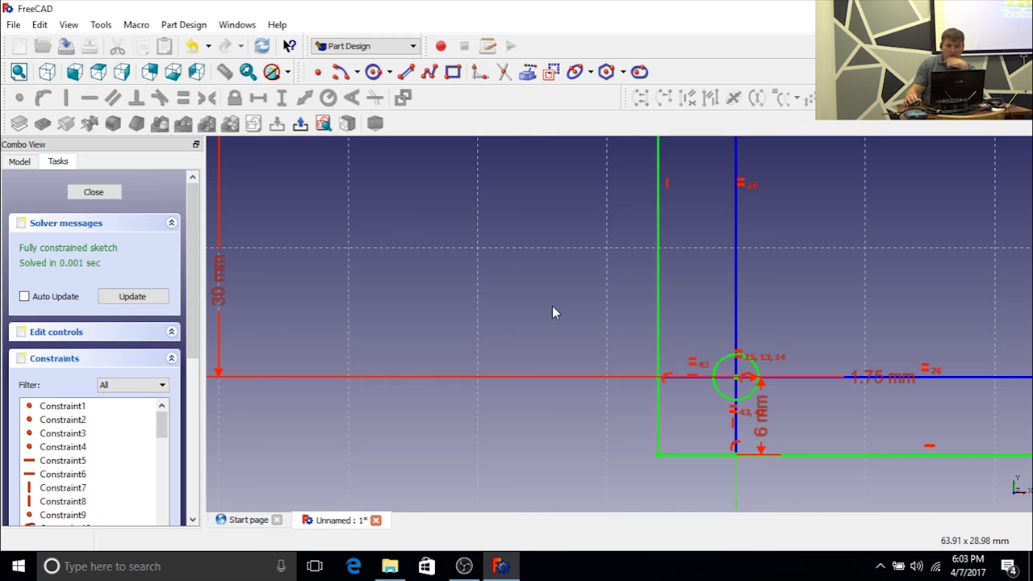
{"action": "scroll", "coordinate": [577, 303], "scroll_direction": "down", "scroll_amount": 5}
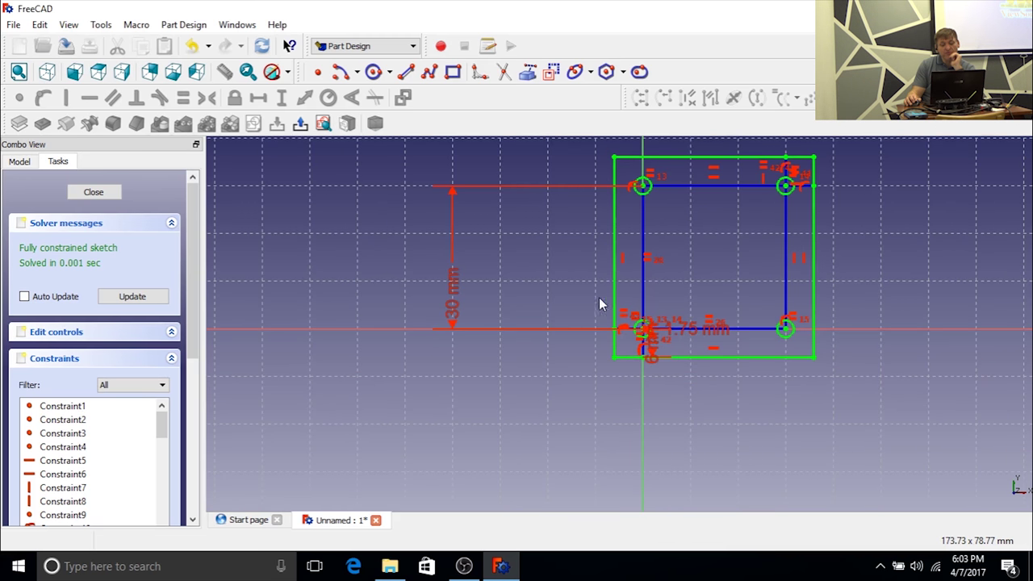
Step: Place a free point in the empty area left of the plate and undo it
{"action": "scroll", "coordinate": [717, 299], "scroll_direction": "down", "scroll_amount": 1}
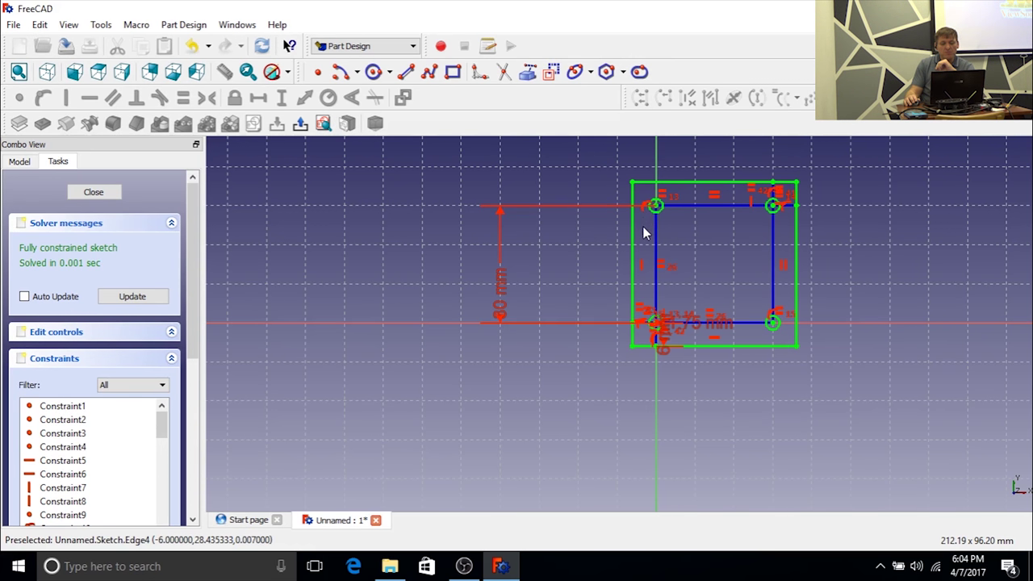
{"action": "scroll", "coordinate": [644, 233], "scroll_direction": "up", "scroll_amount": 1}
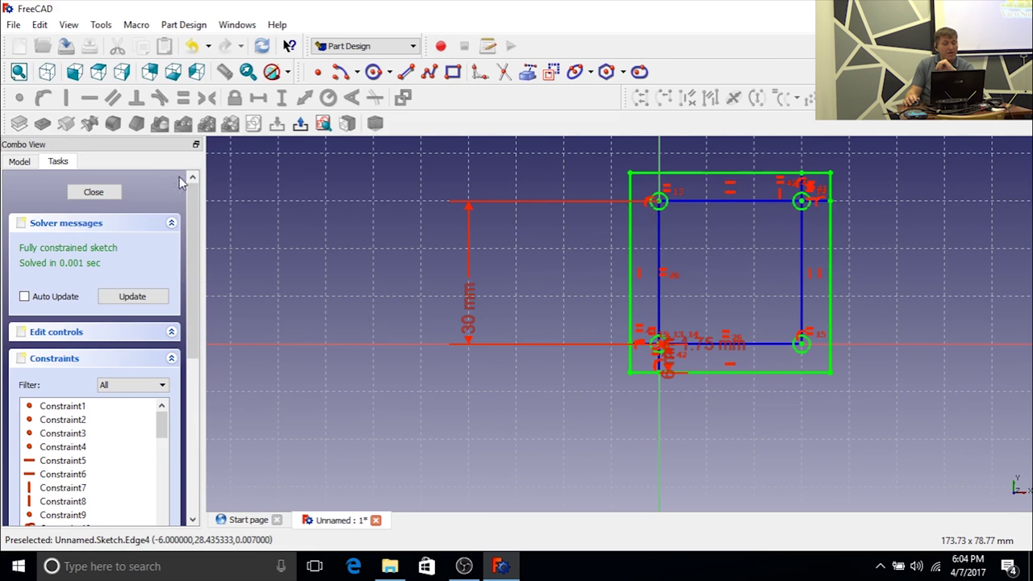
{"action": "left_click", "coordinate": [316, 74]}
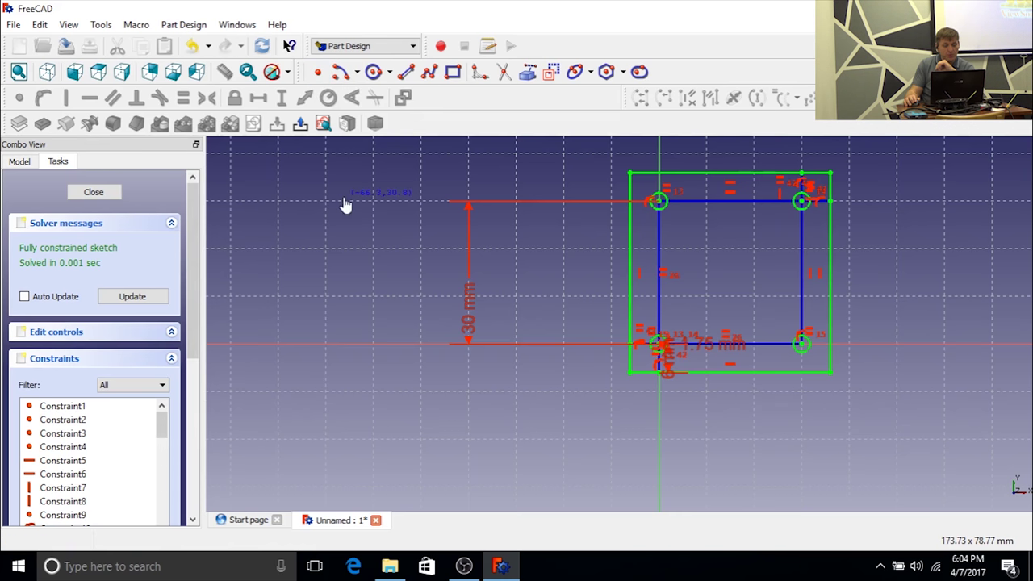
{"action": "left_click", "coordinate": [344, 198]}
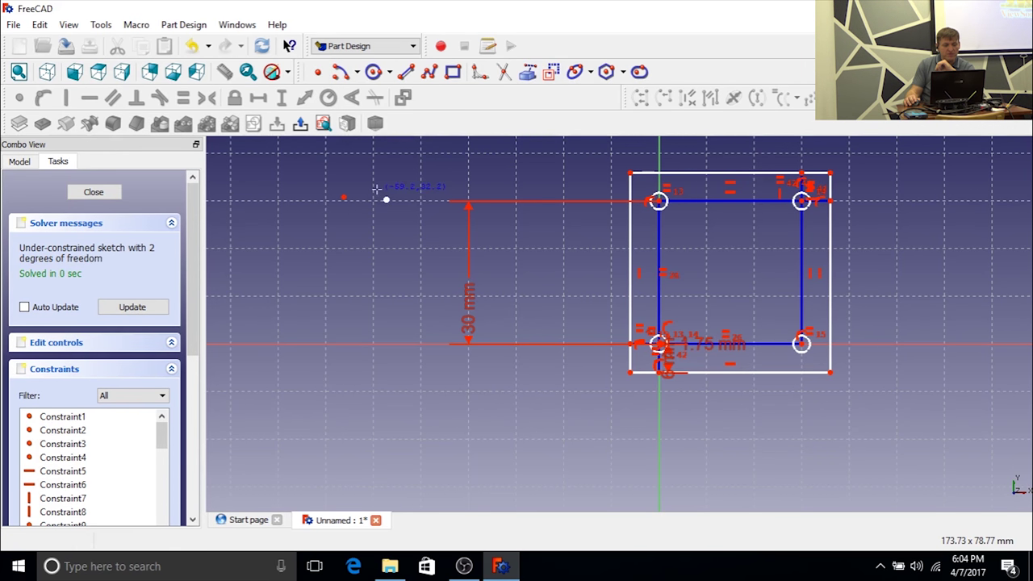
{"action": "key", "text": "ctrl+z"}
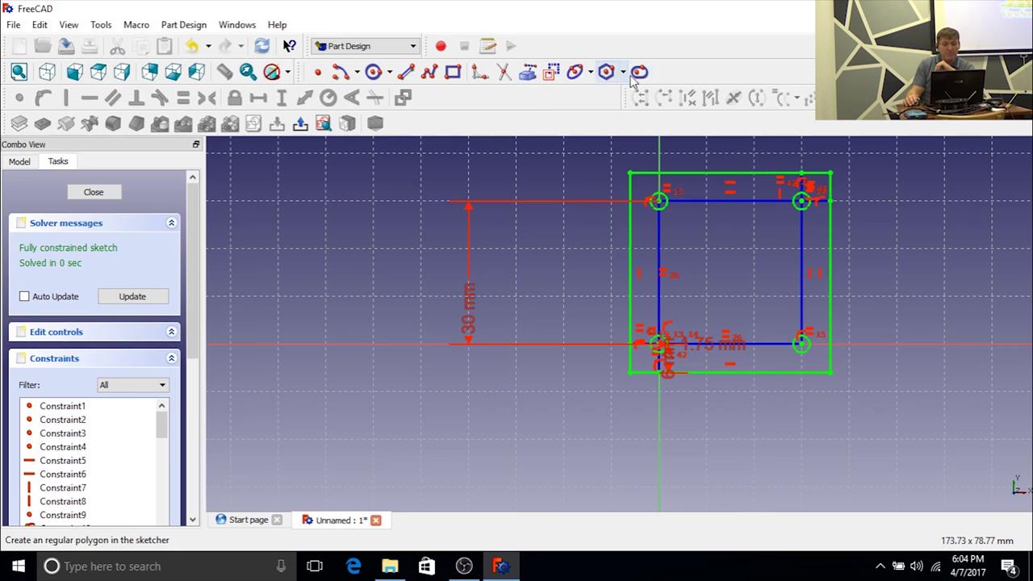
Step: Place a free point in the empty area beyond the plate's upper-left corner and delete it
{"action": "left_click", "coordinate": [319, 73]}
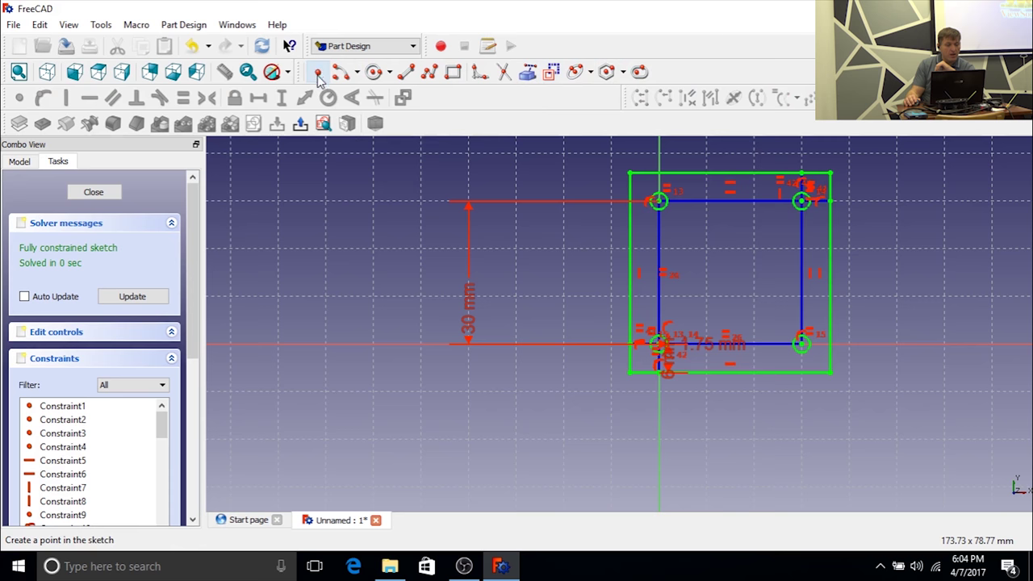
{"action": "left_click", "coordinate": [314, 172]}
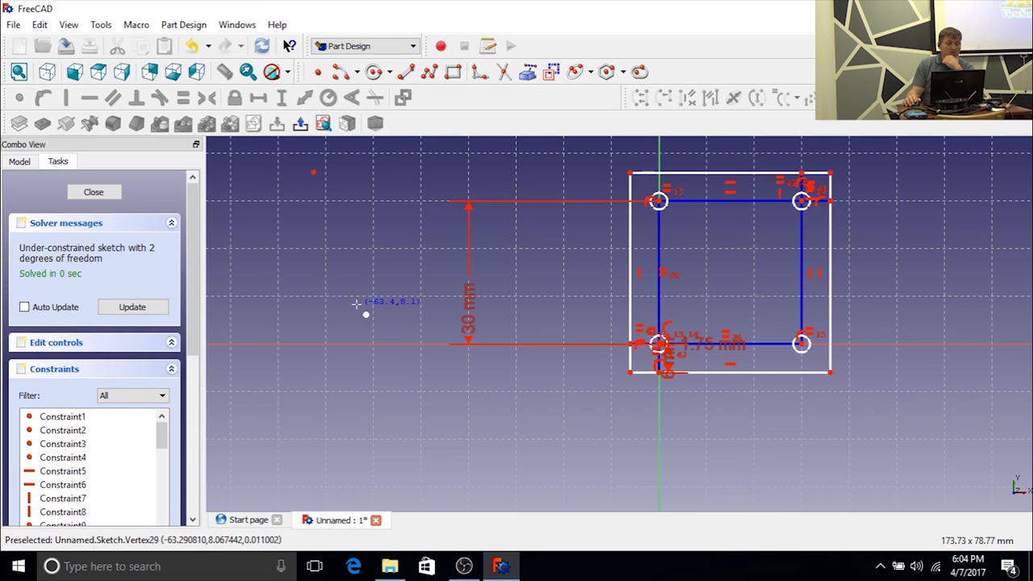
{"action": "right_click", "coordinate": [326, 194]}
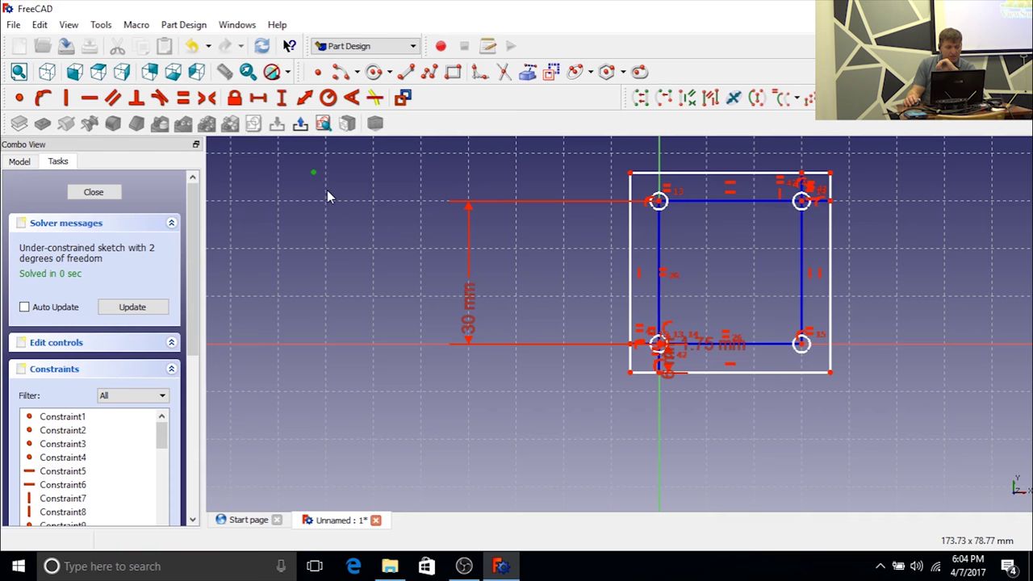
{"action": "key", "text": "Delete"}
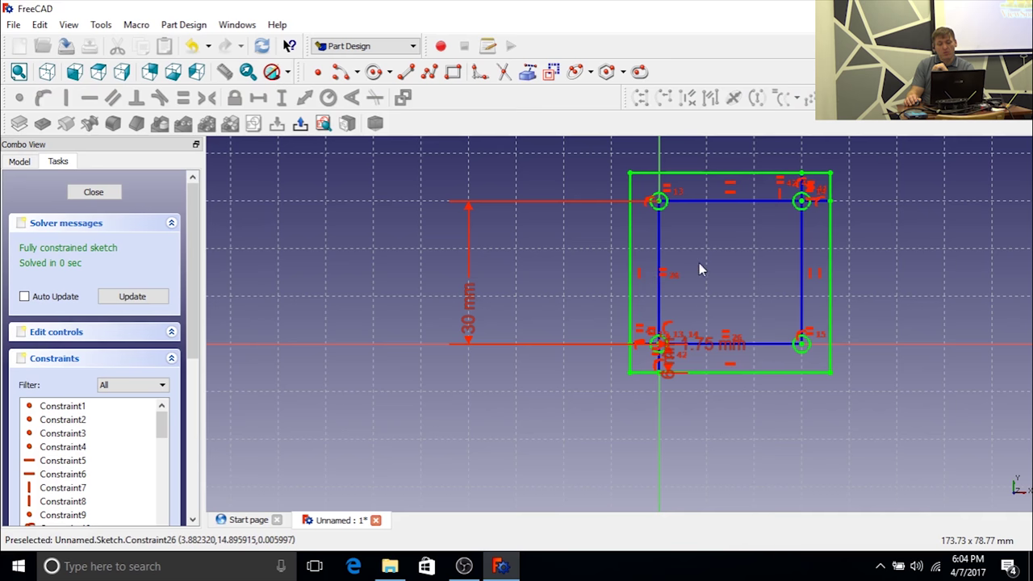
Step: Convert the plate's upper edge to construction geometry and switch new geometry to construction mode
{"action": "left_click", "coordinate": [693, 173]}
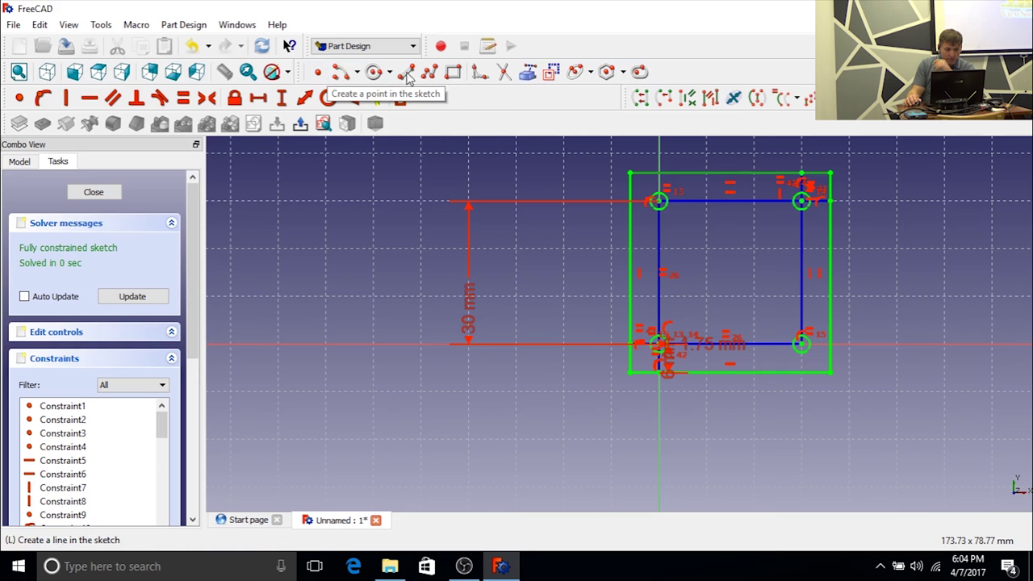
{"action": "left_click", "coordinate": [549, 72]}
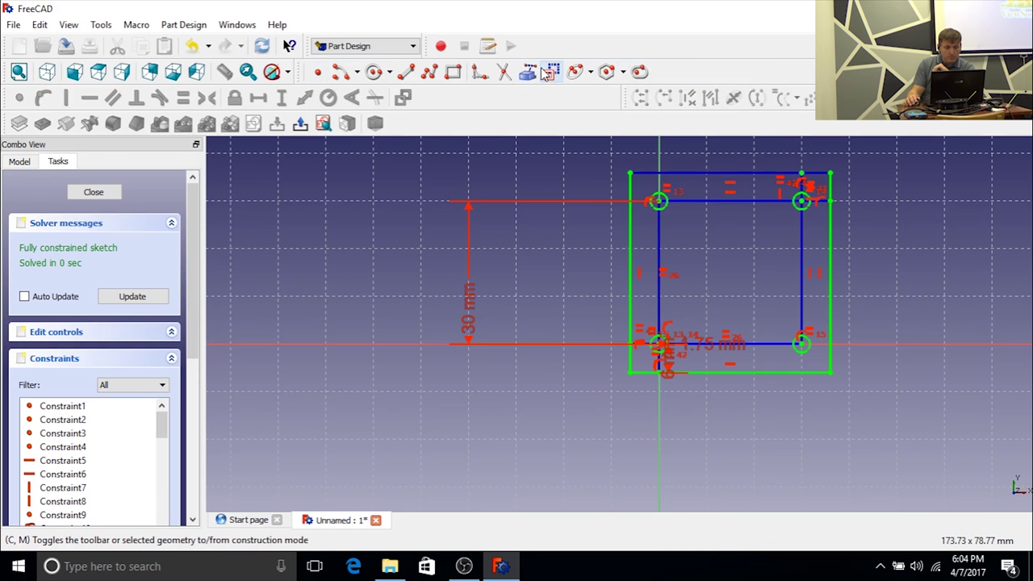
{"action": "left_click", "coordinate": [549, 74]}
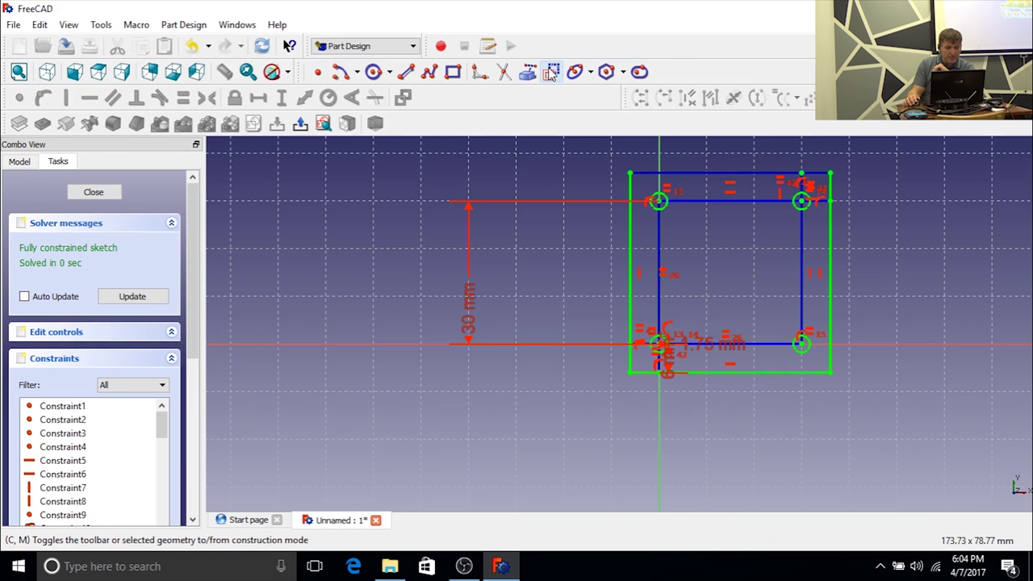
Step: Place a construction point near the middle of the plate's upper edge and turn that edge back into normal geometry
{"action": "left_click", "coordinate": [320, 75]}
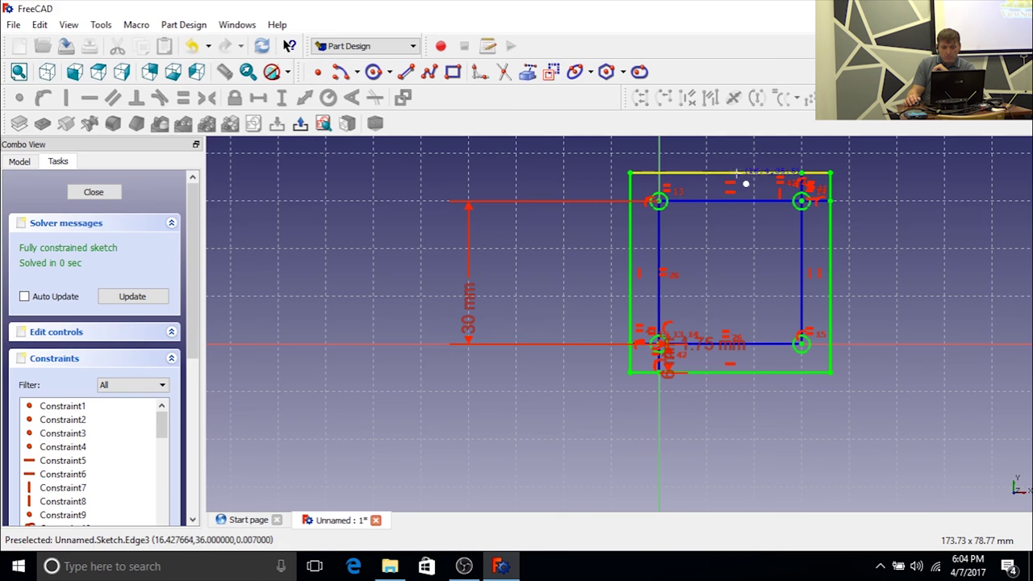
{"action": "left_click", "coordinate": [734, 172]}
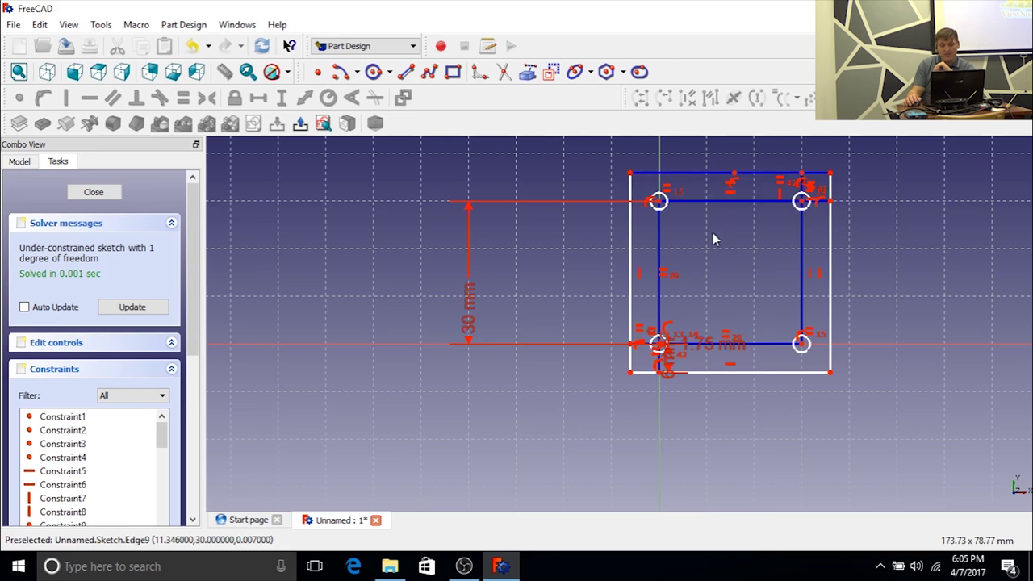
{"action": "left_click", "coordinate": [701, 174]}
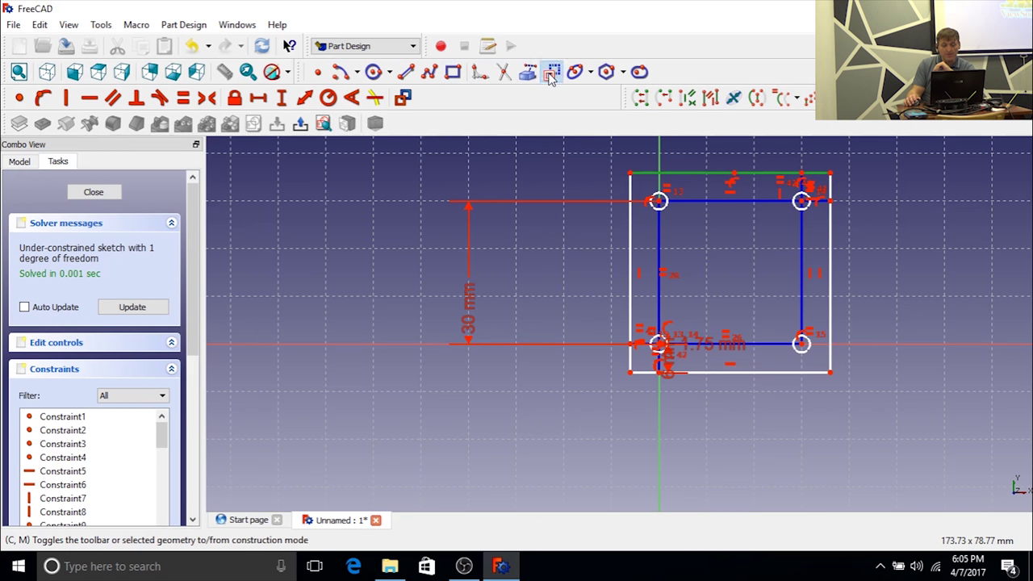
Step: Centre the new point on the plate's upper edge with a symmetry constraint
{"action": "left_click", "coordinate": [627, 174]}
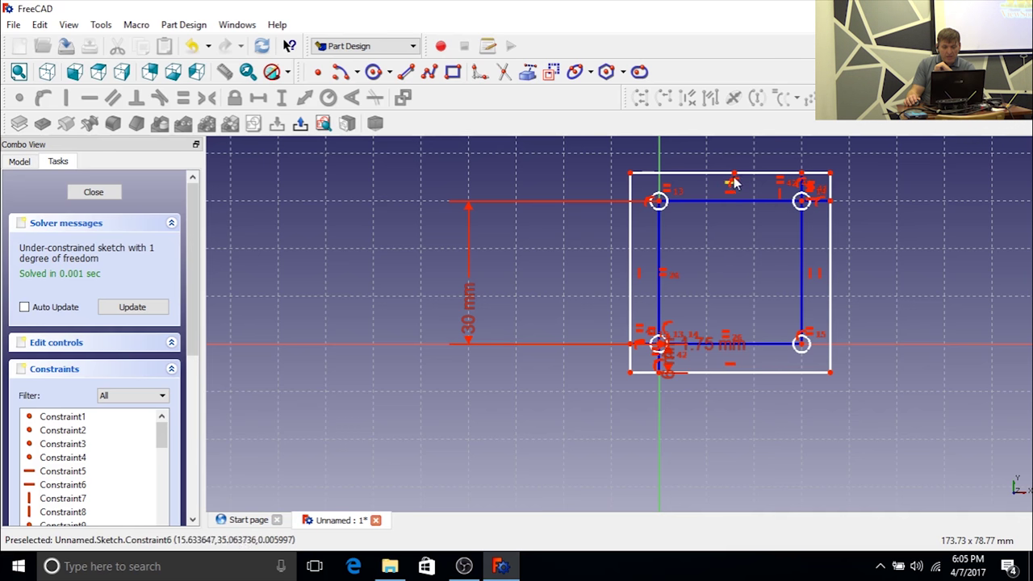
{"action": "mouse_move", "coordinate": [722, 181]}
{"action": "left_mouse_down"}
{"action": "mouse_move", "coordinate": [745, 180]}
{"action": "mouse_move", "coordinate": [708, 182]}
{"action": "left_mouse_up"}
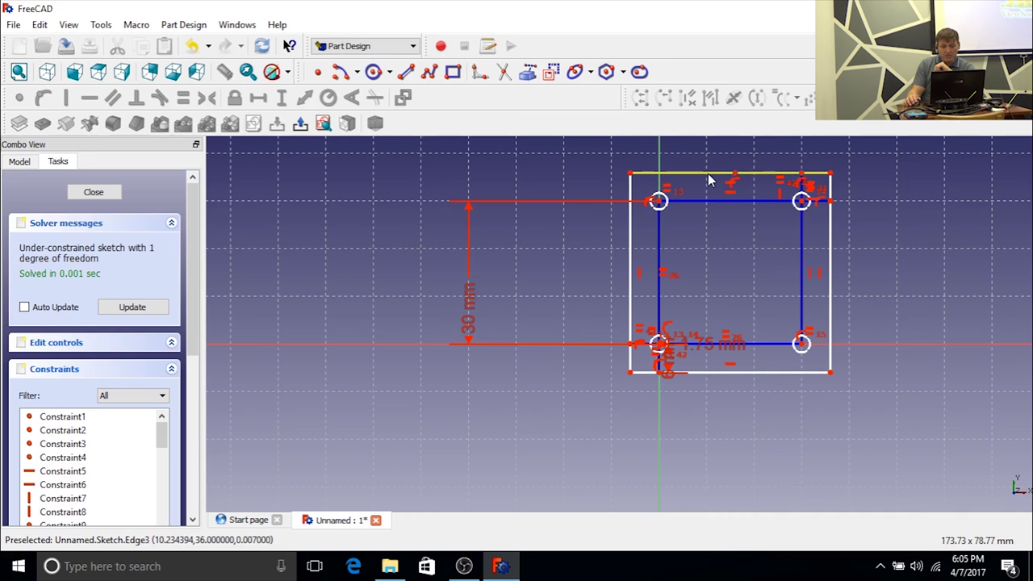
{"action": "left_click", "coordinate": [709, 180]}
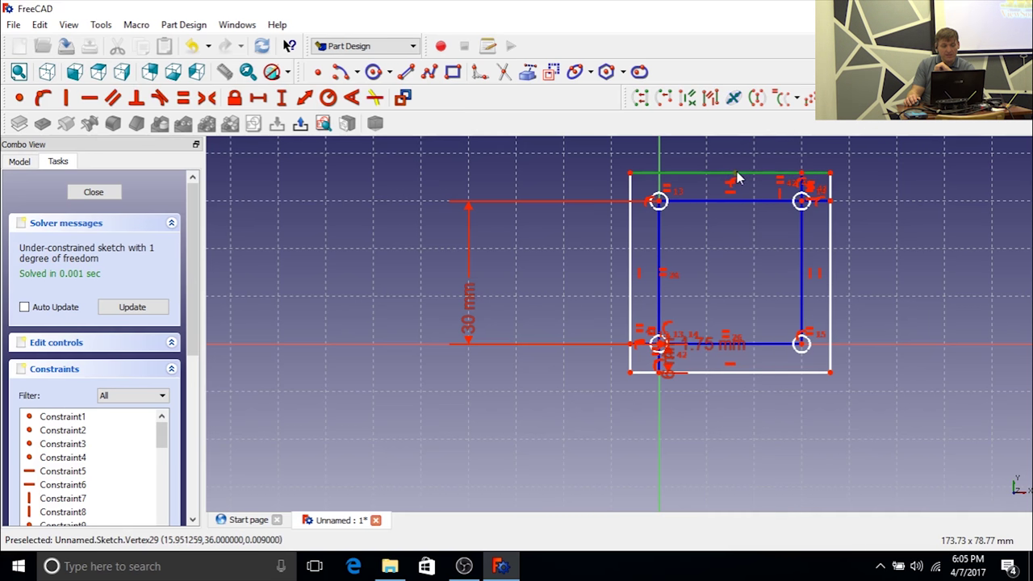
{"action": "left_click", "coordinate": [207, 98]}
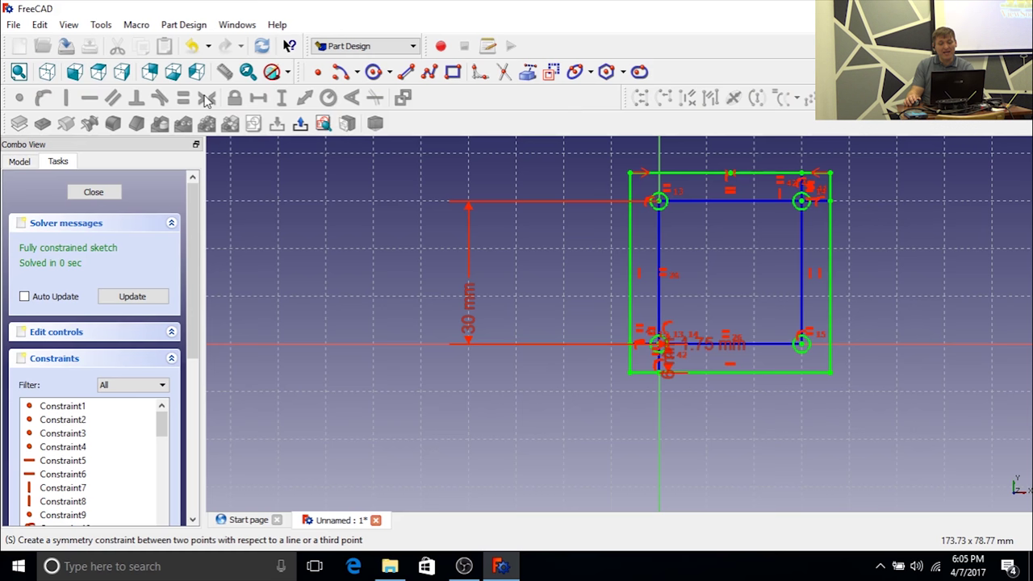
Step: Place a construction point on the plate's left edge and centre it along that edge with a symmetry constraint
{"action": "right_click", "coordinate": [586, 257]}
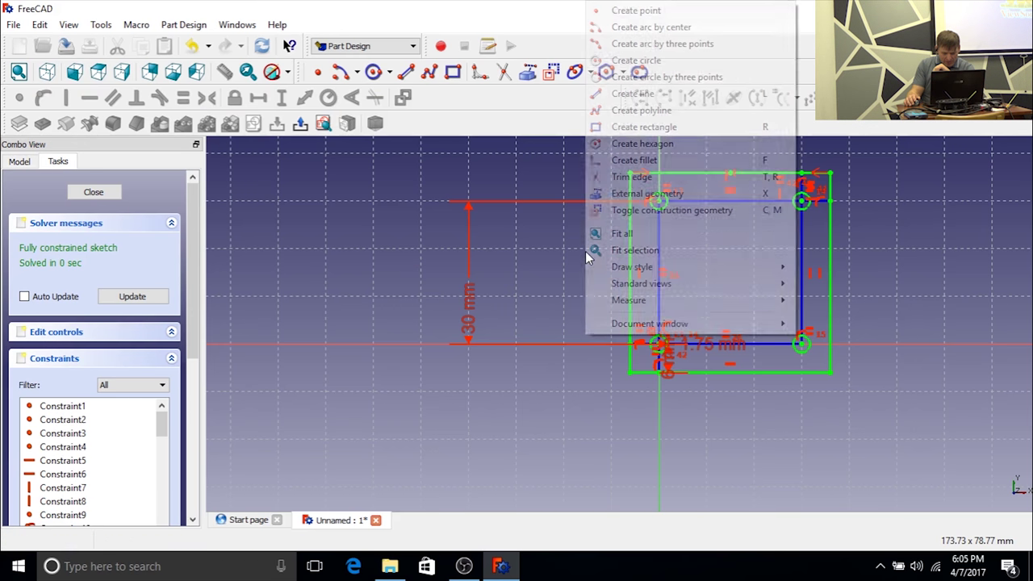
{"action": "left_click", "coordinate": [551, 259]}
{"action": "left_click", "coordinate": [630, 257]}
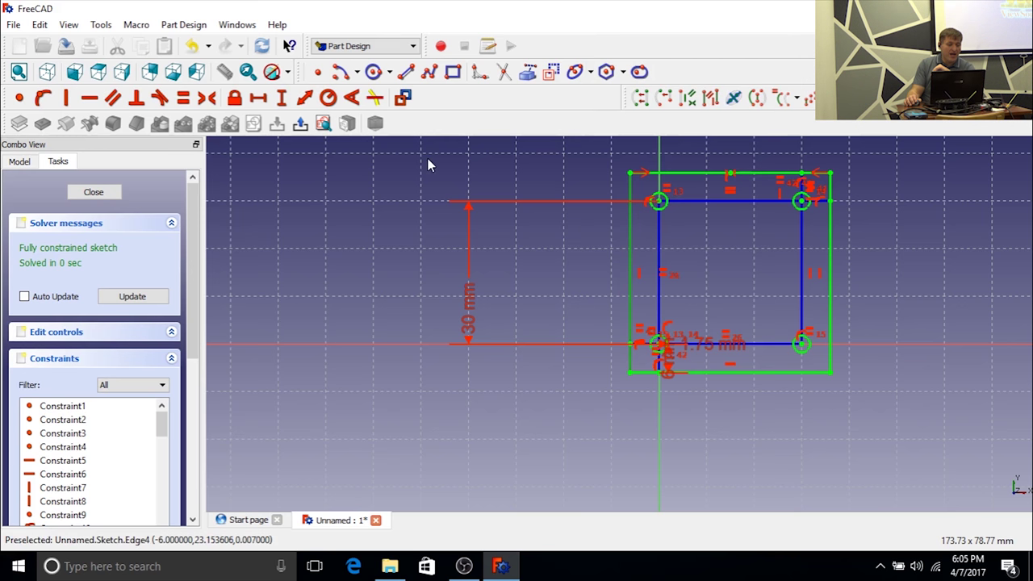
{"action": "left_click", "coordinate": [317, 71]}
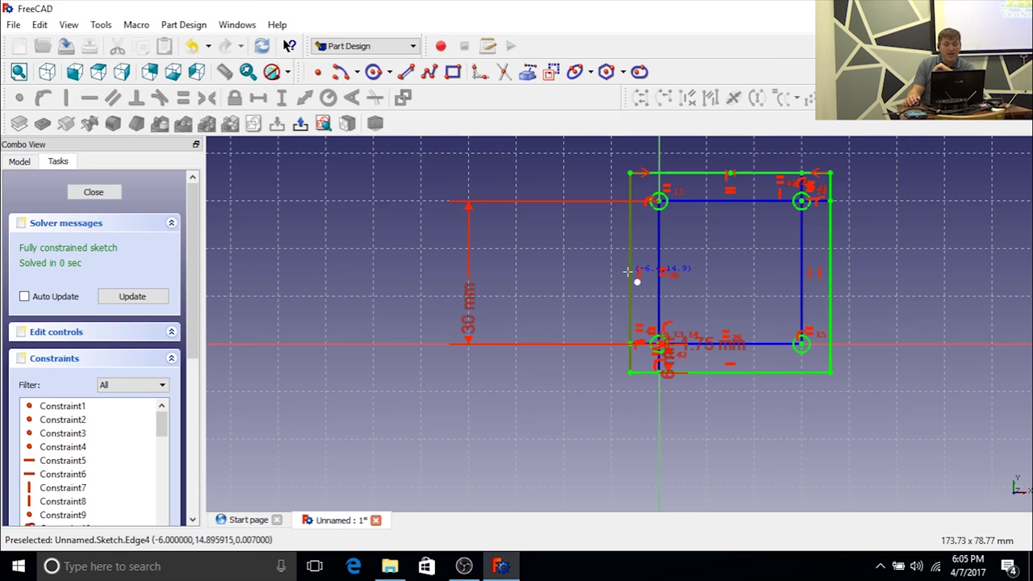
{"action": "left_click", "coordinate": [628, 273]}
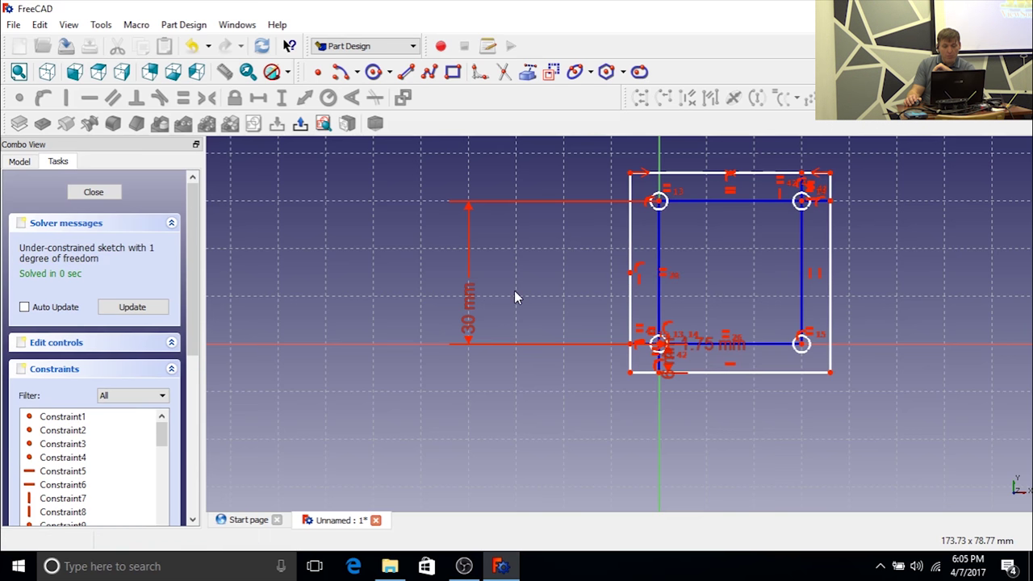
{"action": "left_click", "coordinate": [630, 234]}
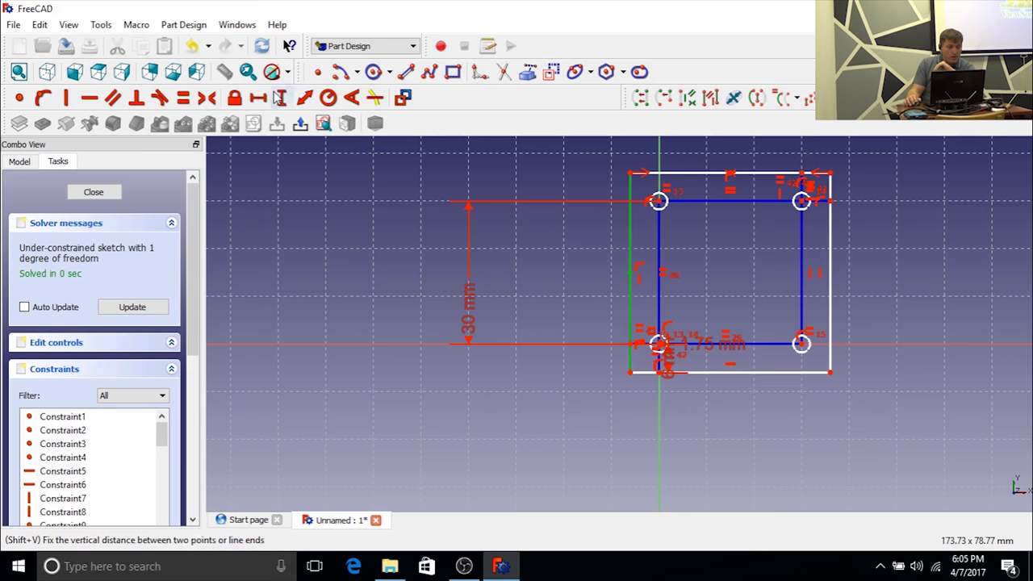
{"action": "left_click", "coordinate": [204, 97]}
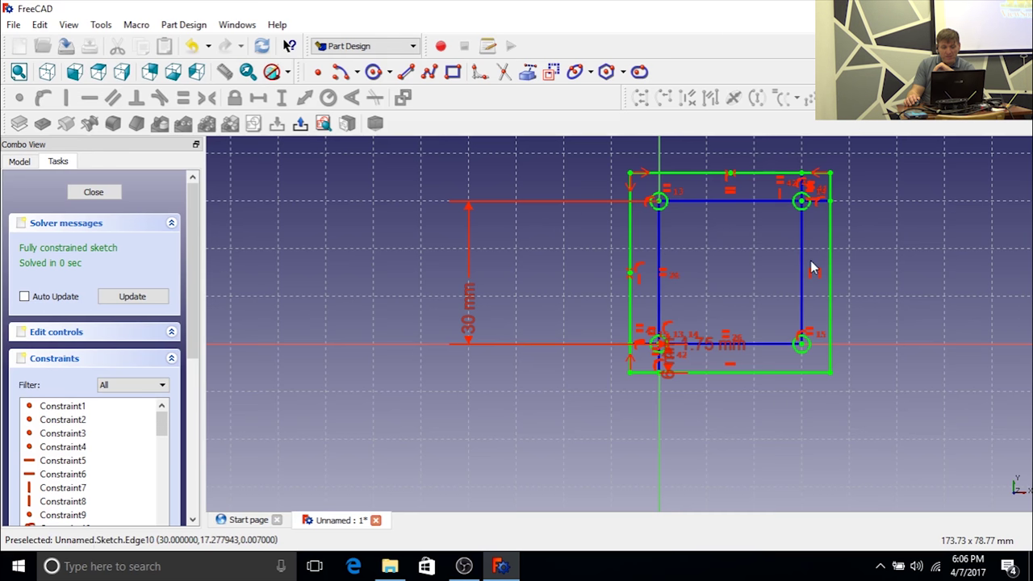
Step: Draw horizontal and vertical construction centrelines, each about 42 mm long, from the left and upper edge midpoints to the opposite plate edges
{"action": "left_click", "coordinate": [405, 71]}
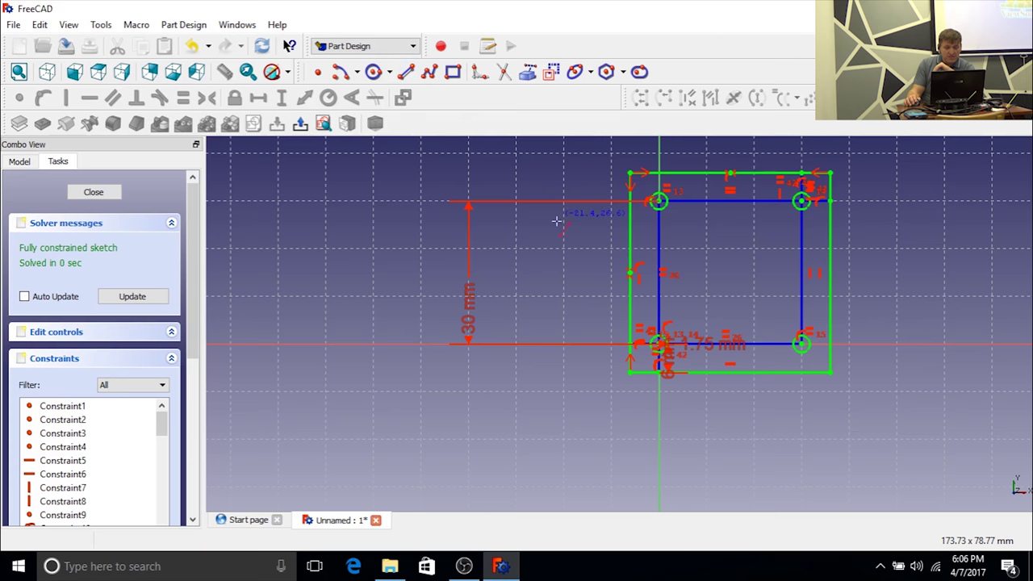
{"action": "left_click", "coordinate": [632, 275]}
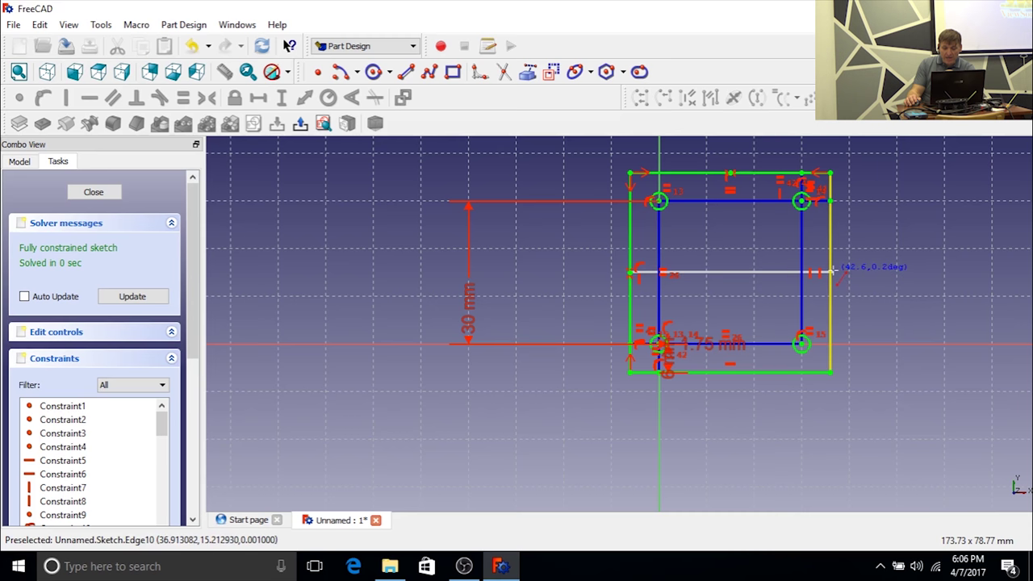
{"action": "left_click", "coordinate": [831, 271]}
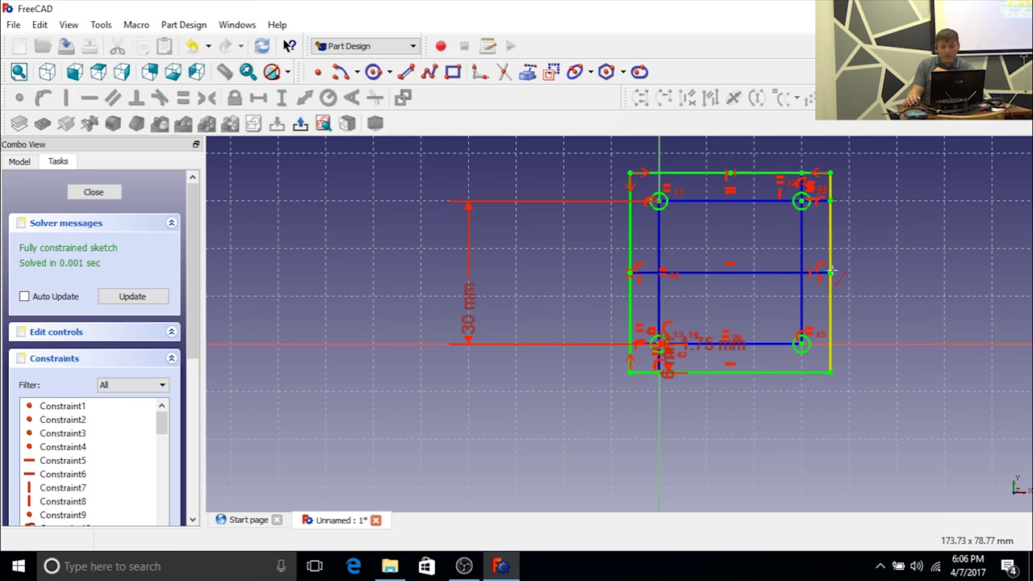
{"action": "left_click", "coordinate": [730, 172]}
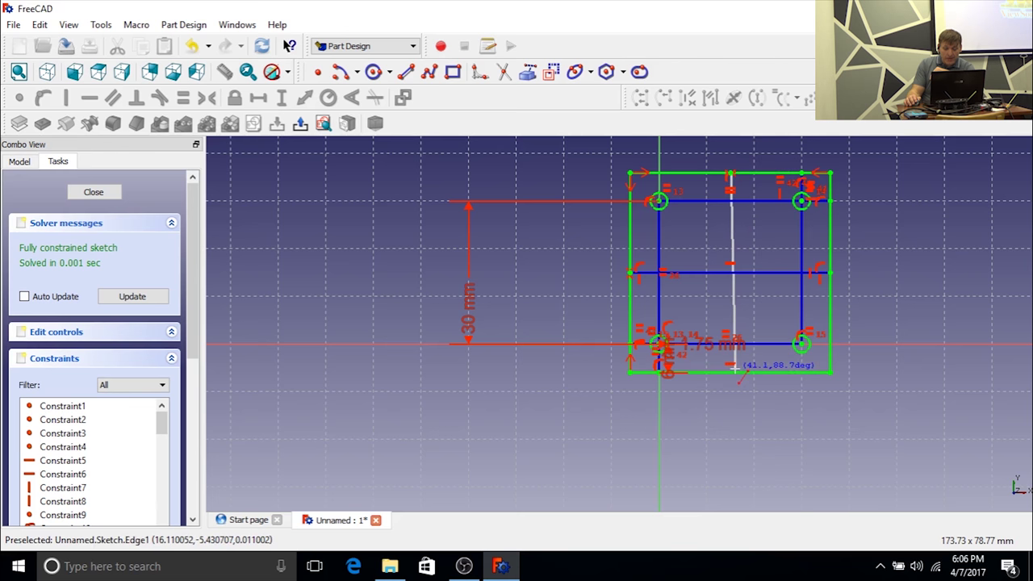
{"action": "left_click", "coordinate": [731, 372]}
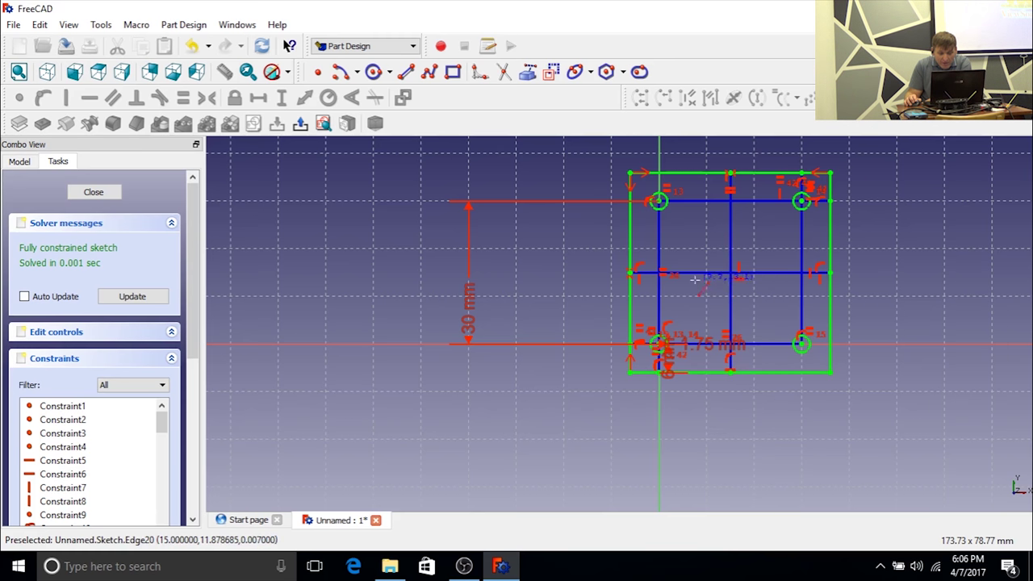
Step: Place a point on the horizontal centreline and constrain it onto the vertical centreline to mark the plate's centre
{"action": "scroll", "coordinate": [724, 290], "scroll_direction": "up", "scroll_amount": 5}
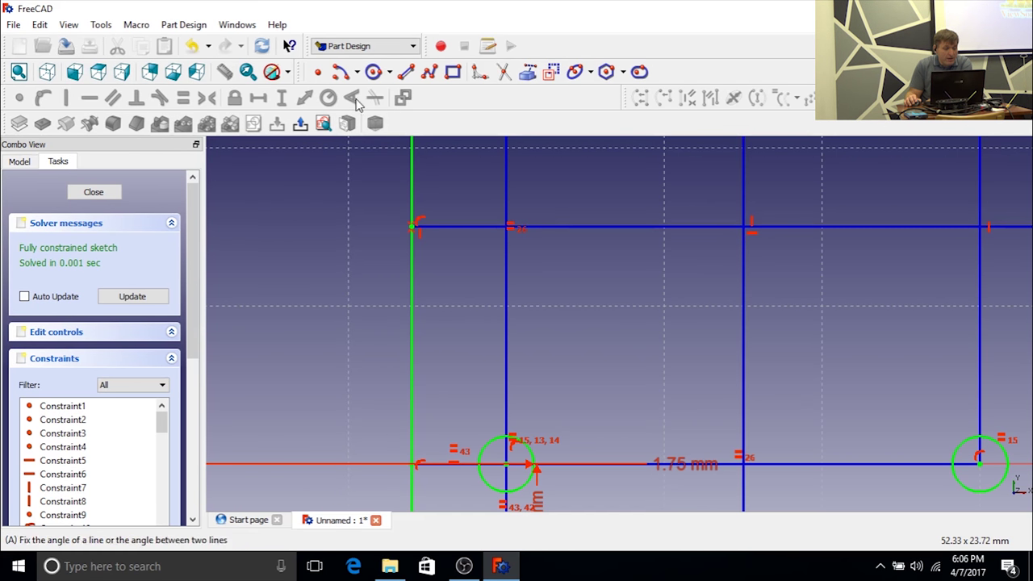
{"action": "left_click", "coordinate": [316, 74]}
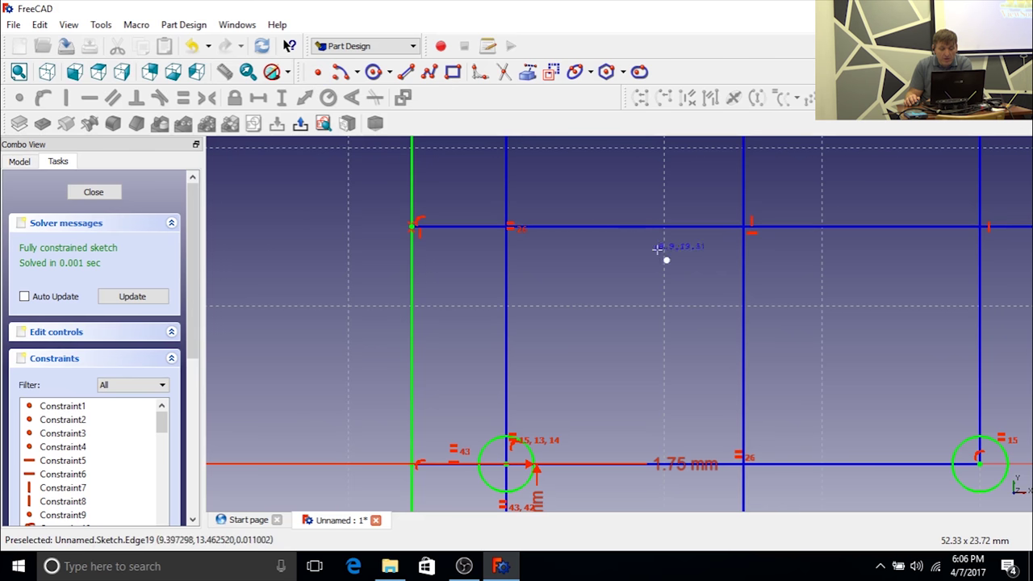
{"action": "left_click", "coordinate": [680, 227]}
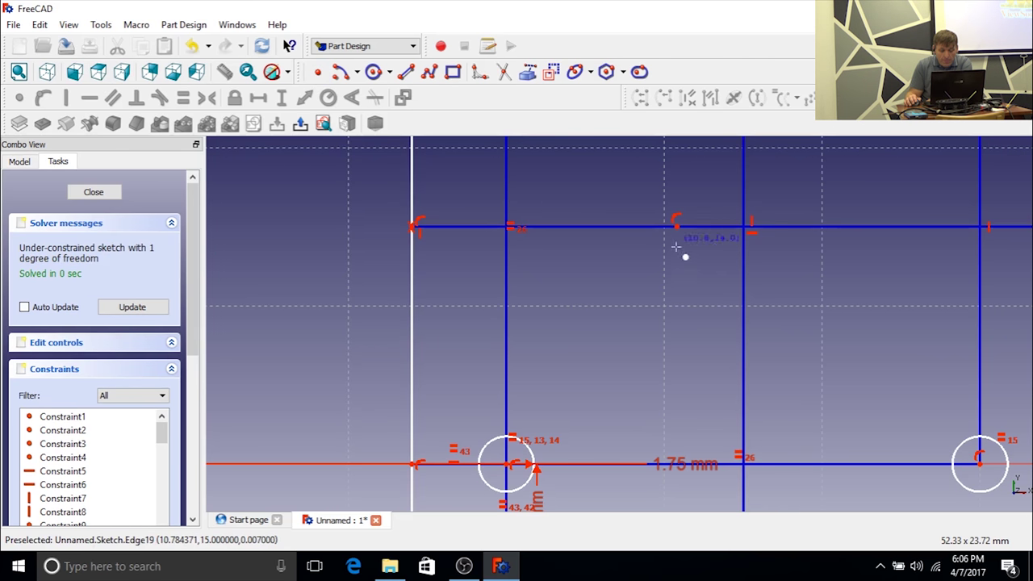
{"action": "left_click", "coordinate": [676, 226]}
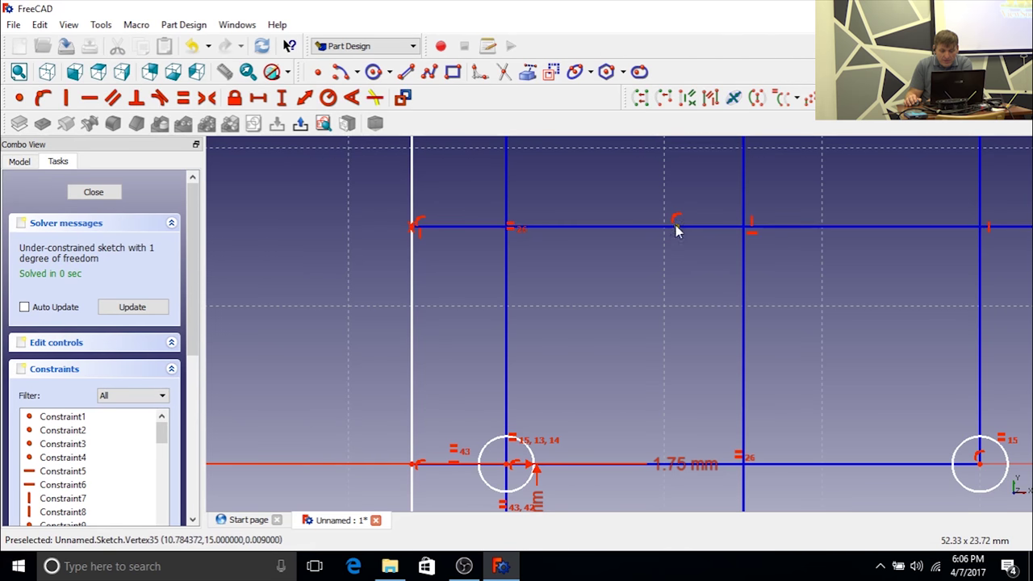
{"action": "left_click", "coordinate": [743, 291]}
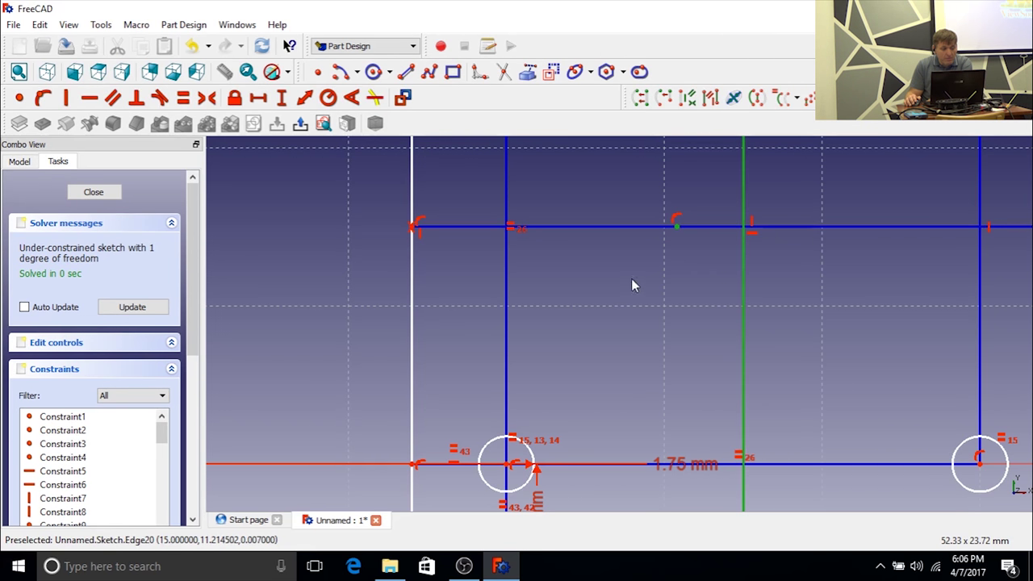
{"action": "left_click", "coordinate": [44, 98]}
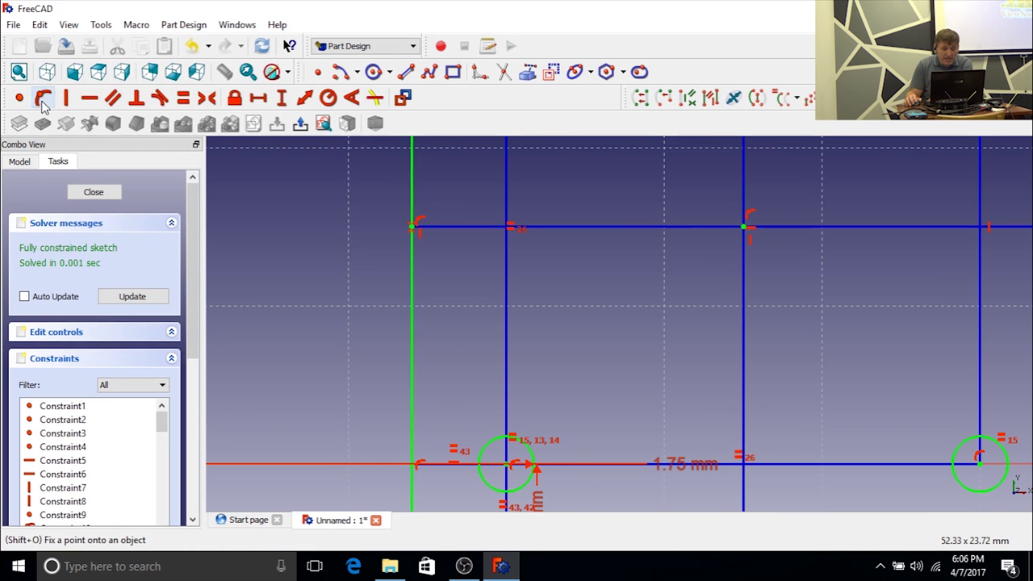
Step: Set the vertical distance between the two left-hand hole centres to 60 mm
{"action": "scroll", "coordinate": [643, 274], "scroll_direction": "down", "scroll_amount": 8}
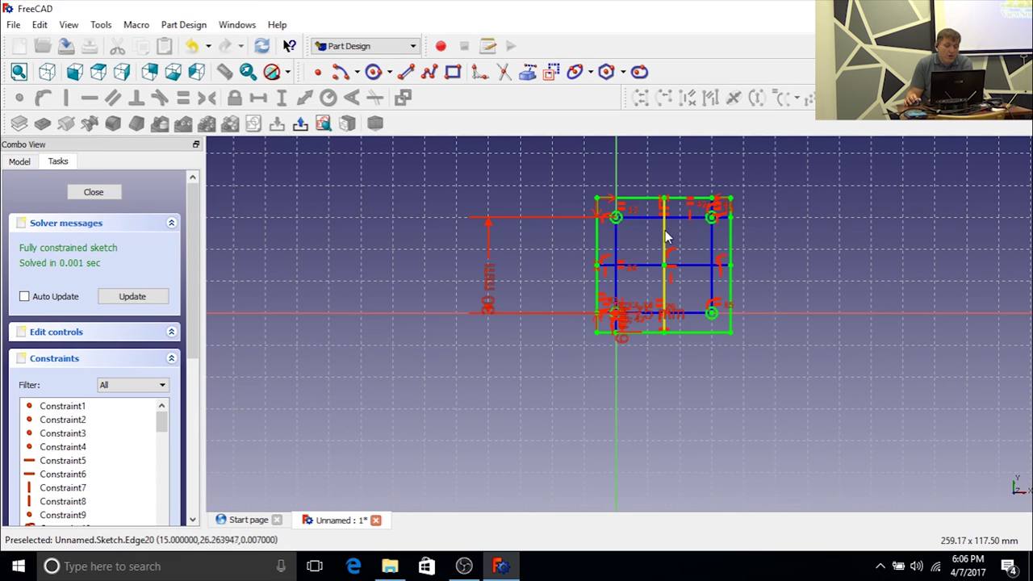
{"action": "scroll", "coordinate": [664, 247], "scroll_direction": "up", "scroll_amount": 3}
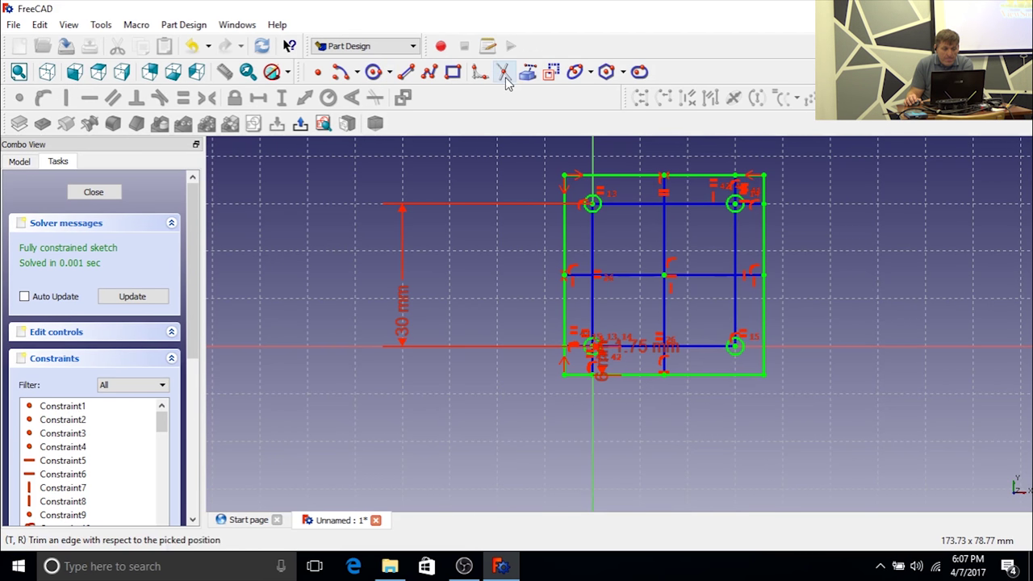
{"action": "double_click", "coordinate": [404, 327]}
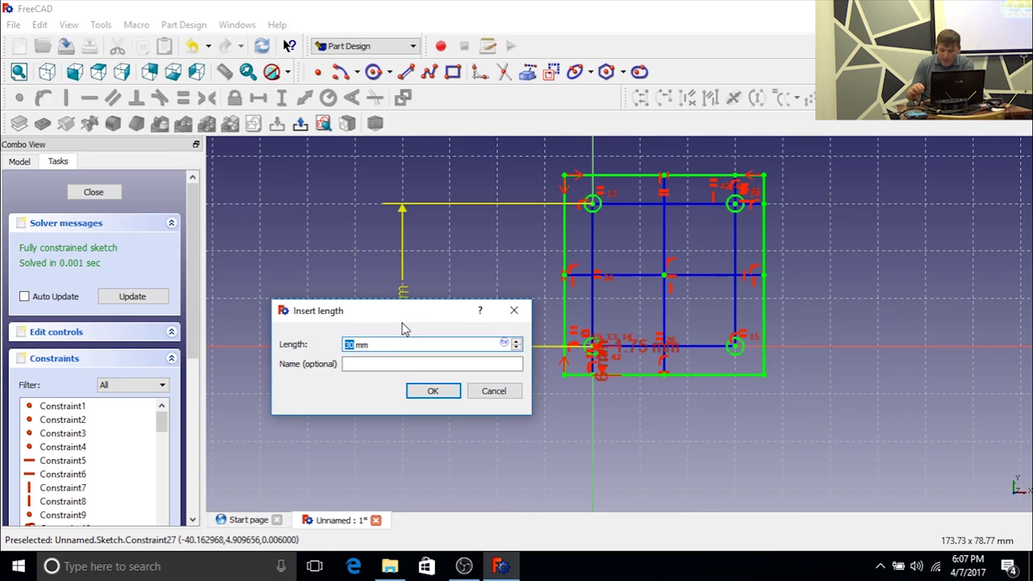
{"action": "type", "text": "60"}
{"action": "key", "text": "Return"}
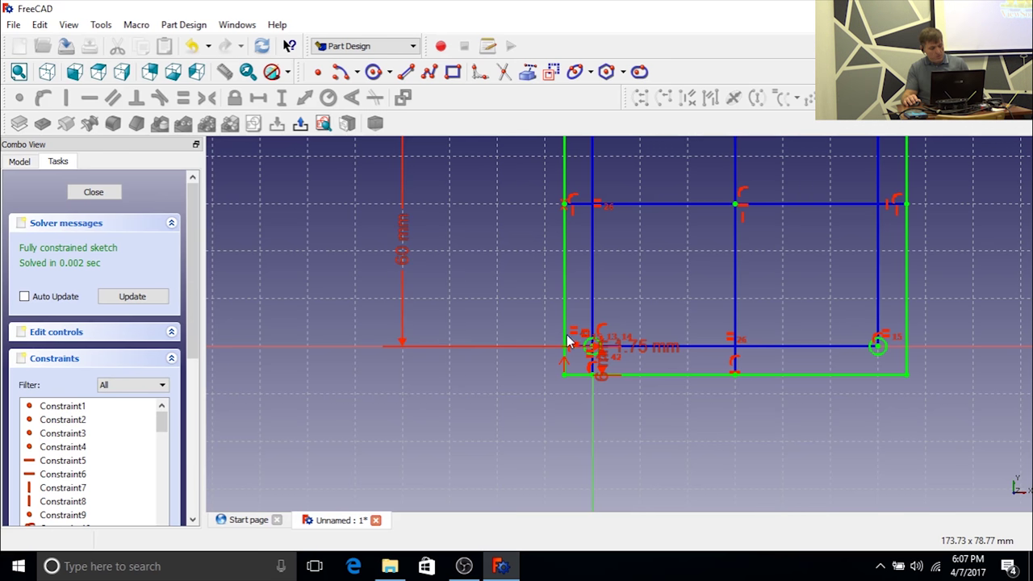
Step: Reposition the 6 mm edge offset dimension outside the plate, below the 60 mm dimension, and set it to 10 mm
{"action": "scroll", "coordinate": [701, 310], "scroll_direction": "down", "scroll_amount": 4}
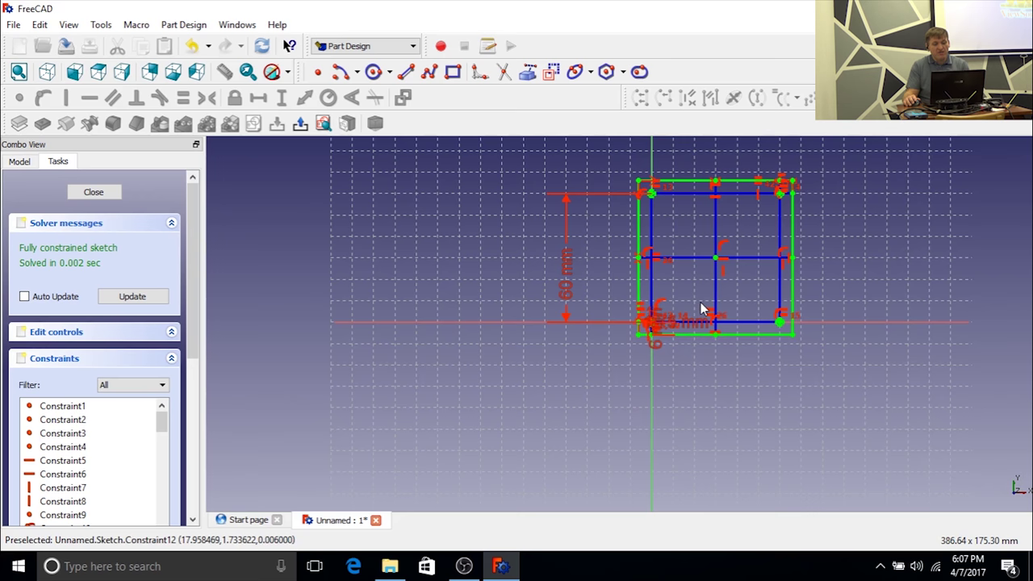
{"action": "scroll", "coordinate": [657, 323], "scroll_direction": "up", "scroll_amount": 5}
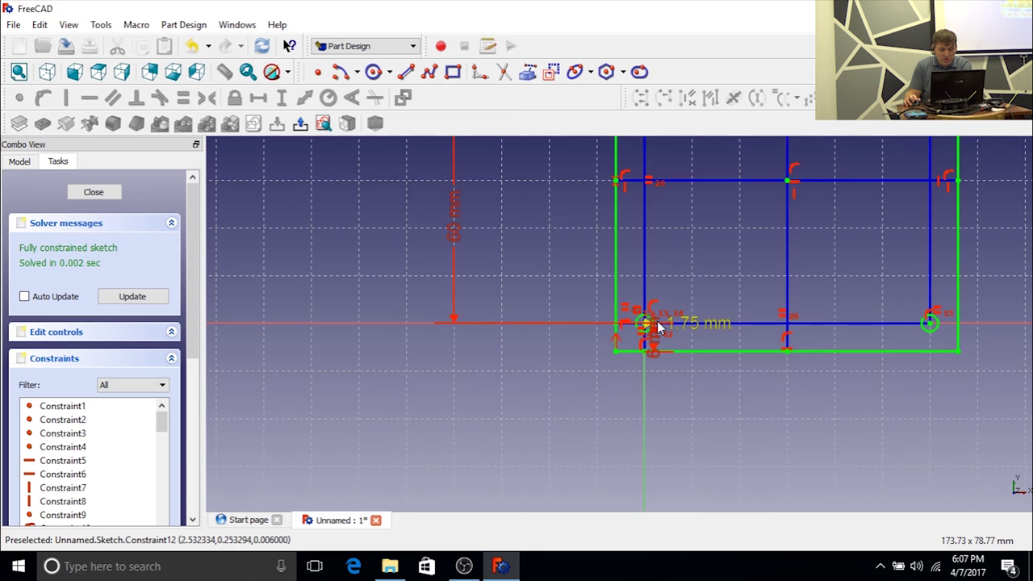
{"action": "scroll", "coordinate": [657, 322], "scroll_direction": "down", "scroll_amount": 3}
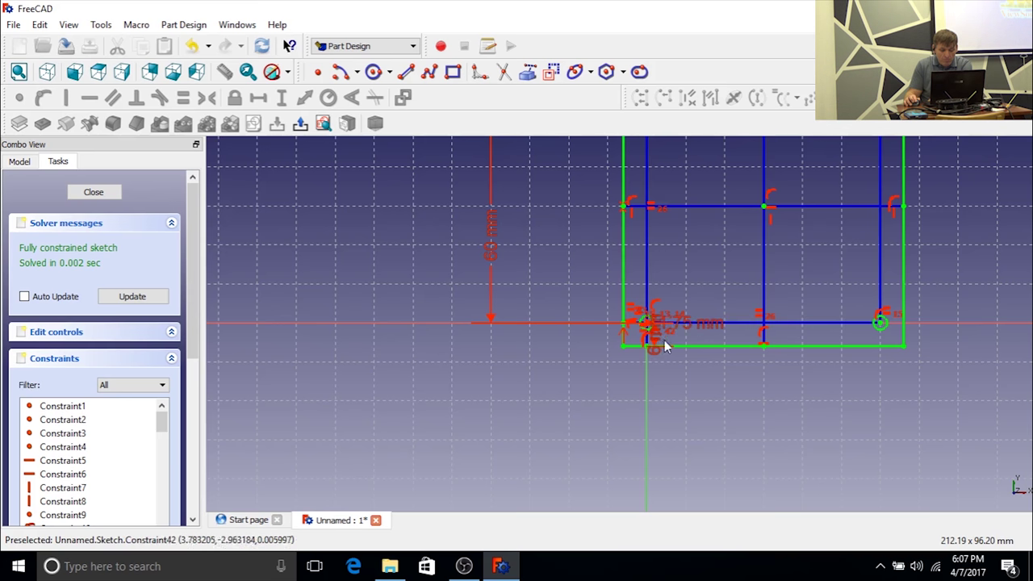
{"action": "scroll", "coordinate": [662, 334], "scroll_direction": "up", "scroll_amount": 2}
{"action": "left_click_drag", "start_coordinate": [646, 337], "coordinate": [352, 414]}
{"action": "scroll", "coordinate": [352, 410], "scroll_direction": "down", "scroll_amount": 4}
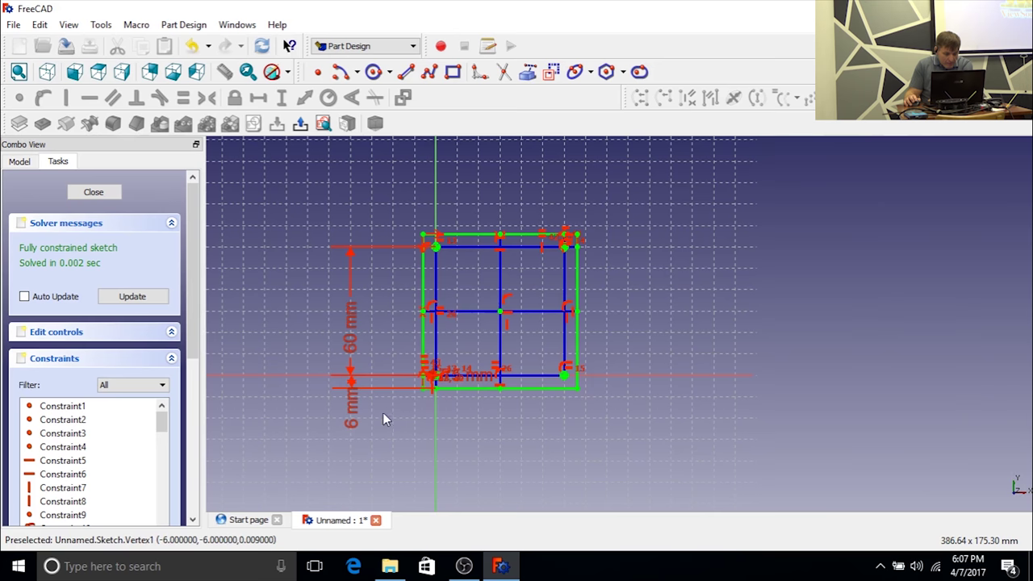
{"action": "double_click", "coordinate": [354, 422]}
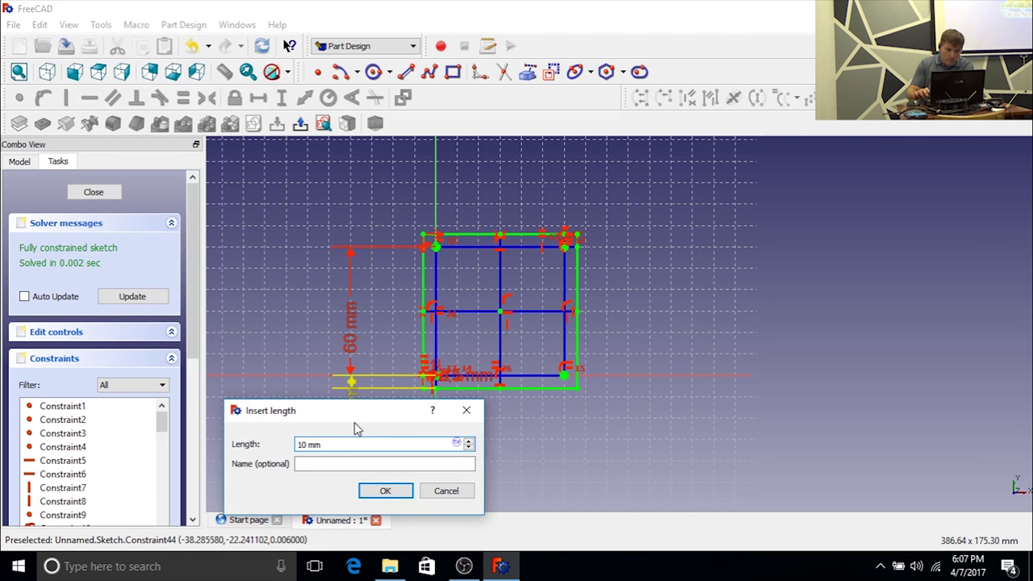
{"action": "type", "text": "10"}
{"action": "key", "text": "Return"}
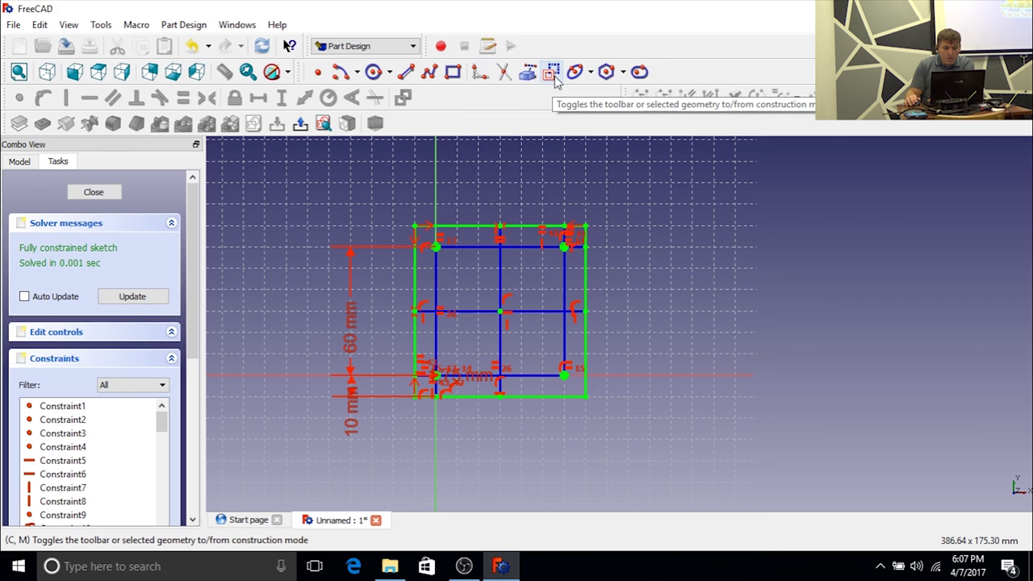
Step: Draw a circle with a radius of about 21 mm centred on the plate's centre point
{"action": "left_click", "coordinate": [374, 72]}
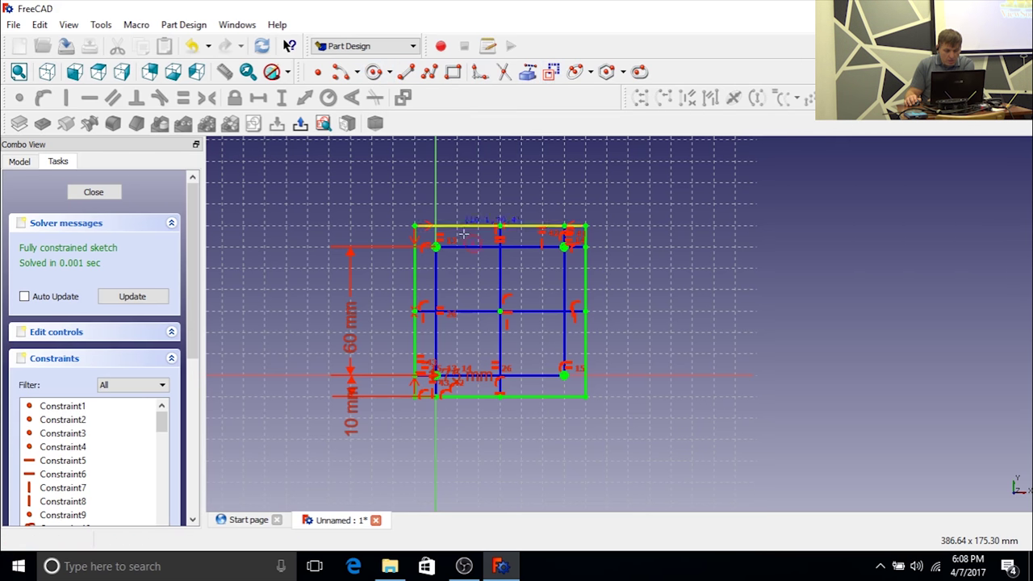
{"action": "left_click", "coordinate": [500, 311]}
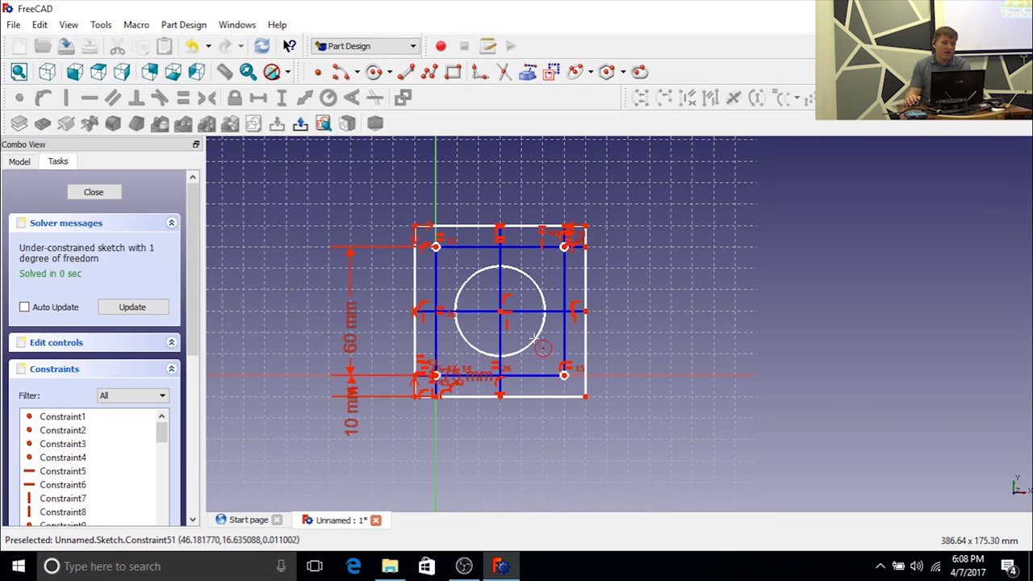
Step: Try to constrain the centre circle's radius to 1 mm
{"action": "left_click", "coordinate": [540, 292]}
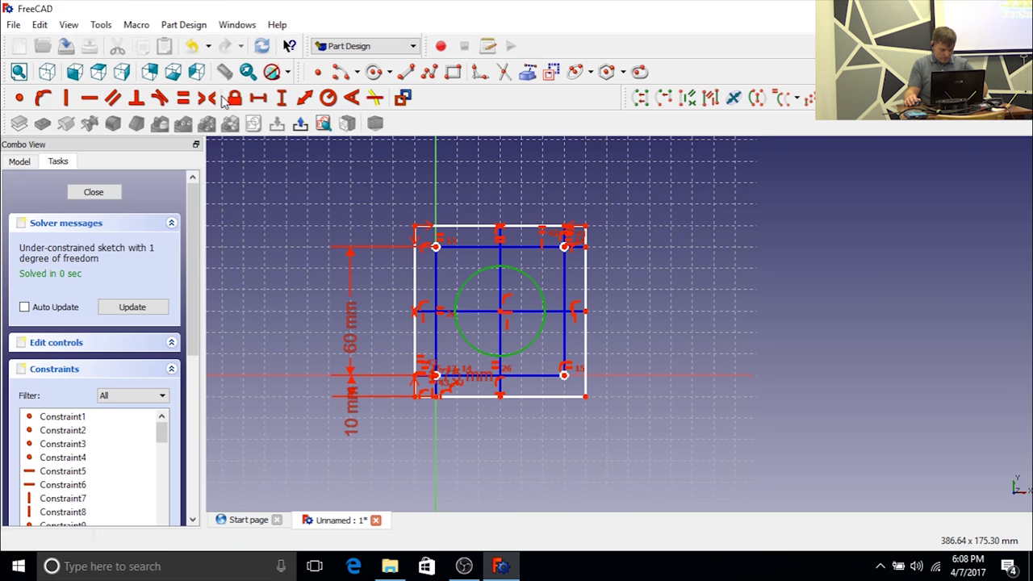
{"action": "left_click", "coordinate": [327, 98]}
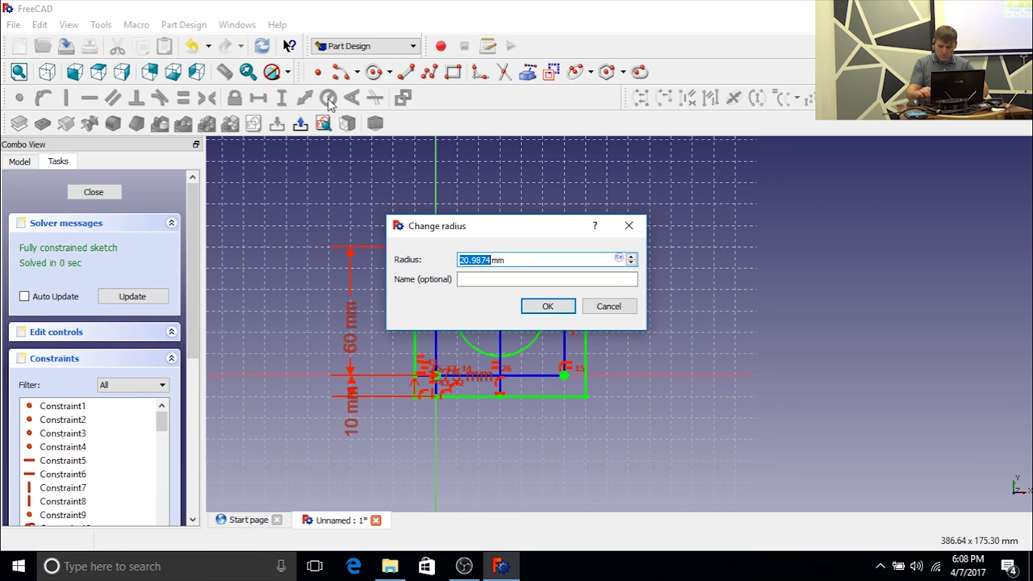
{"action": "type", "text": "2"}
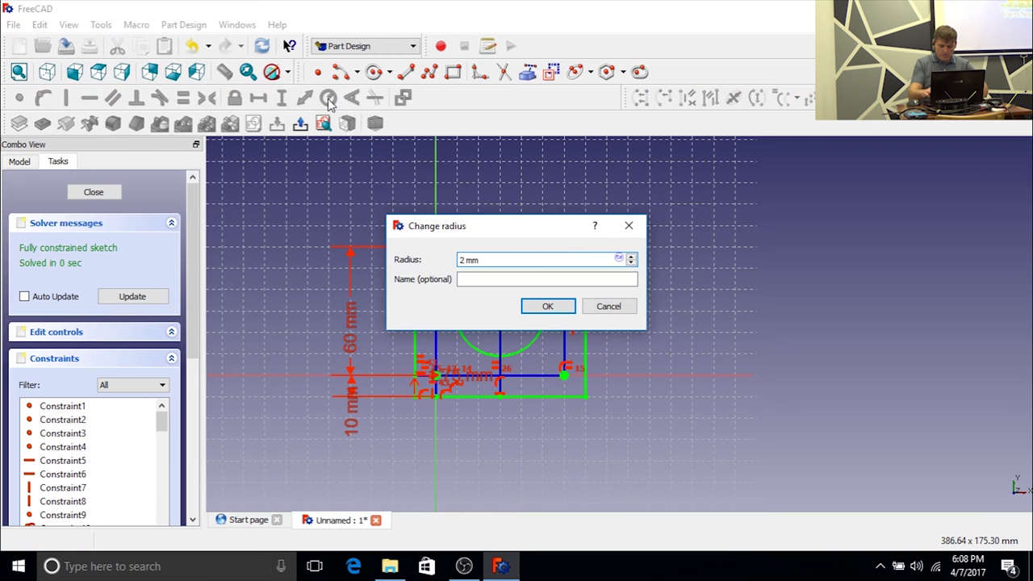
{"action": "key", "text": "Return"}
{"action": "key", "text": "1"}
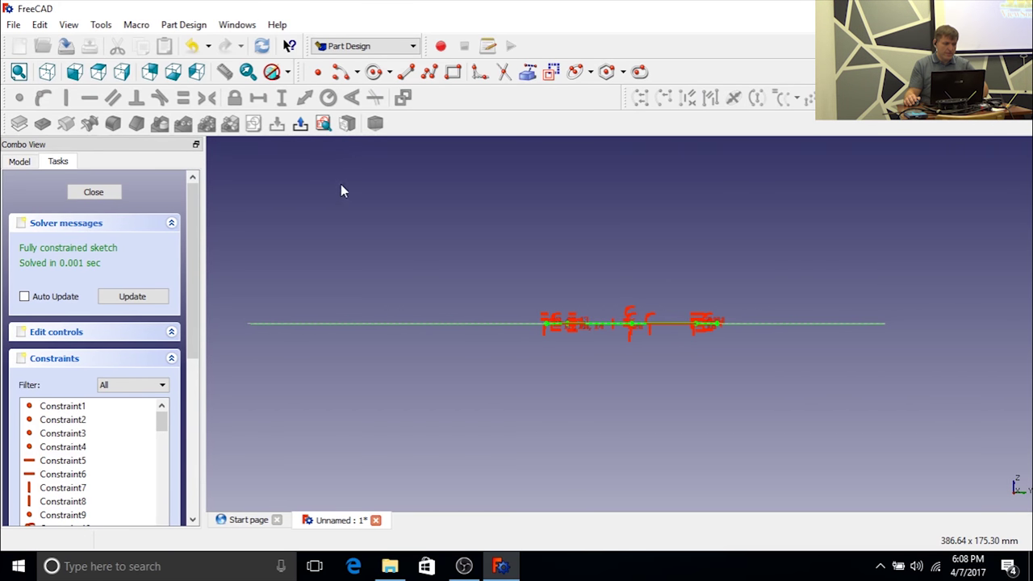
Step: Return the sketch to the top view and undo the centre circle's radius constraint
{"action": "left_click", "coordinate": [96, 73]}
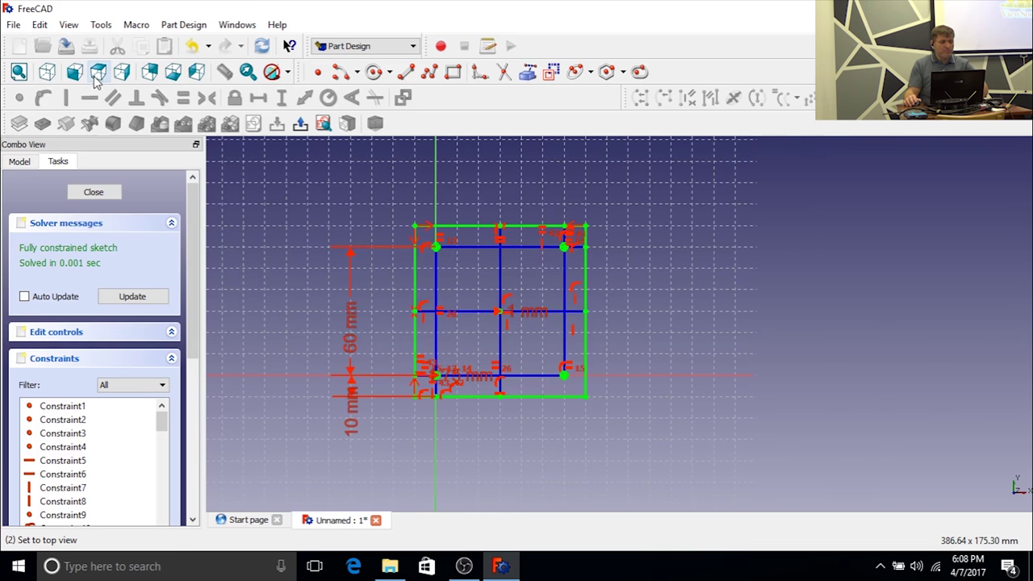
{"action": "left_click", "coordinate": [121, 72]}
{"action": "left_click", "coordinate": [74, 73]}
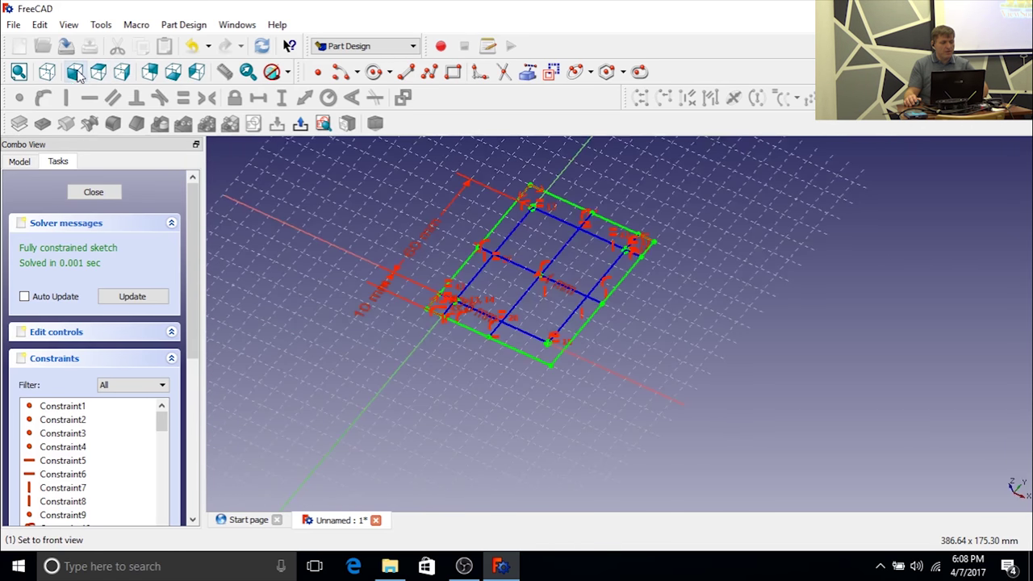
{"action": "left_click", "coordinate": [47, 73]}
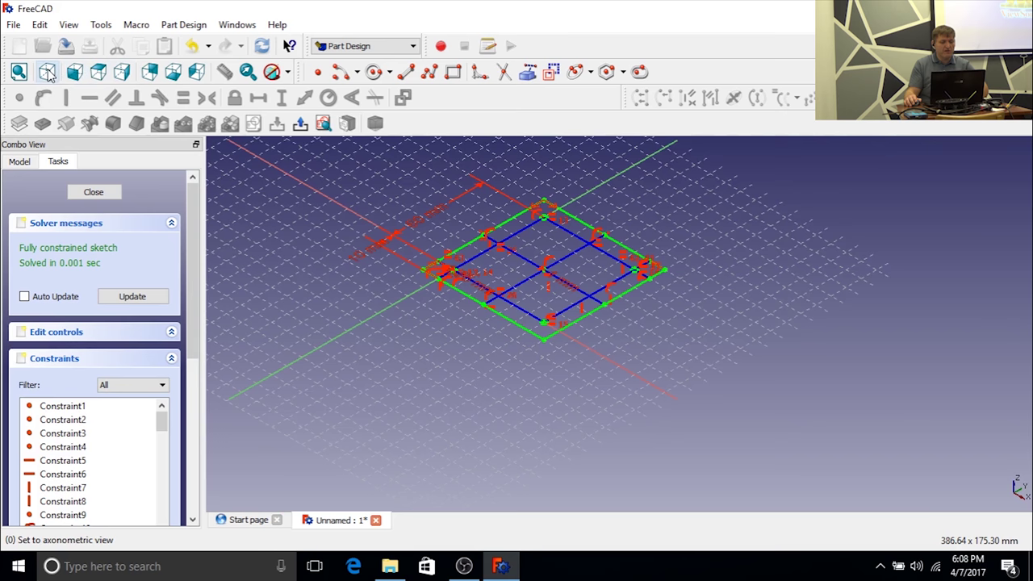
{"action": "left_click", "coordinate": [98, 72]}
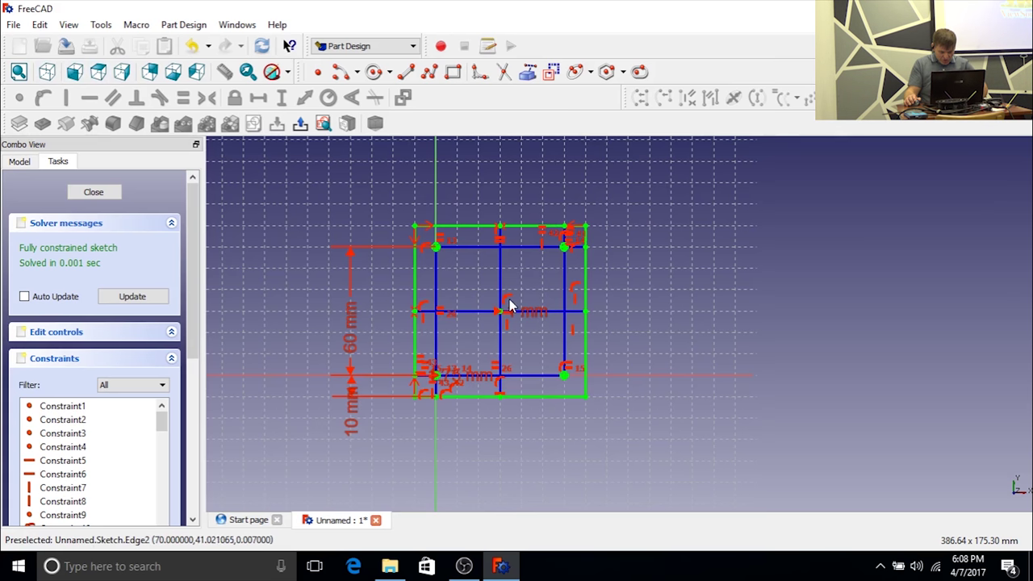
{"action": "scroll", "coordinate": [484, 313], "scroll_direction": "up", "scroll_amount": 2}
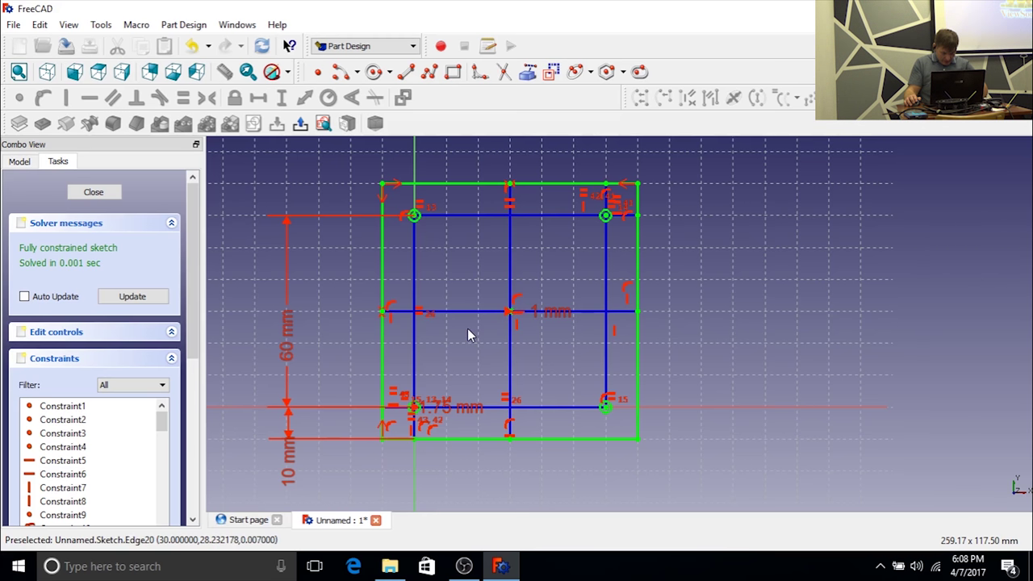
{"action": "left_click", "coordinate": [38, 25]}
{"action": "left_click", "coordinate": [46, 40]}
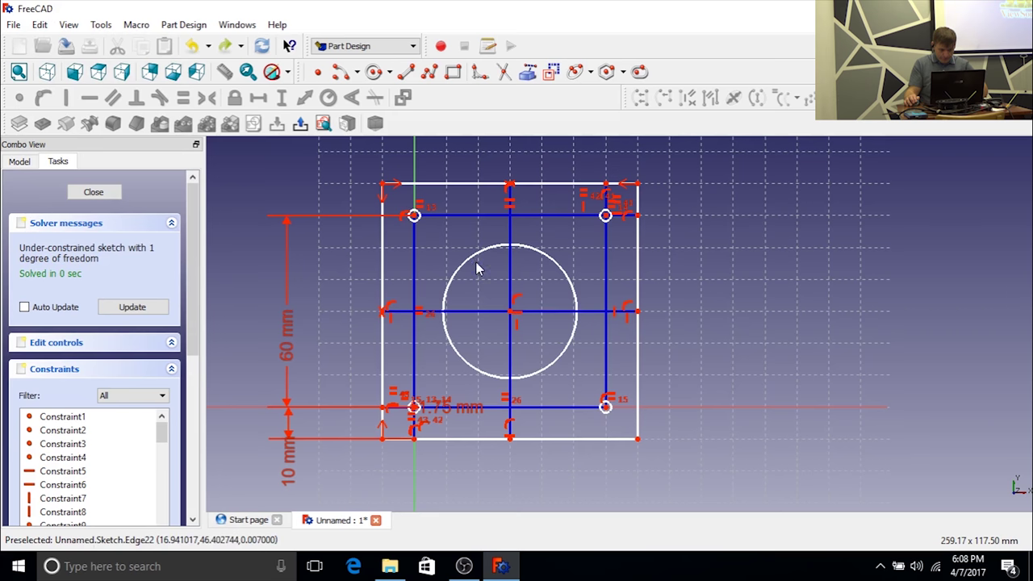
Step: Constrain the centre circle's radius to 13 mm
{"action": "left_click", "coordinate": [469, 258]}
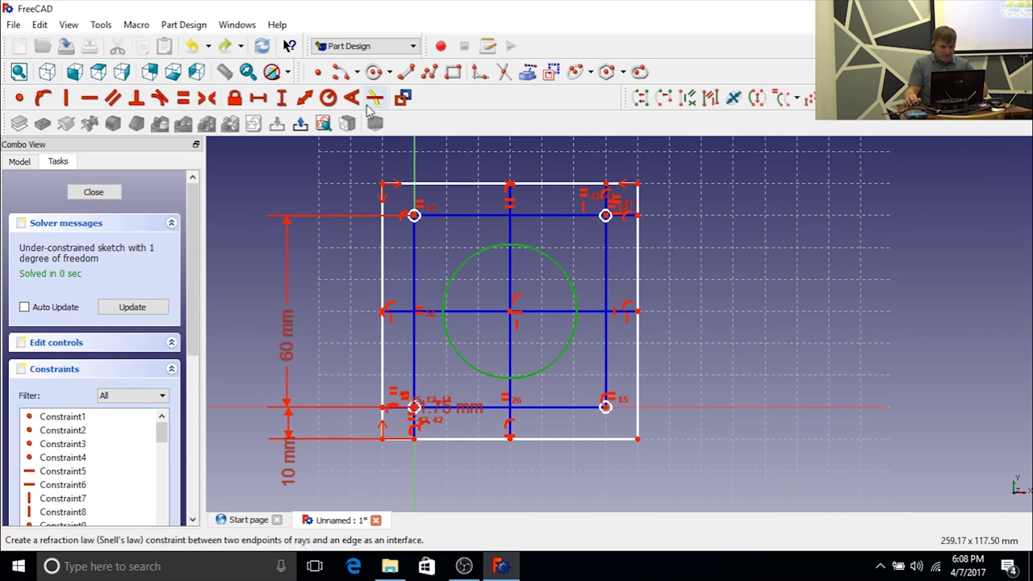
{"action": "left_click", "coordinate": [328, 98]}
{"action": "type", "text": "13"}
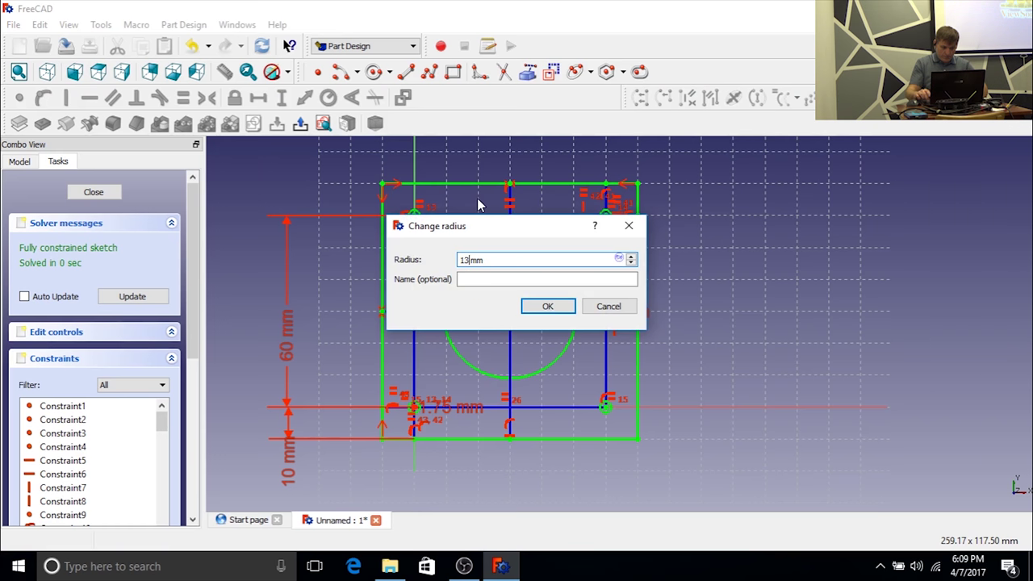
{"action": "key", "text": "Return"}
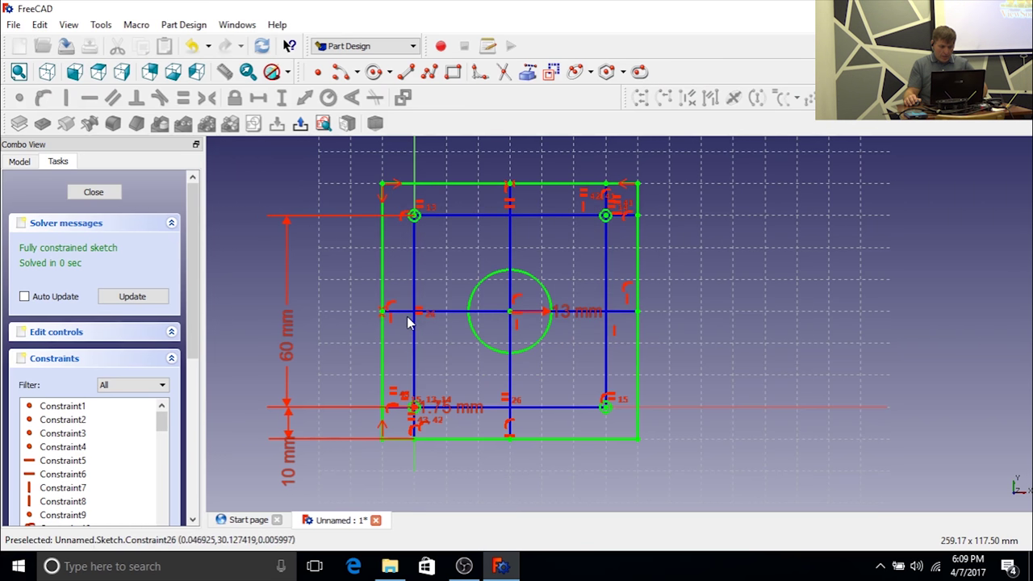
Step: Set the vertical hole spacing to 31 mm
{"action": "double_click", "coordinate": [288, 353]}
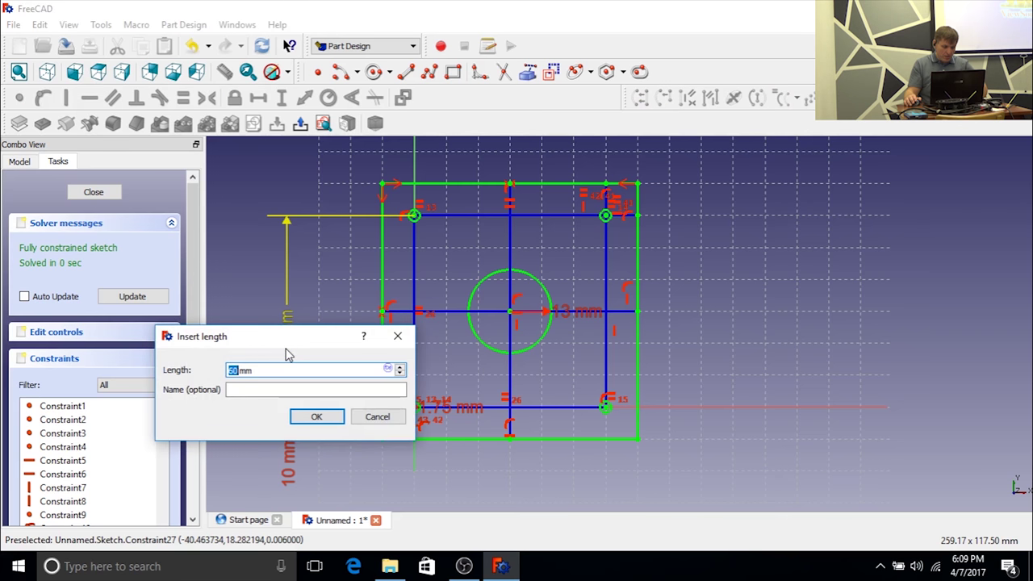
{"action": "type", "text": "31"}
{"action": "key", "text": "Return"}
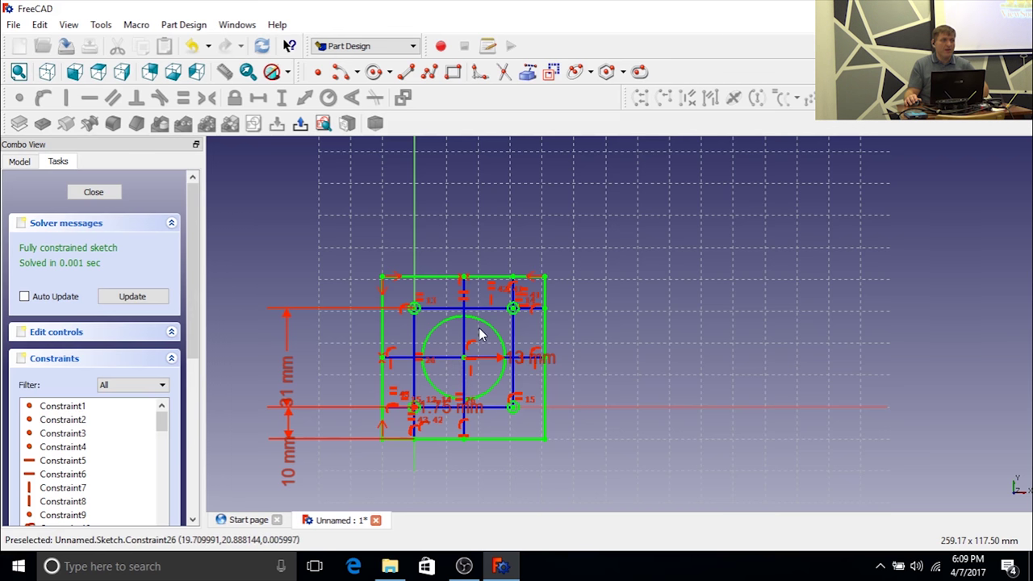
Step: Finish editing the plate sketch and select it in the model tree
{"action": "scroll", "coordinate": [479, 368], "scroll_direction": "up", "scroll_amount": 3}
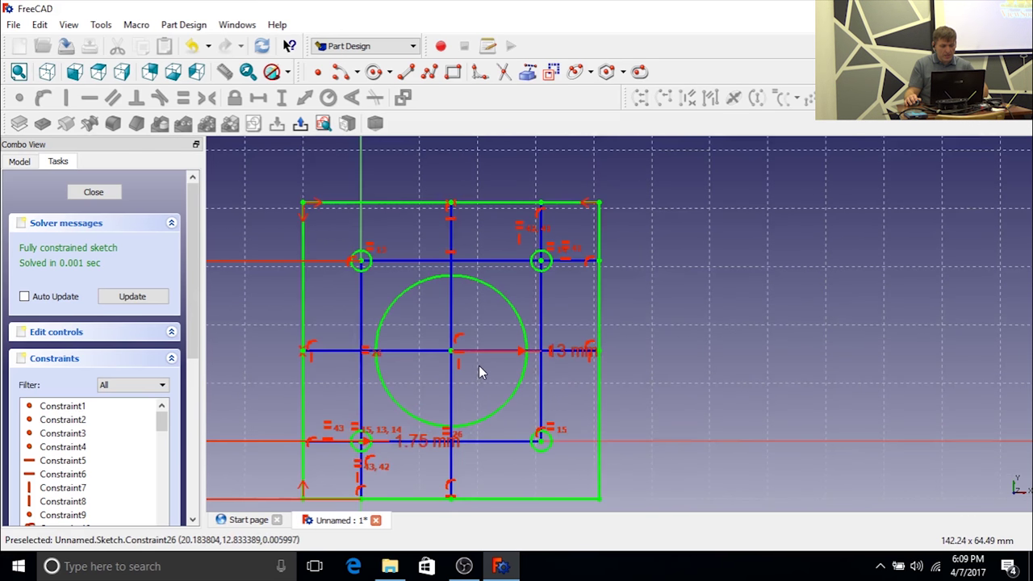
{"action": "scroll", "coordinate": [479, 367], "scroll_direction": "up", "scroll_amount": 1}
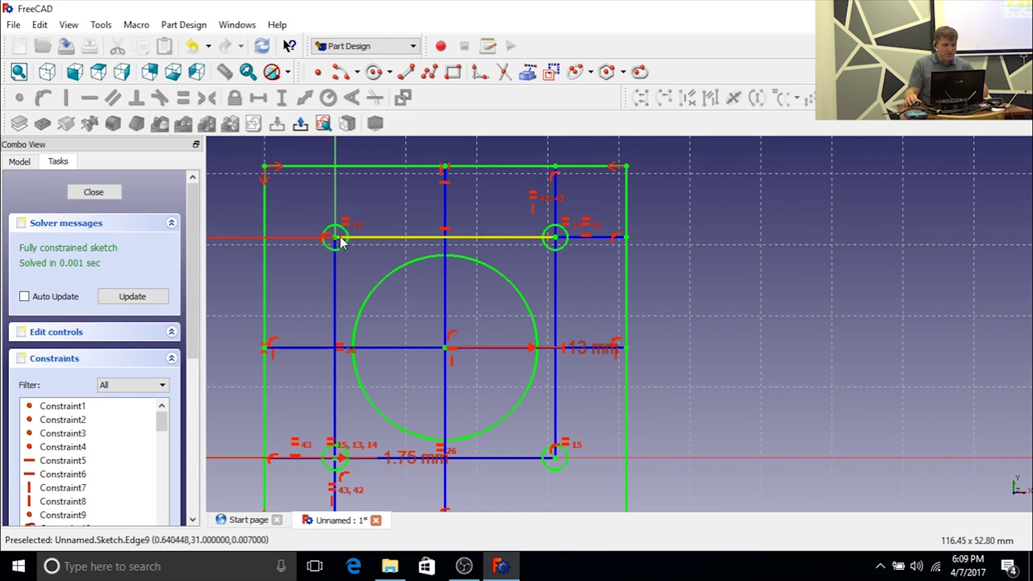
{"action": "left_click", "coordinate": [394, 278]}
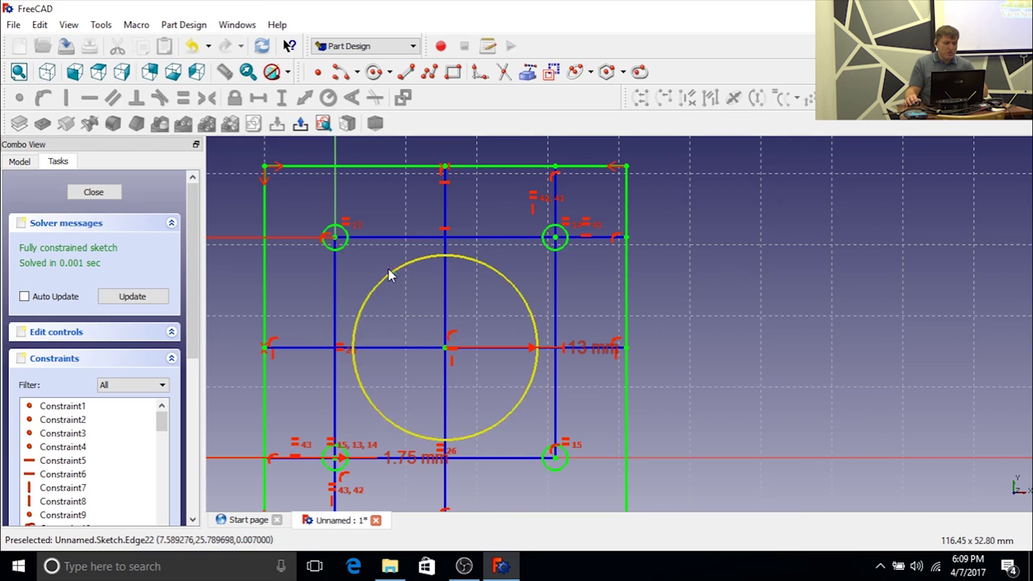
{"action": "scroll", "coordinate": [396, 291], "scroll_direction": "down", "scroll_amount": 5}
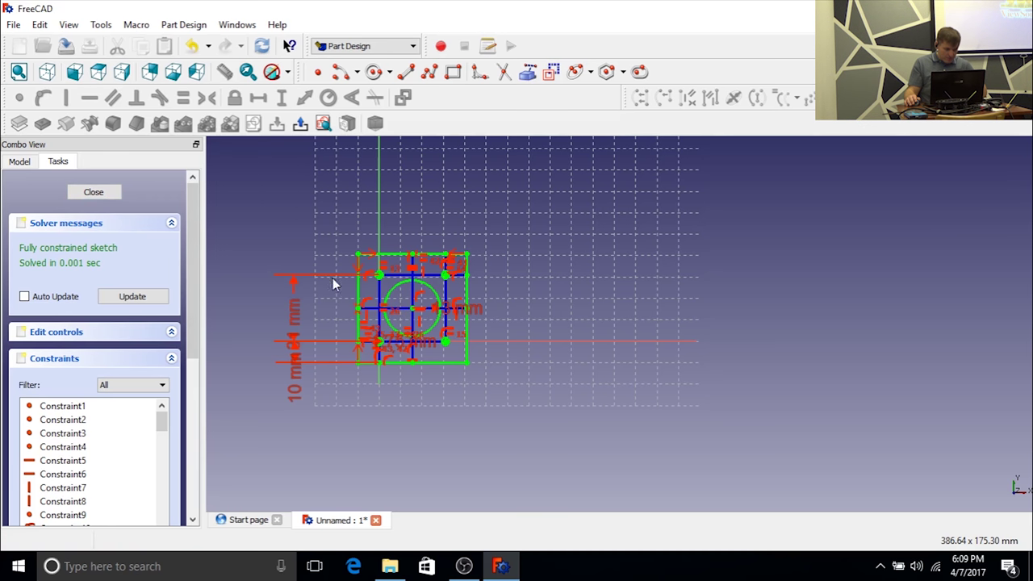
{"action": "scroll", "coordinate": [349, 285], "scroll_direction": "up", "scroll_amount": 5}
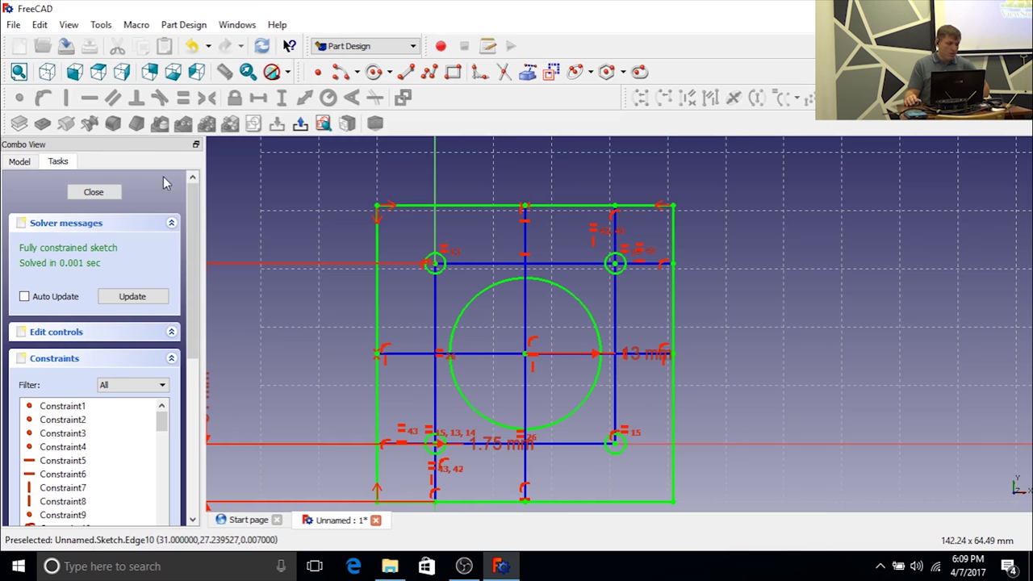
{"action": "left_click", "coordinate": [94, 193]}
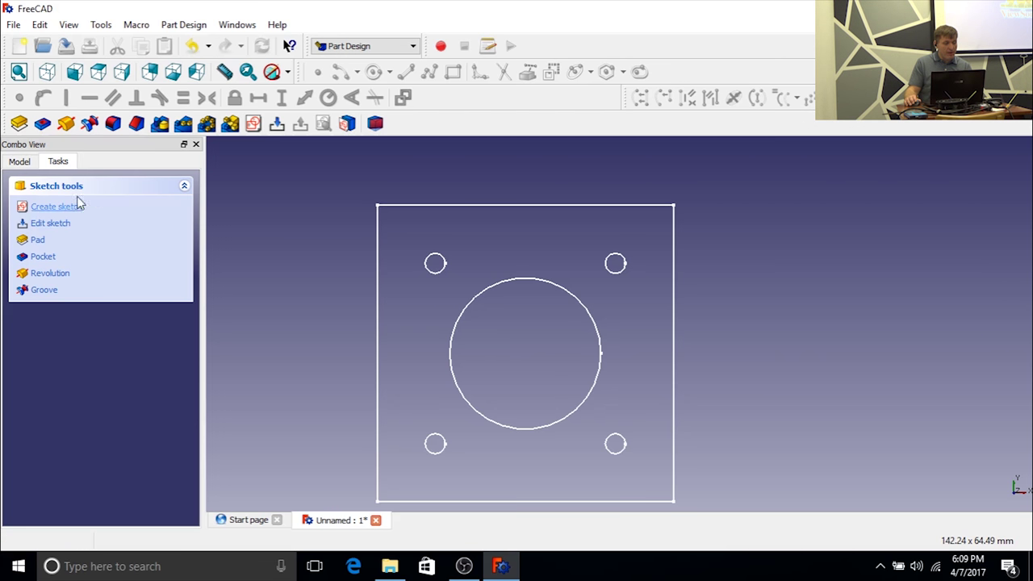
{"action": "left_click", "coordinate": [29, 162]}
{"action": "left_click", "coordinate": [66, 222]}
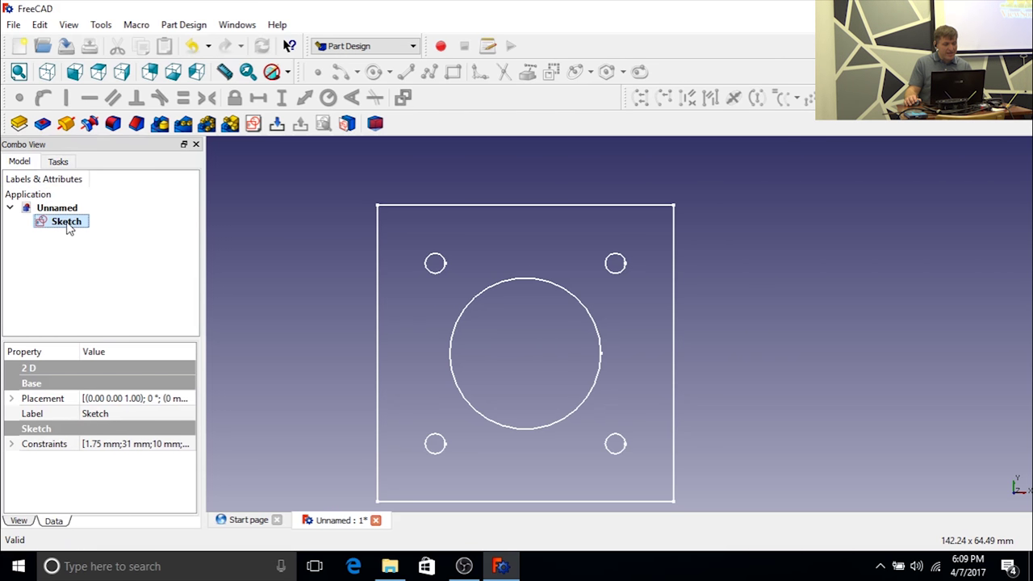
{"action": "left_click", "coordinate": [14, 25]}
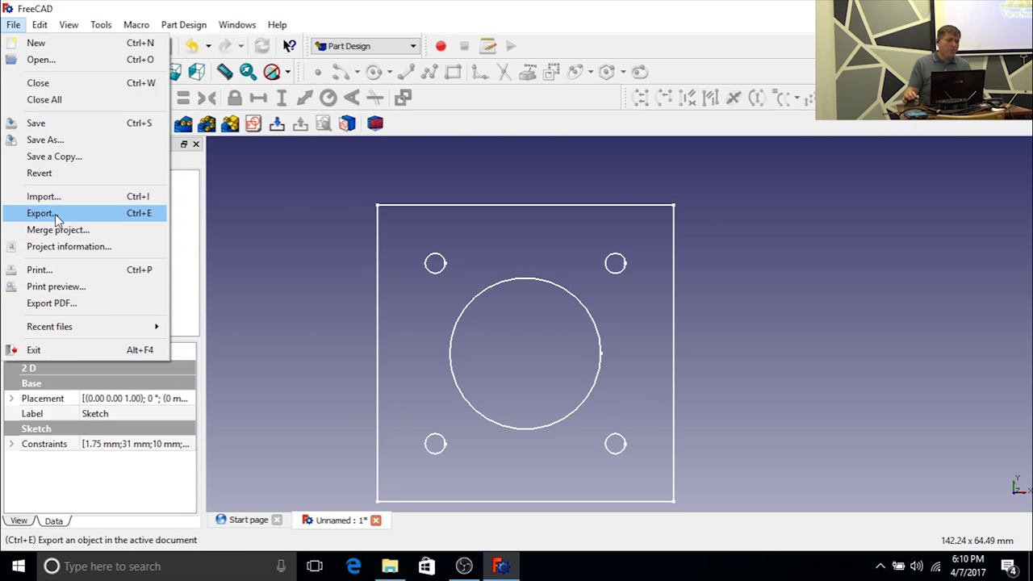
{"action": "left_click", "coordinate": [278, 250]}
{"action": "left_click", "coordinate": [282, 248]}
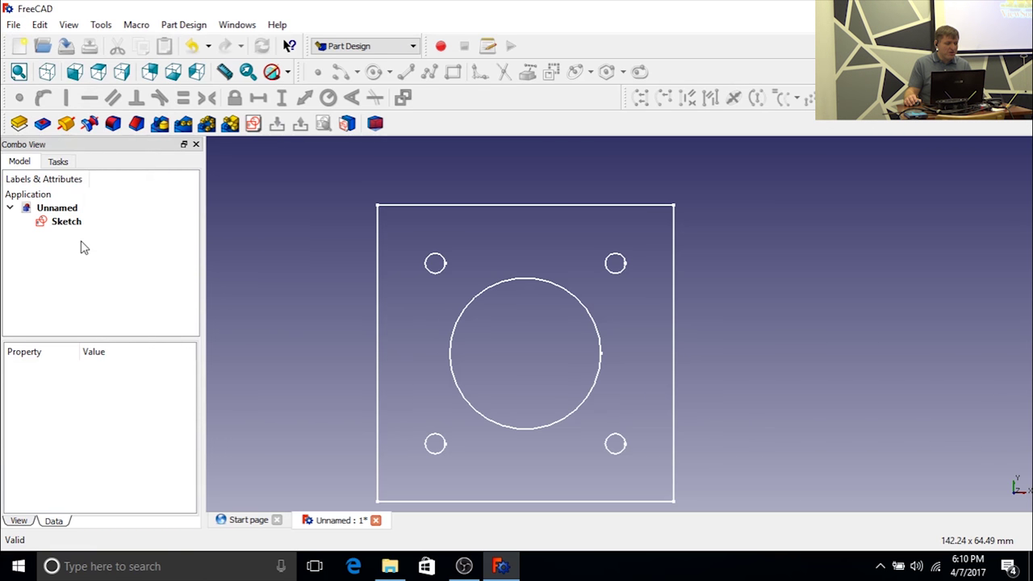
{"action": "left_click", "coordinate": [137, 246]}
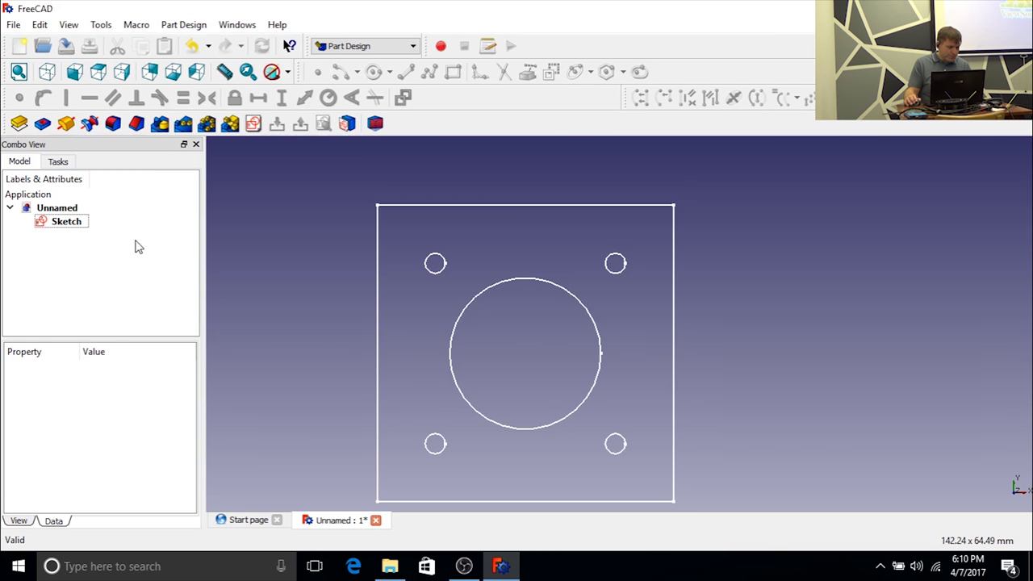
Step: Pad the plate sketch to a length of 25 mm
{"action": "left_click", "coordinate": [73, 222]}
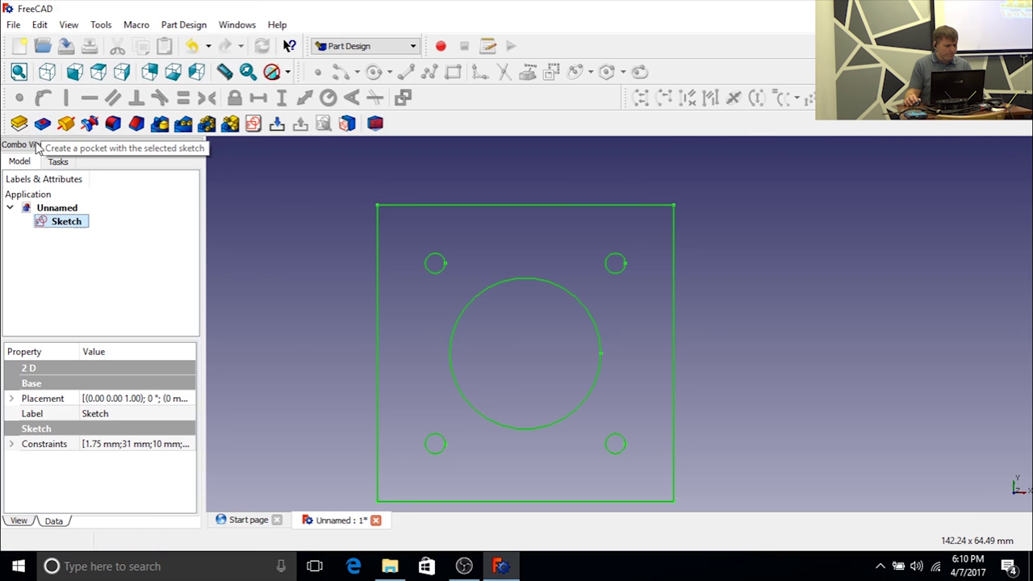
{"action": "left_click", "coordinate": [20, 123]}
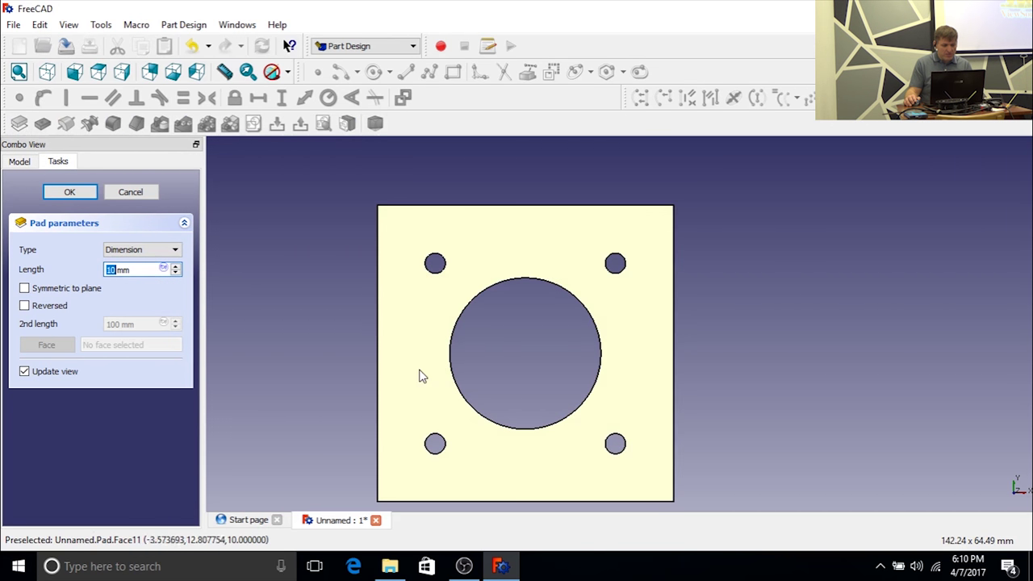
{"action": "middle_click_drag", "start_coordinate": [445, 360], "coordinate": [595, 288]}
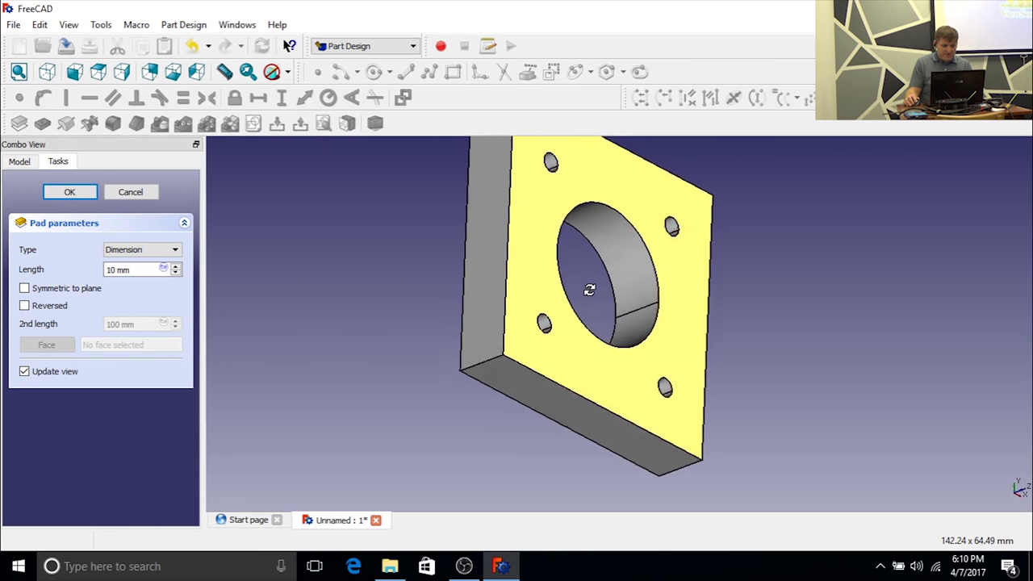
{"action": "left_click", "coordinate": [117, 270]}
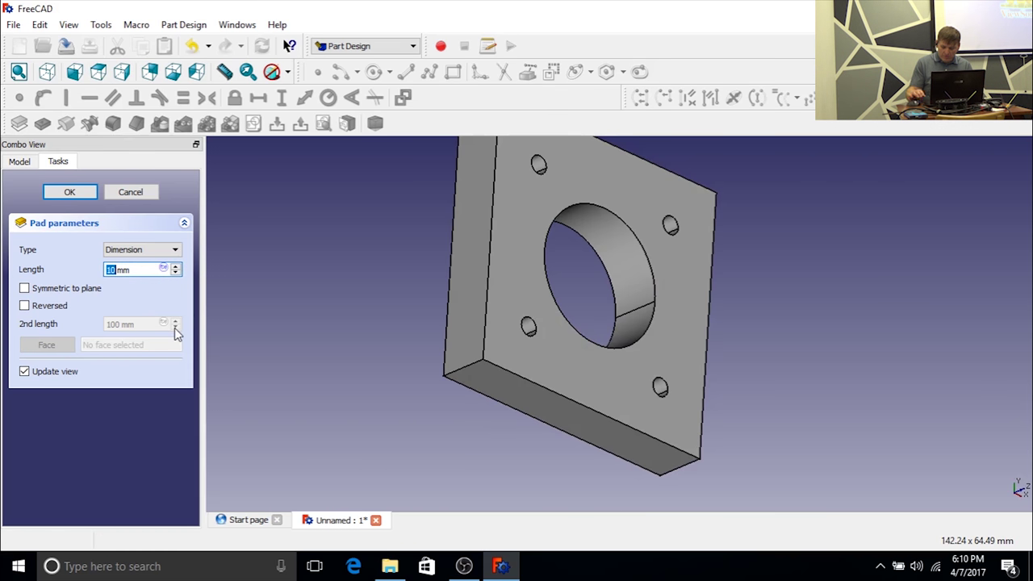
{"action": "type", "text": "20"}
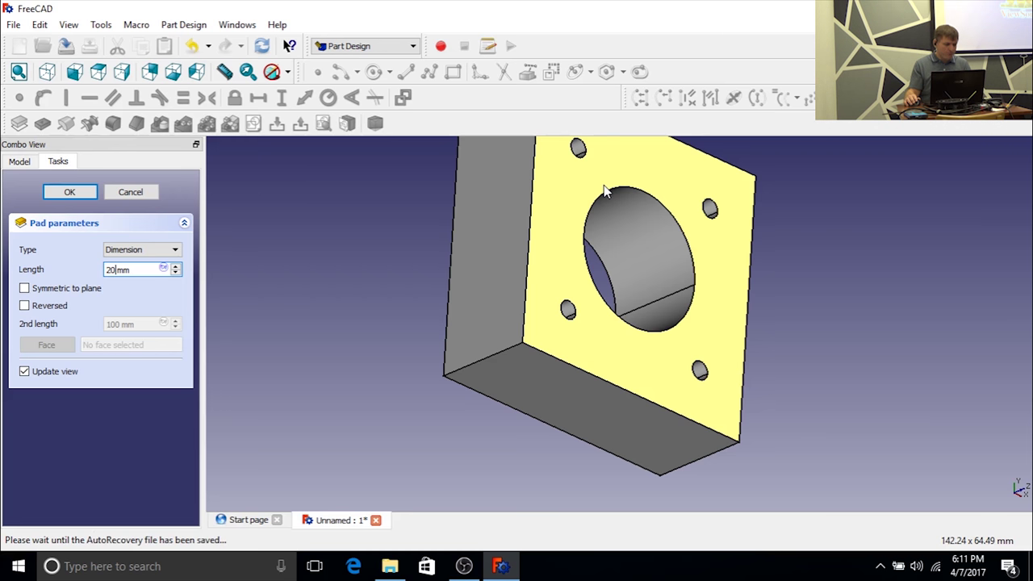
{"action": "double_click", "coordinate": [110, 269]}
{"action": "type", "text": "25"}
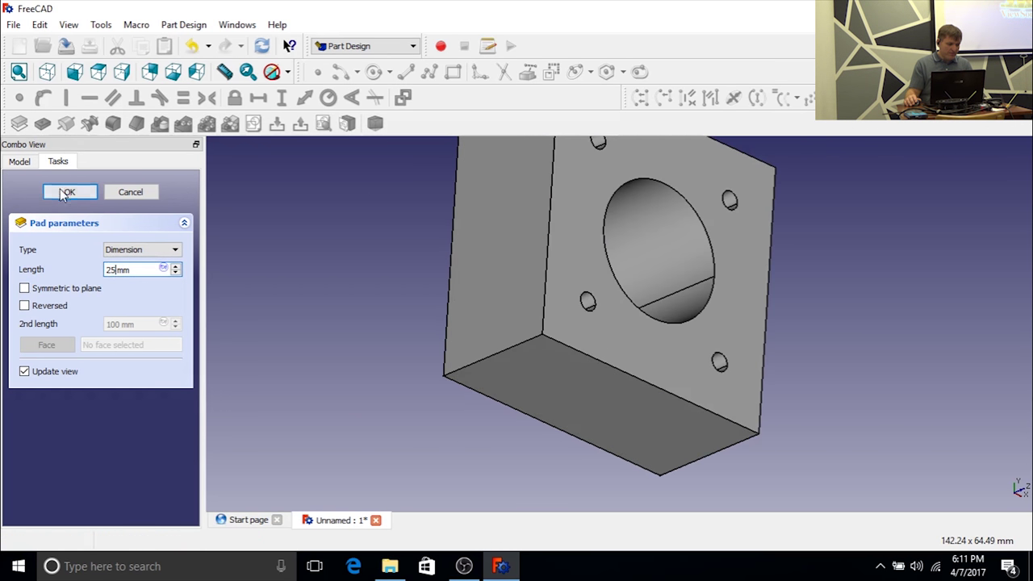
{"action": "left_click", "coordinate": [68, 194]}
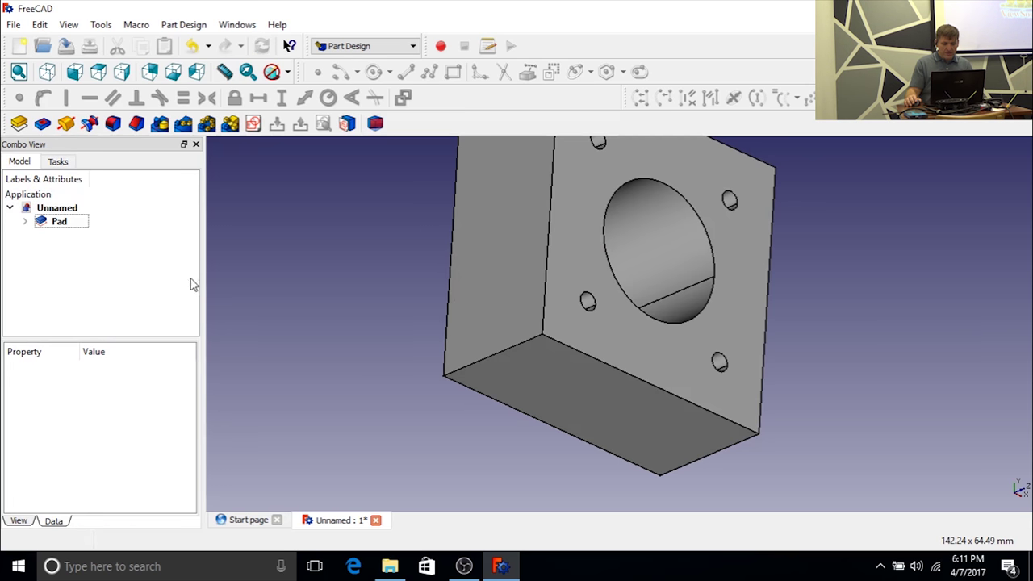
{"action": "middle_click_drag", "start_coordinate": [526, 372], "coordinate": [600, 357]}
{"action": "middle_click_drag", "start_coordinate": [669, 330], "coordinate": [532, 392]}
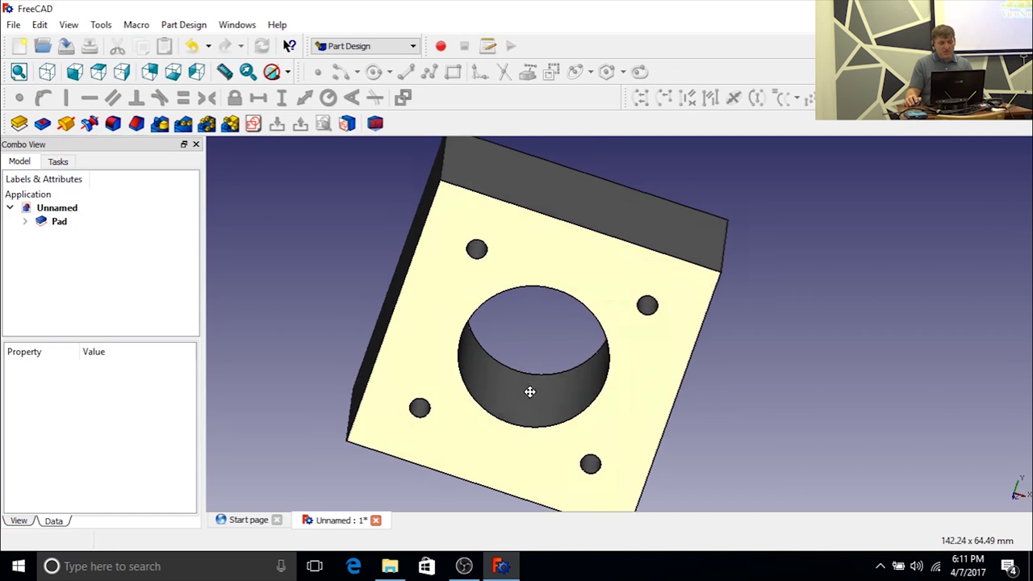
{"action": "left_click", "coordinate": [13, 24]}
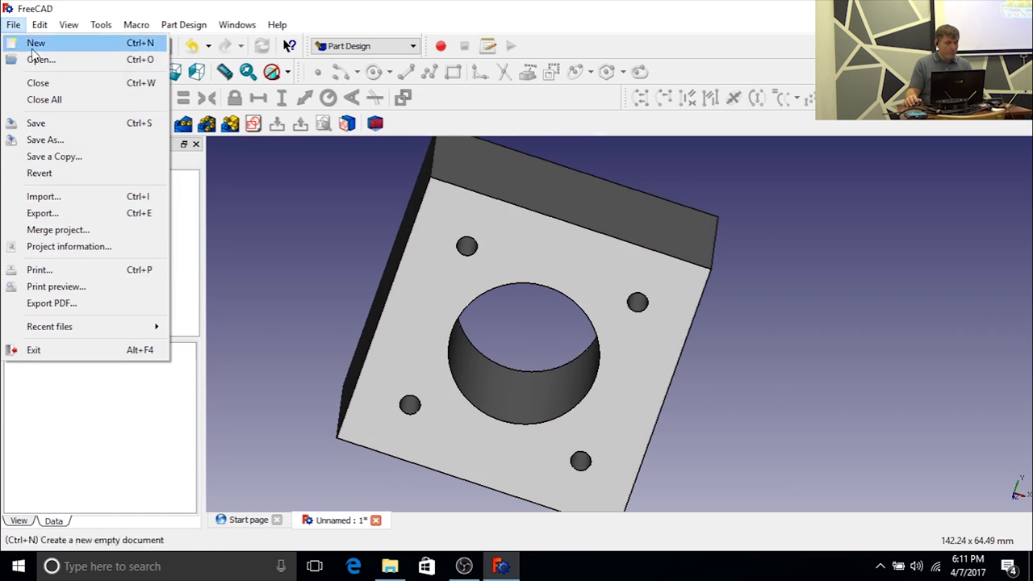
{"action": "left_click", "coordinate": [401, 288]}
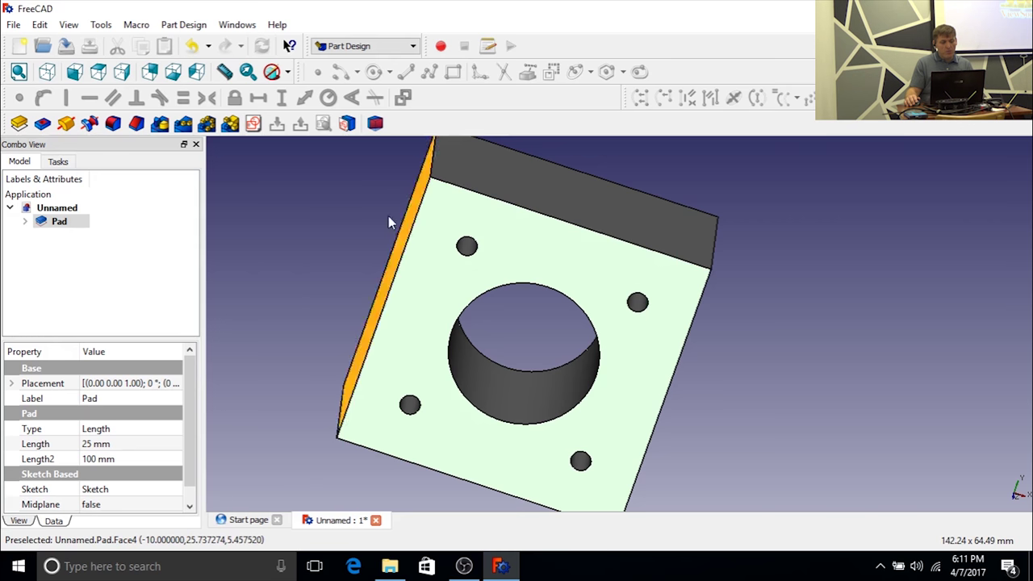
{"action": "left_click", "coordinate": [63, 223]}
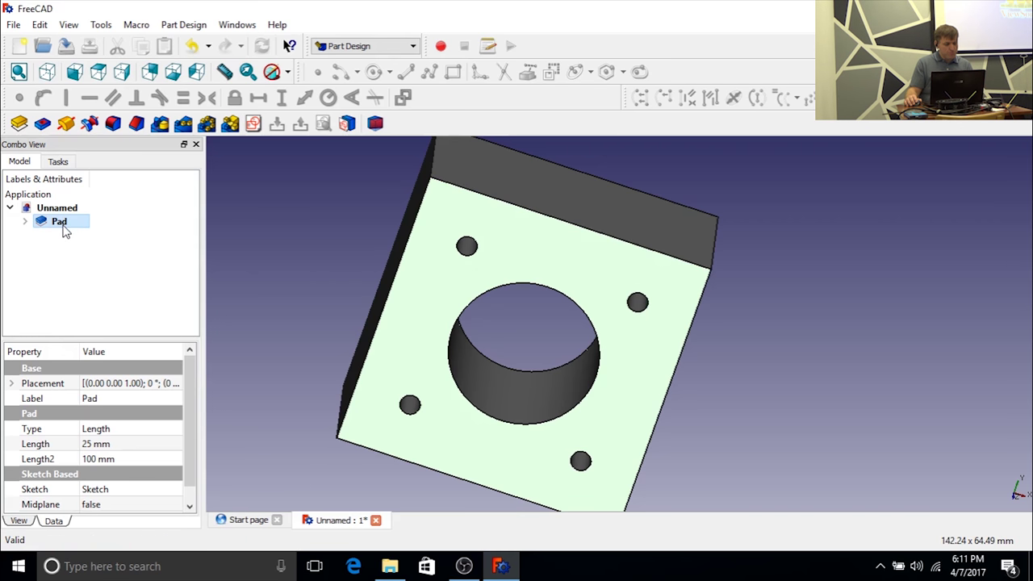
{"action": "left_click", "coordinate": [63, 224]}
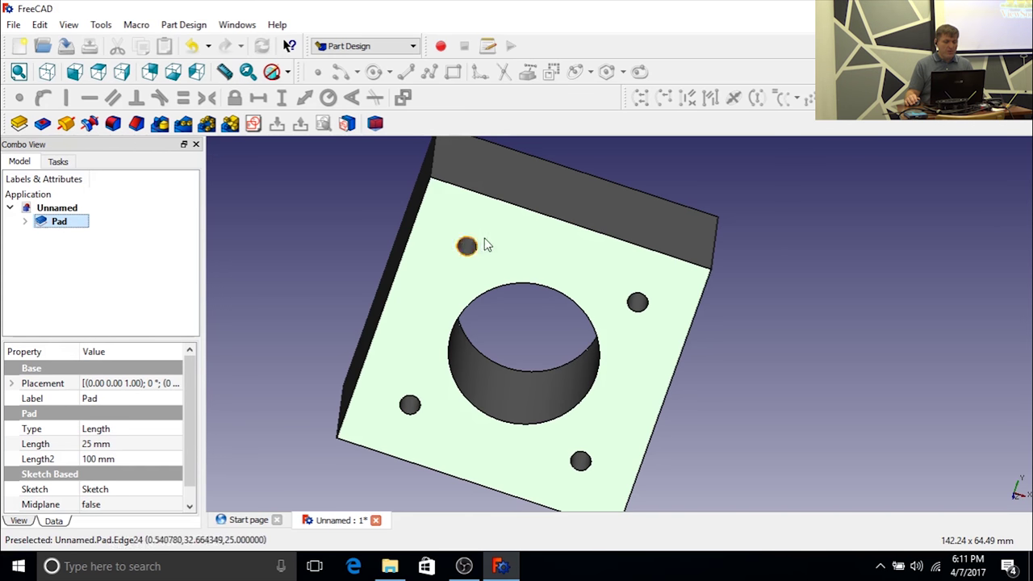
Step: Try a 1 mm fillet on the pad's upper holed face, its outer edges and the adjoining vertical corner edges
{"action": "left_click", "coordinate": [534, 210]}
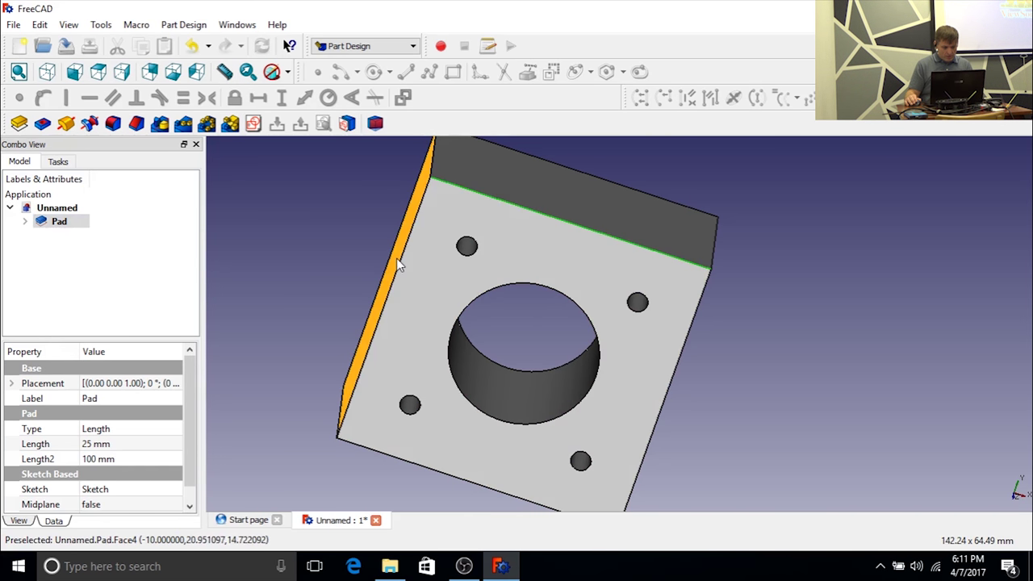
{"action": "left_click", "coordinate": [401, 261]}
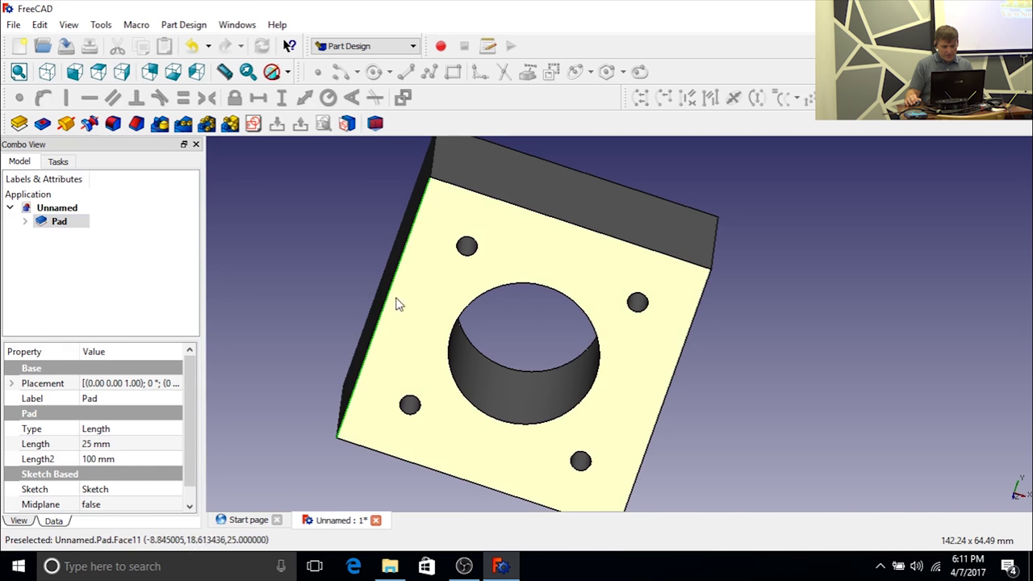
{"action": "left_click", "coordinate": [396, 458]}
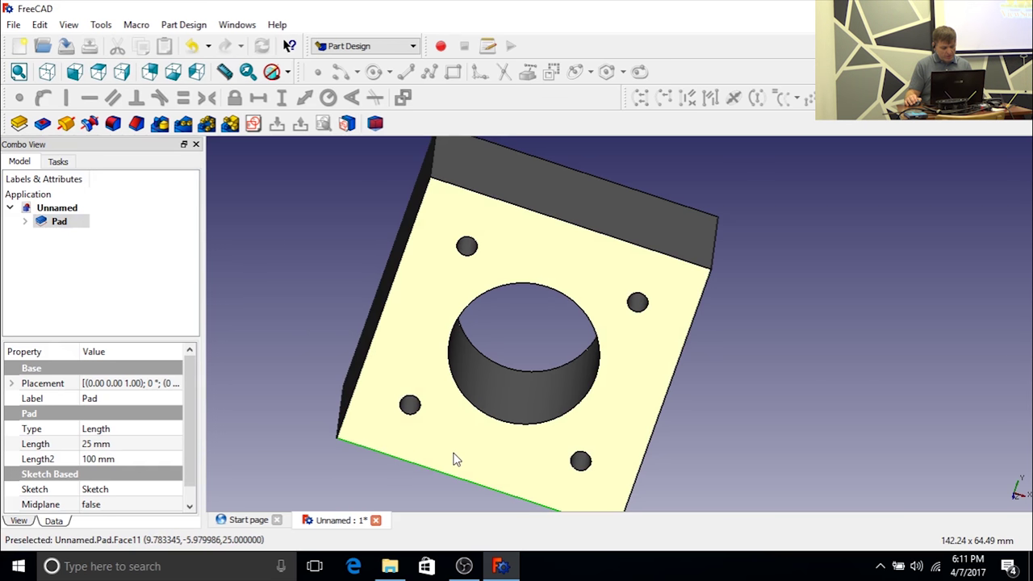
{"action": "left_click", "coordinate": [389, 297], "text": "ctrl"}
{"action": "left_click", "coordinate": [575, 224], "text": "ctrl"}
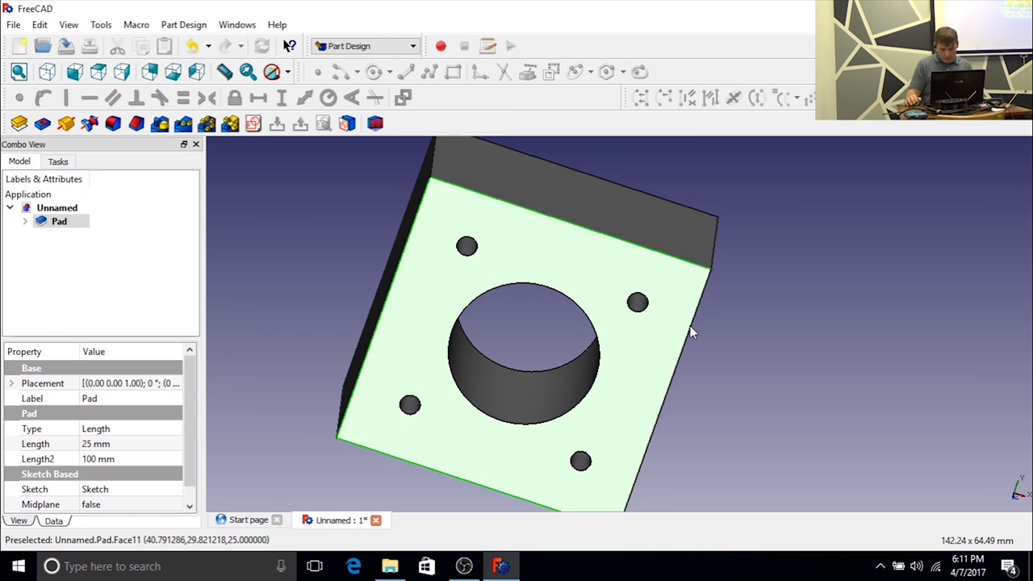
{"action": "left_click", "coordinate": [691, 329], "text": "ctrl"}
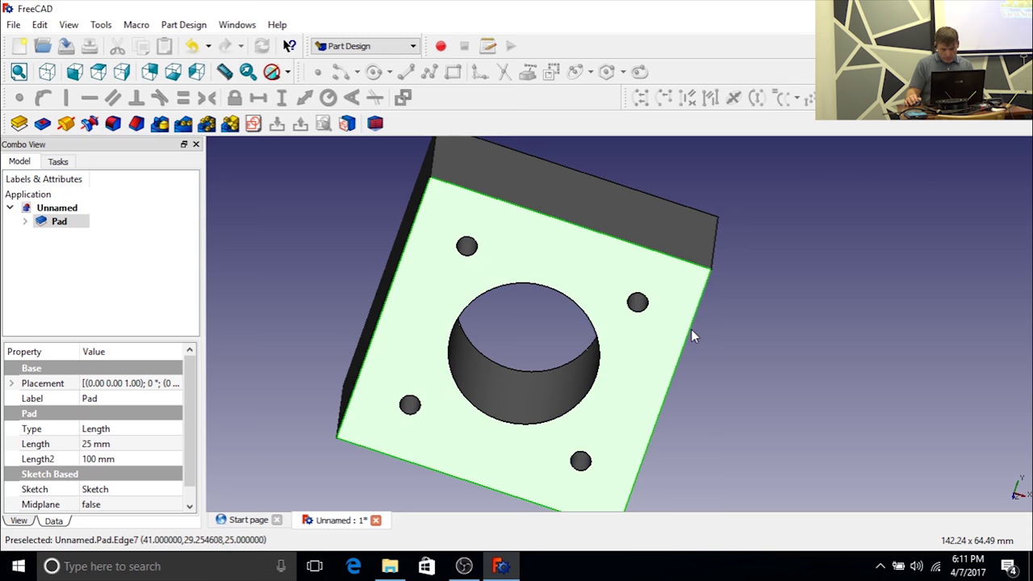
{"action": "scroll", "coordinate": [691, 329], "scroll_direction": "down", "scroll_amount": 3}
{"action": "scroll", "coordinate": [708, 352], "scroll_direction": "up", "scroll_amount": 5}
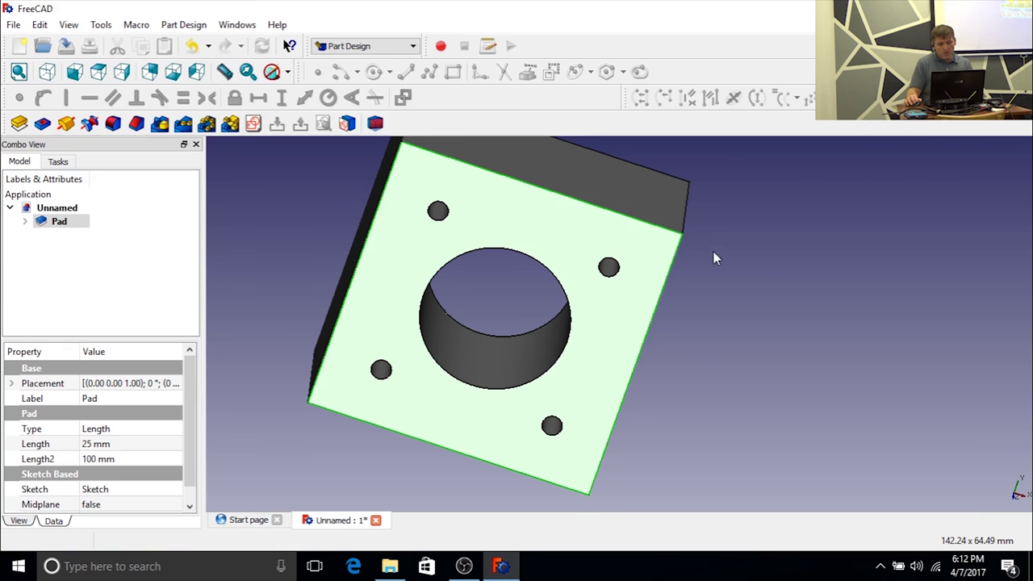
{"action": "scroll", "coordinate": [638, 307], "scroll_direction": "down", "scroll_amount": 4}
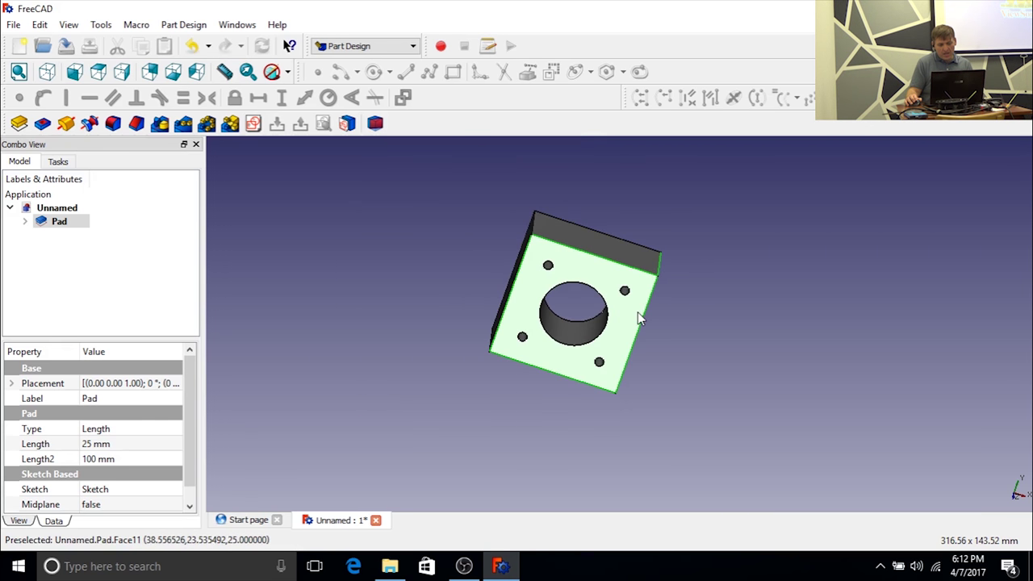
{"action": "middle_click_drag", "start_coordinate": [535, 239], "coordinate": [648, 279]}
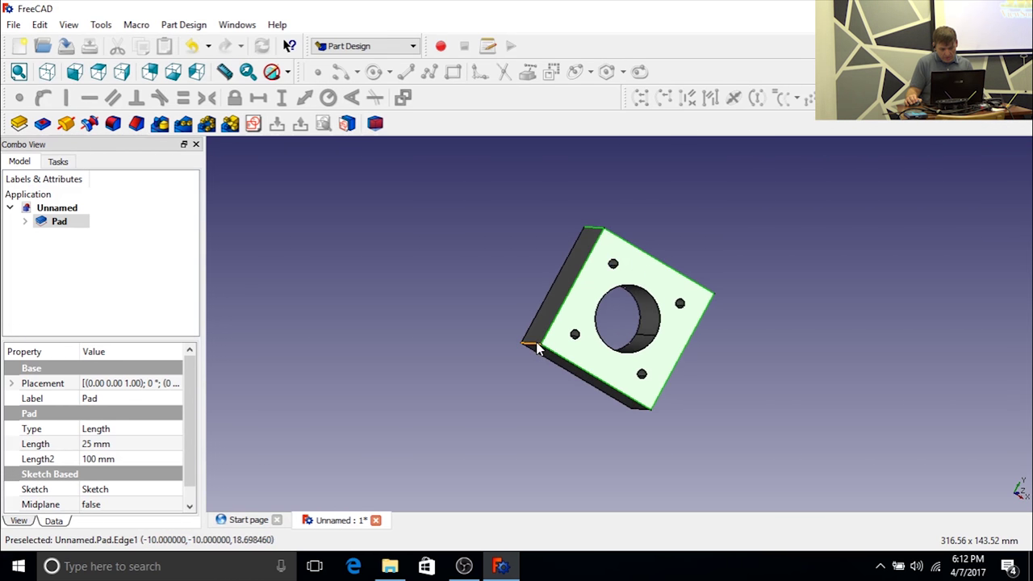
{"action": "middle_click_drag", "start_coordinate": [722, 374], "coordinate": [573, 344]}
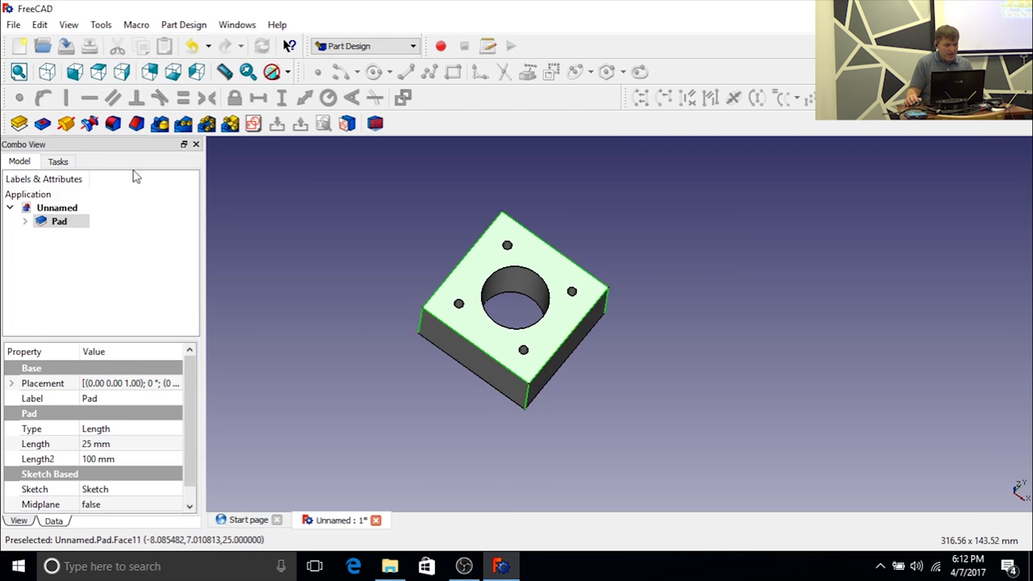
{"action": "left_click", "coordinate": [113, 124]}
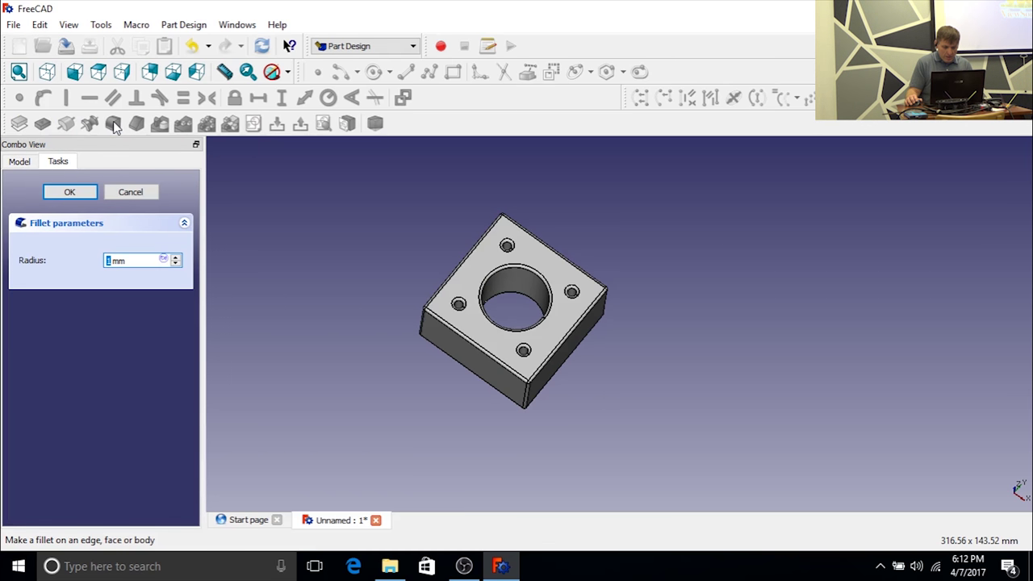
{"action": "middle_click_drag", "start_coordinate": [425, 169], "coordinate": [429, 258]}
{"action": "scroll", "coordinate": [495, 307], "scroll_direction": "up", "scroll_amount": 5}
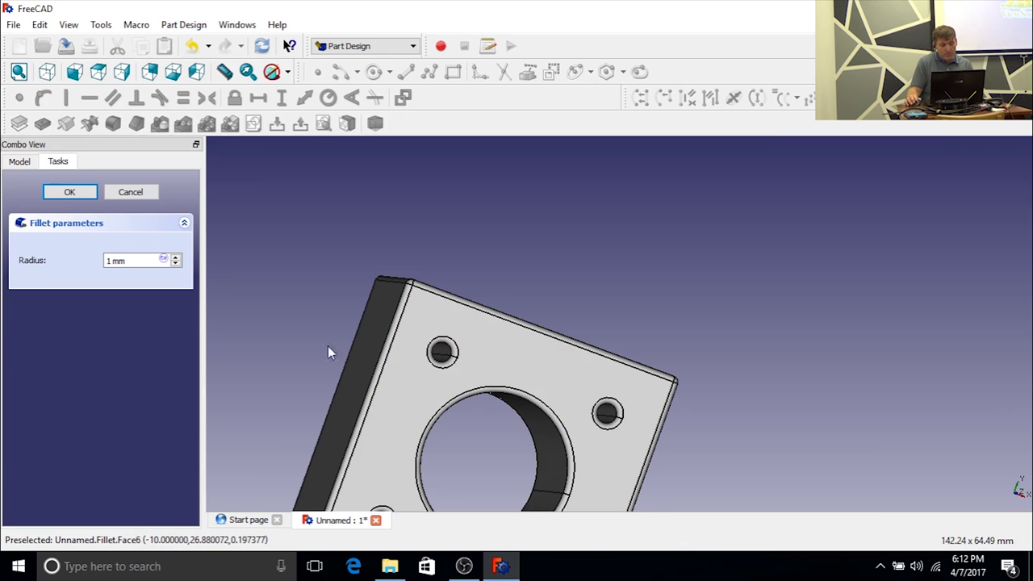
{"action": "left_click", "coordinate": [144, 192]}
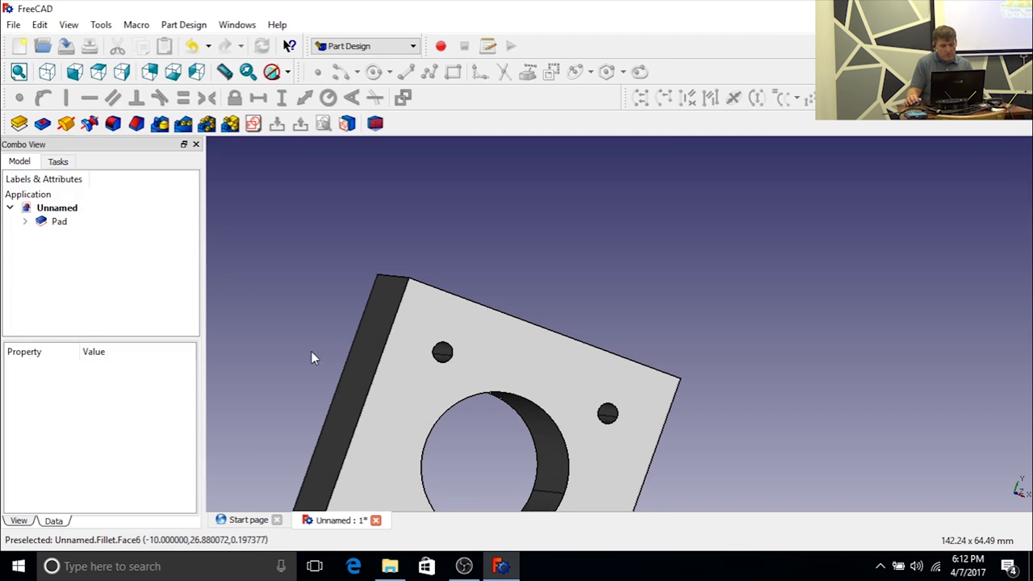
Step: Fillet the outer edges of the pad's upper holed face with a 1 mm radius, leaving out the hole edges
{"action": "left_click", "coordinate": [376, 372]}
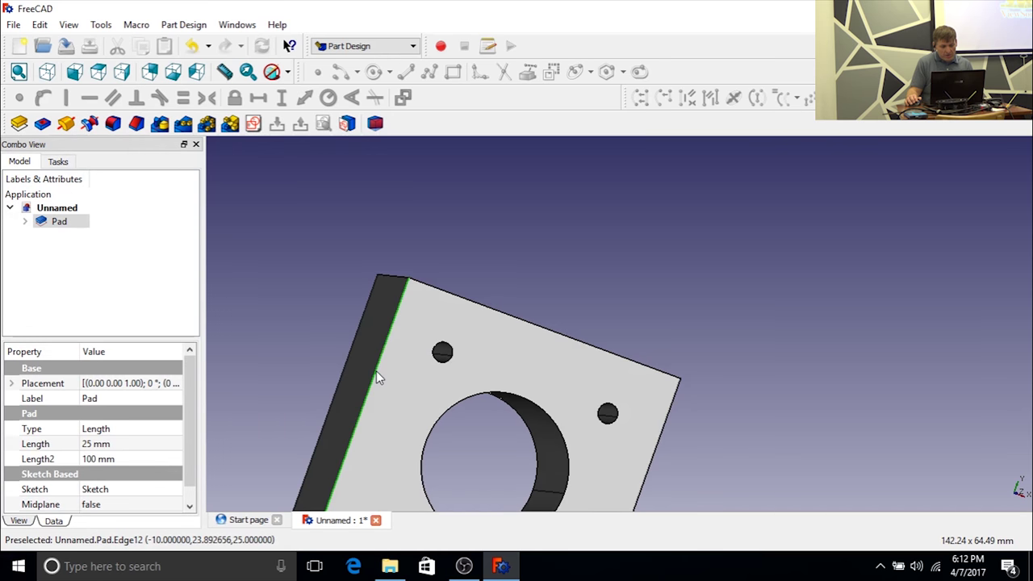
{"action": "left_click", "coordinate": [473, 302], "text": "ctrl"}
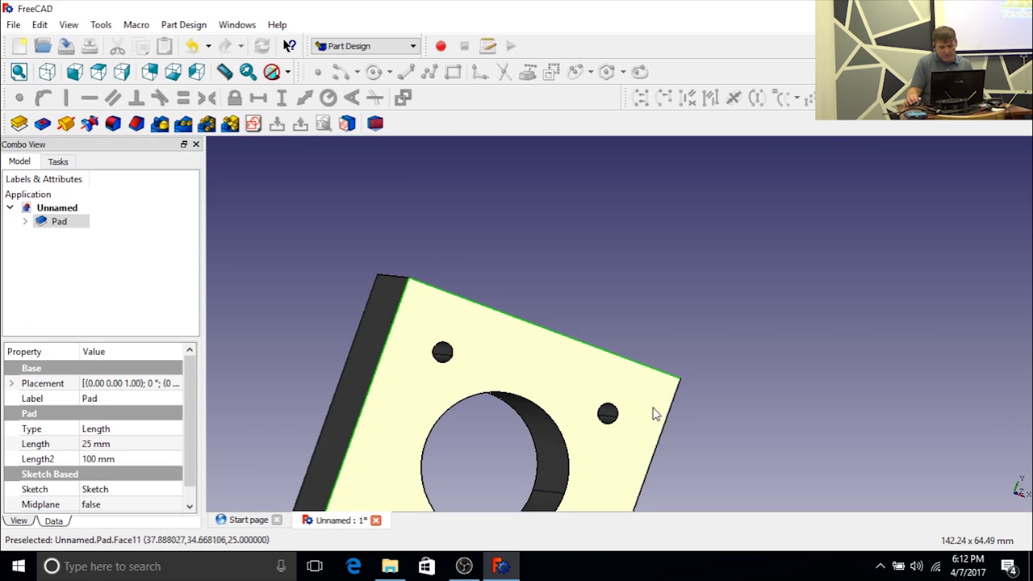
{"action": "middle_click_drag", "start_coordinate": [708, 428], "coordinate": [684, 357]}
{"action": "left_click", "coordinate": [558, 429], "text": "ctrl"}
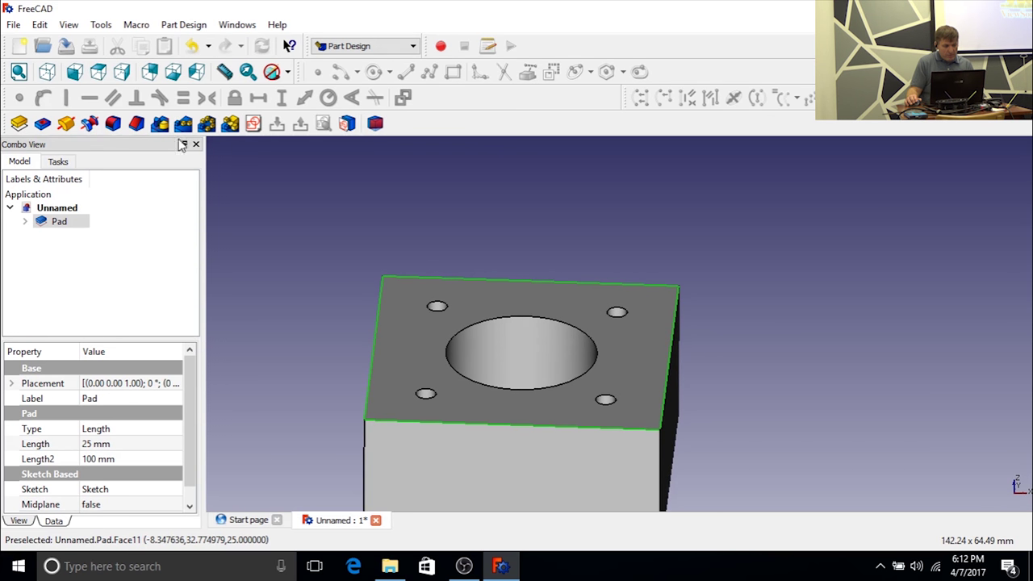
{"action": "left_click", "coordinate": [112, 124]}
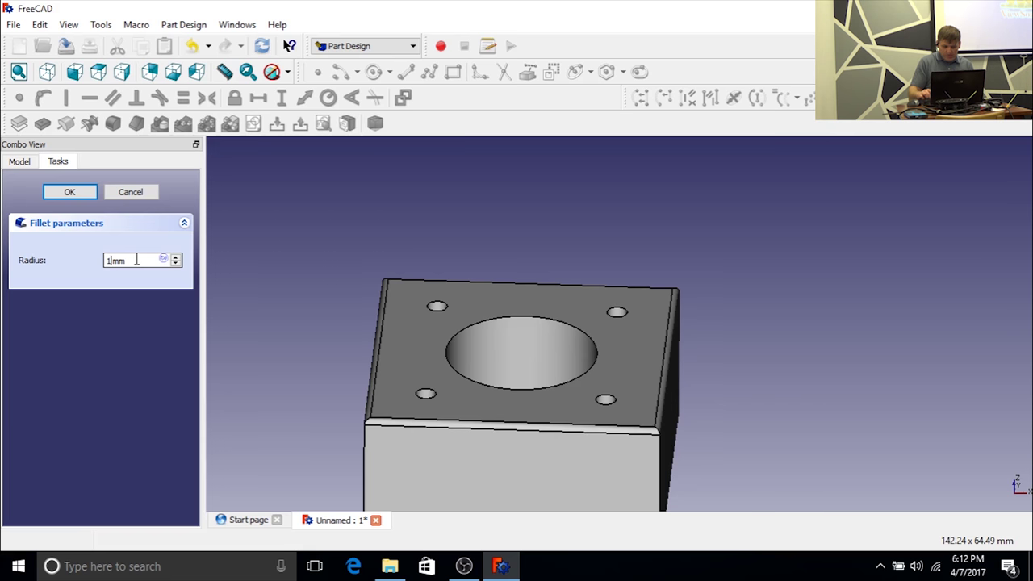
{"action": "left_click", "coordinate": [65, 193]}
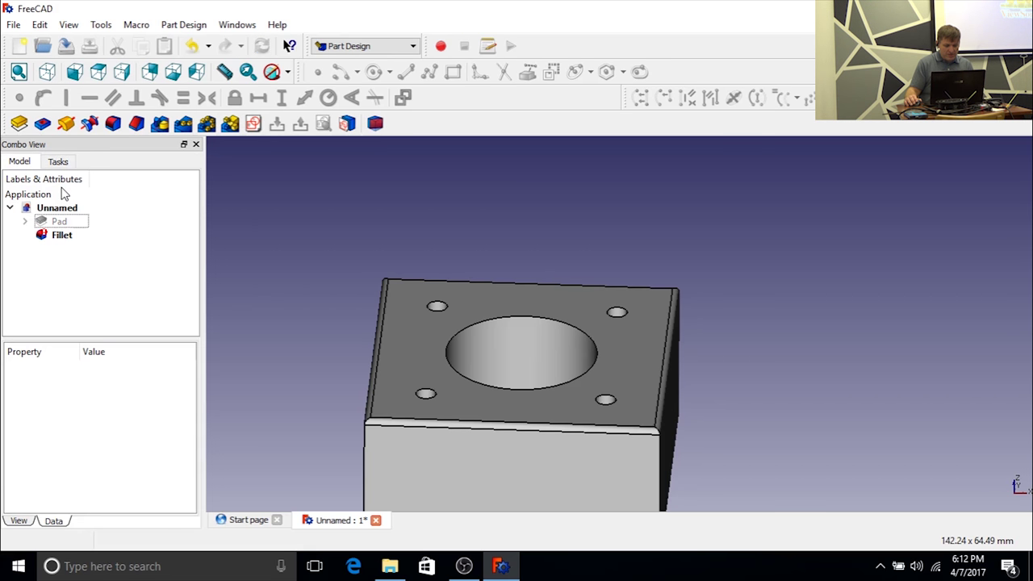
Step: Edit the existing fillet and set its radius to 5 mm, trying values from 3 to 8 mm on the way
{"action": "double_click", "coordinate": [62, 235]}
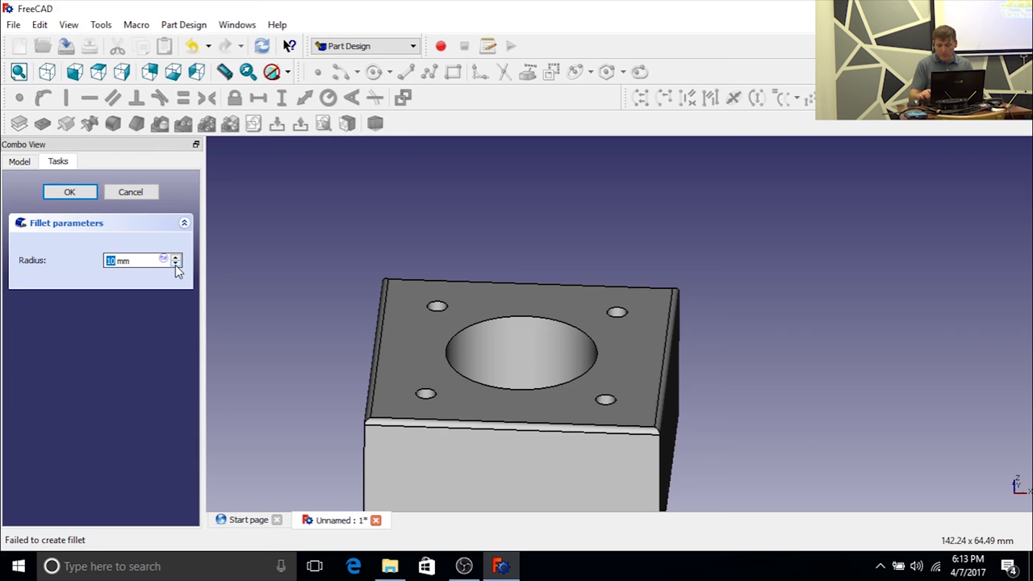
{"action": "type", "text": "3"}
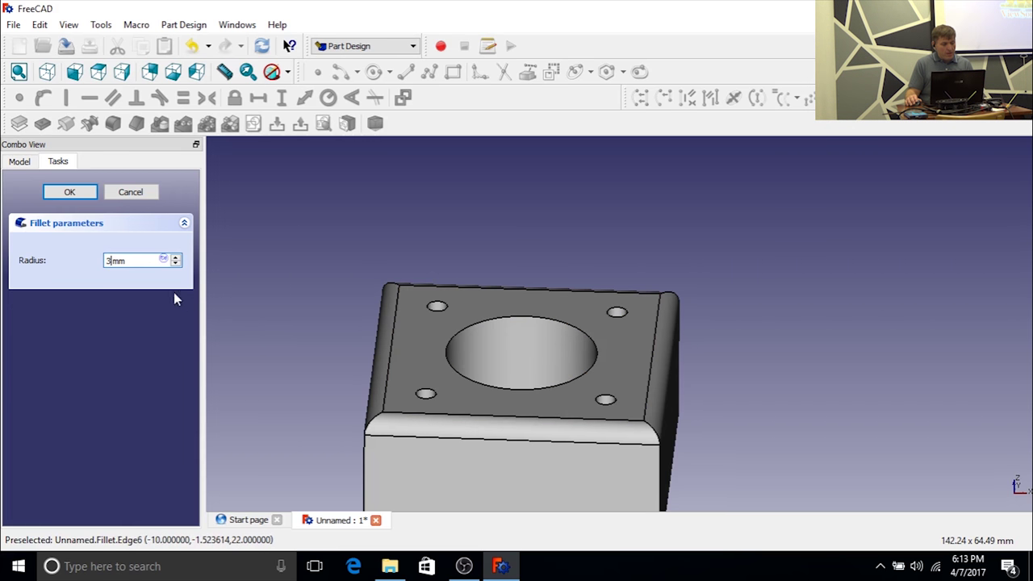
{"action": "left_click", "coordinate": [176, 256]}
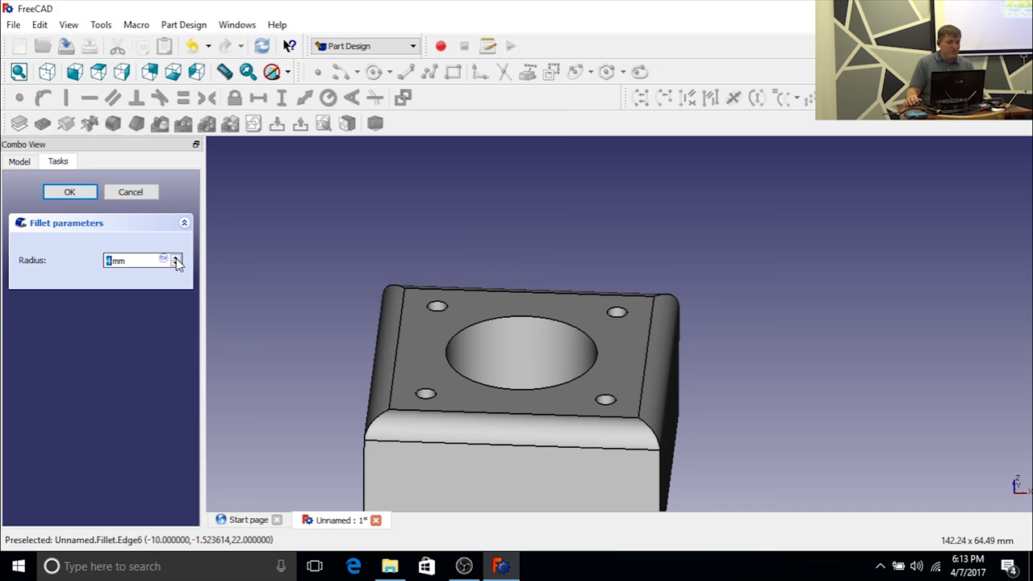
{"action": "left_click", "coordinate": [176, 256]}
{"action": "left_click", "coordinate": [176, 258]}
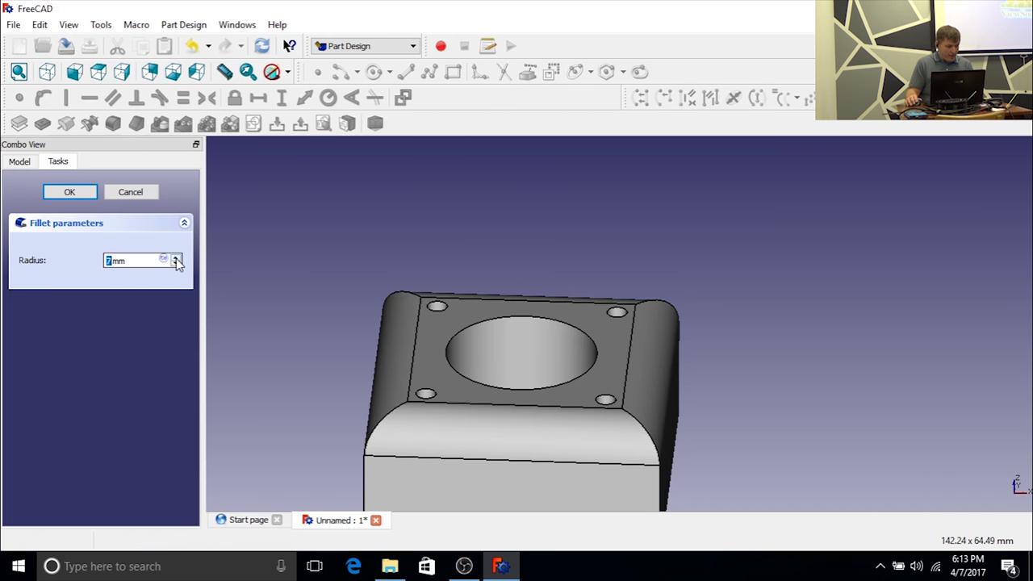
{"action": "left_click", "coordinate": [176, 259]}
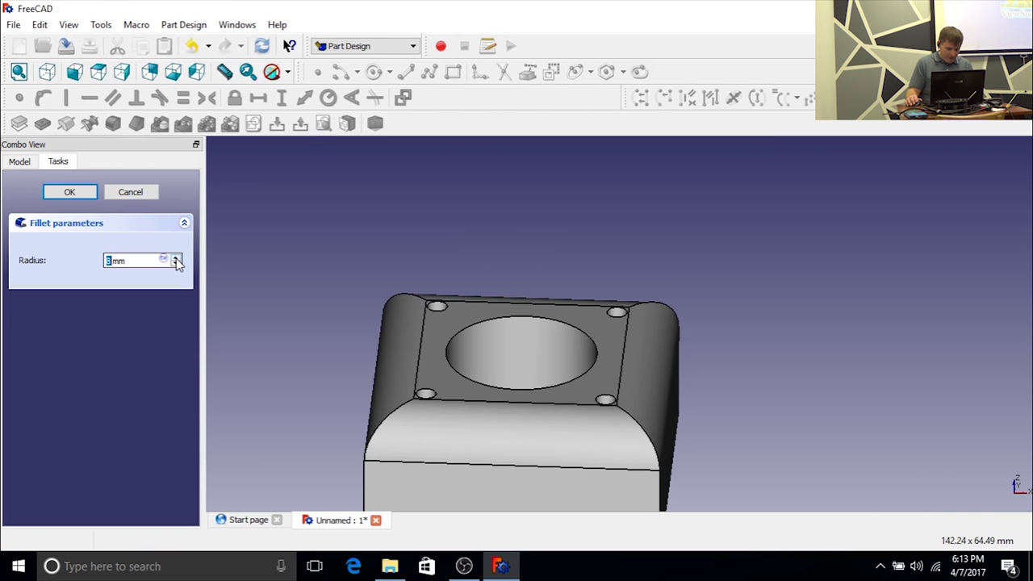
{"action": "left_click", "coordinate": [176, 265]}
{"action": "left_click", "coordinate": [176, 265]}
{"action": "left_click", "coordinate": [176, 265]}
{"action": "left_click", "coordinate": [176, 264]}
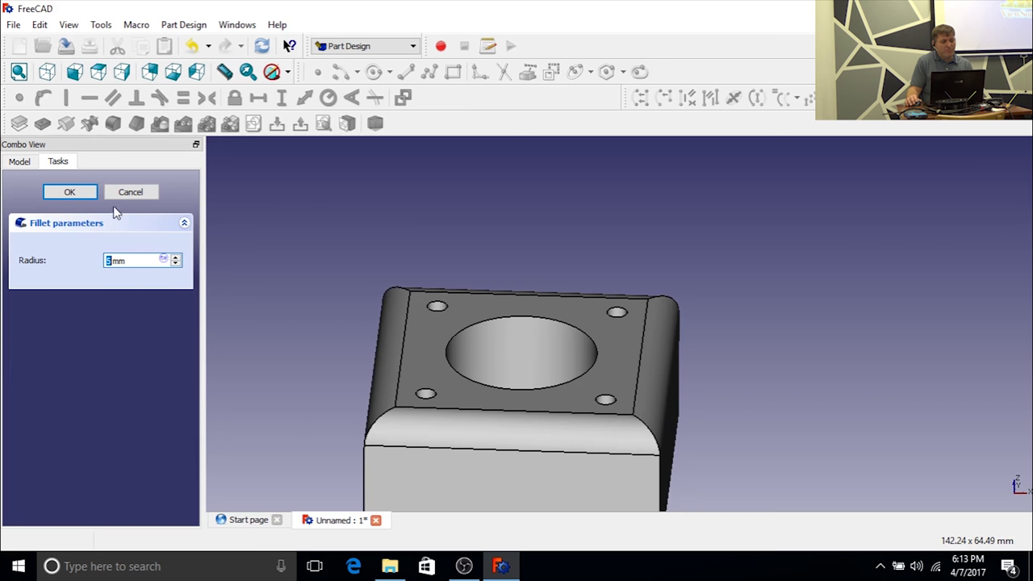
{"action": "left_click", "coordinate": [83, 192]}
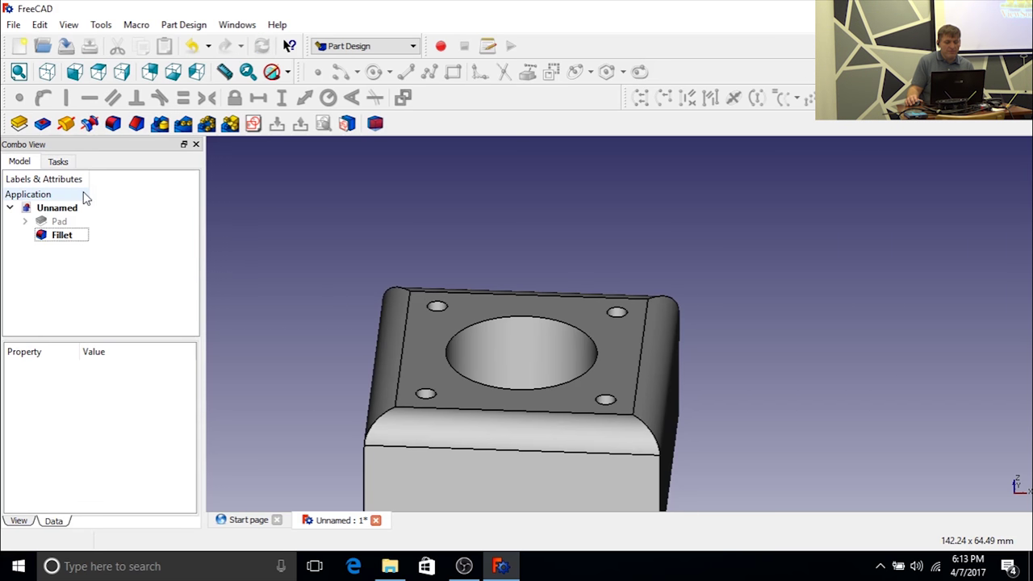
Step: Show the original pad on its own by making it visible and hiding the fillet
{"action": "left_click", "coordinate": [60, 236]}
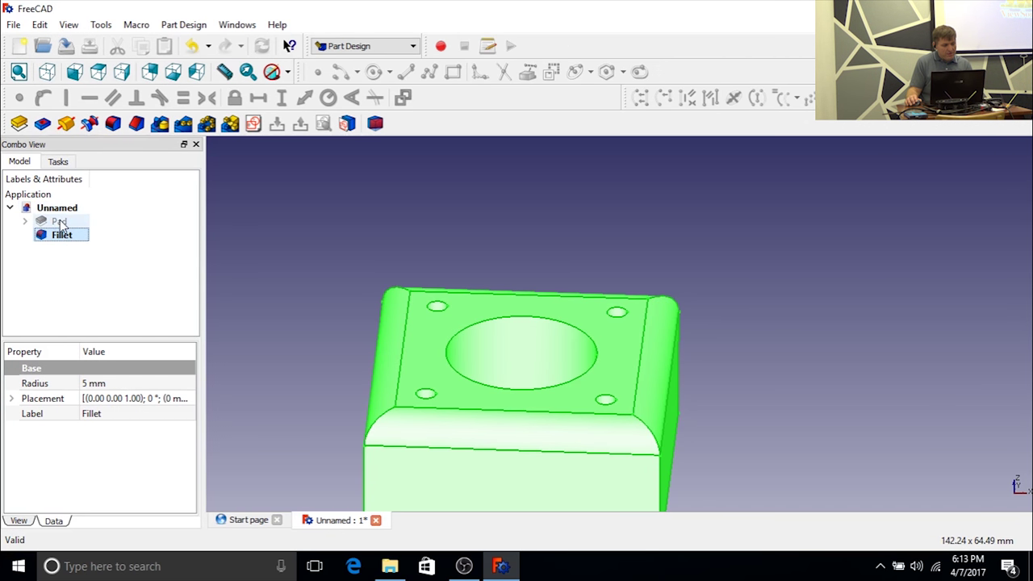
{"action": "left_click", "coordinate": [59, 223]}
{"action": "key", "text": "space"}
{"action": "left_click", "coordinate": [62, 235]}
{"action": "key", "text": "space"}
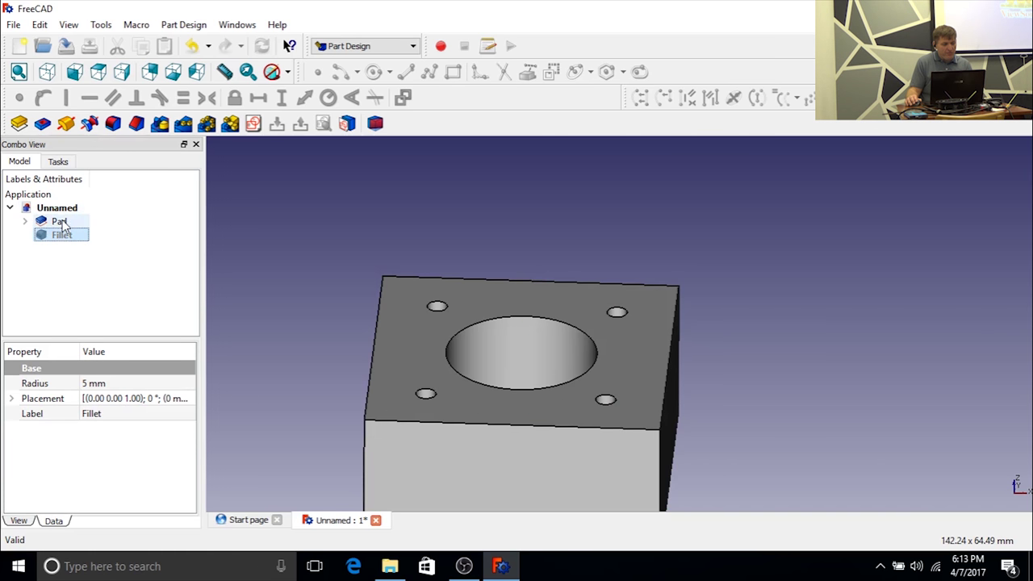
{"action": "left_click", "coordinate": [60, 222]}
{"action": "key", "text": "space"}
{"action": "key", "text": "space"}
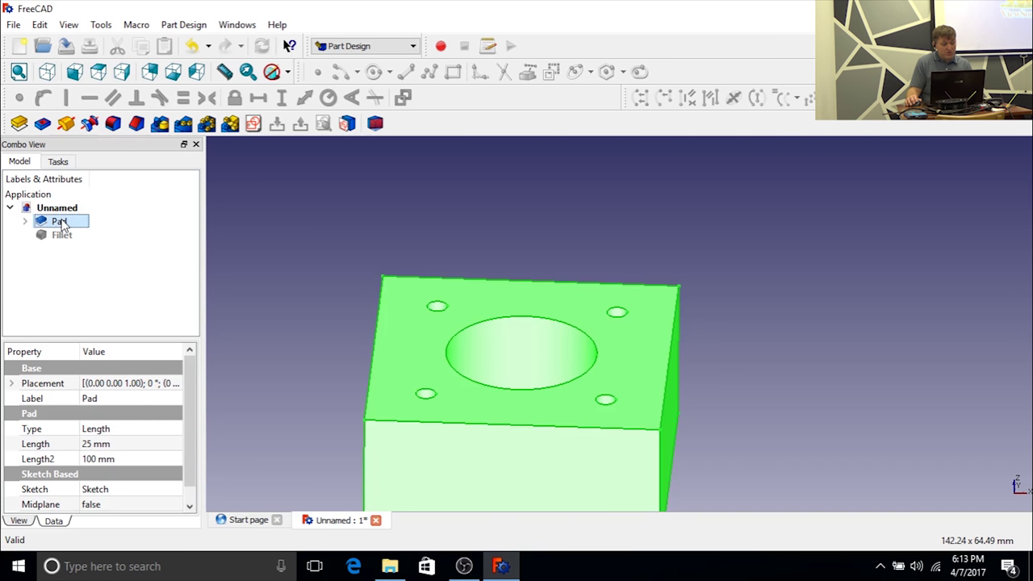
Step: Make the fillet visible again, briefly overlay the pad for comparison, and leave the pad hidden
{"action": "key", "text": "space"}
{"action": "left_click", "coordinate": [61, 236]}
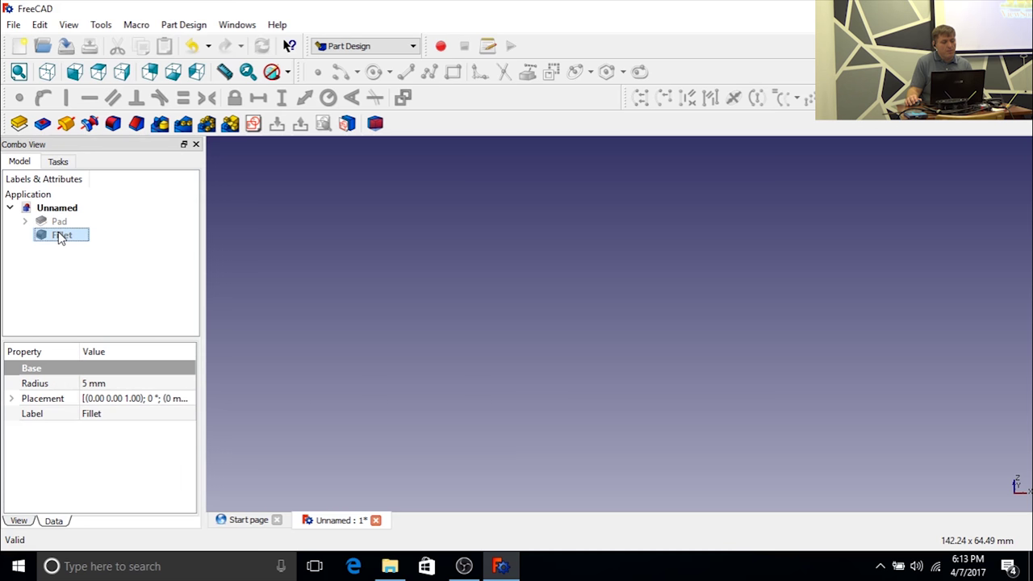
{"action": "key", "text": "space"}
{"action": "left_click", "coordinate": [59, 224]}
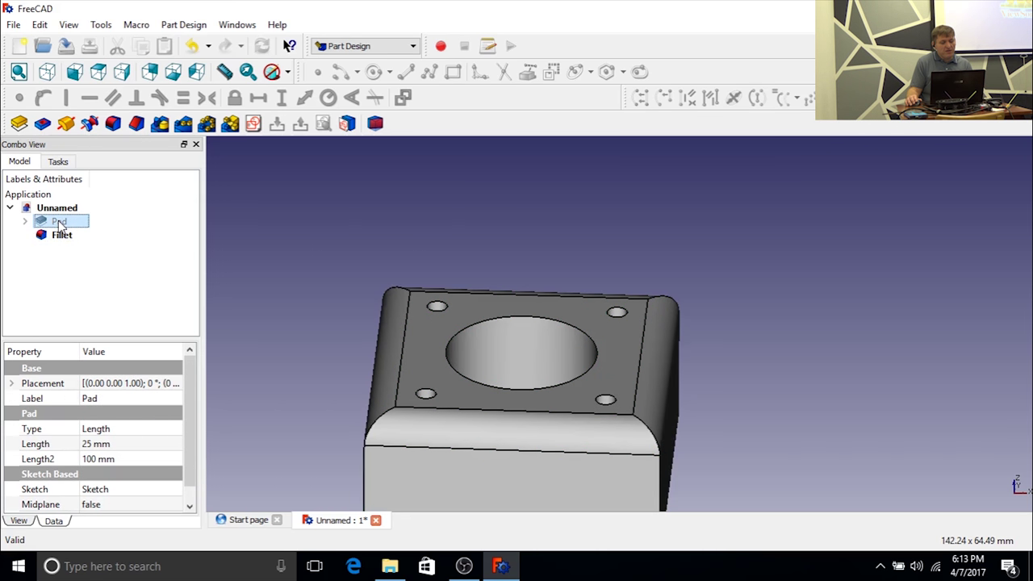
{"action": "key", "text": "space"}
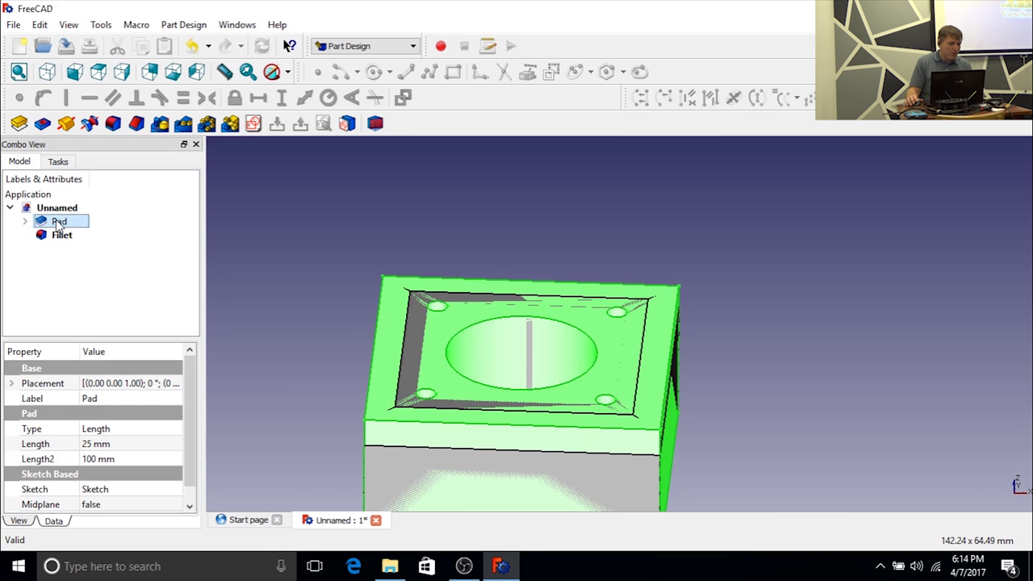
{"action": "key", "text": "space"}
Step: Select the fillet in the model tree and start exporting it with STL Mesh as the file type
{"action": "left_click", "coordinate": [59, 236]}
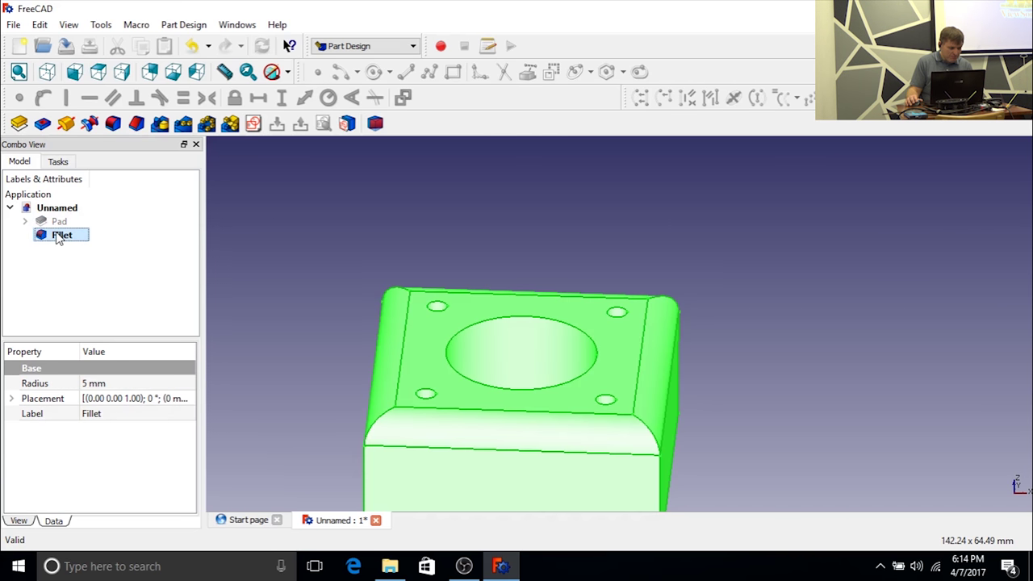
{"action": "left_click", "coordinate": [13, 24]}
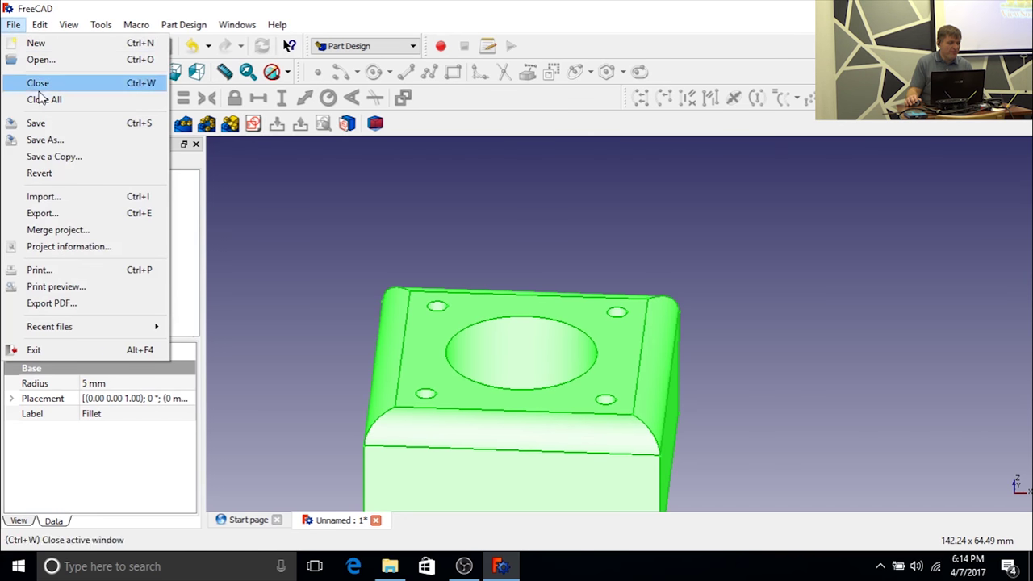
{"action": "left_click", "coordinate": [58, 215]}
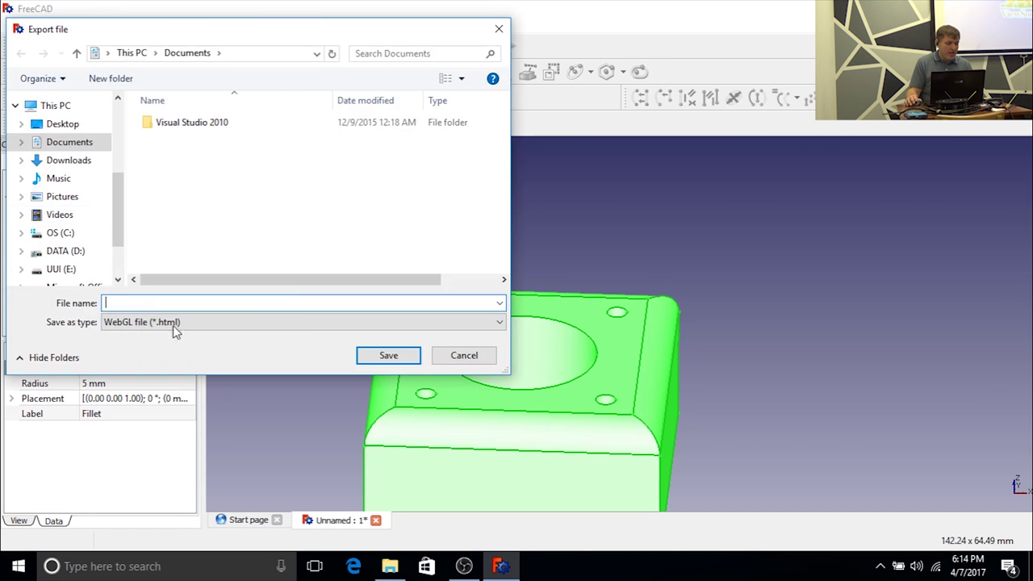
{"action": "left_click", "coordinate": [257, 323]}
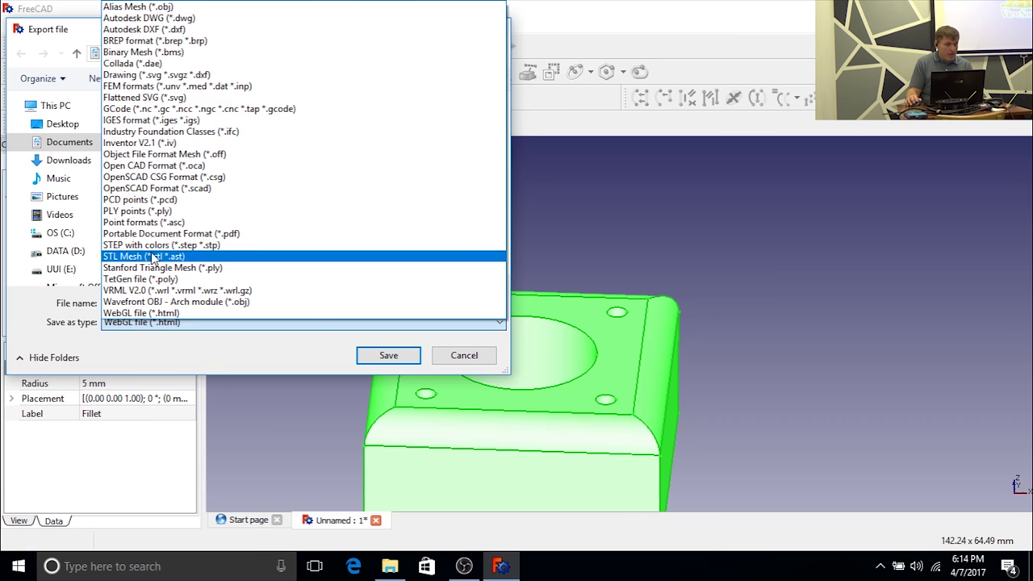
{"action": "key", "text": "Up"}
{"action": "left_click", "coordinate": [623, 201]}
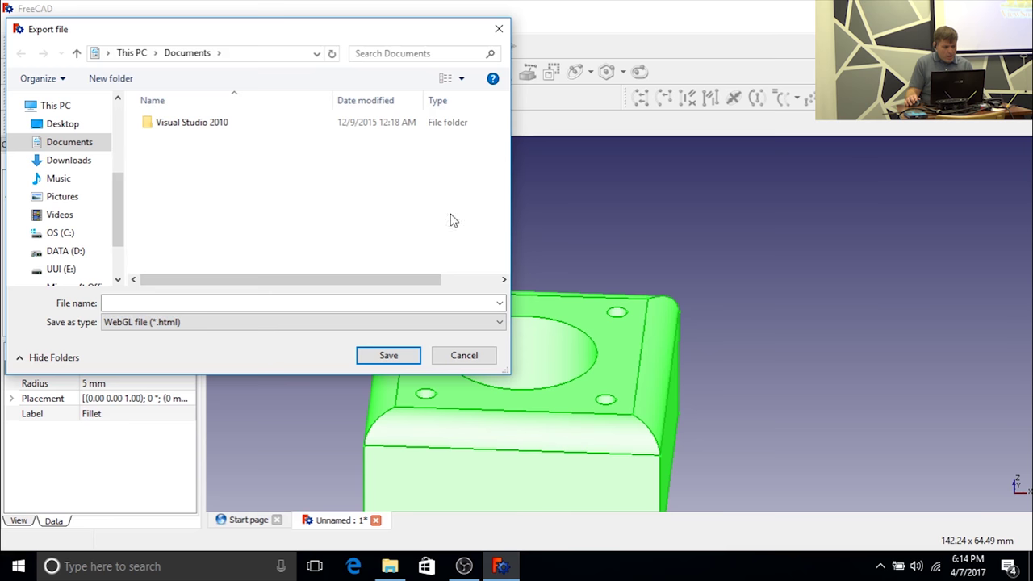
{"action": "left_click", "coordinate": [337, 322]}
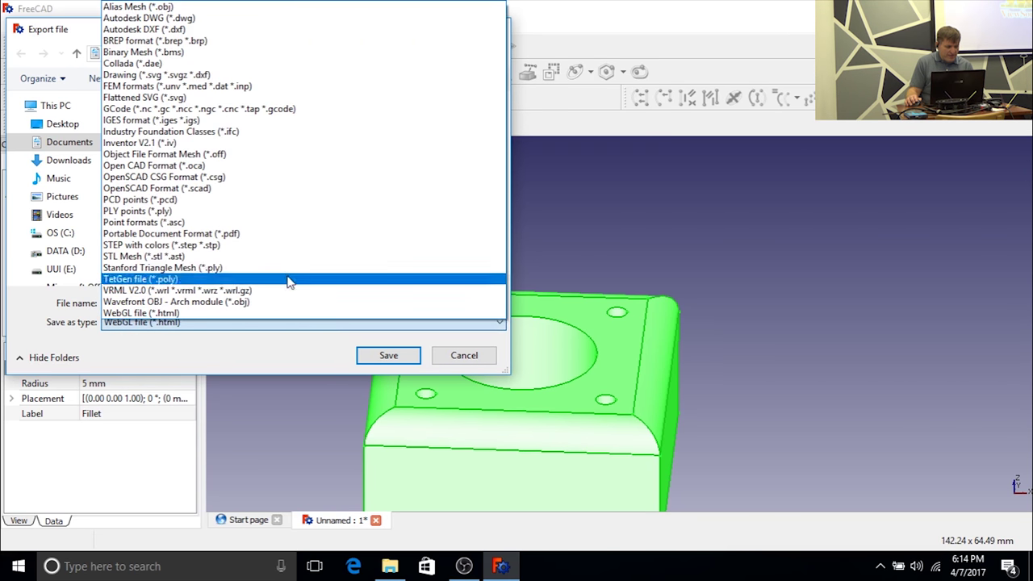
{"action": "left_click", "coordinate": [279, 257]}
Step: Name the export file "nema mount" and save it to the Desktop
{"action": "left_click", "coordinate": [247, 304]}
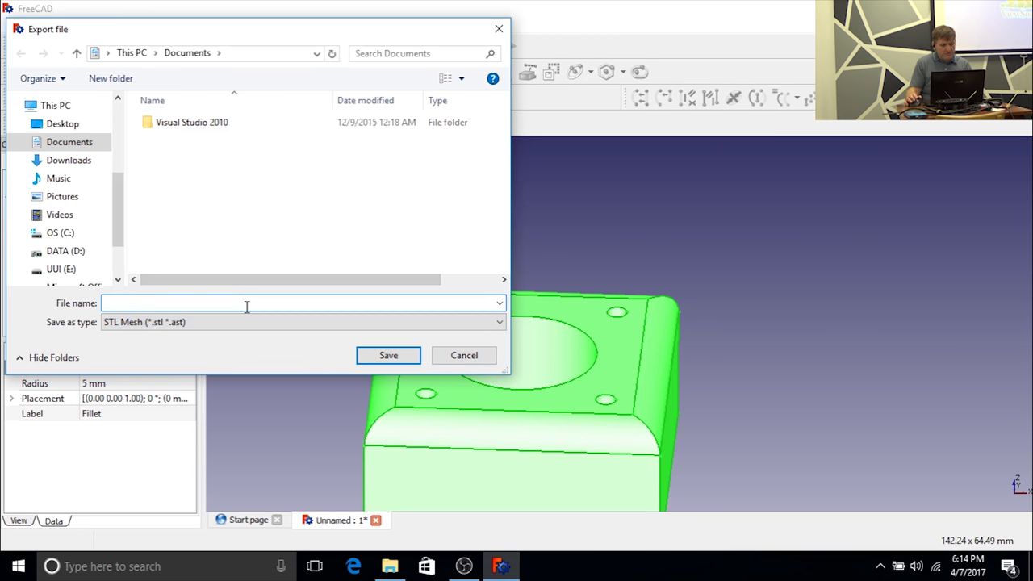
{"action": "type", "text": "nema mount"}
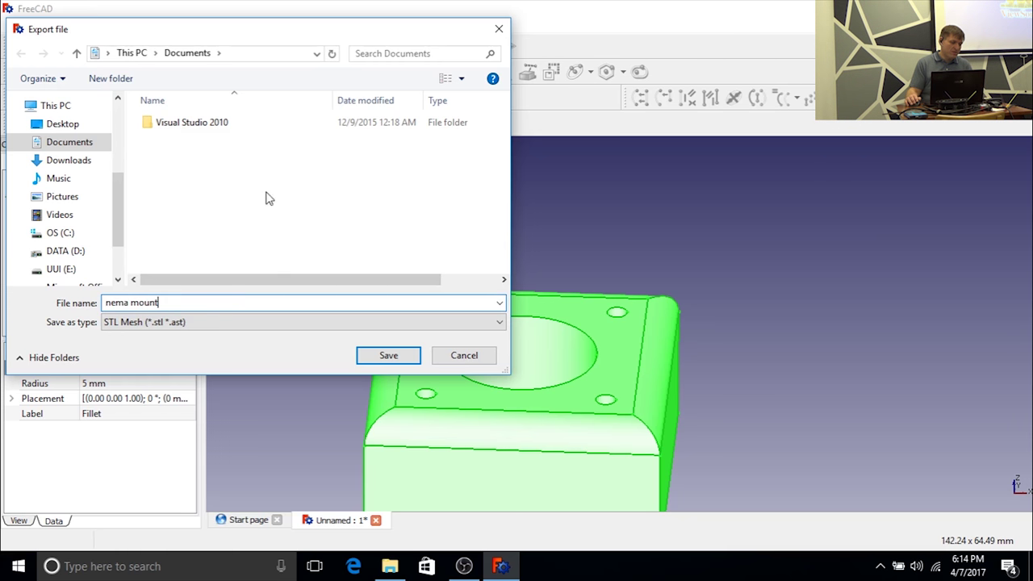
{"action": "left_click", "coordinate": [57, 125]}
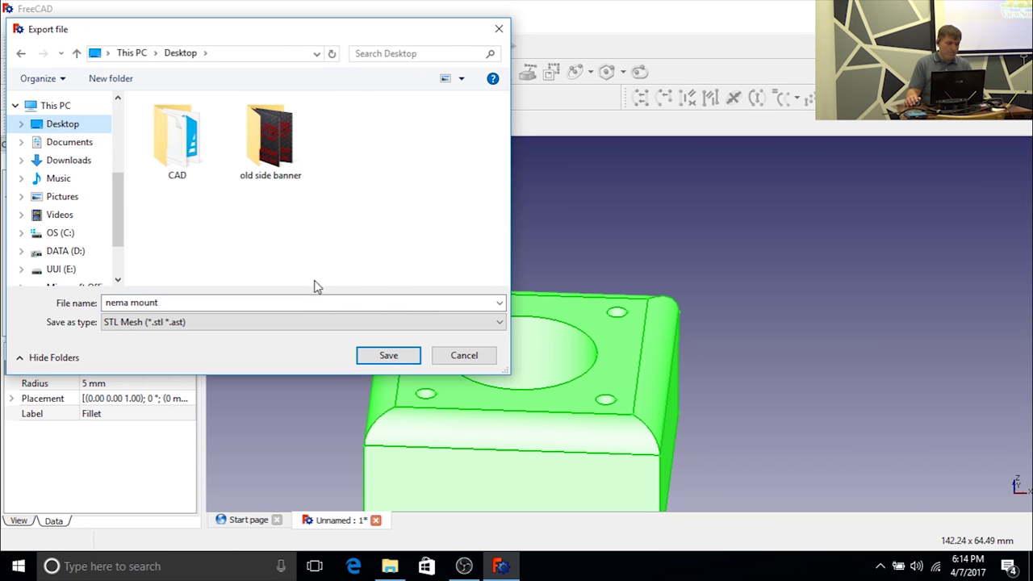
{"action": "left_click", "coordinate": [414, 361]}
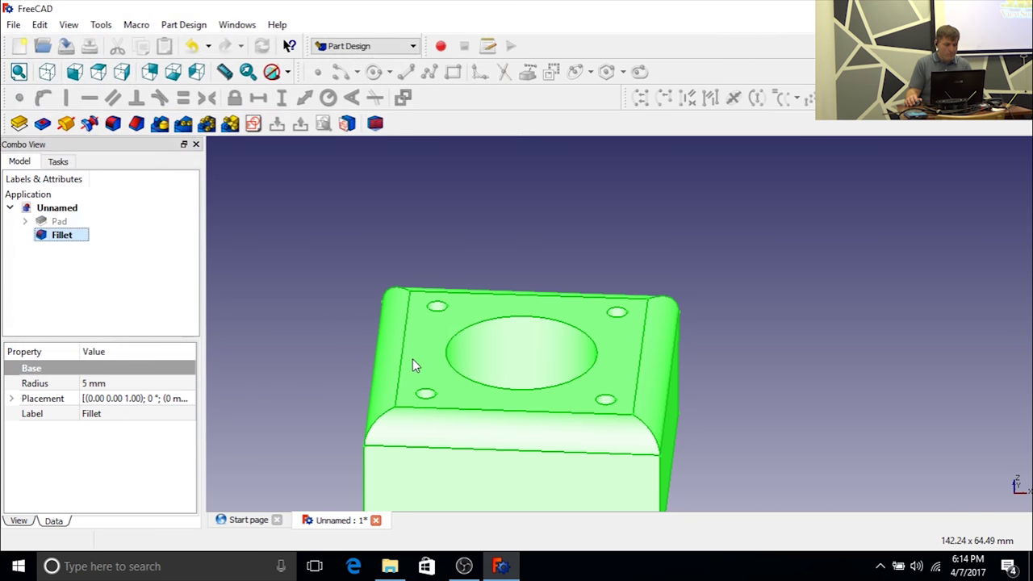
Step: Switch to the Windows desktop, find and launch Cura 15.02.1, and dismiss its welcome message
{"action": "key", "text": "super+d"}
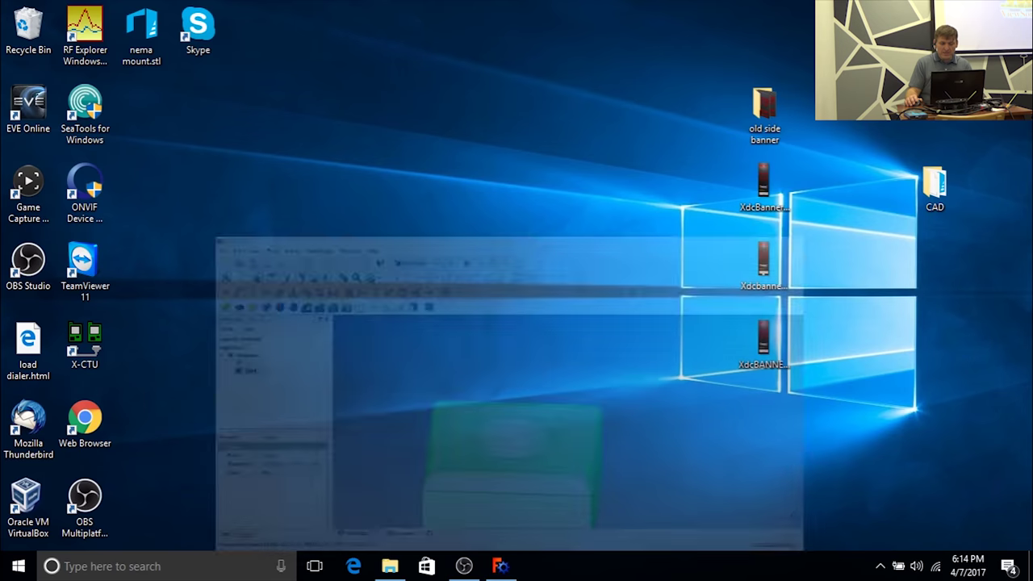
{"action": "right_click", "coordinate": [148, 60]}
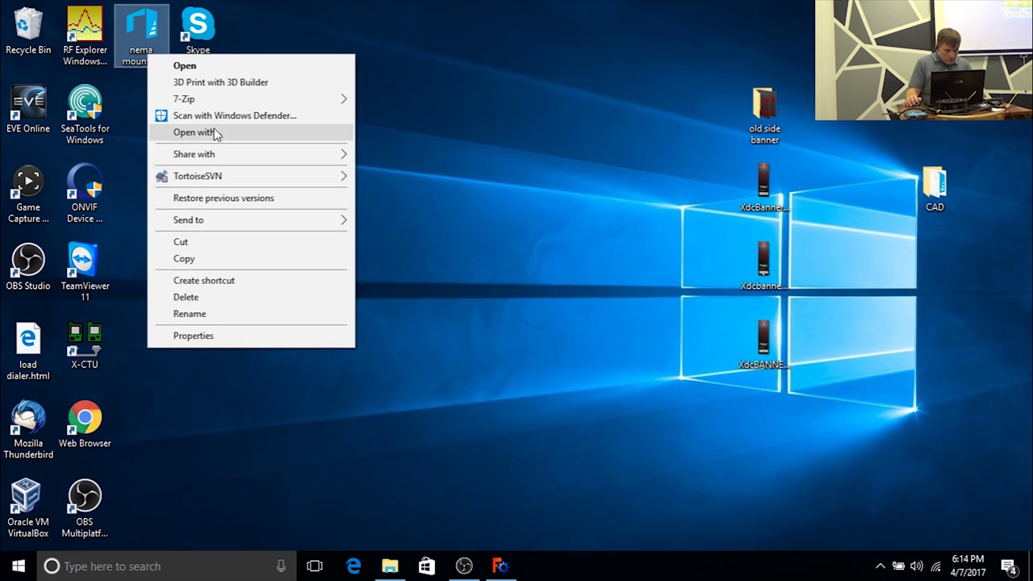
{"action": "left_click", "coordinate": [172, 402]}
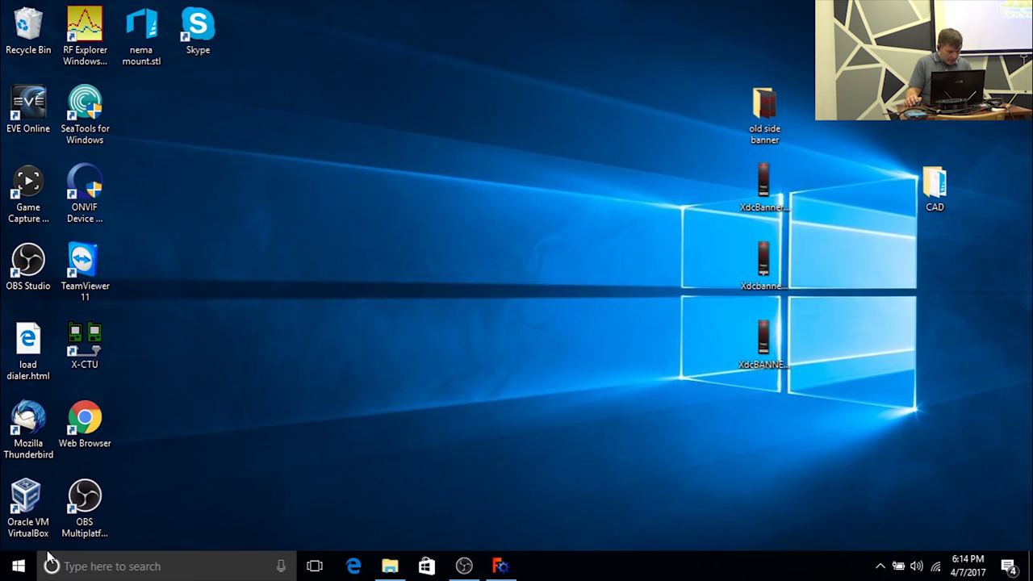
{"action": "left_click", "coordinate": [19, 566]}
{"action": "scroll", "coordinate": [111, 514], "scroll_direction": "down", "scroll_amount": 1}
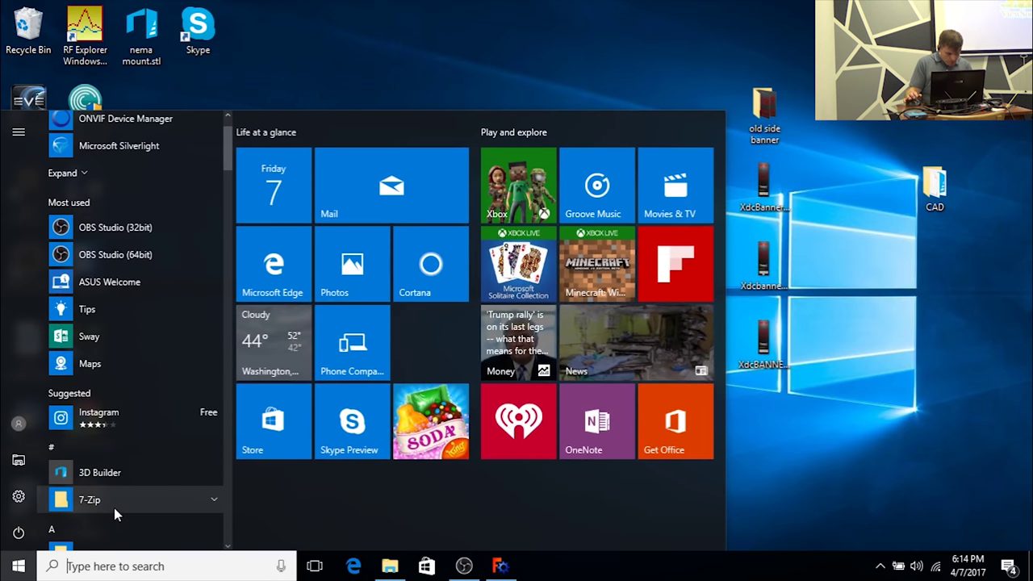
{"action": "type", "text": "cura"}
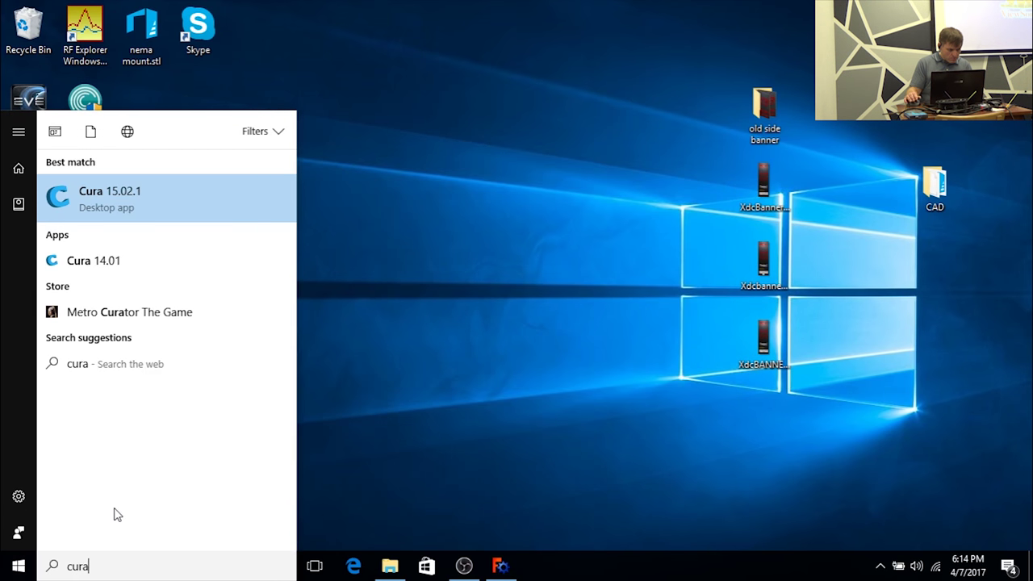
{"action": "left_click", "coordinate": [125, 199]}
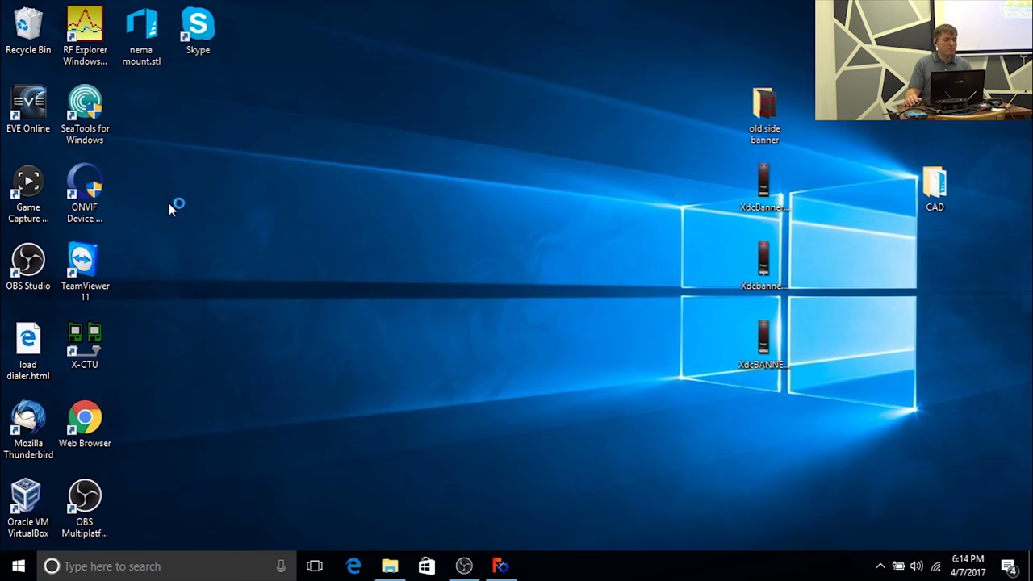
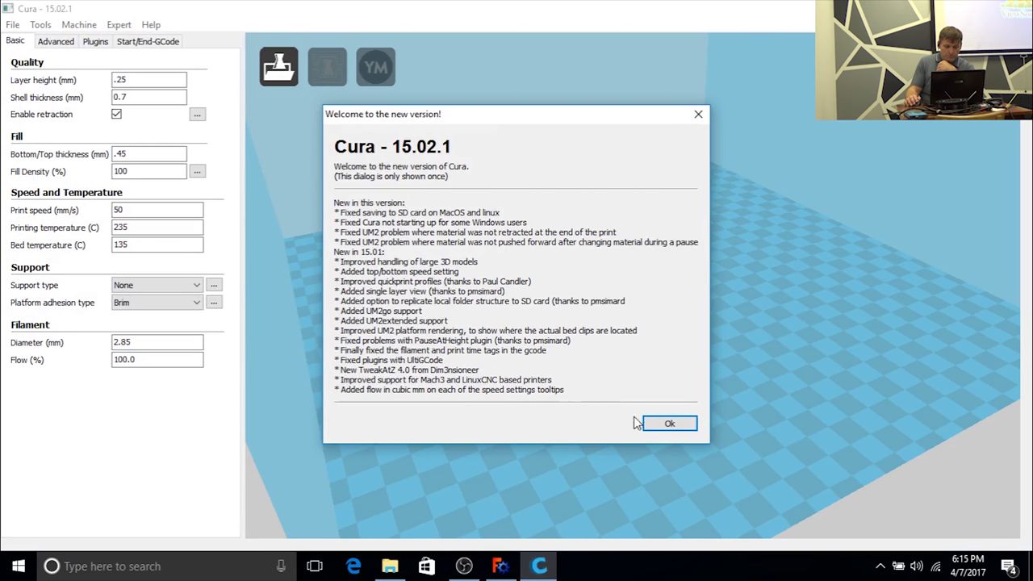
{"action": "left_click", "coordinate": [669, 424]}
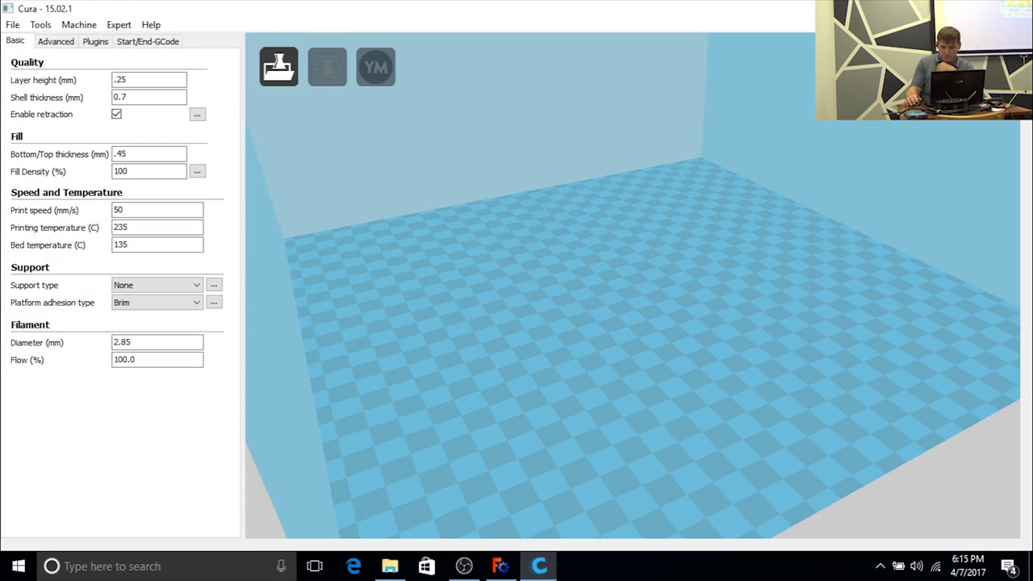
Step: Load nema mount.stl from the desktop into a reduced Cura window, maximize the window and inspect the model closely
{"action": "double_click", "coordinate": [632, 10]}
{"action": "left_click_drag", "start_coordinate": [626, 149], "coordinate": [483, 121]}
{"action": "left_click_drag", "start_coordinate": [142, 32], "coordinate": [515, 286]}
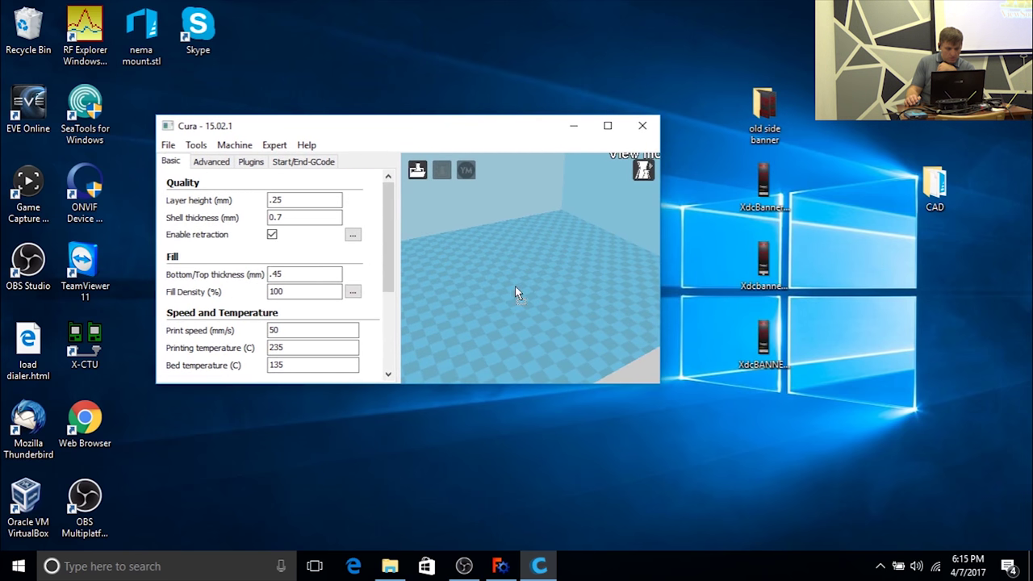
{"action": "left_click", "coordinate": [609, 127]}
{"action": "scroll", "coordinate": [656, 271], "scroll_direction": "up", "scroll_amount": 6}
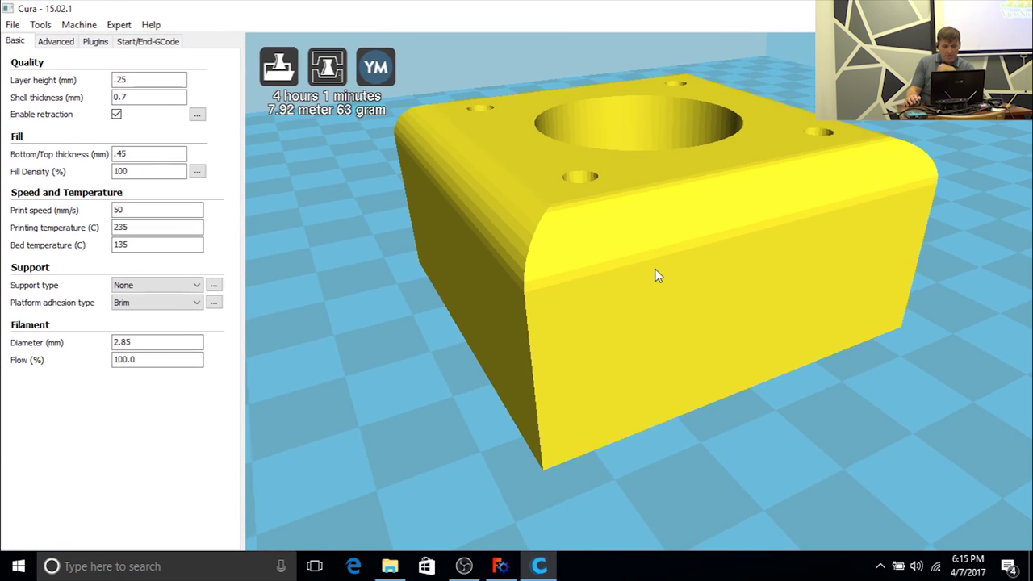
{"action": "mouse_move", "coordinate": [650, 210]}
{"action": "right_mouse_down"}
{"action": "mouse_move", "coordinate": [656, 198]}
{"action": "mouse_move", "coordinate": [689, 201]}
{"action": "mouse_move", "coordinate": [712, 233]}
{"action": "mouse_move", "coordinate": [675, 203]}
{"action": "mouse_move", "coordinate": [655, 210]}
{"action": "right_mouse_up"}
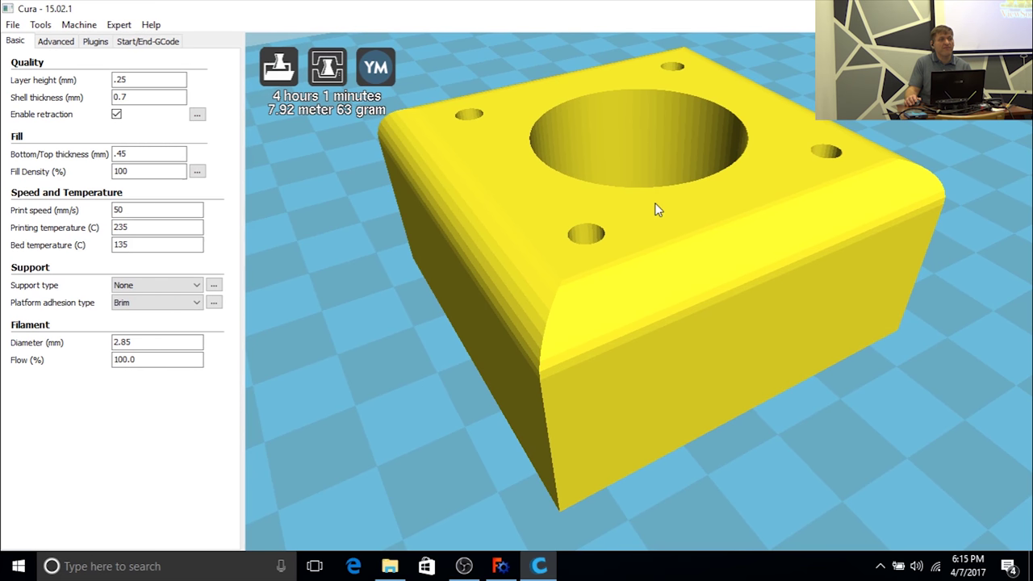
{"action": "right_click_drag", "start_coordinate": [655, 210], "coordinate": [658, 210]}
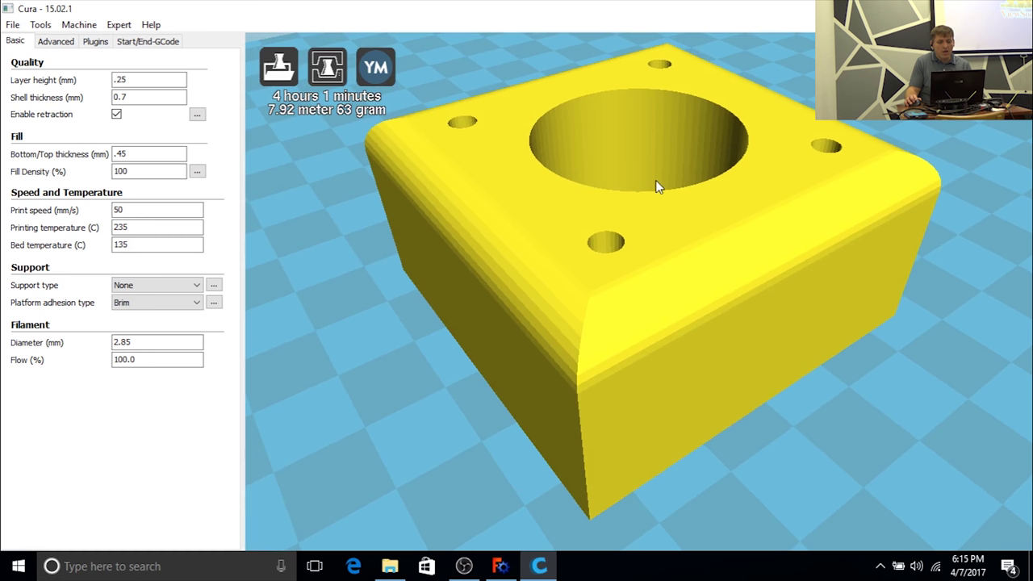
Step: Finish inspecting the model, close Cura and switch back to FreeCAD
{"action": "scroll", "coordinate": [655, 180], "scroll_direction": "up", "scroll_amount": 5}
{"action": "scroll", "coordinate": [655, 180], "scroll_direction": "down", "scroll_amount": 5}
{"action": "scroll", "coordinate": [662, 171], "scroll_direction": "down", "scroll_amount": 5}
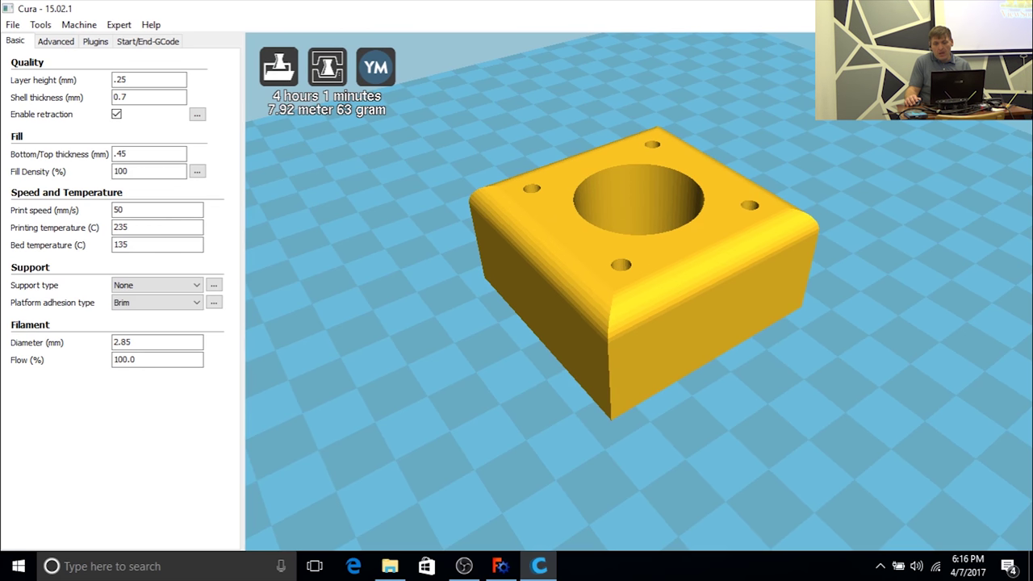
{"action": "left_click", "coordinate": [1019, 8]}
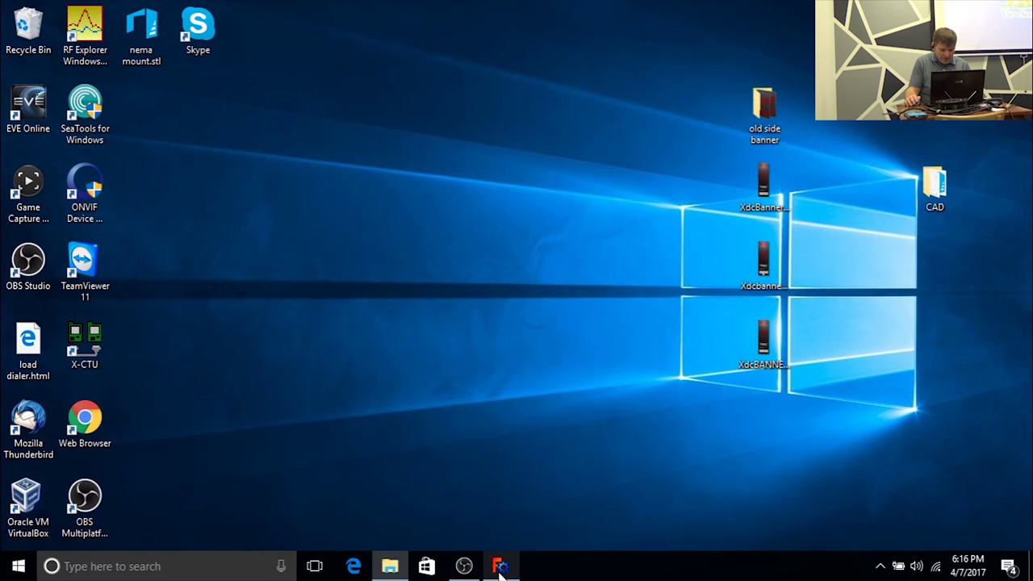
{"action": "left_click", "coordinate": [500, 568]}
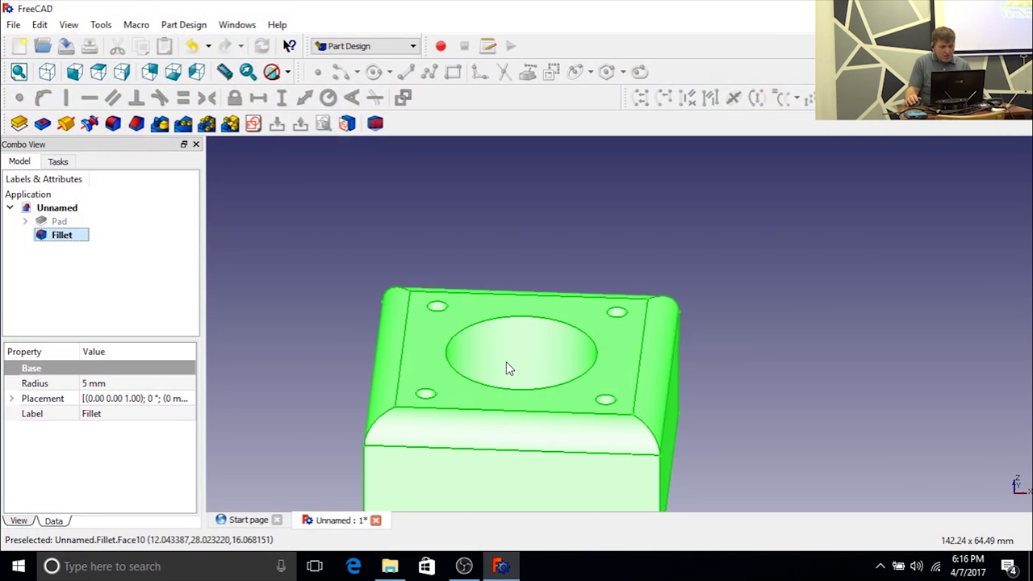
Step: Create a new sketch on the front side face of the filleted block
{"action": "scroll", "coordinate": [506, 368], "scroll_direction": "down", "scroll_amount": 3}
{"action": "left_click", "coordinate": [658, 391]}
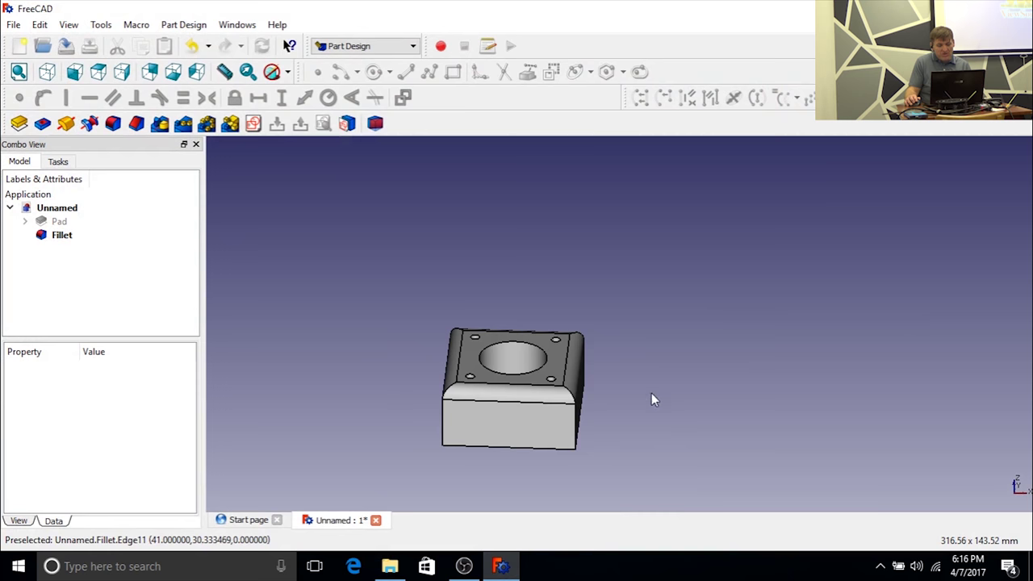
{"action": "left_click", "coordinate": [522, 430]}
{"action": "scroll", "coordinate": [521, 430], "scroll_direction": "up", "scroll_amount": 4}
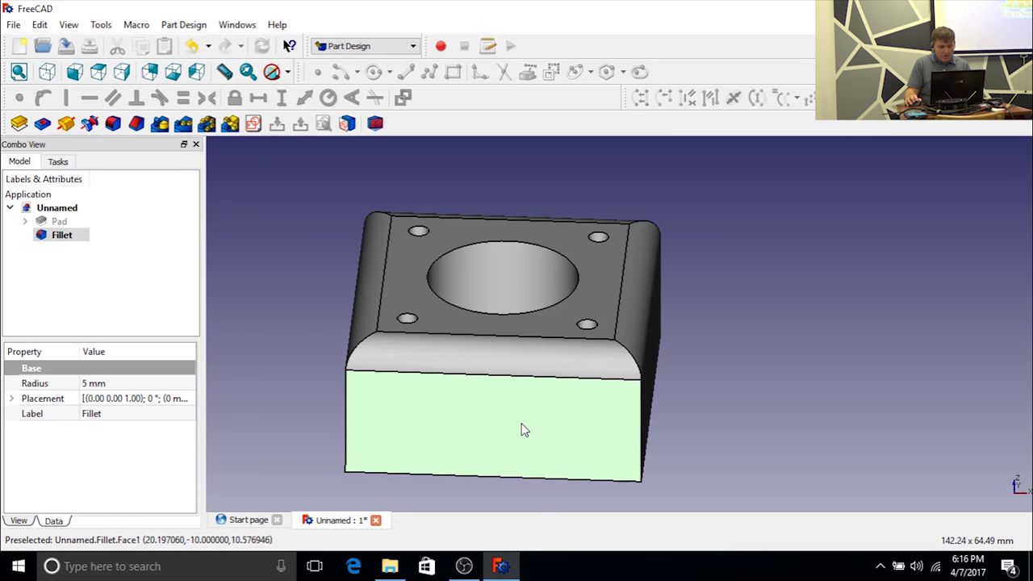
{"action": "middle_click_drag", "start_coordinate": [521, 430], "coordinate": [697, 323]}
{"action": "middle_click_drag", "start_coordinate": [692, 190], "coordinate": [603, 279]}
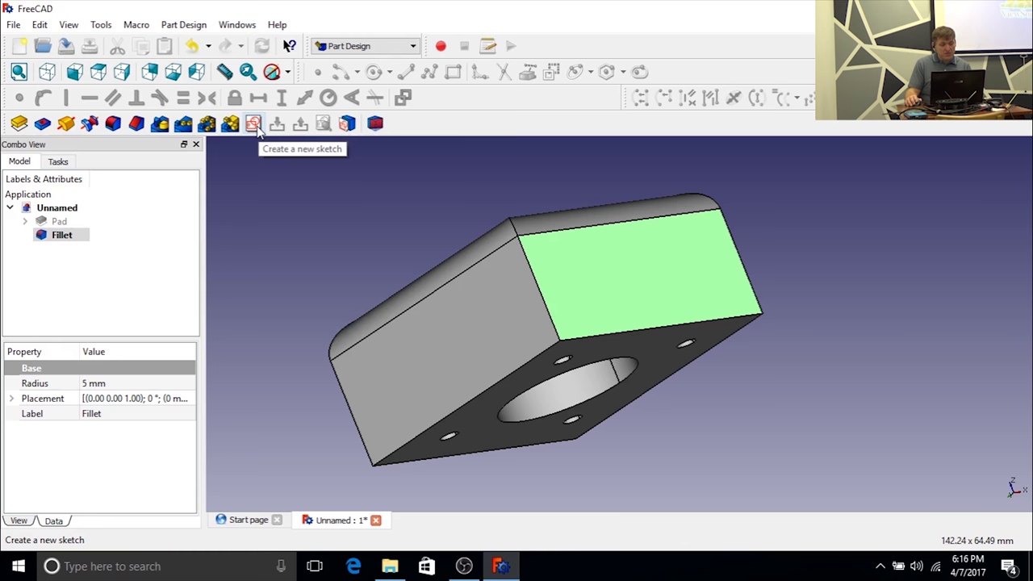
{"action": "left_click", "coordinate": [61, 161]}
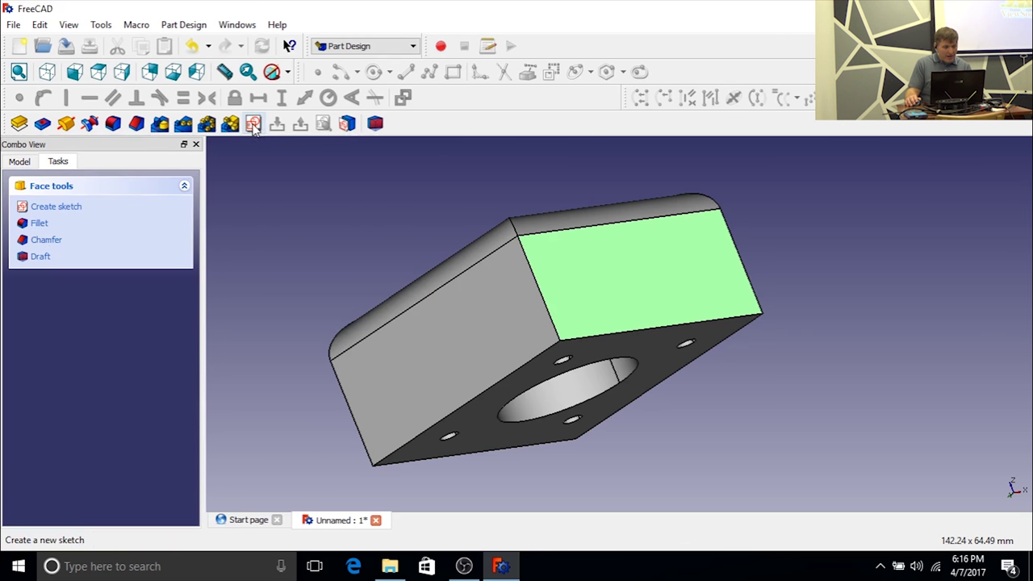
{"action": "left_click", "coordinate": [184, 186]}
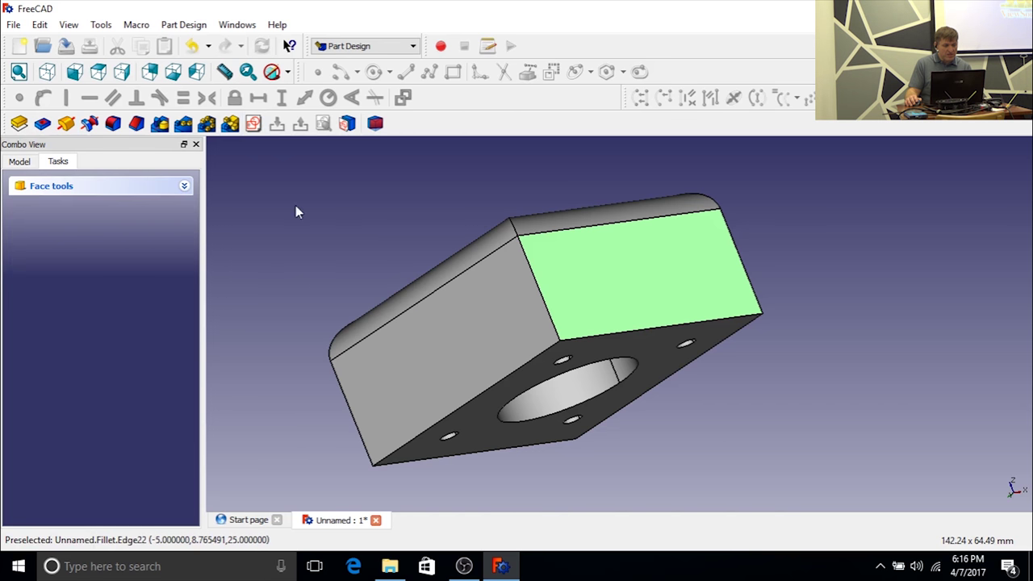
{"action": "left_click", "coordinate": [253, 124]}
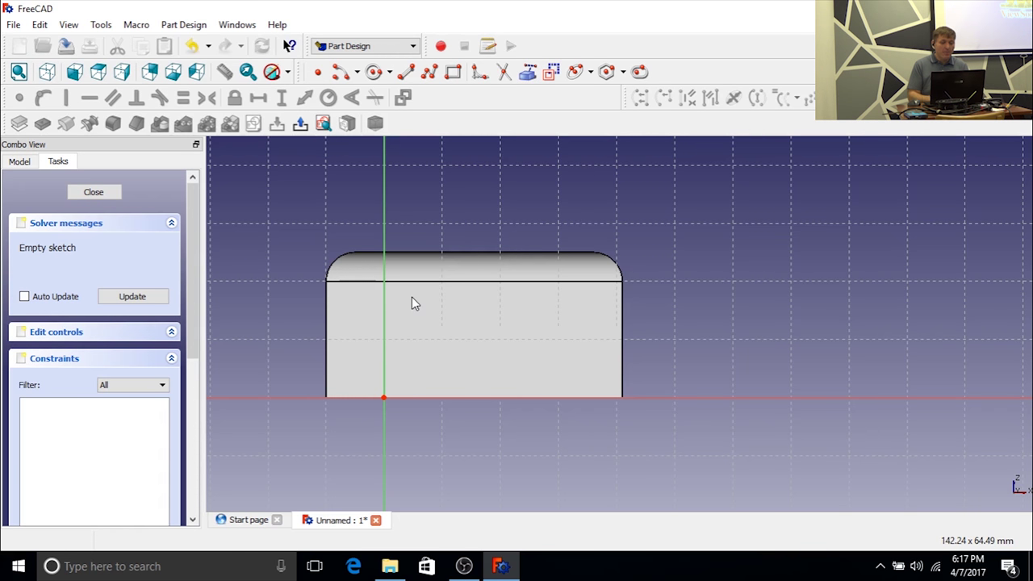
Step: Link the front face's two vertical edges as external geometry and close the sketch
{"action": "left_click", "coordinate": [527, 73]}
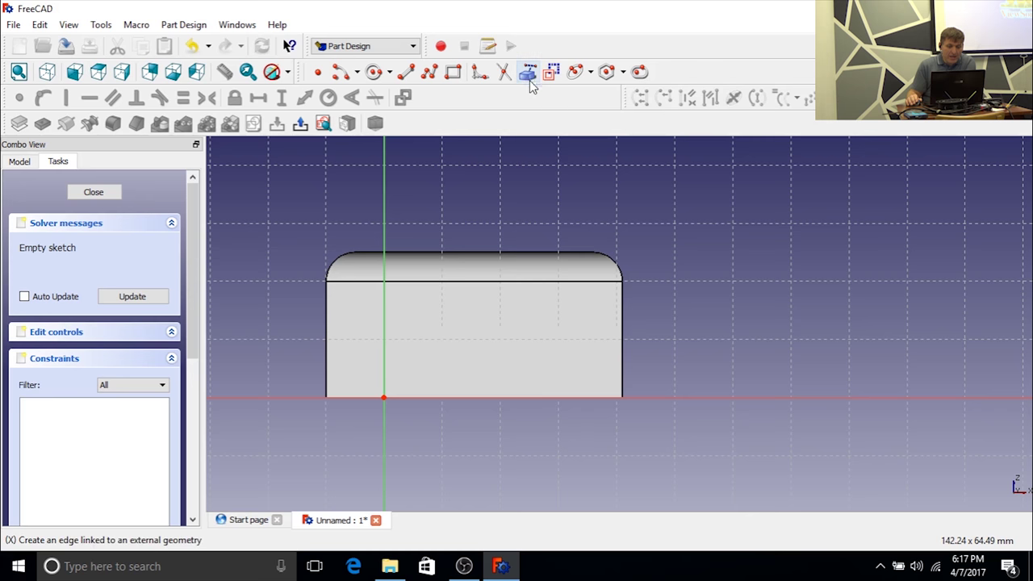
{"action": "left_click", "coordinate": [621, 335]}
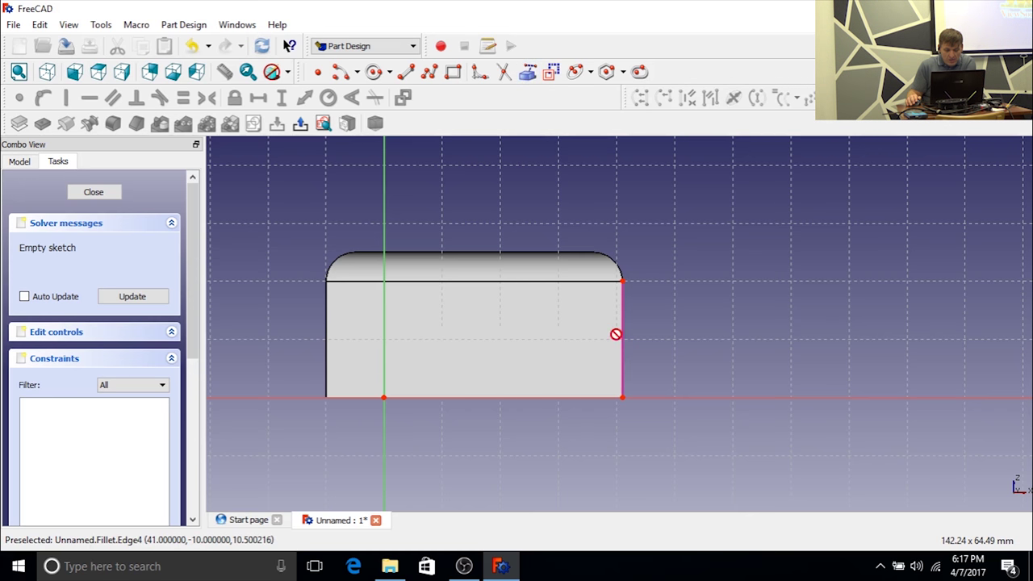
{"action": "left_click", "coordinate": [327, 331]}
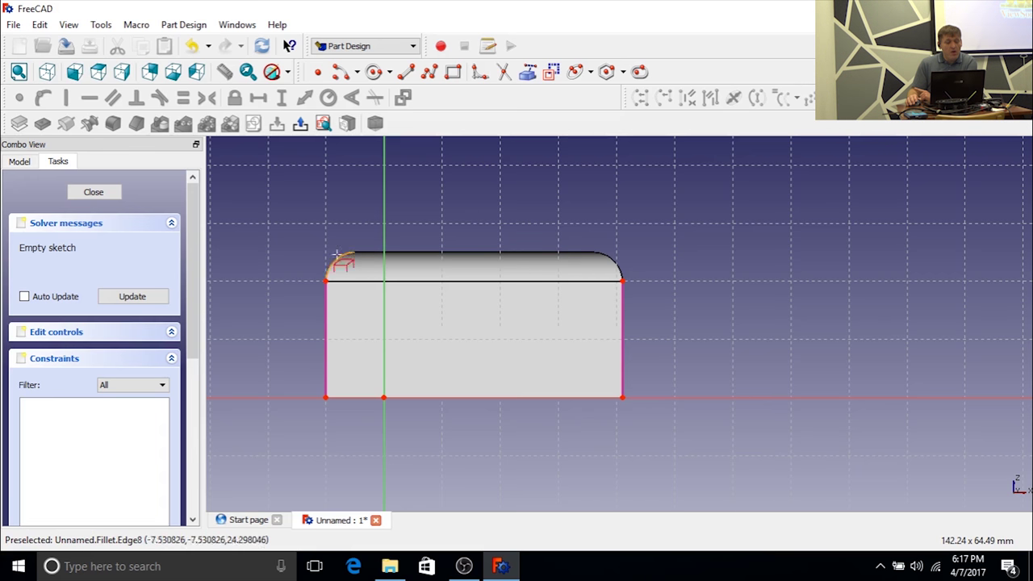
{"action": "left_click", "coordinate": [94, 193]}
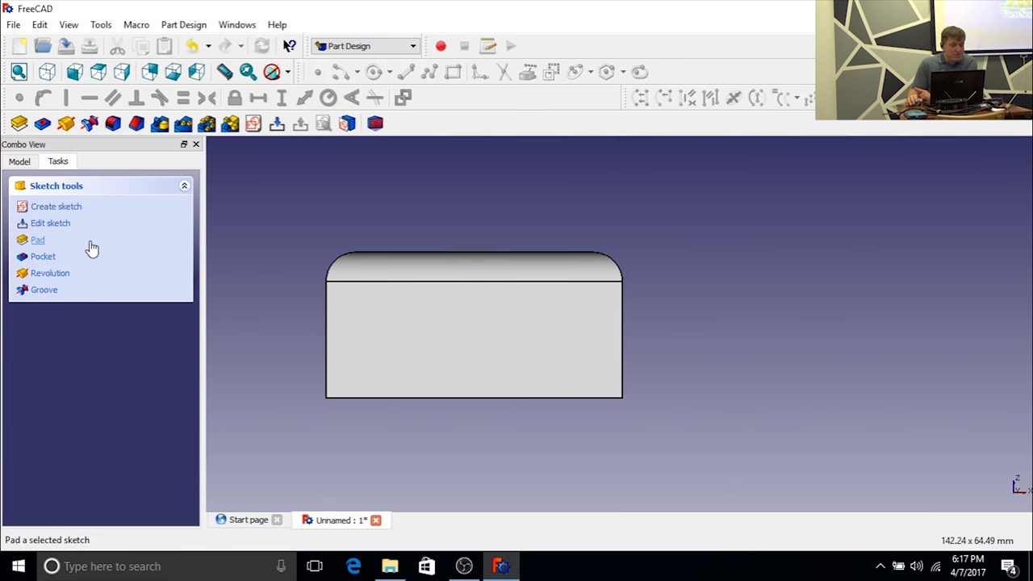
Step: Delete the fillet and the sketch attached to it from the model, leaving only the pad
{"action": "left_click", "coordinate": [18, 164]}
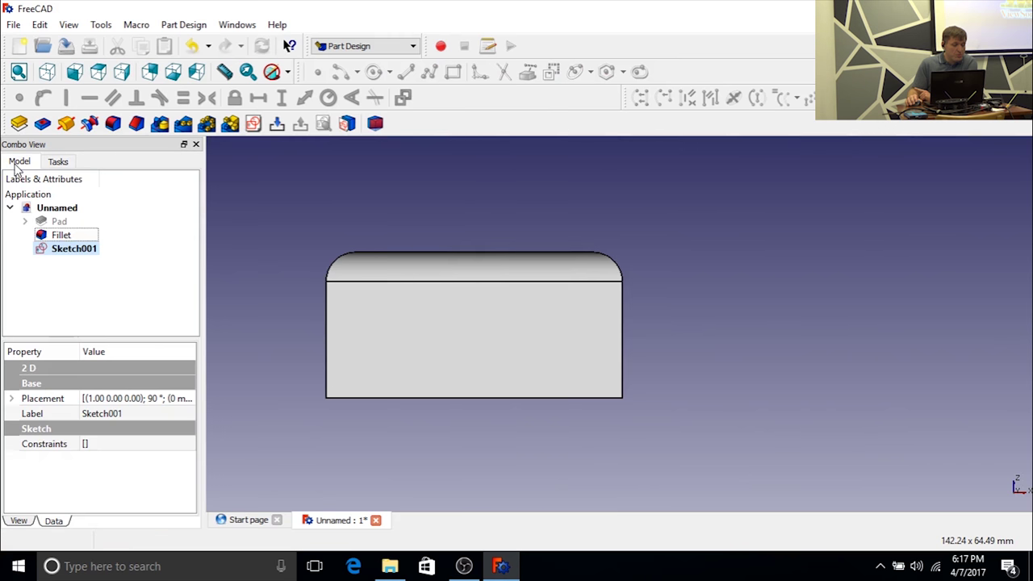
{"action": "left_click", "coordinate": [60, 235]}
{"action": "right_click", "coordinate": [59, 237]}
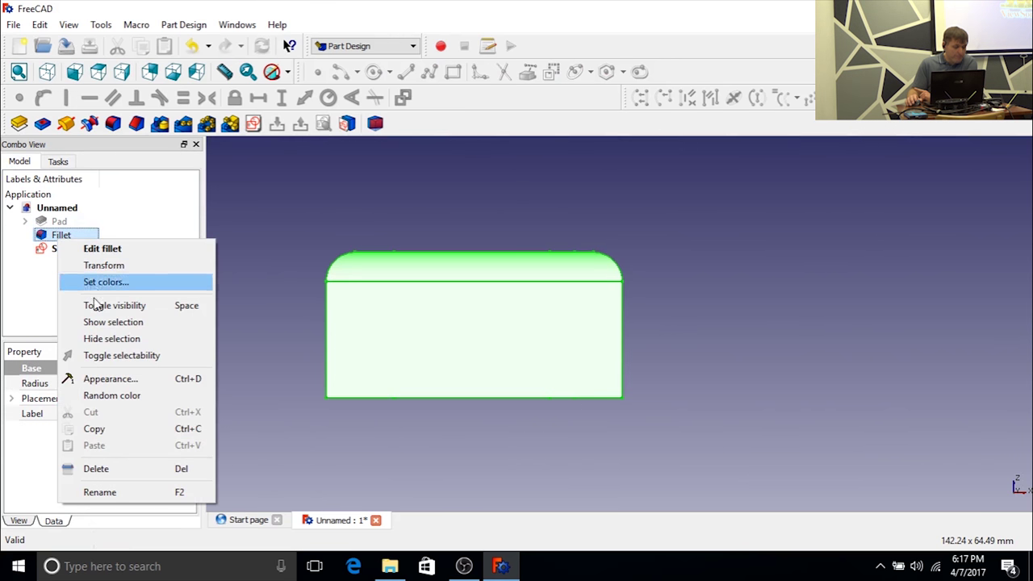
{"action": "left_click", "coordinate": [97, 469]}
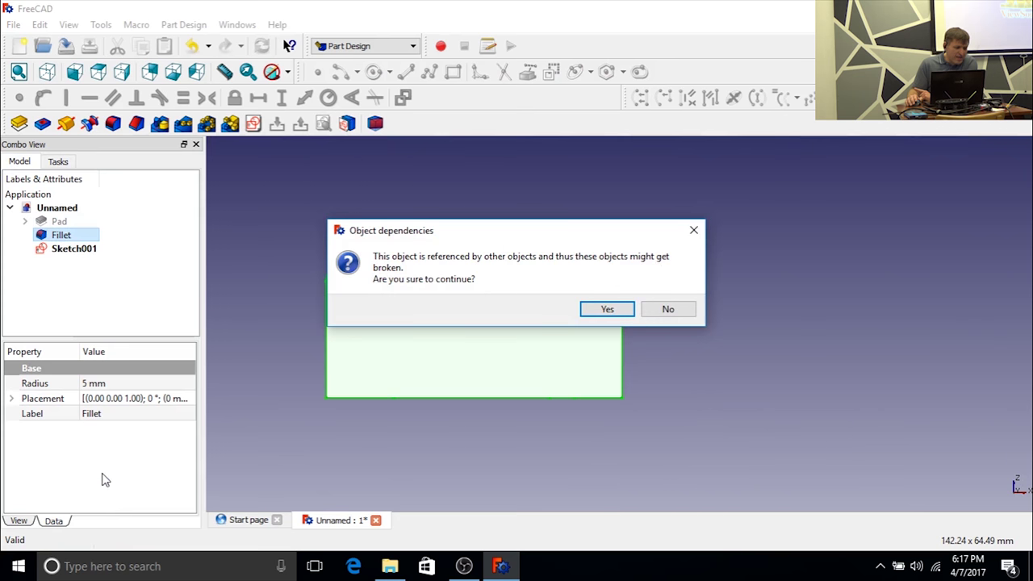
{"action": "left_click", "coordinate": [614, 313]}
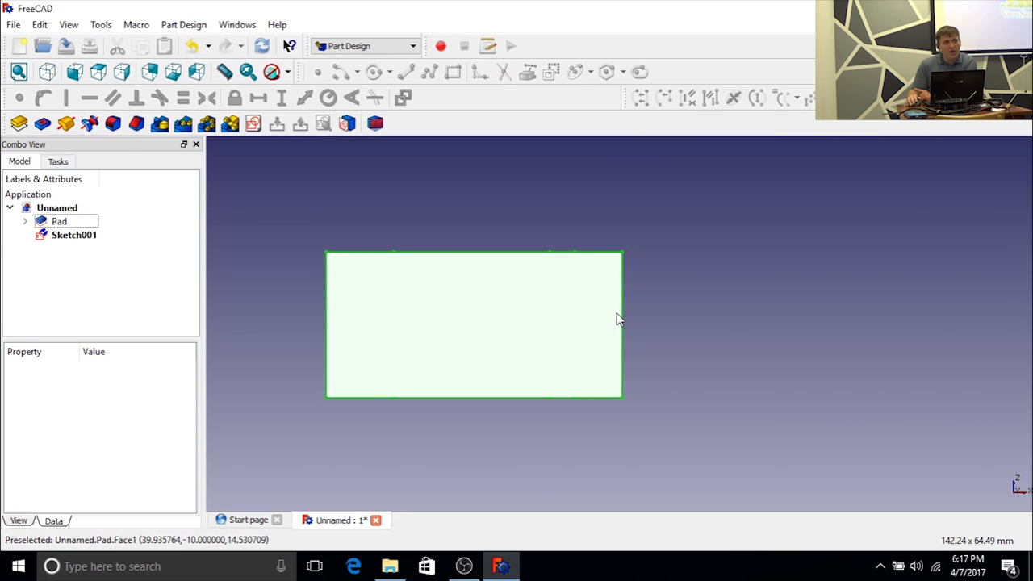
{"action": "left_click", "coordinate": [58, 241]}
{"action": "right_click", "coordinate": [81, 243]}
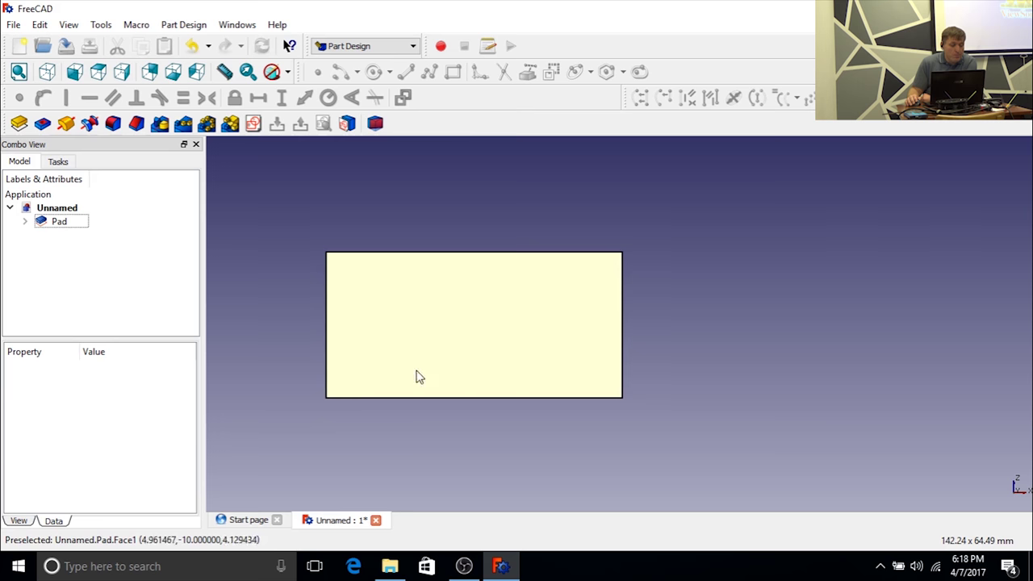
Step: Create a new sketch on the front side face of the pad
{"action": "left_click", "coordinate": [458, 312]}
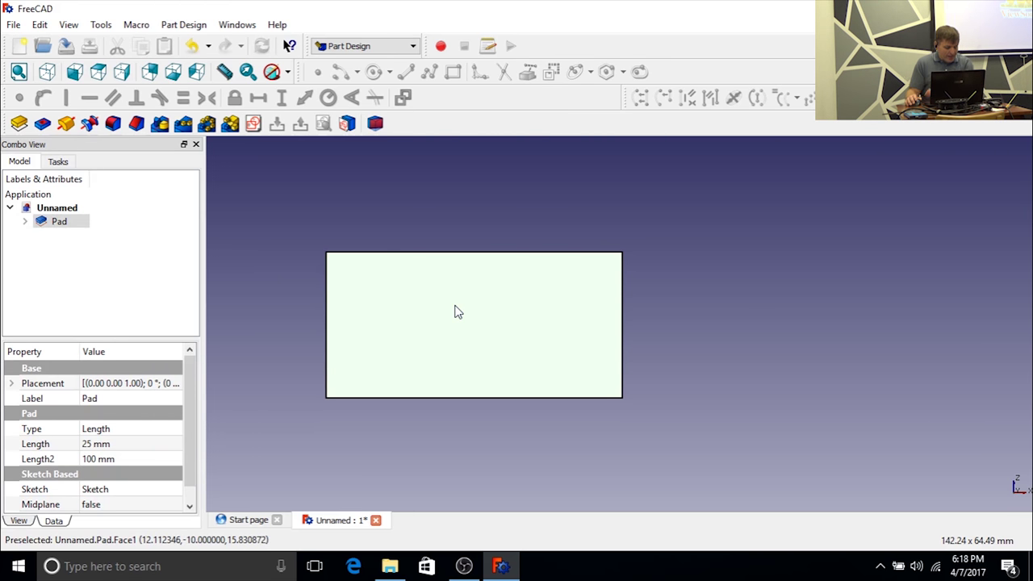
{"action": "middle_click_drag", "start_coordinate": [454, 307], "coordinate": [608, 371]}
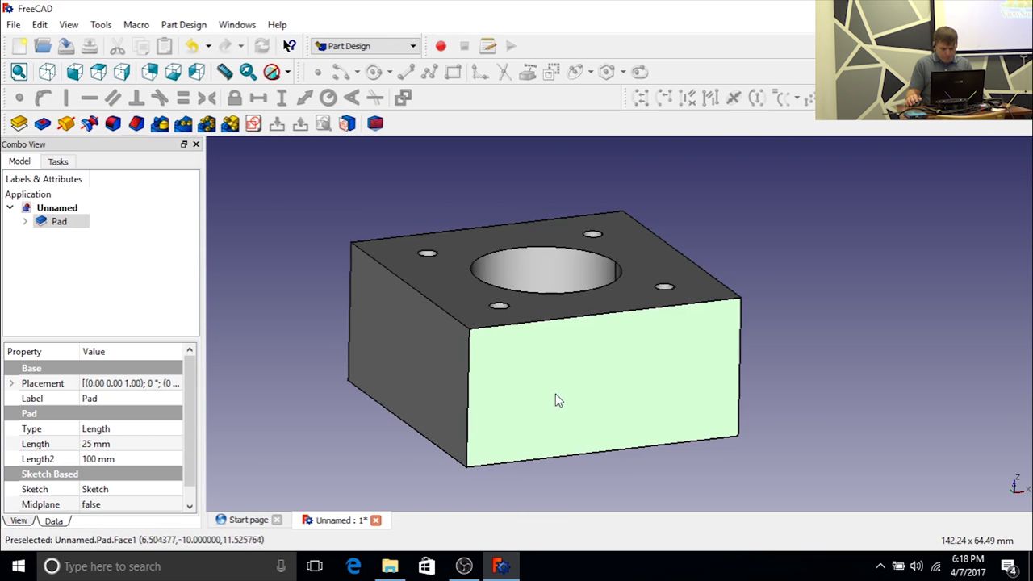
{"action": "left_click", "coordinate": [254, 123]}
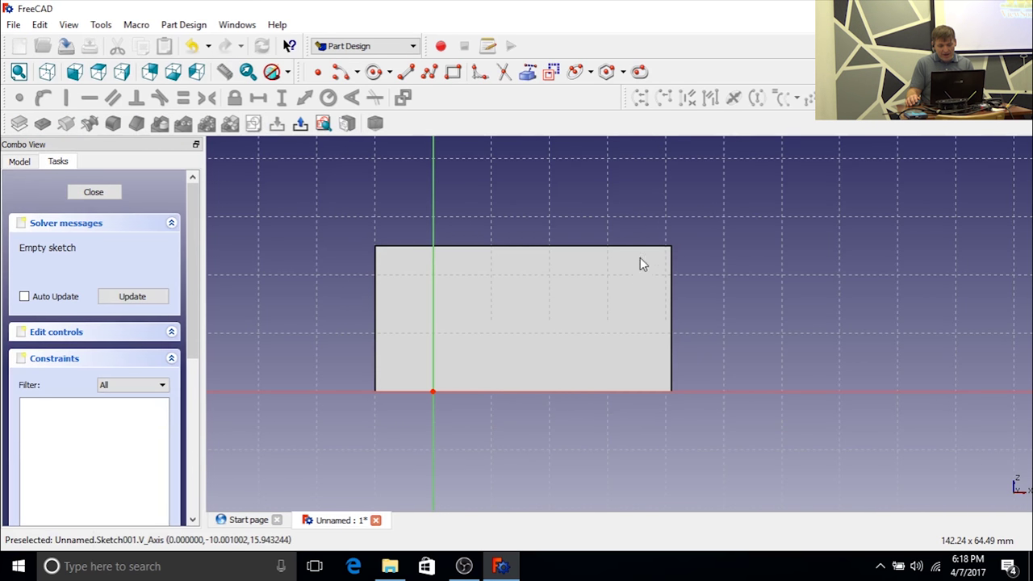
Step: Link the front face's right, top and left edges into the sketch as external geometry
{"action": "left_click", "coordinate": [527, 71]}
{"action": "left_click", "coordinate": [673, 302]}
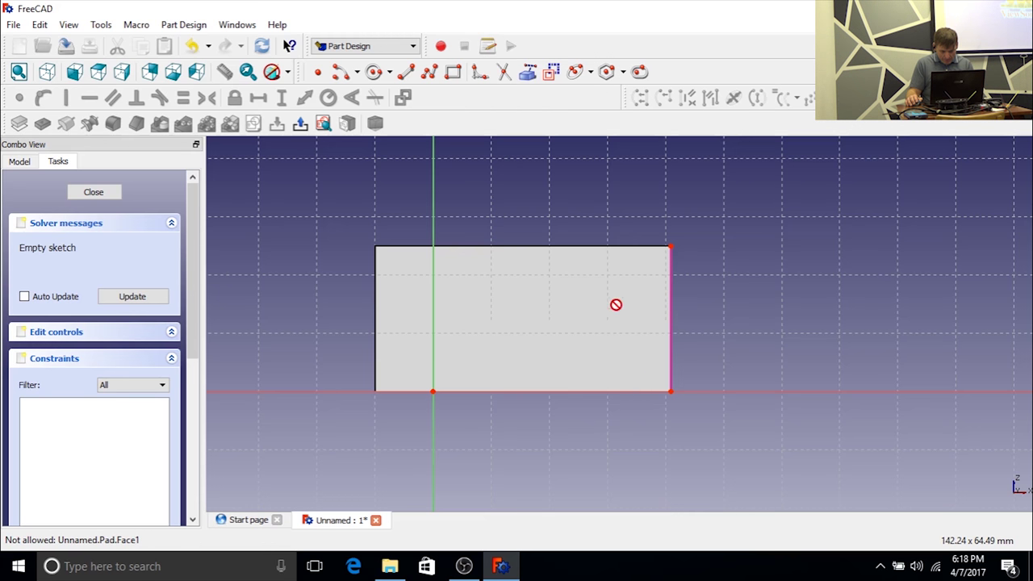
{"action": "left_click", "coordinate": [589, 245]}
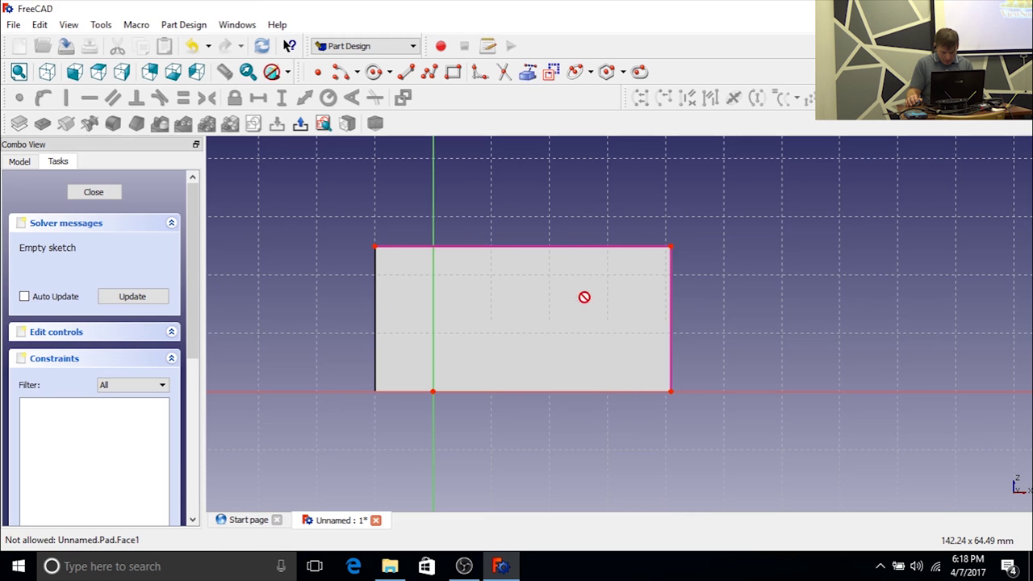
{"action": "left_click", "coordinate": [376, 326]}
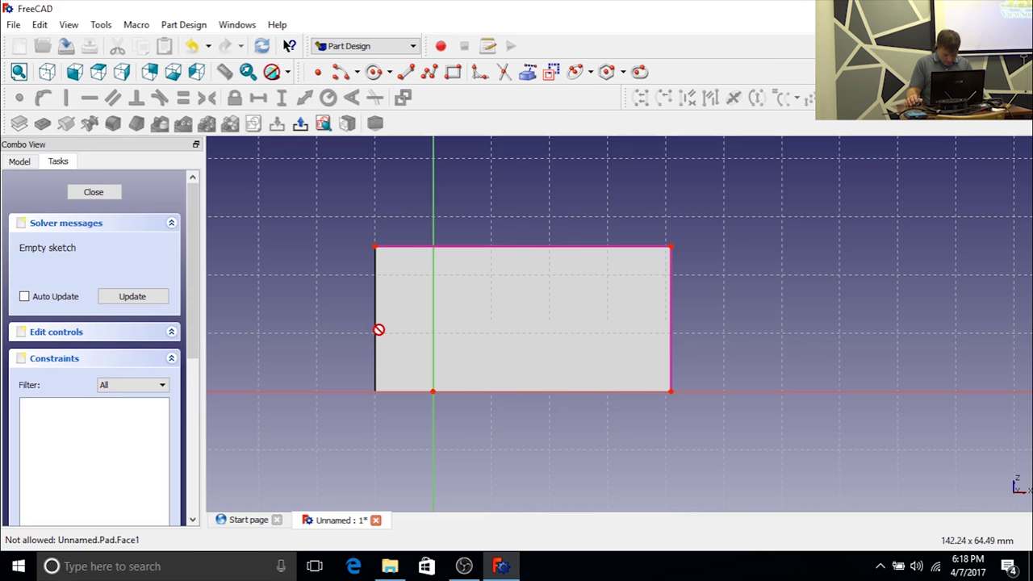
{"action": "left_click", "coordinate": [376, 335]}
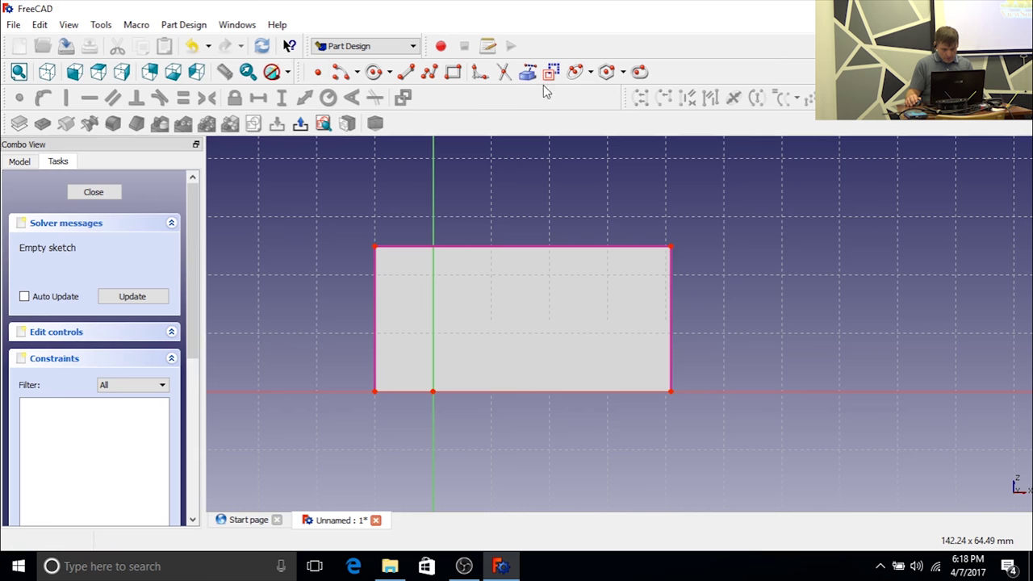
Step: Place one sketch point on the face's left edge and another on its top edge
{"action": "left_click", "coordinate": [318, 72]}
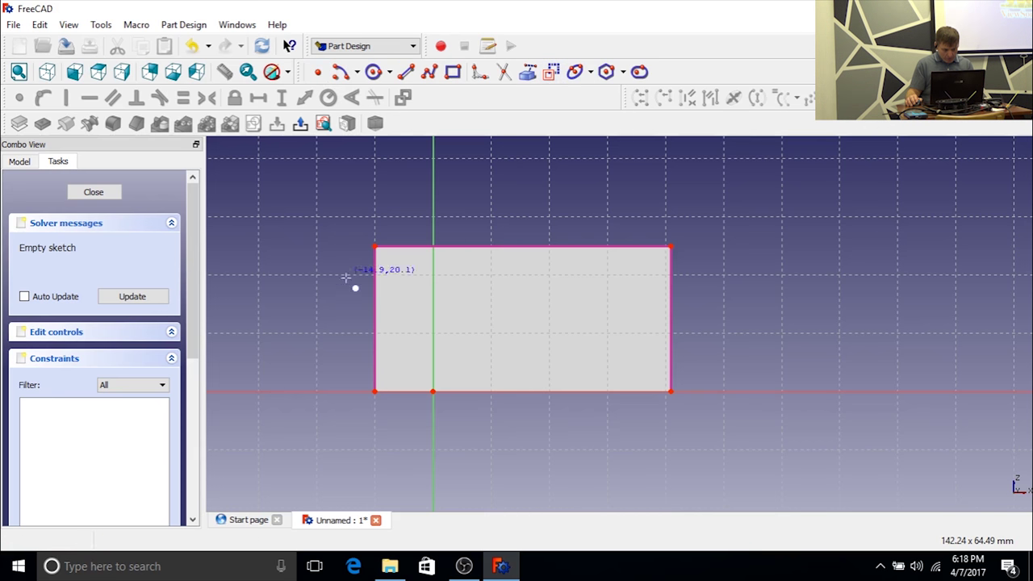
{"action": "left_click", "coordinate": [374, 319]}
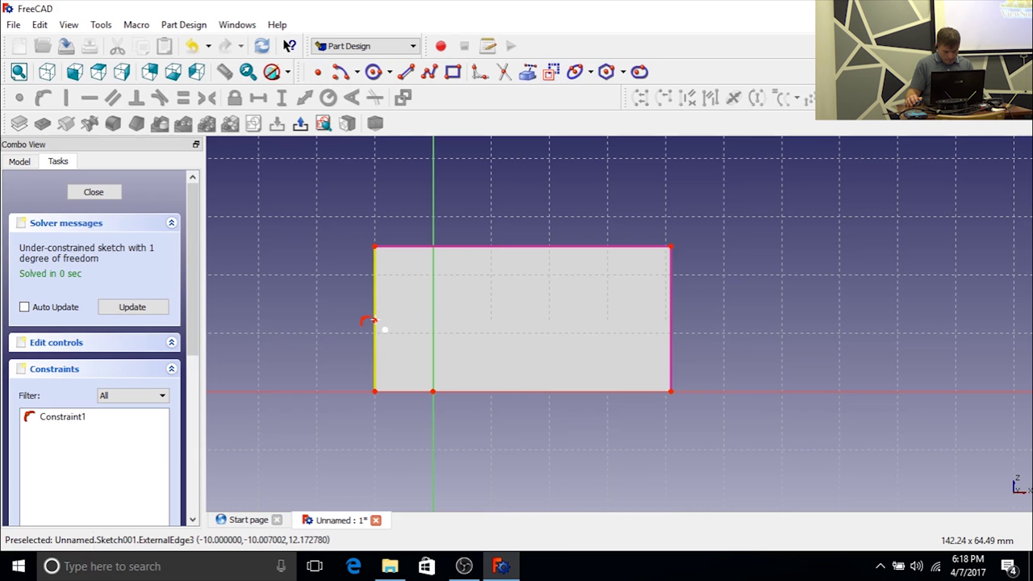
{"action": "left_click", "coordinate": [516, 246]}
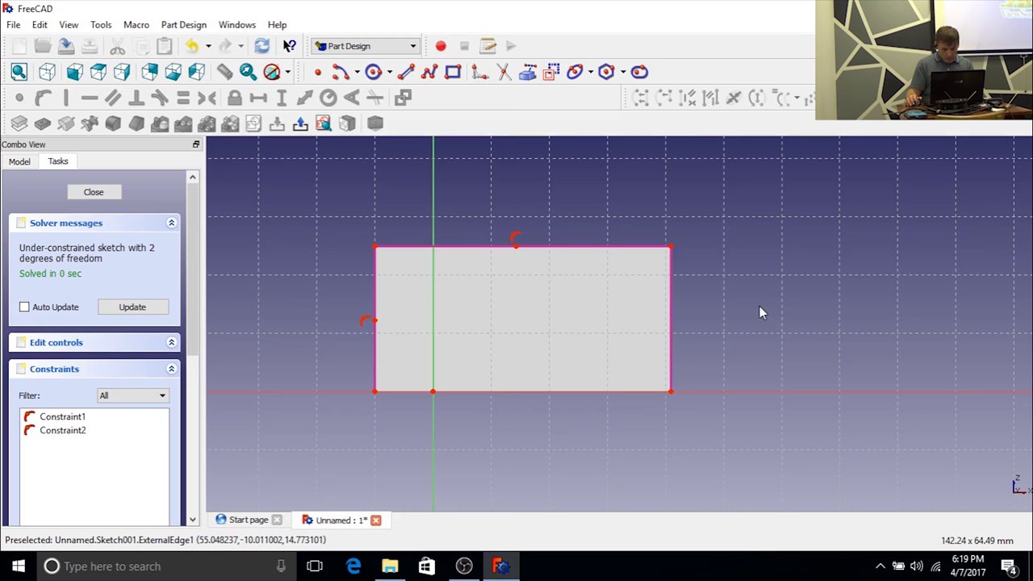
Step: Apply symmetry constraints to center the points on the top and left edges at their midpoints
{"action": "left_click", "coordinate": [515, 247]}
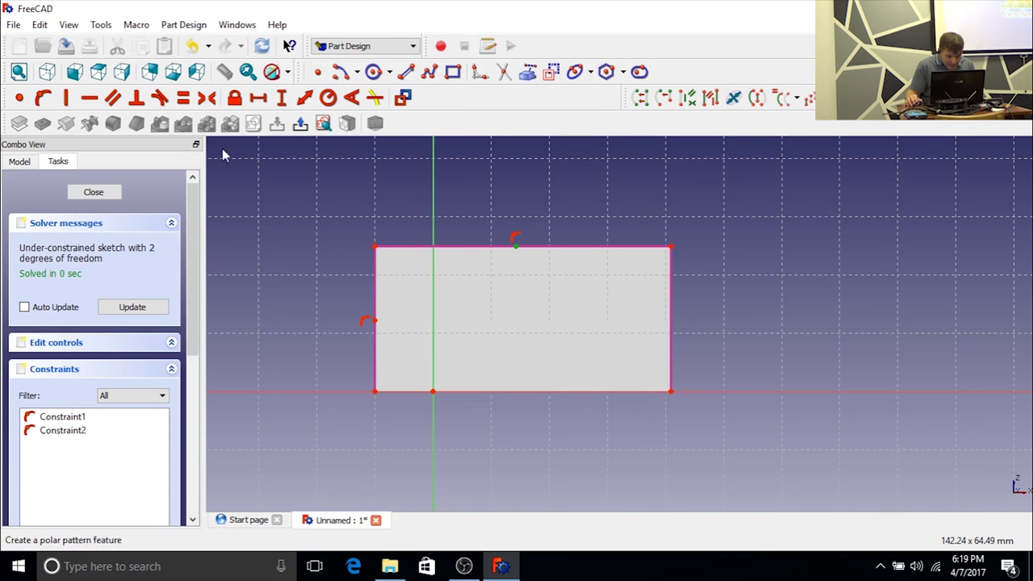
{"action": "right_click", "coordinate": [266, 250]}
{"action": "left_click", "coordinate": [236, 226]}
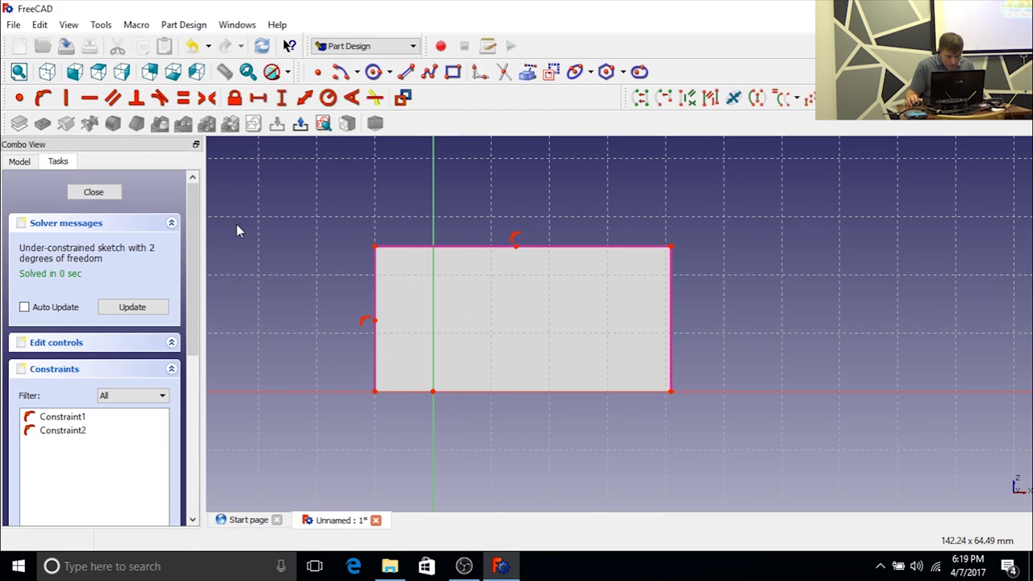
{"action": "left_click", "coordinate": [406, 247]}
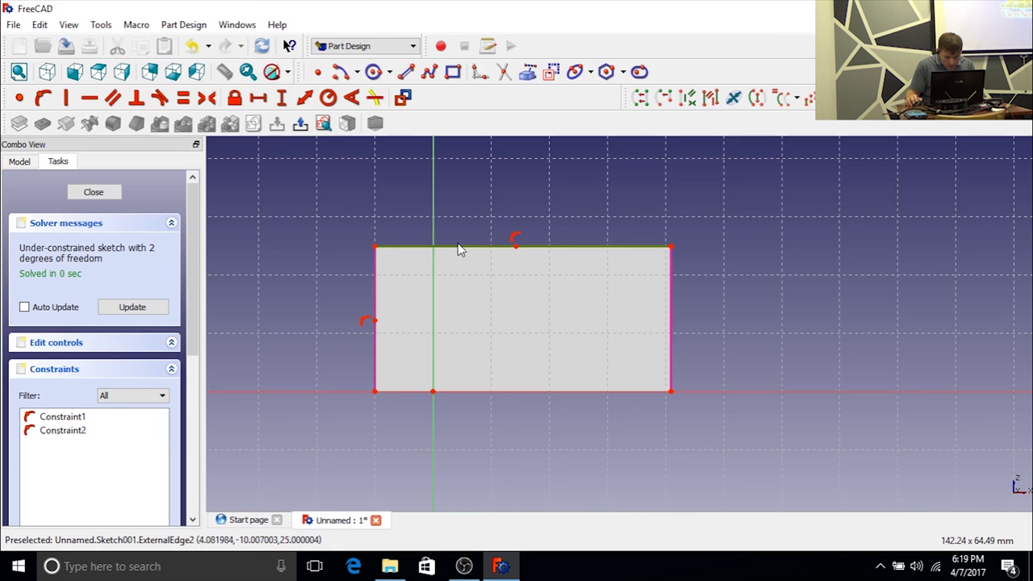
{"action": "left_click", "coordinate": [516, 250]}
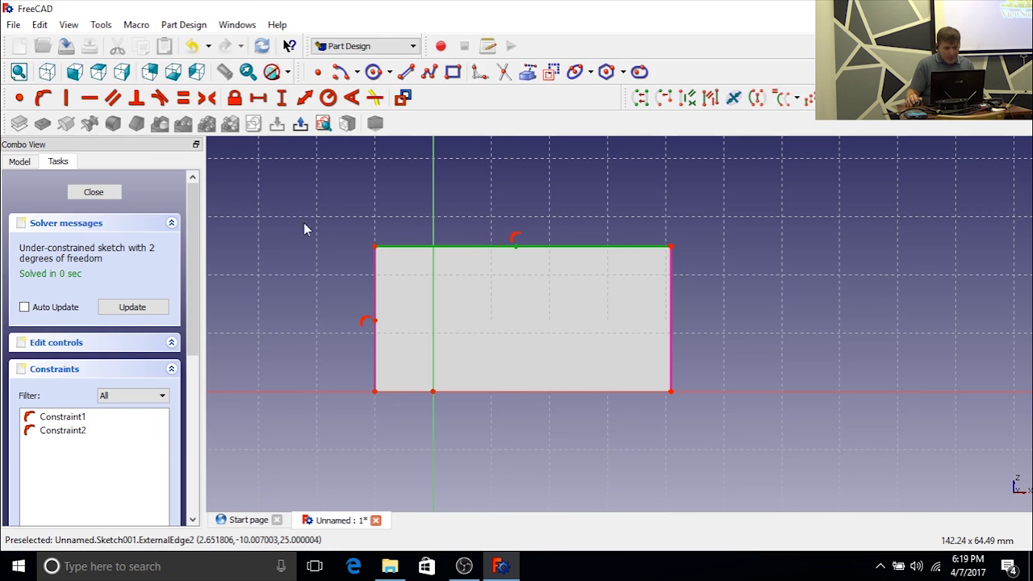
{"action": "left_click", "coordinate": [208, 97]}
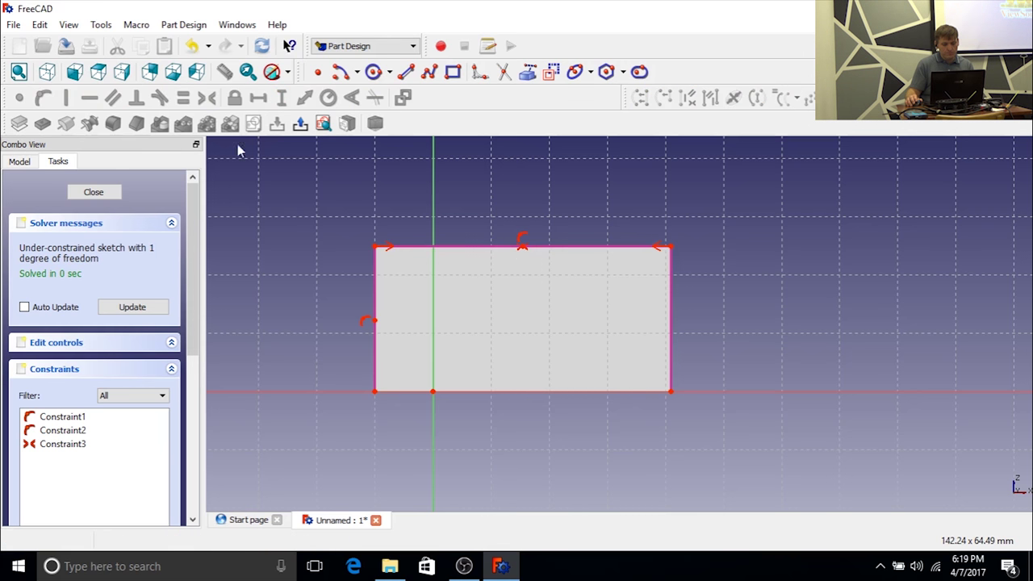
{"action": "left_click", "coordinate": [375, 298]}
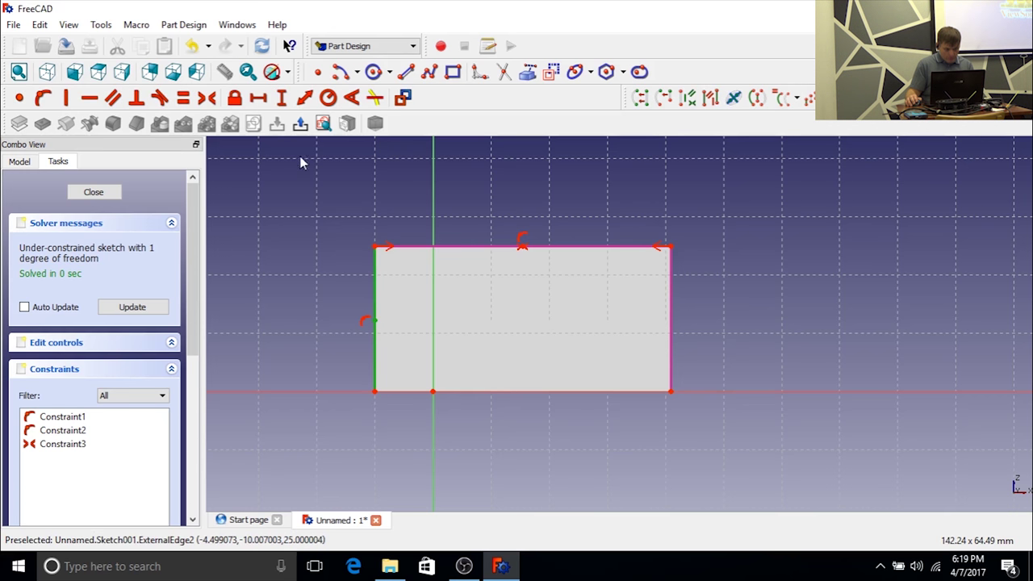
{"action": "left_click", "coordinate": [211, 98]}
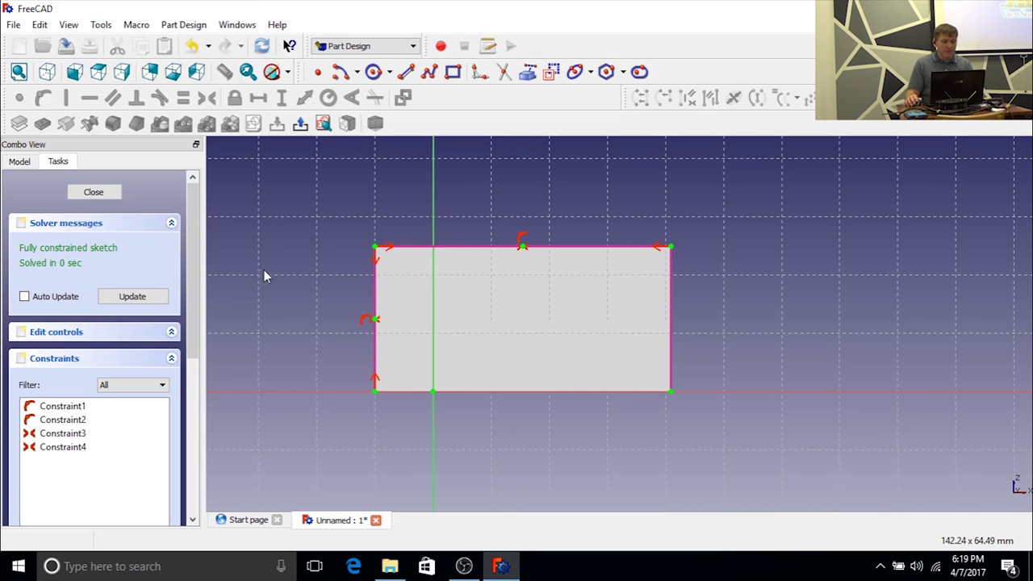
Step: Draw a horizontal line from the left edge's midpoint to the right edge and a vertical line from the top midpoint to the bottom edge
{"action": "left_click", "coordinate": [406, 72]}
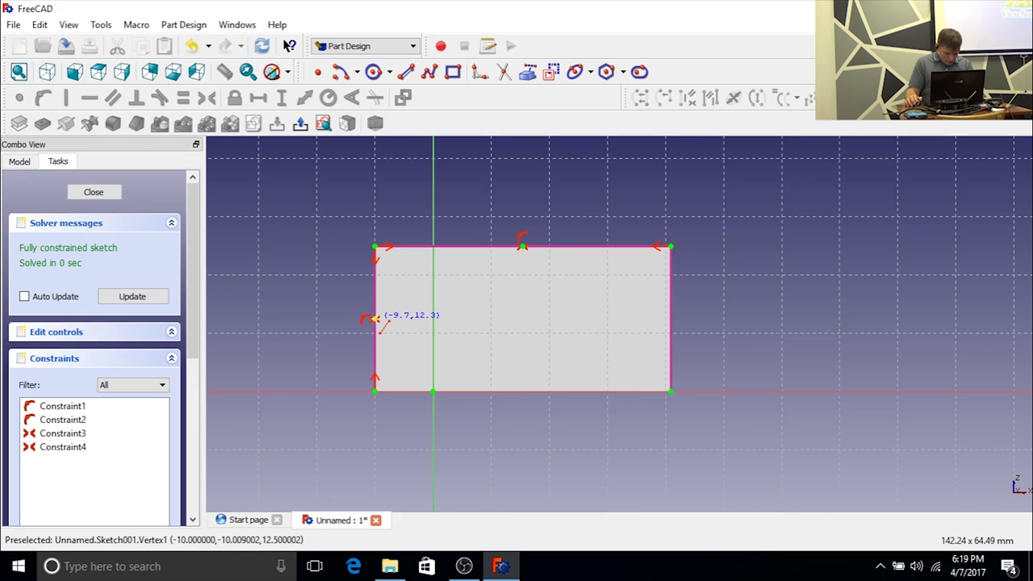
{"action": "left_click", "coordinate": [375, 318]}
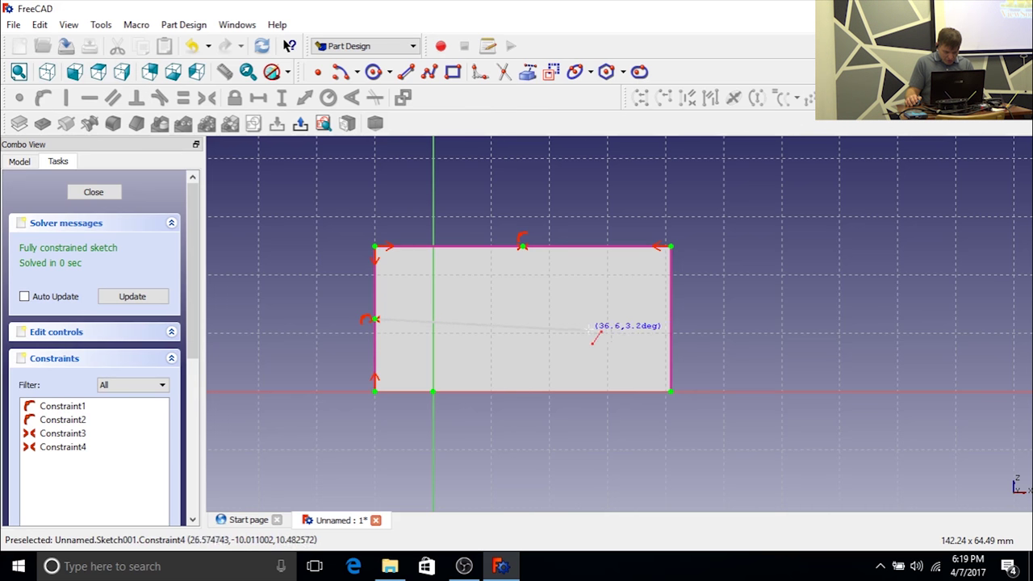
{"action": "left_click", "coordinate": [672, 319]}
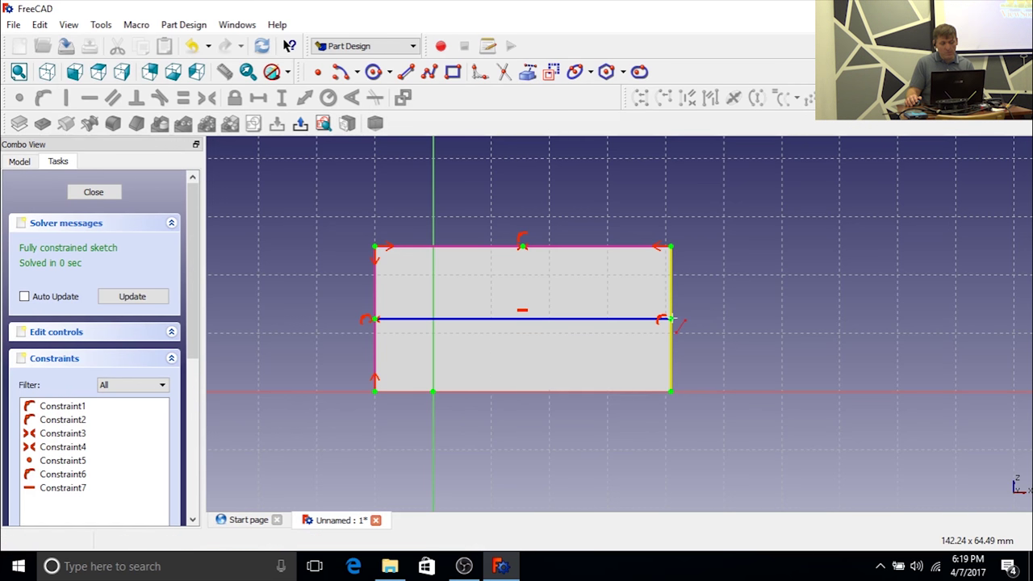
{"action": "left_click", "coordinate": [523, 246]}
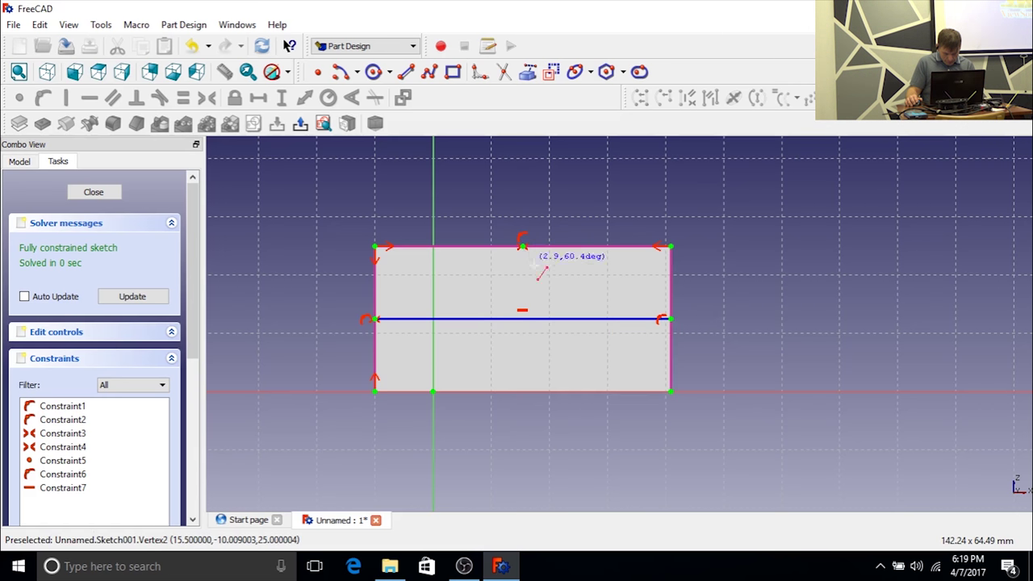
{"action": "left_click", "coordinate": [522, 392]}
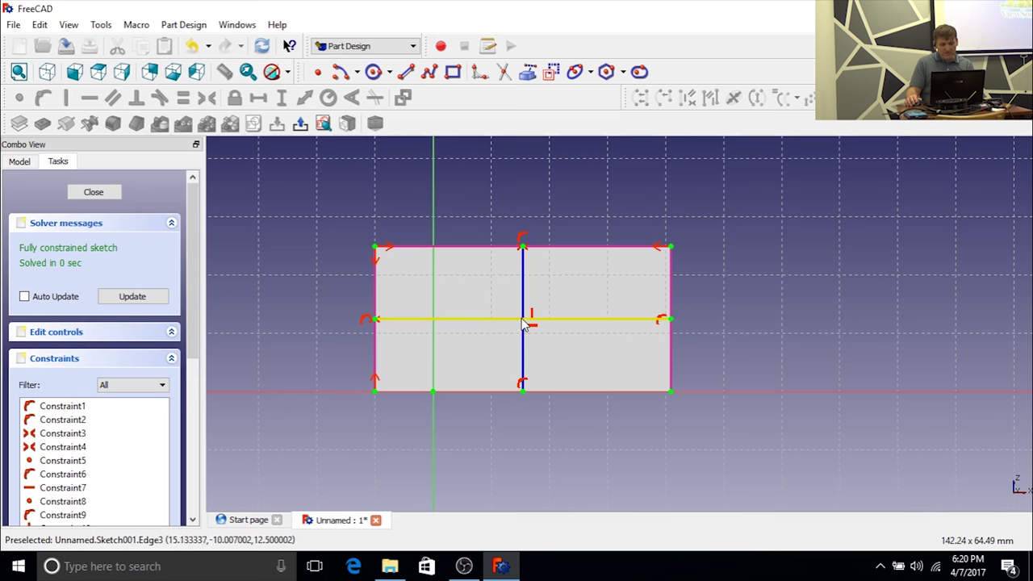
Step: Place a point on the horizontal centre line and constrain it onto the vertical line so it sits at their crossing
{"action": "left_click", "coordinate": [318, 72]}
{"action": "left_click", "coordinate": [461, 318]}
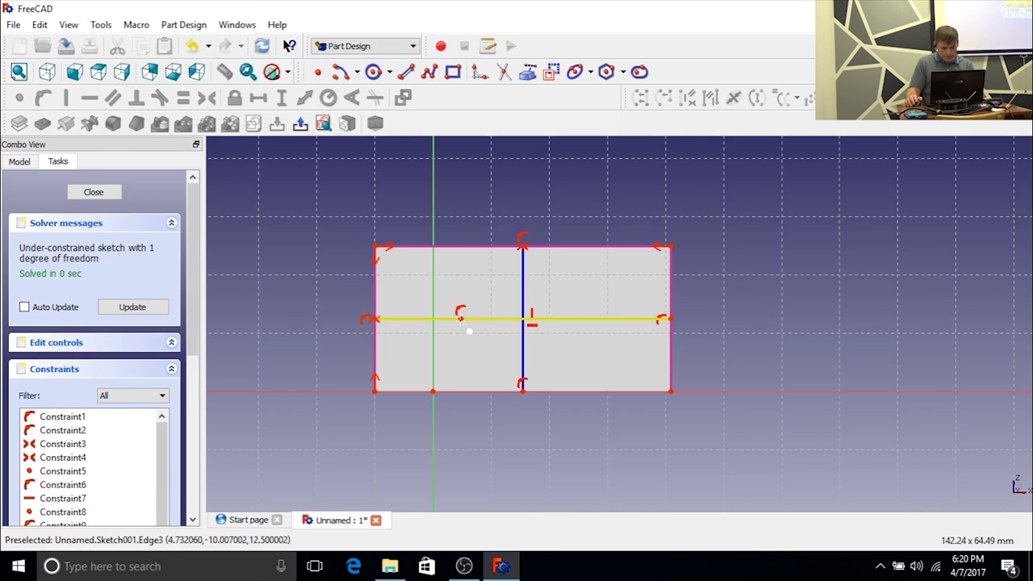
{"action": "key", "text": "Escape"}
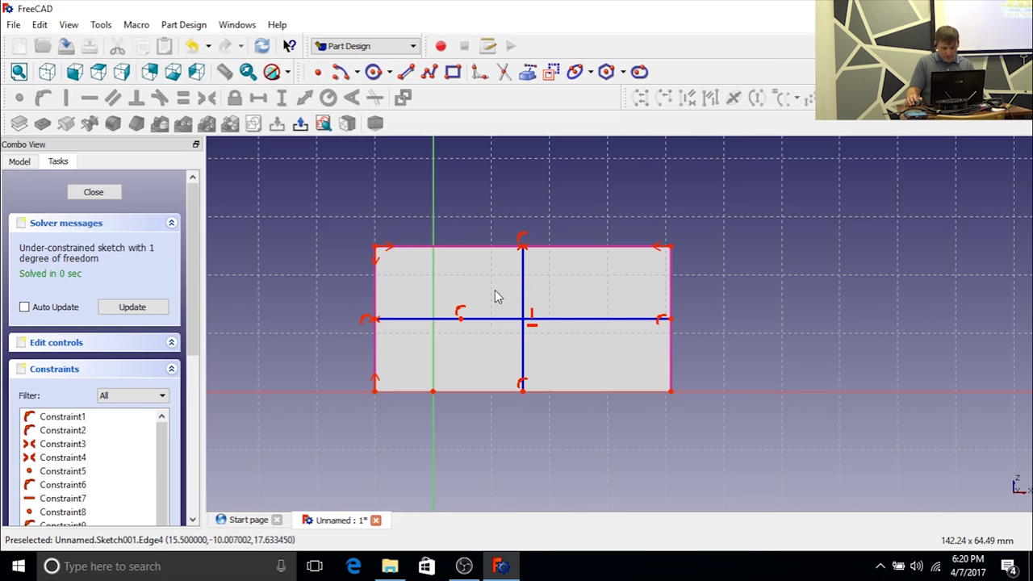
{"action": "left_click", "coordinate": [461, 321]}
{"action": "left_click", "coordinate": [523, 289]}
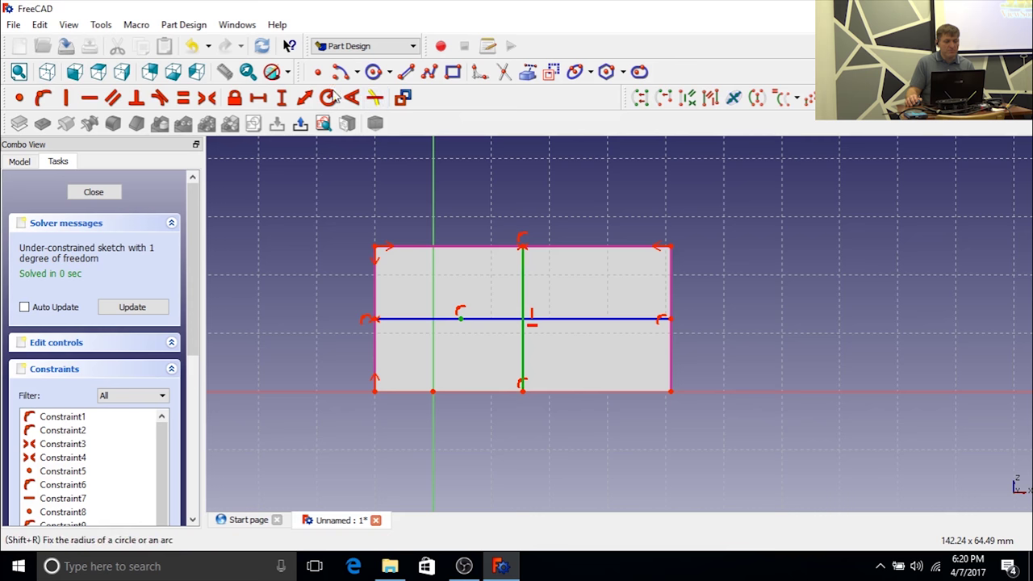
{"action": "left_click", "coordinate": [51, 97]}
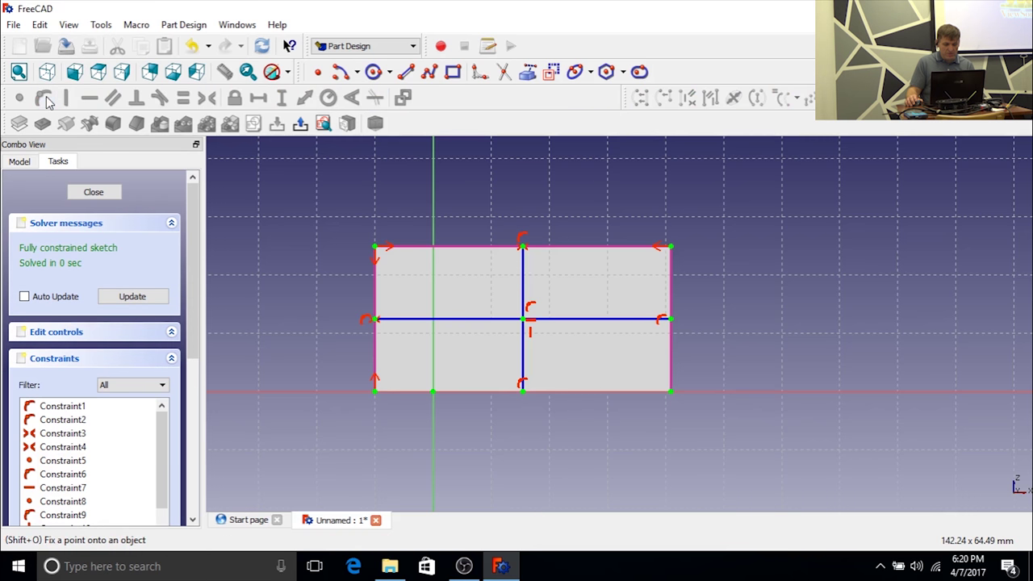
Step: Draw a circle centred on the point where the two lines cross and enlarge it to a radius of about 8.9 mm
{"action": "scroll", "coordinate": [523, 322], "scroll_direction": "up", "scroll_amount": 4}
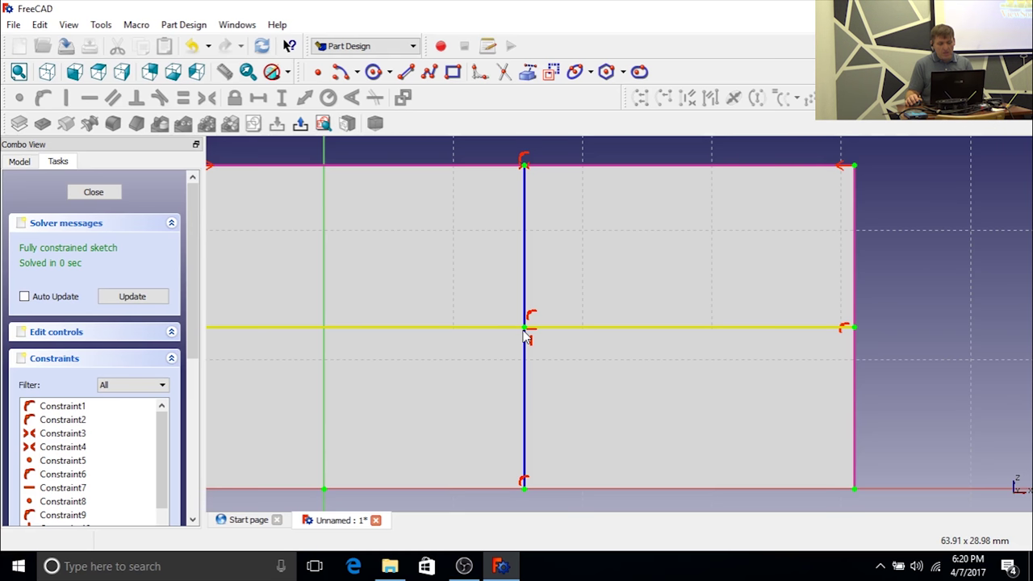
{"action": "scroll", "coordinate": [541, 355], "scroll_direction": "down", "scroll_amount": 3}
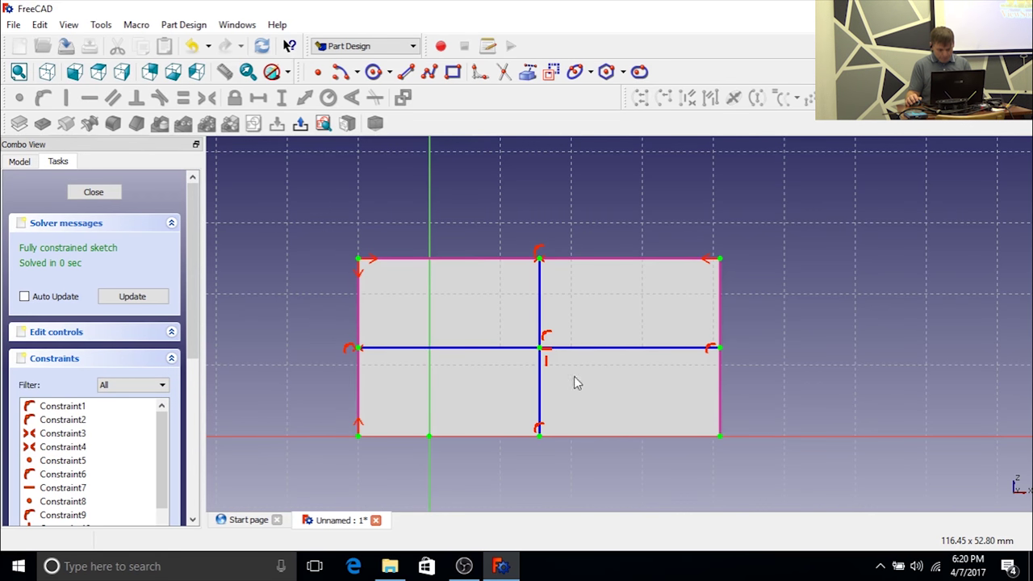
{"action": "scroll", "coordinate": [573, 376], "scroll_direction": "down", "scroll_amount": 2}
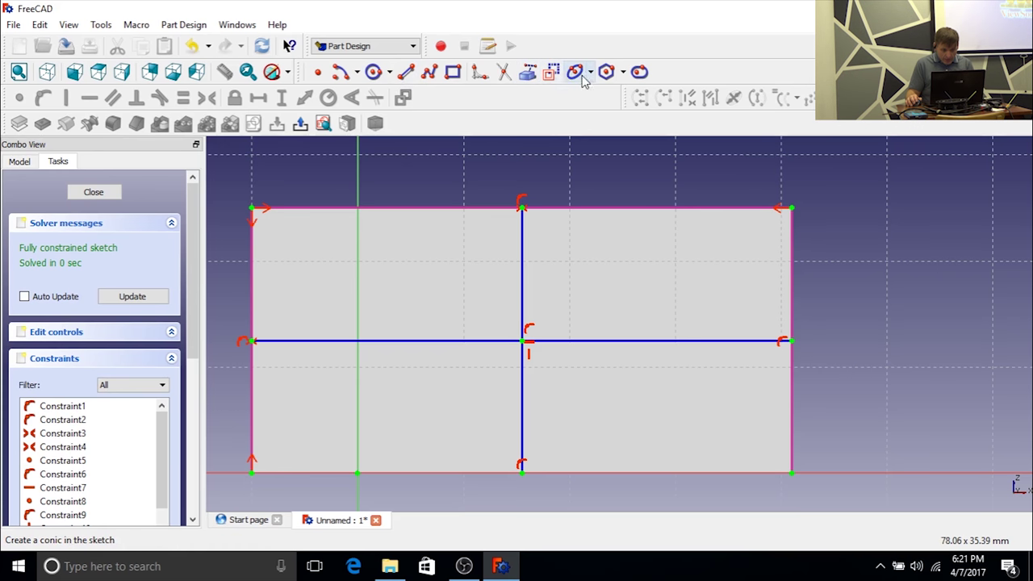
{"action": "left_click", "coordinate": [375, 72]}
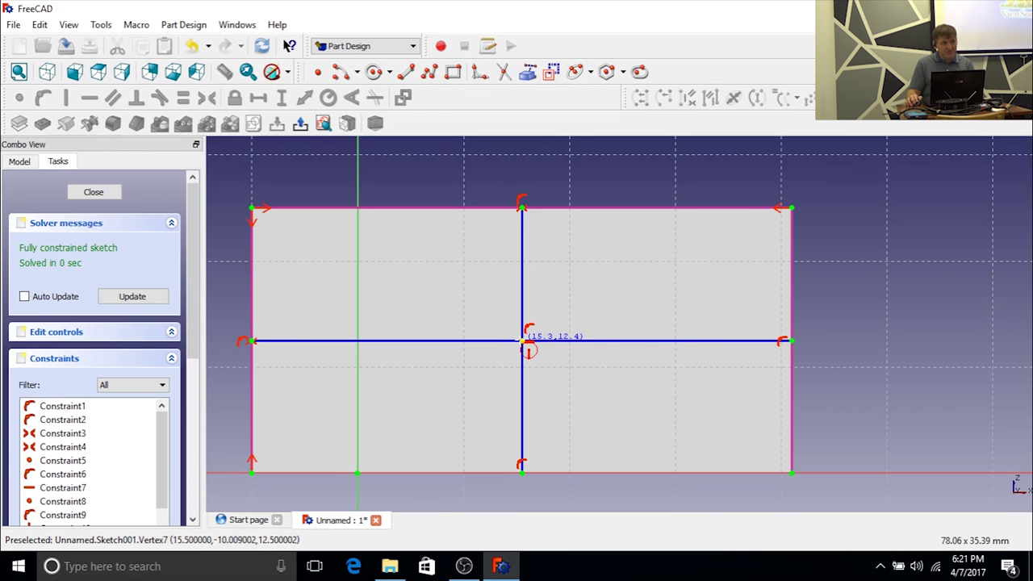
{"action": "left_click", "coordinate": [522, 340]}
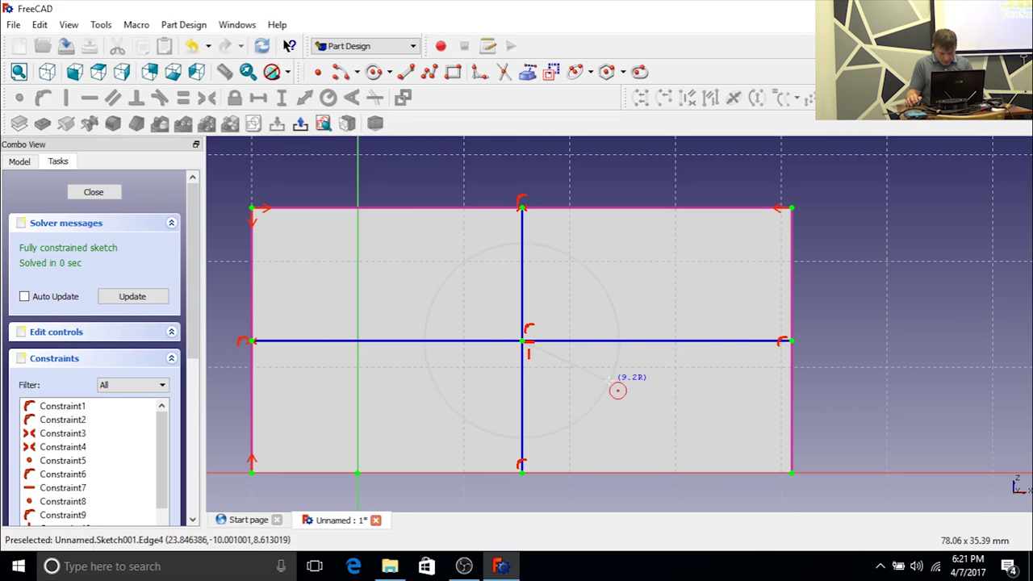
{"action": "left_click", "coordinate": [593, 383]}
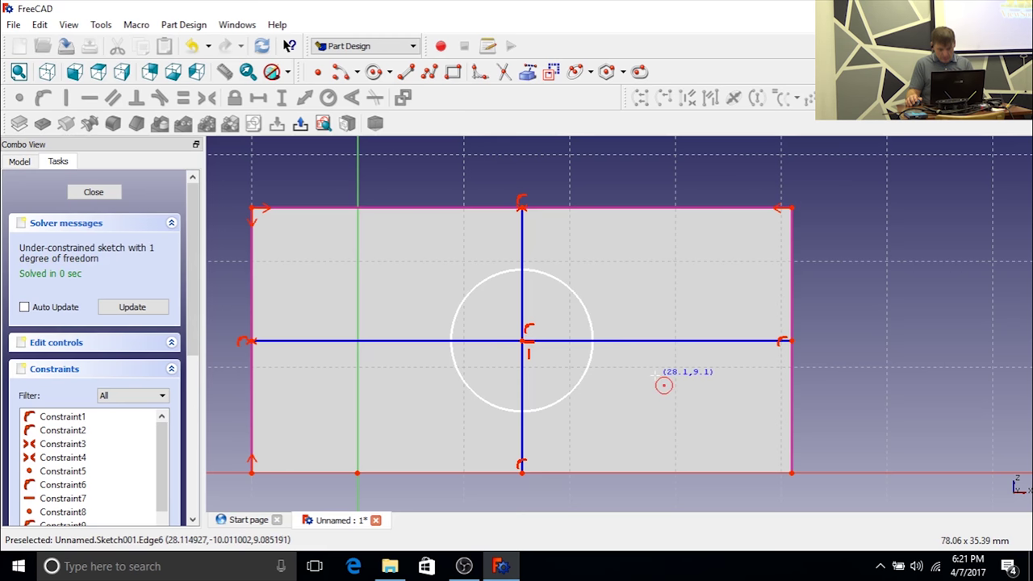
{"action": "left_click_drag", "start_coordinate": [592, 330], "coordinate": [604, 297]}
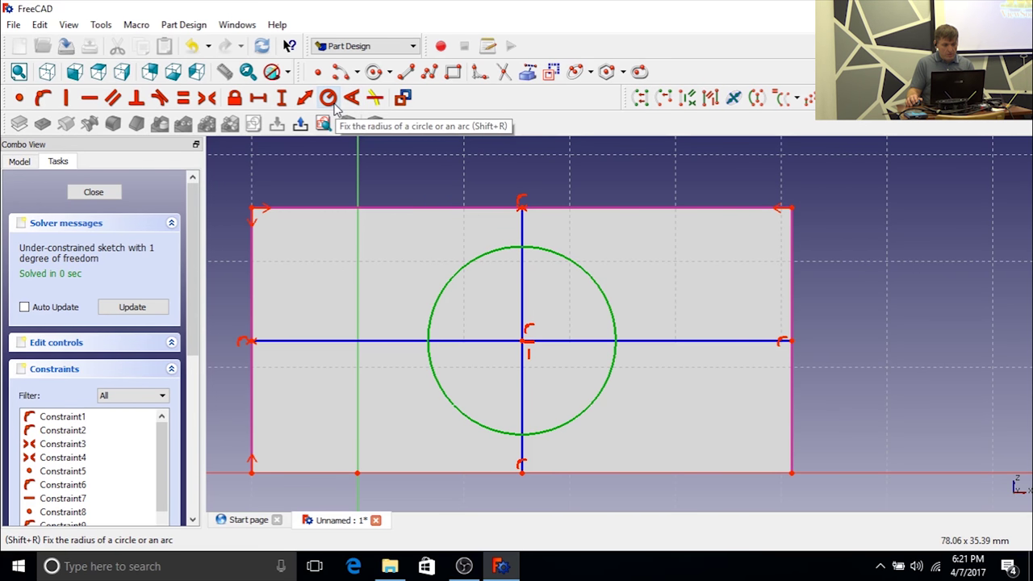
Step: Add a radius constraint of 20 mm to the circle
{"action": "left_click", "coordinate": [331, 100]}
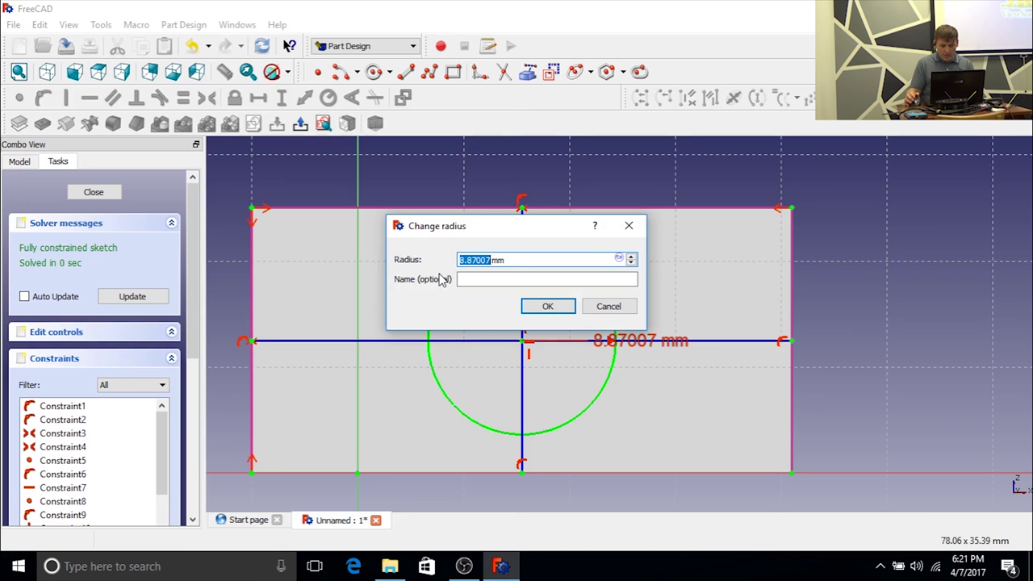
{"action": "type", "text": "20"}
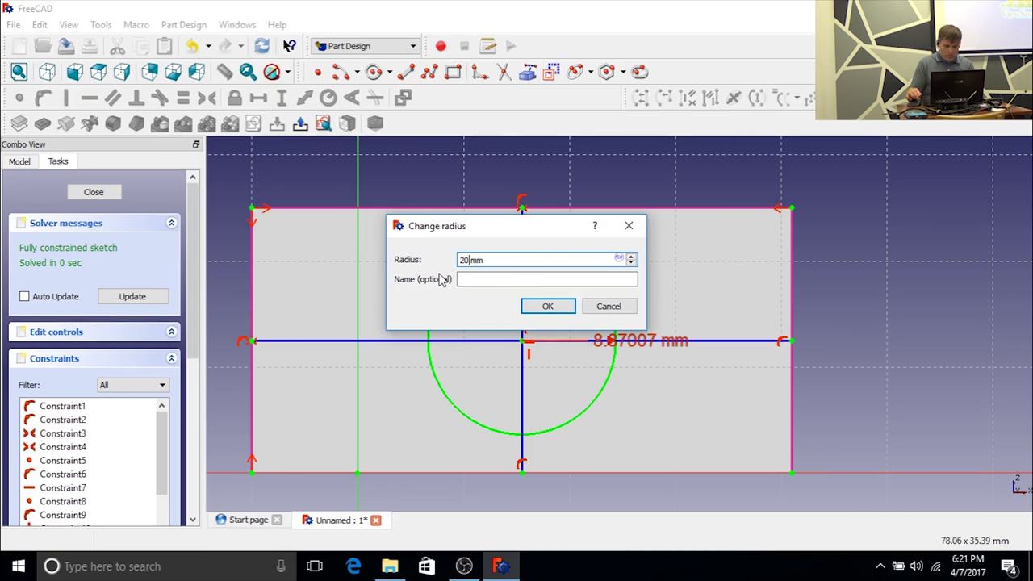
{"action": "left_click", "coordinate": [549, 308]}
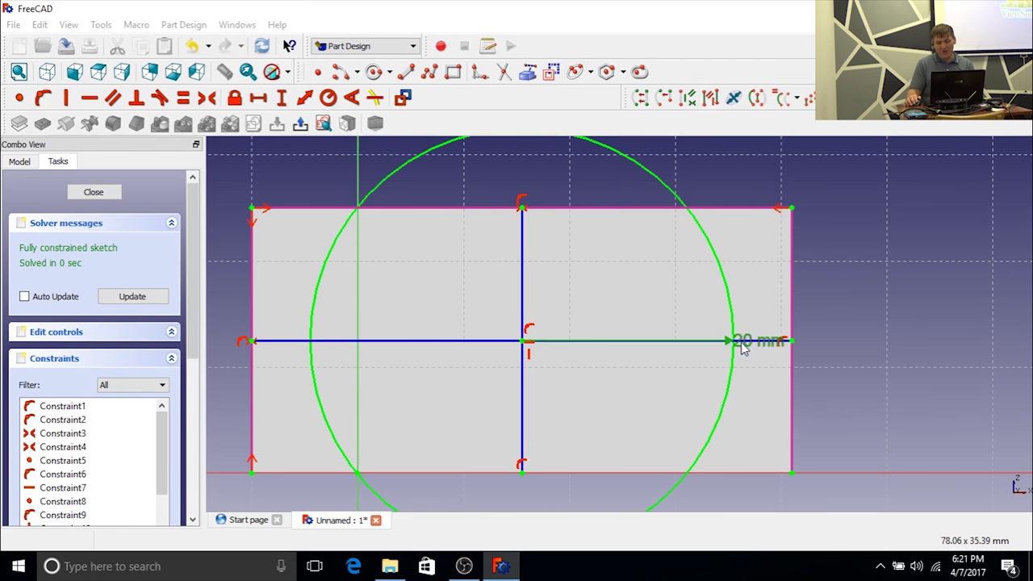
Step: Set the circle's radius constraint to 10 mm and close the sketch
{"action": "double_click", "coordinate": [743, 347]}
{"action": "type", "text": "10"}
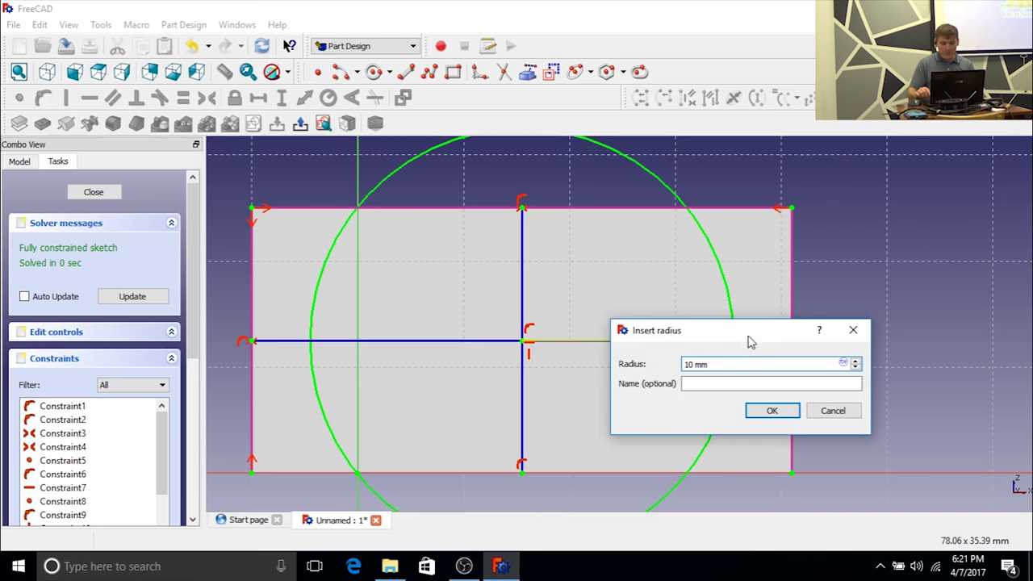
{"action": "key", "text": "Return"}
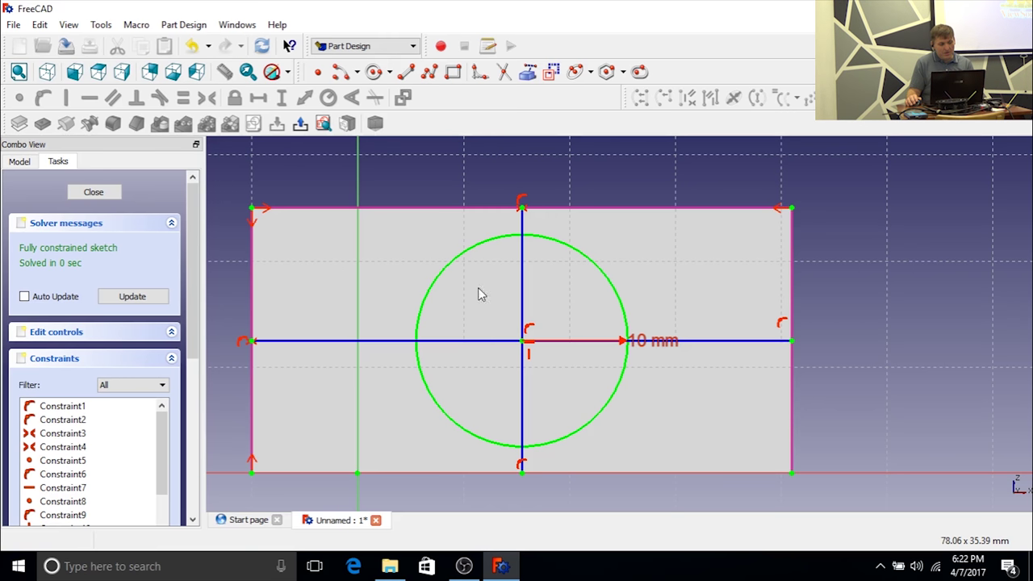
{"action": "left_click", "coordinate": [94, 192]}
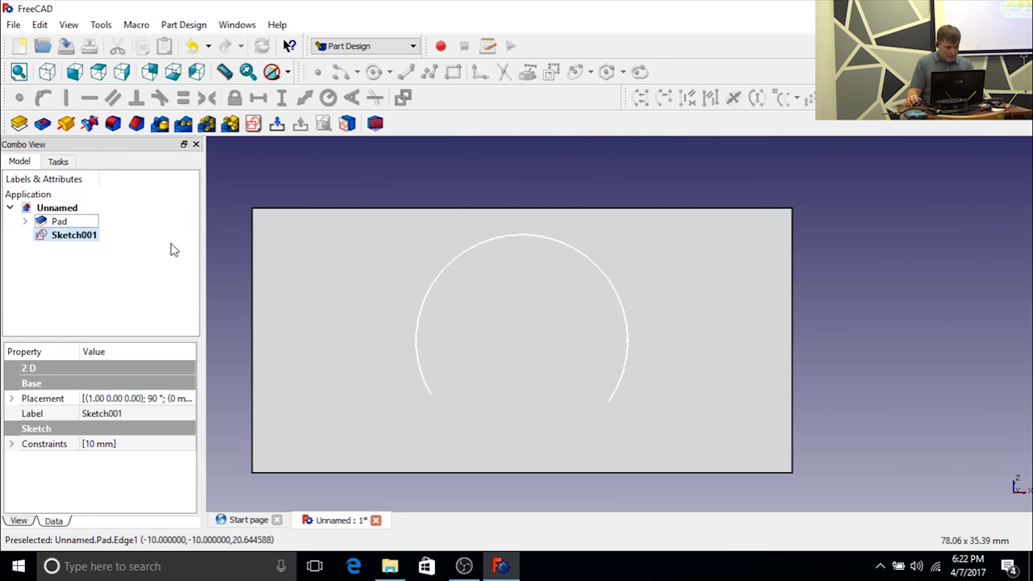
Step: Create a pocket from the circle sketch on the block's side face, with the type Through all
{"action": "left_click", "coordinate": [92, 237]}
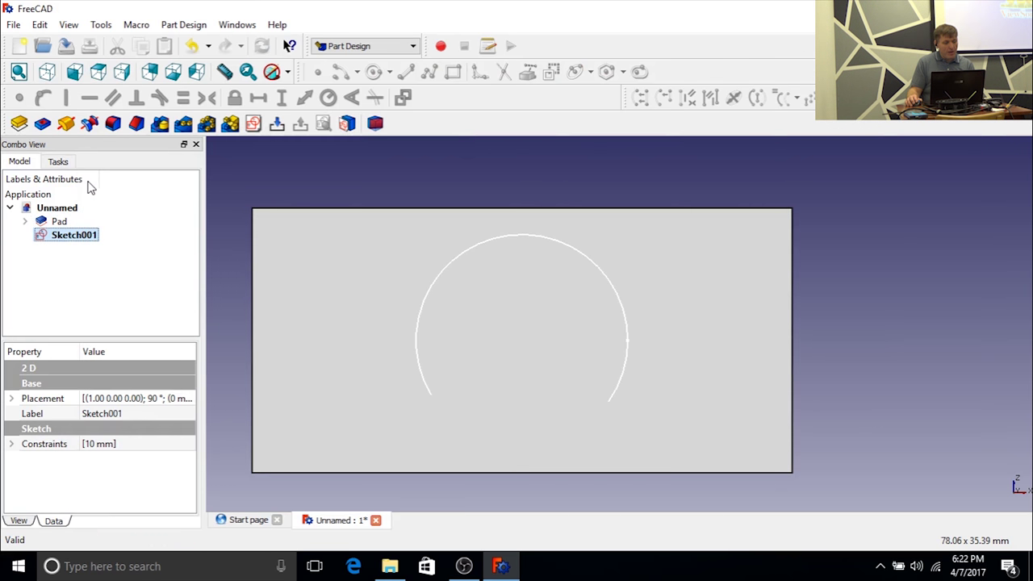
{"action": "left_click", "coordinate": [43, 123]}
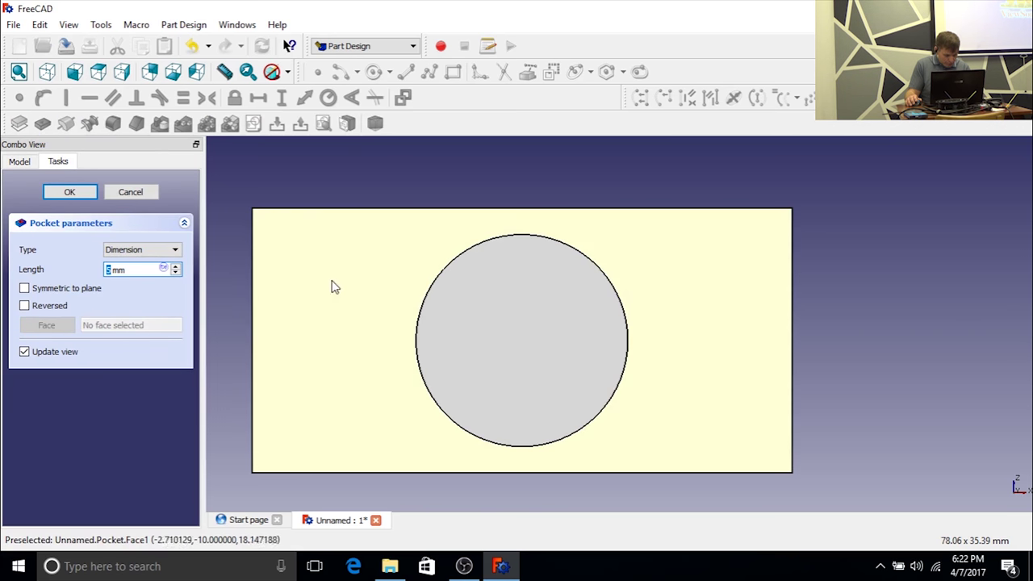
{"action": "middle_click_drag", "start_coordinate": [364, 270], "coordinate": [456, 290]}
{"action": "scroll", "coordinate": [455, 290], "scroll_direction": "down", "scroll_amount": 5}
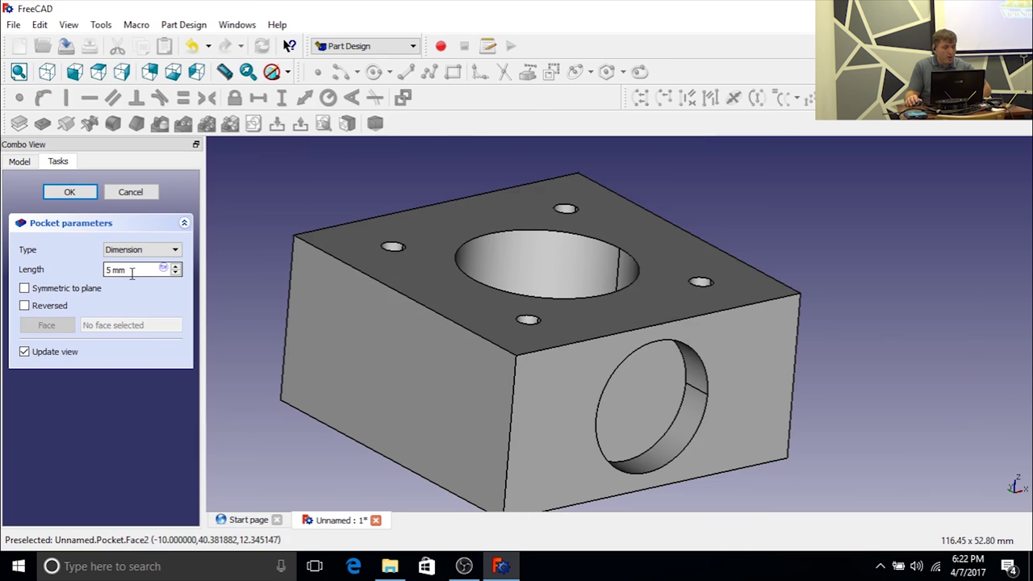
{"action": "left_click", "coordinate": [176, 253]}
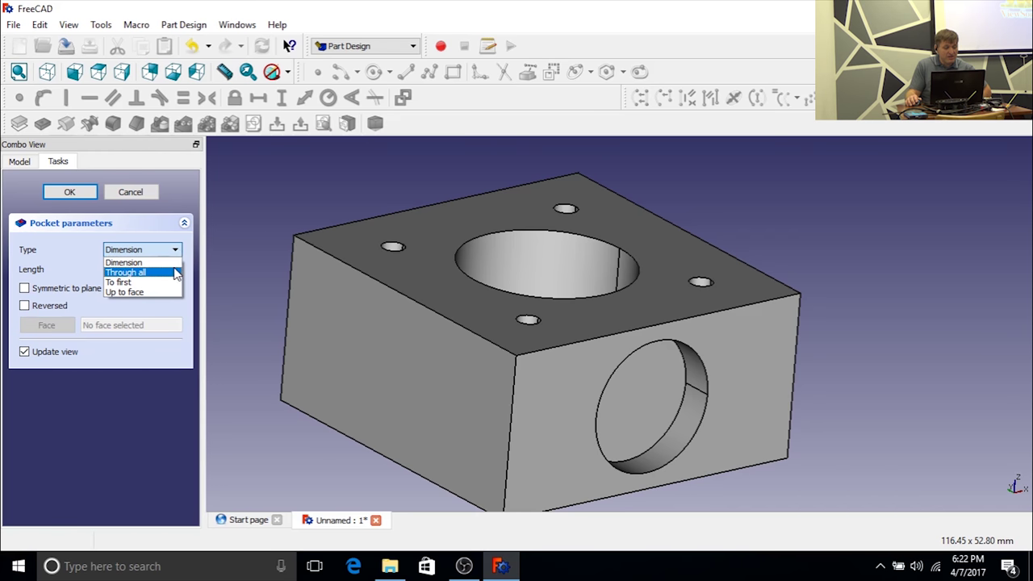
{"action": "left_click", "coordinate": [177, 273]}
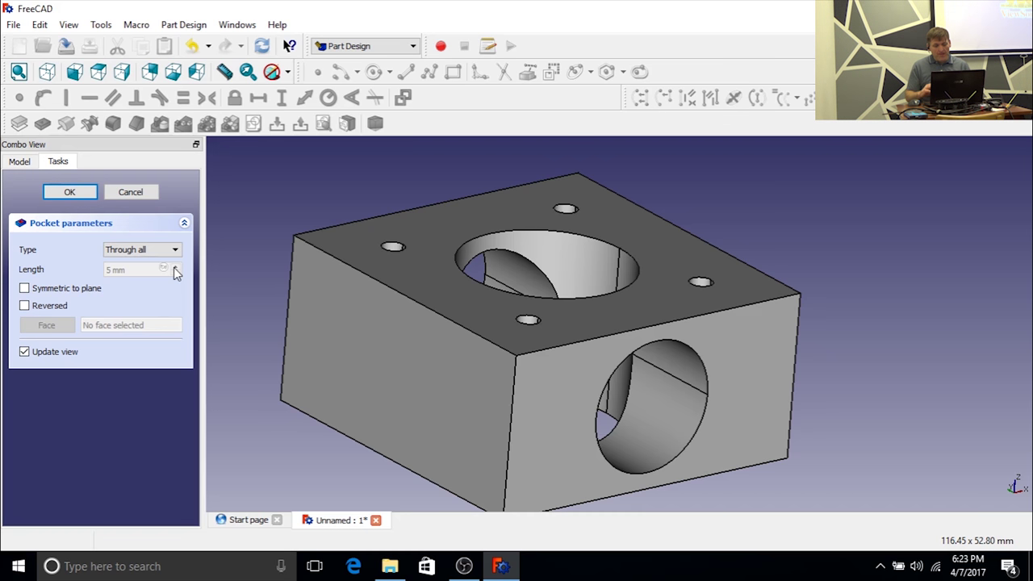
Step: Change the pocket's type to To first and inspect the cut into the central bore from several sides
{"action": "left_click", "coordinate": [176, 250]}
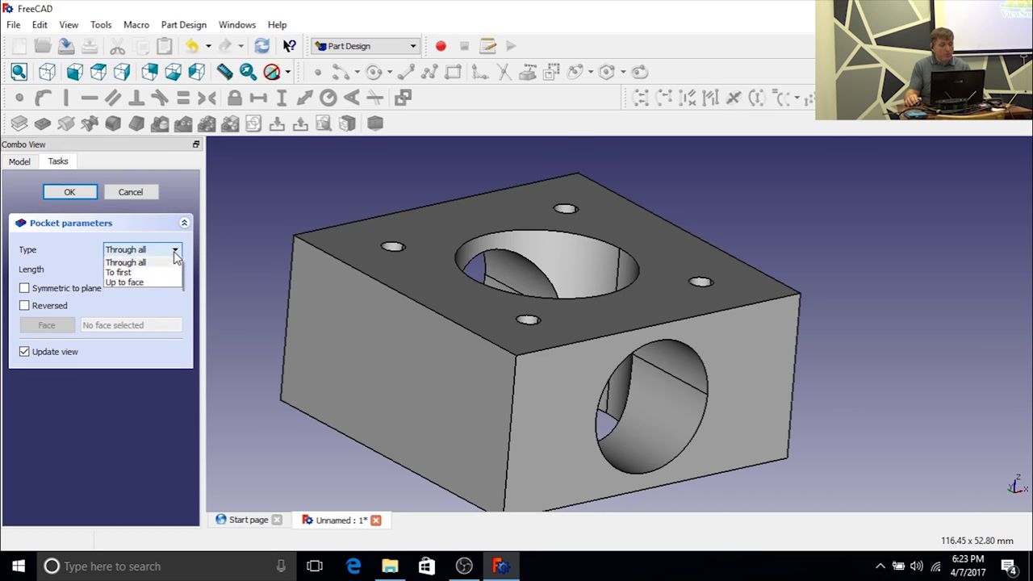
{"action": "left_click", "coordinate": [160, 282]}
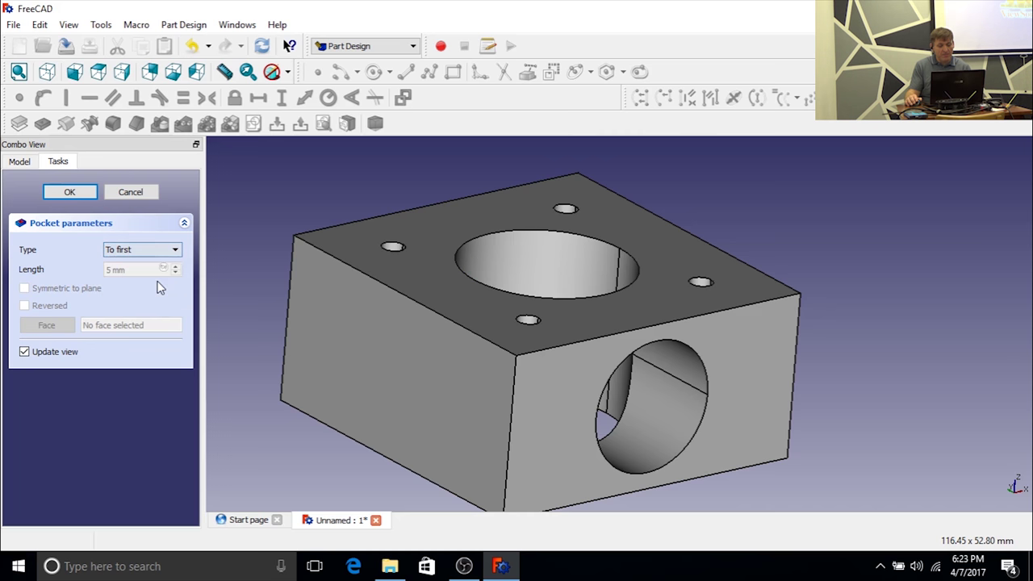
{"action": "middle_click_drag", "start_coordinate": [395, 316], "coordinate": [648, 396]}
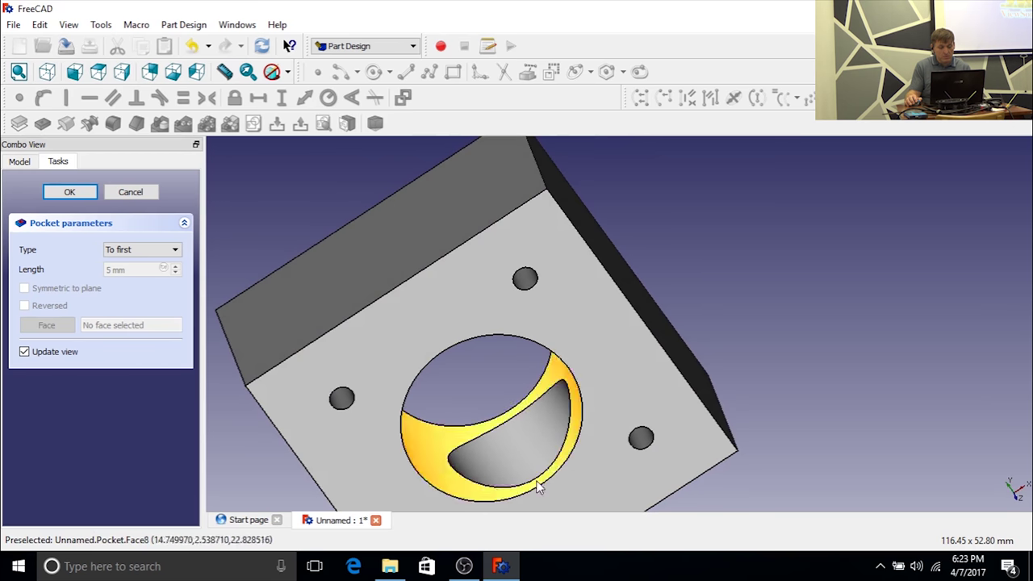
{"action": "middle_click_drag", "start_coordinate": [565, 473], "coordinate": [607, 398]}
{"action": "scroll", "coordinate": [524, 307], "scroll_direction": "down", "scroll_amount": 4}
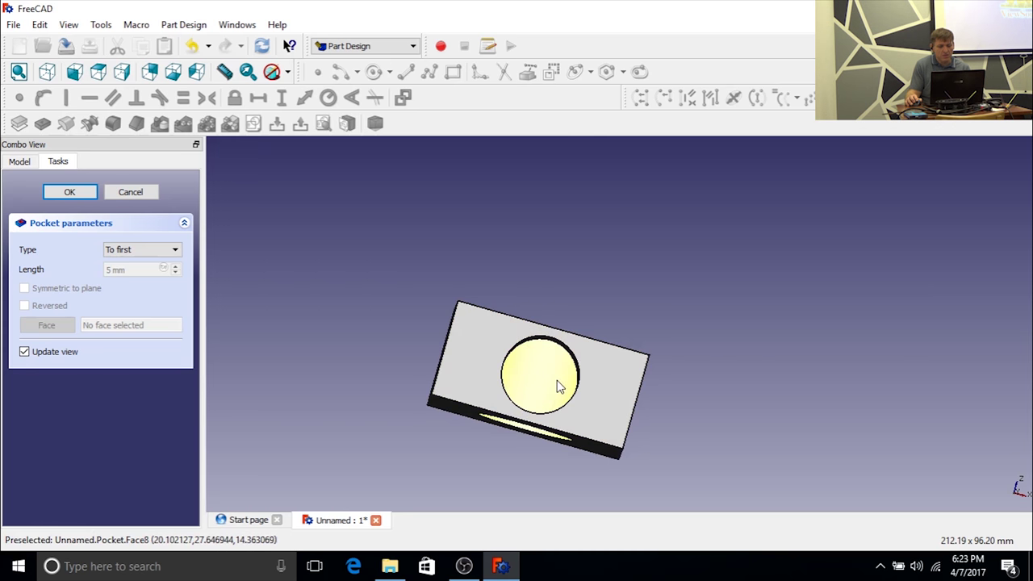
{"action": "scroll", "coordinate": [557, 385], "scroll_direction": "up", "scroll_amount": 3}
{"action": "middle_click_drag", "start_coordinate": [613, 351], "coordinate": [470, 371]}
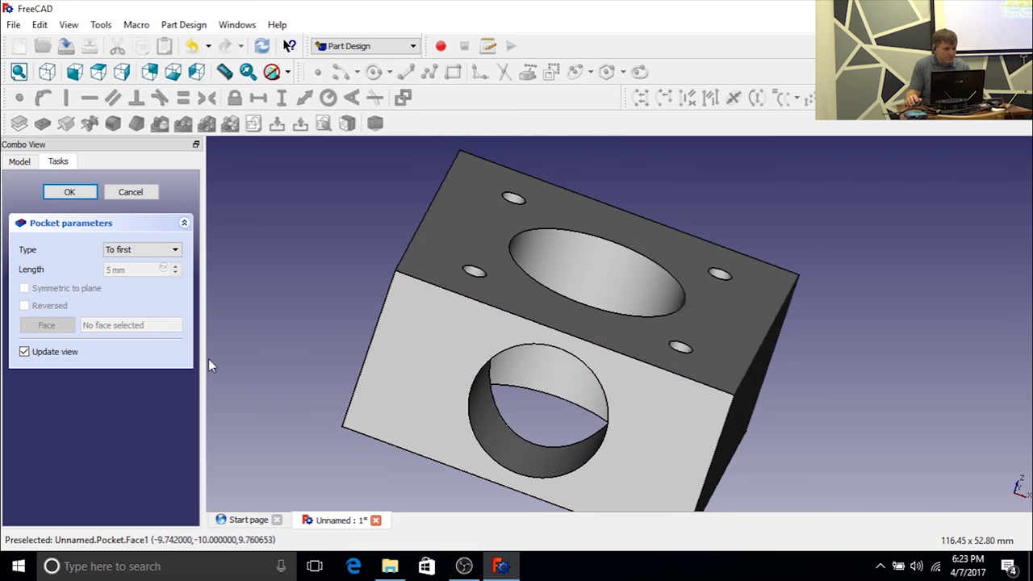
Step: Try the Up to face type for the pocket, return it to To first and accept the pocket
{"action": "left_click", "coordinate": [119, 252]}
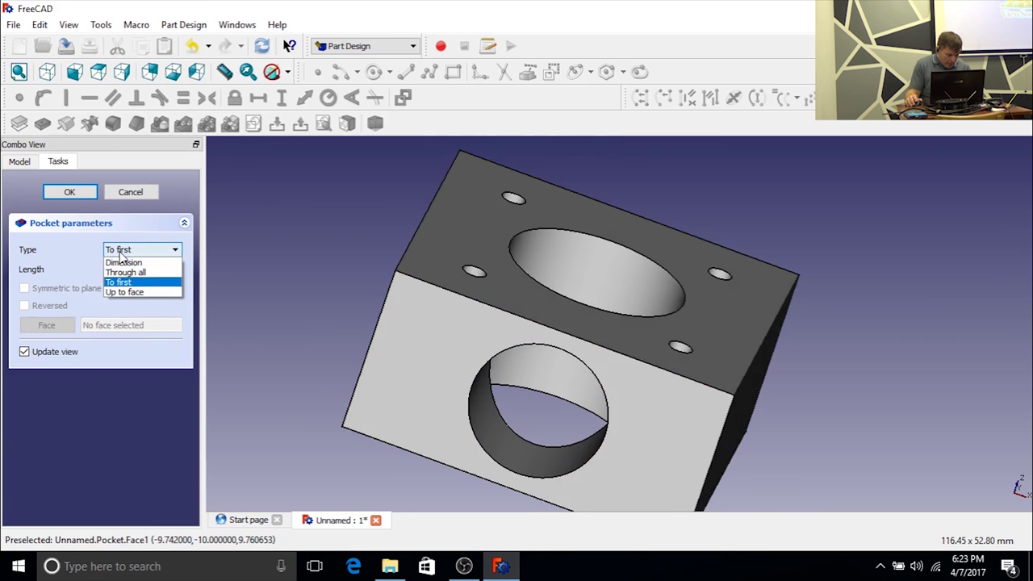
{"action": "left_click", "coordinate": [128, 296]}
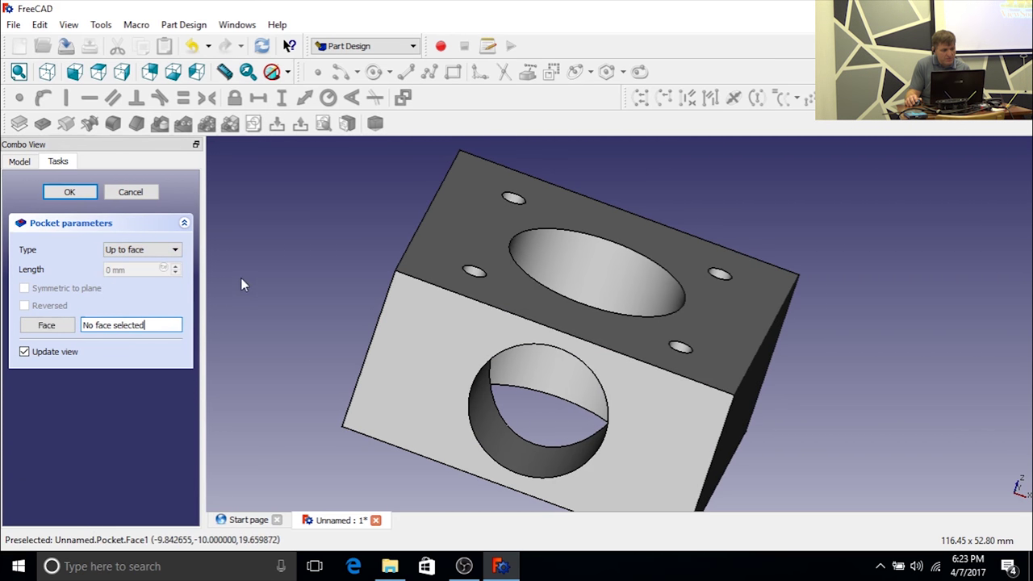
{"action": "left_click", "coordinate": [123, 251]}
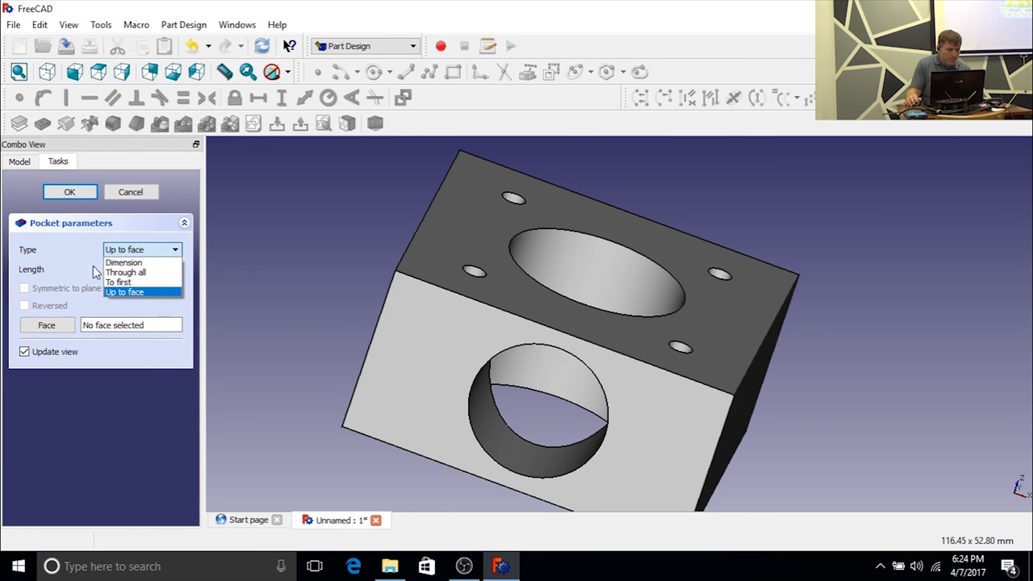
{"action": "left_click", "coordinate": [137, 284]}
{"action": "left_click", "coordinate": [70, 192]}
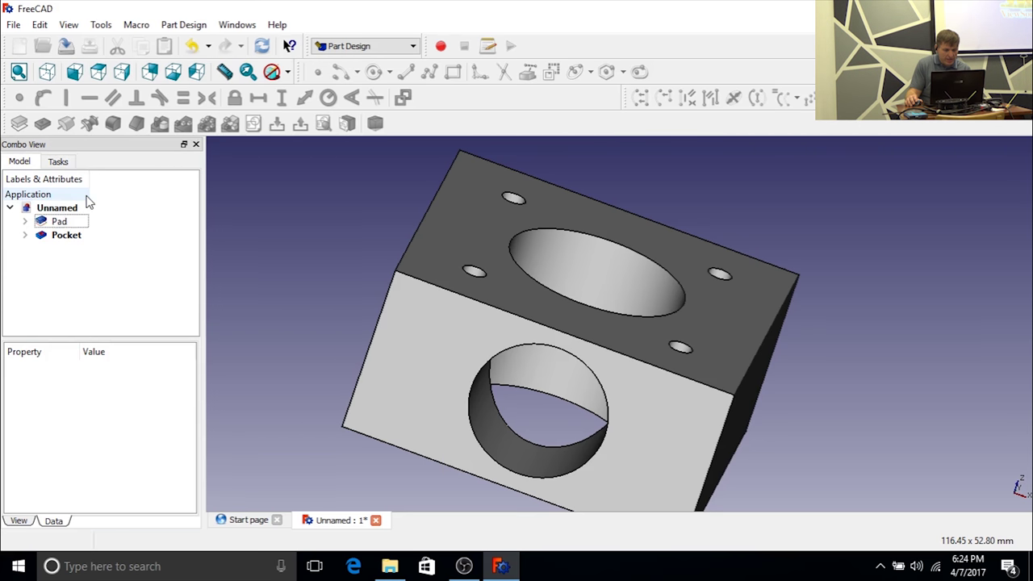
{"action": "mouse_move", "coordinate": [637, 311]}
{"action": "middle_mouse_down"}
{"action": "mouse_move", "coordinate": [703, 238]}
{"action": "mouse_move", "coordinate": [673, 284]}
{"action": "mouse_move", "coordinate": [637, 385]}
{"action": "mouse_move", "coordinate": [688, 345]}
{"action": "mouse_move", "coordinate": [745, 185]}
{"action": "mouse_move", "coordinate": [721, 146]}
{"action": "mouse_move", "coordinate": [659, 180]}
{"action": "mouse_move", "coordinate": [607, 242]}
{"action": "mouse_move", "coordinate": [614, 274]}
{"action": "mouse_move", "coordinate": [599, 364]}
{"action": "mouse_move", "coordinate": [640, 305]}
{"action": "mouse_move", "coordinate": [666, 325]}
{"action": "mouse_move", "coordinate": [638, 294]}
{"action": "middle_mouse_up"}
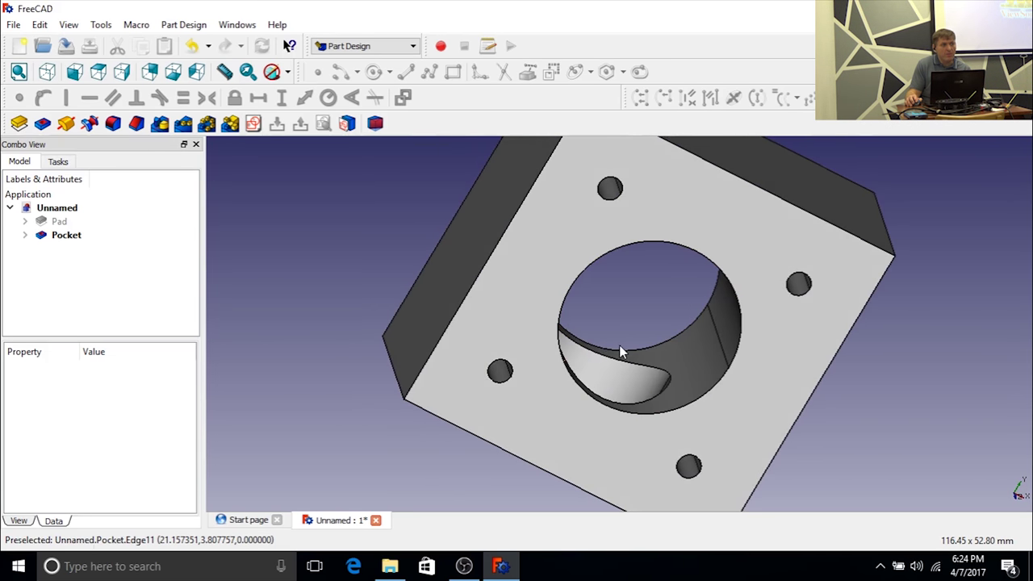